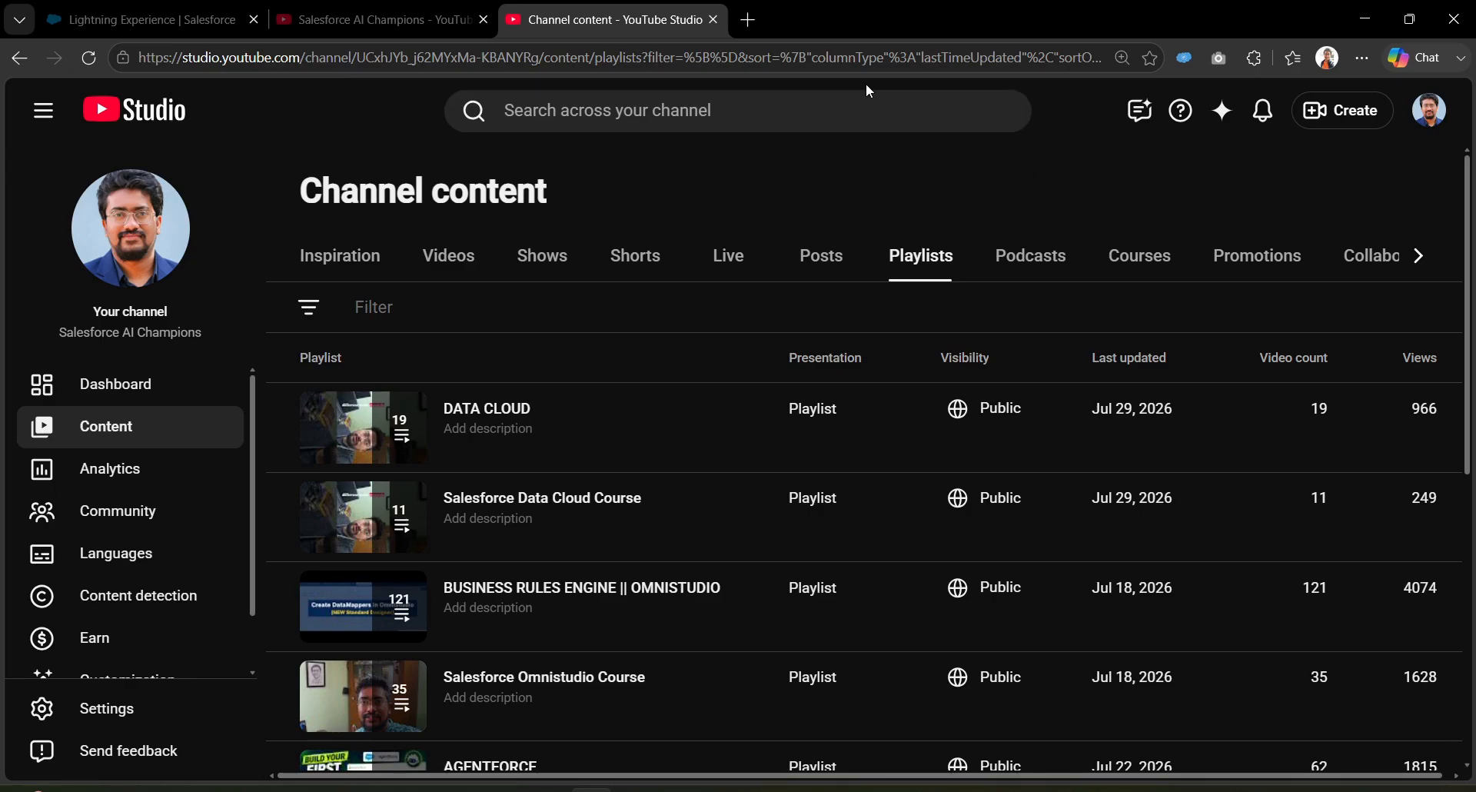
Step: Search Bing for 'youtube studio' in a new Edge tab, then return to the Salesforce AI Champions tab
left_click(748, 19)
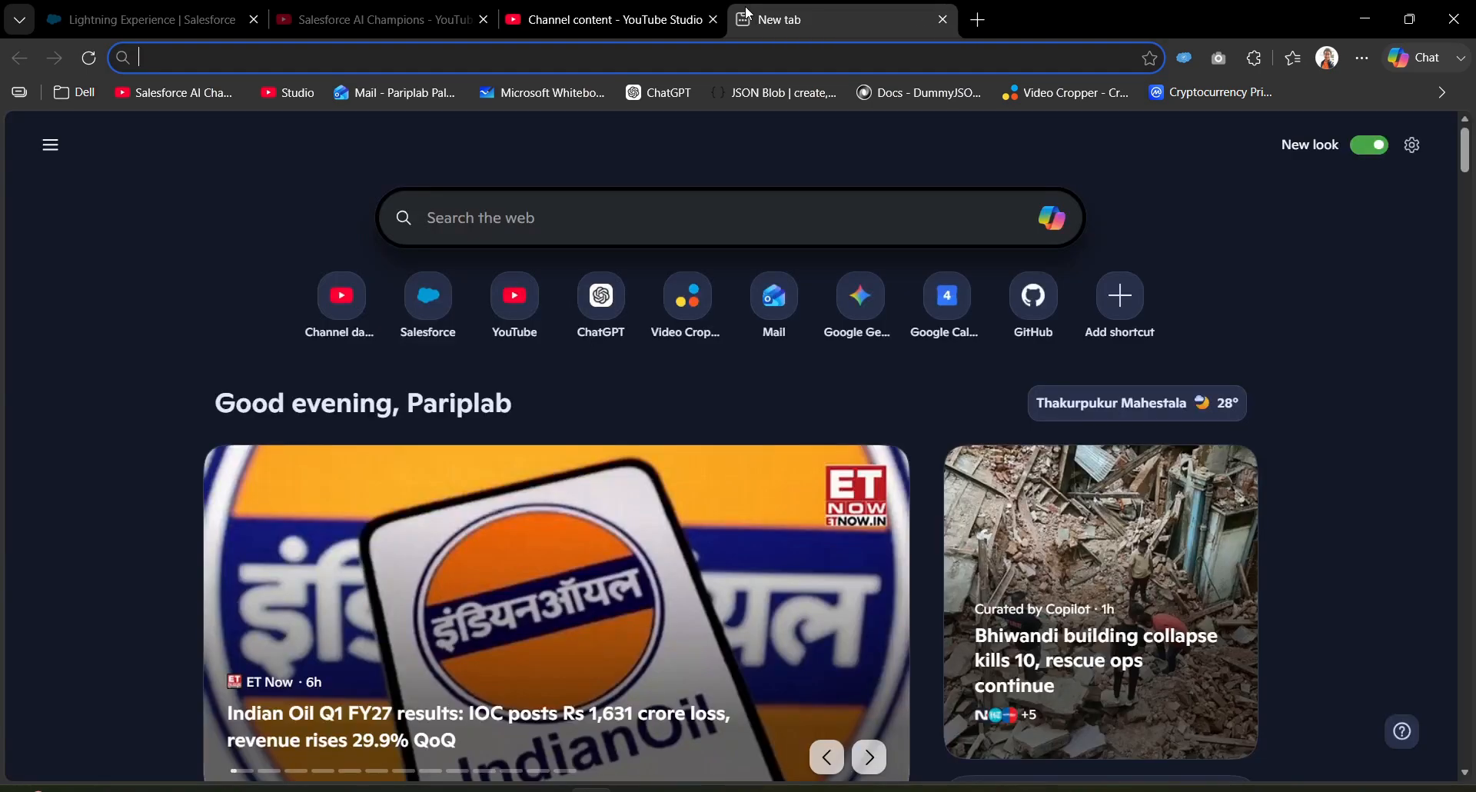
type("stud")
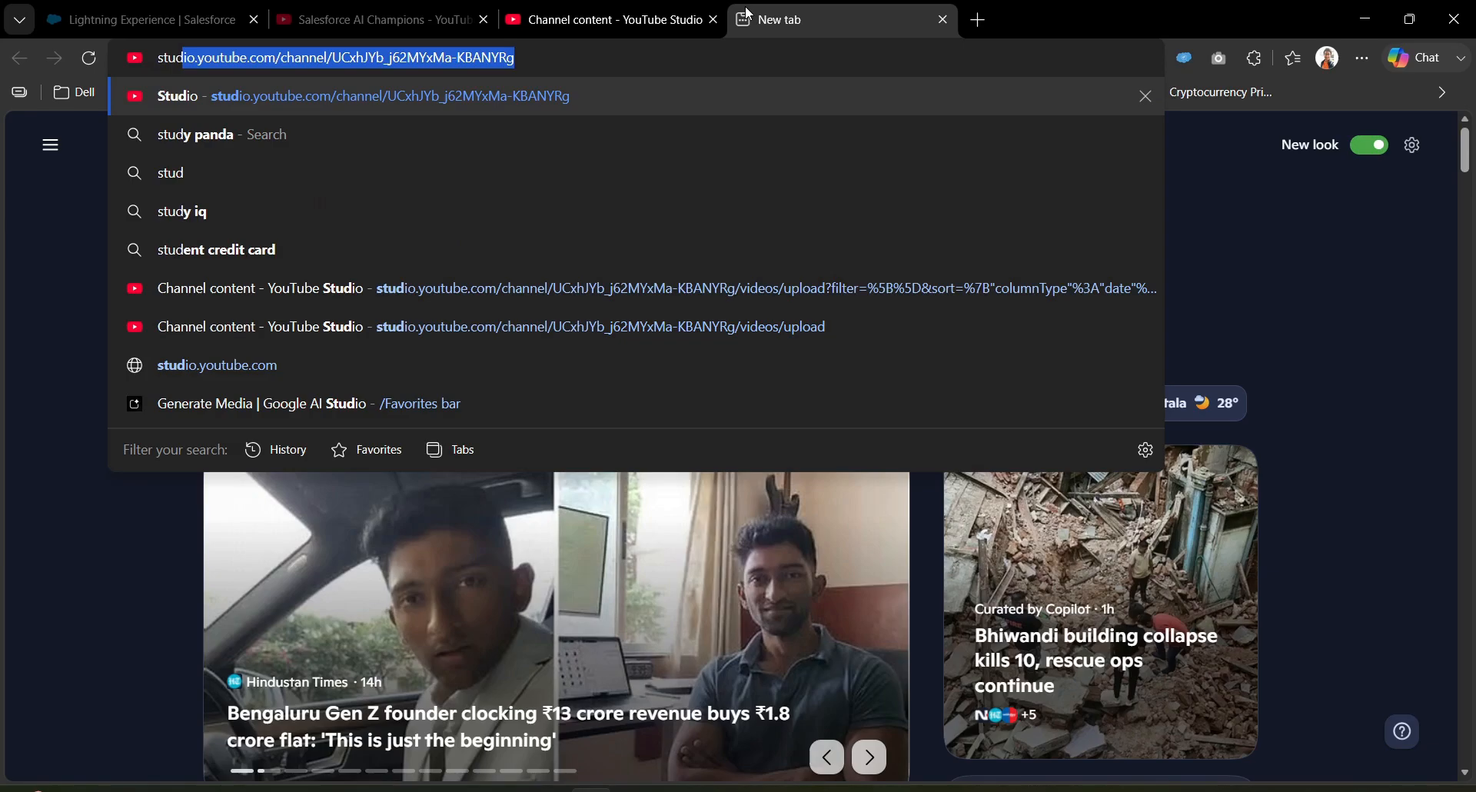
key("BackSpace")
key("BackSpace")
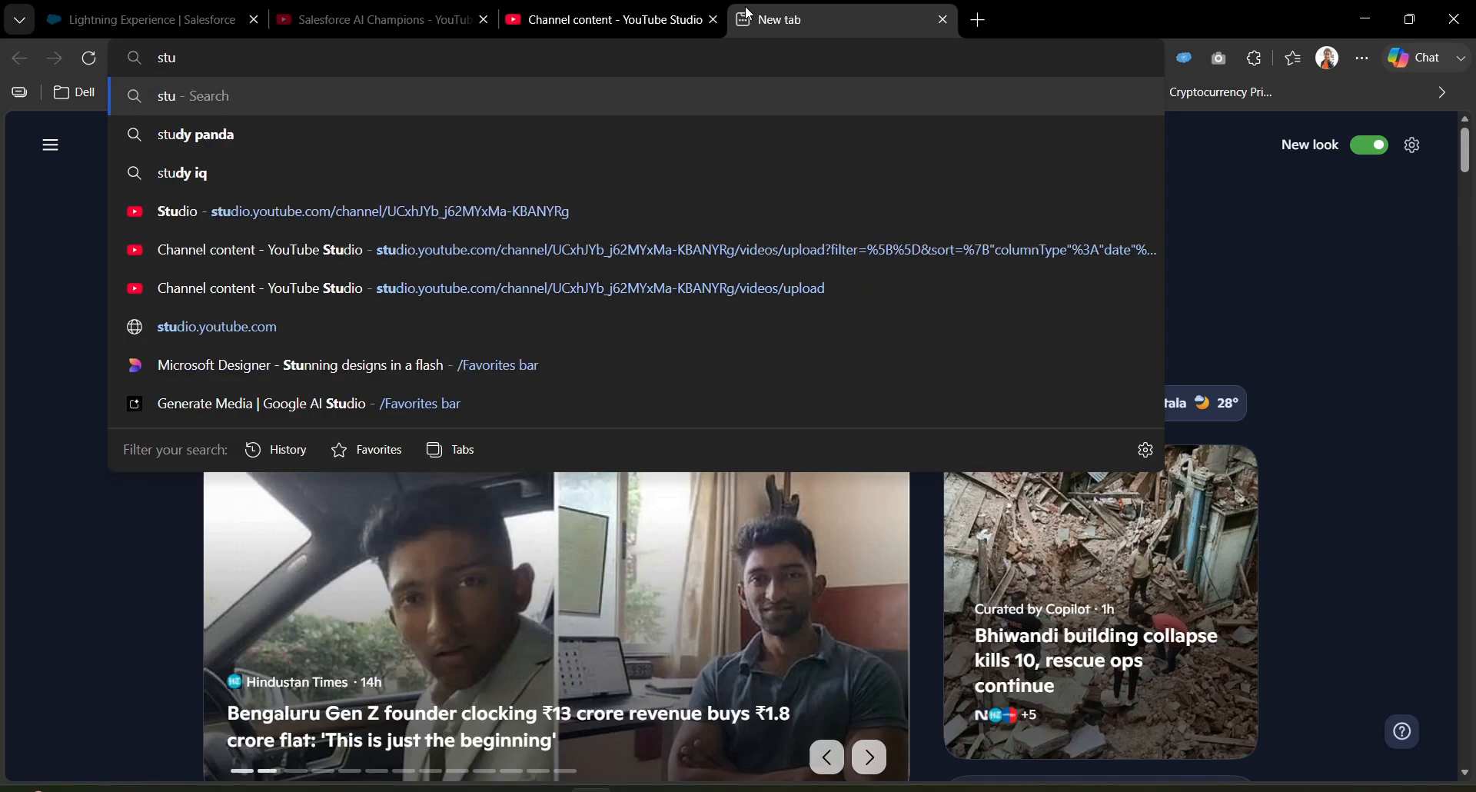
key("BackSpace")
key("BackSpace")
key("BackSpace")
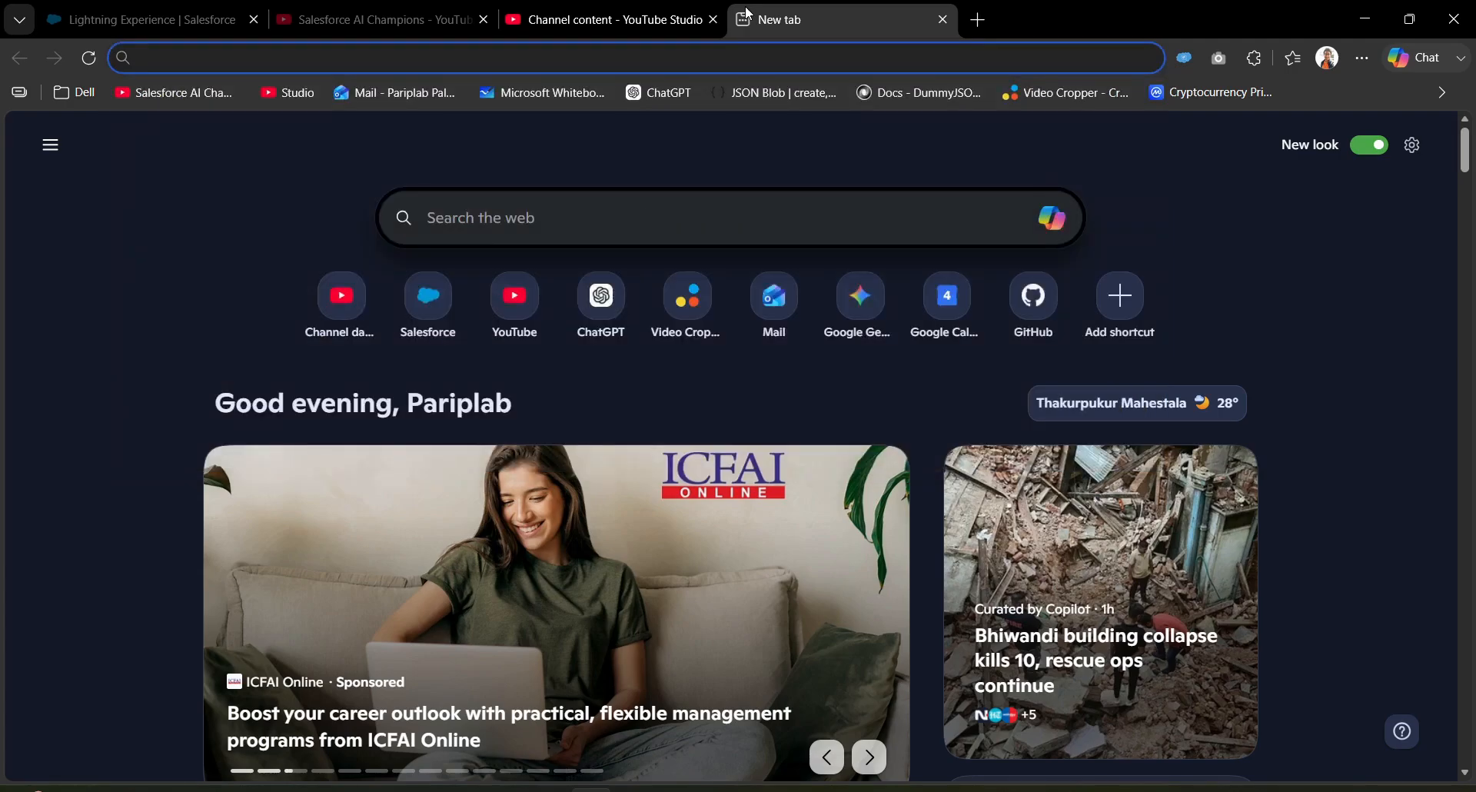
type("youtube ")
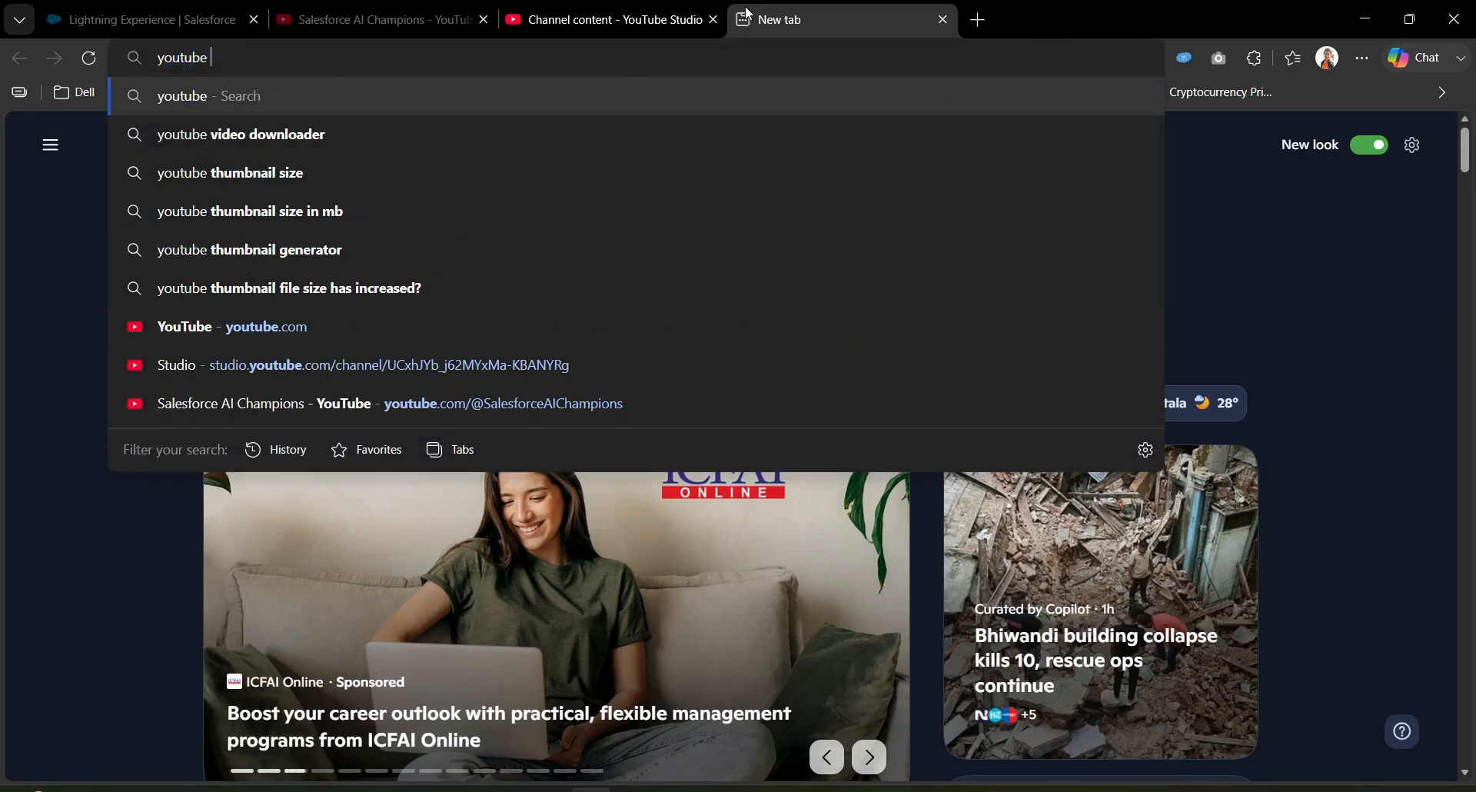
type("studio")
key("Return")
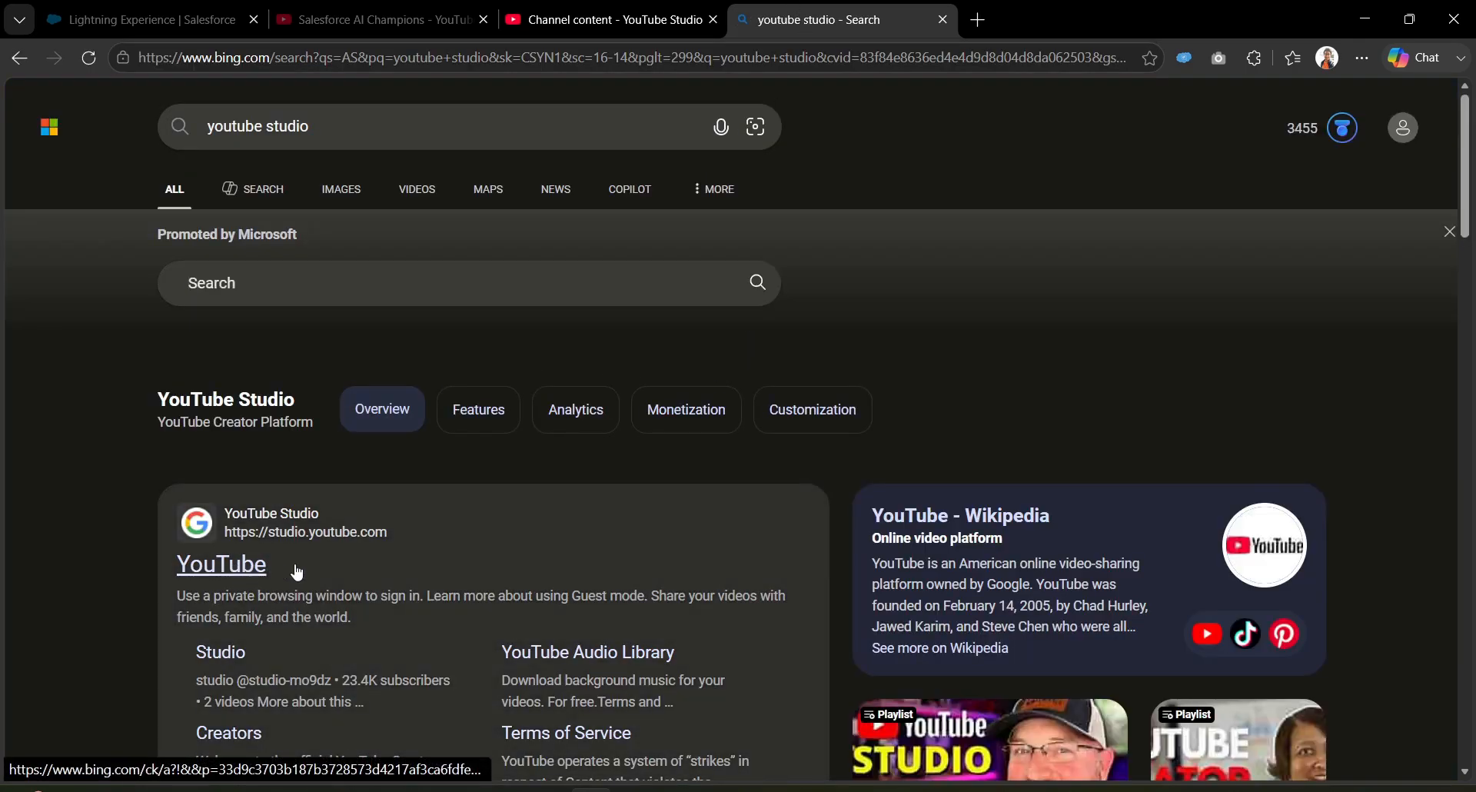
scroll(361, 542, "down", 2)
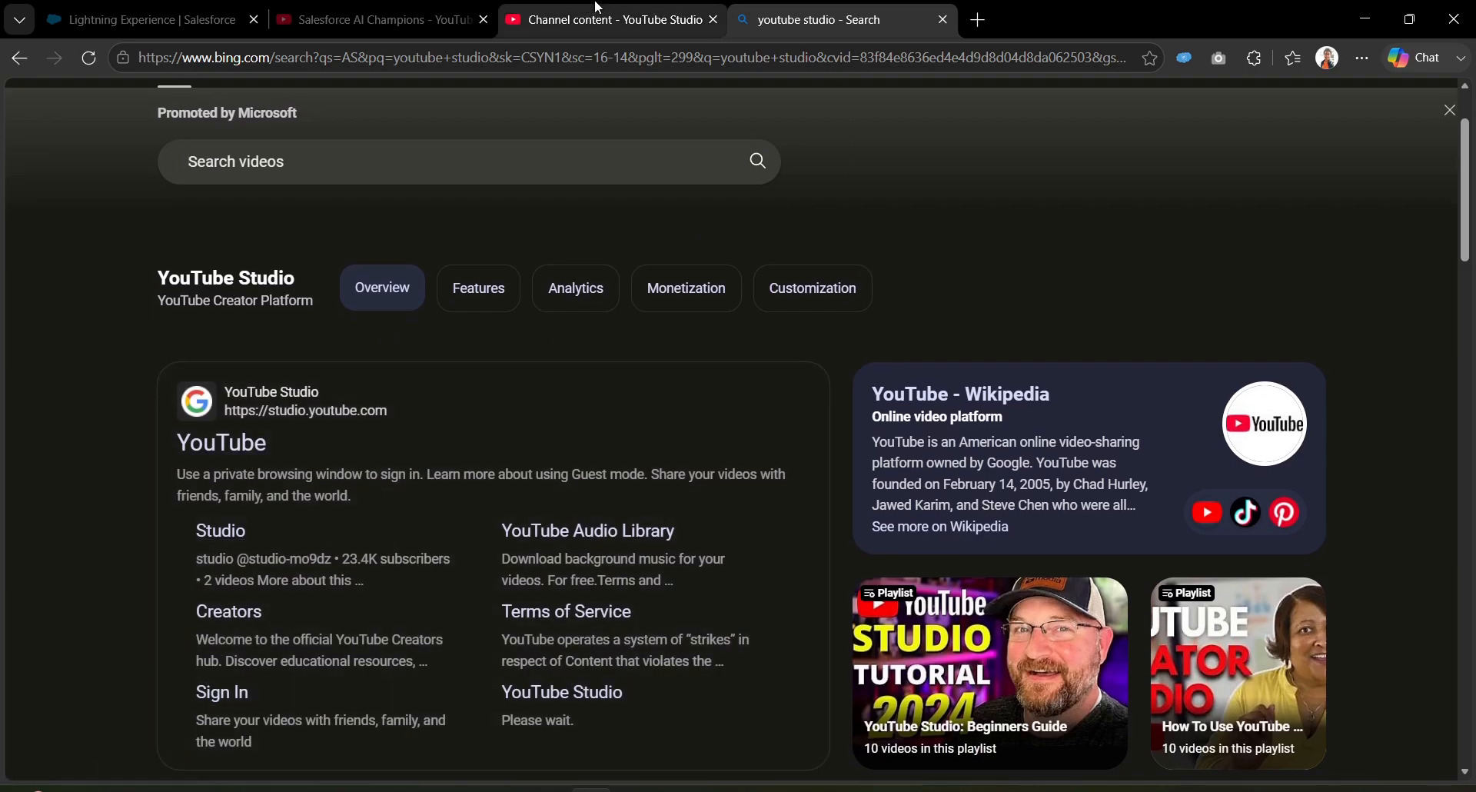
left_click(372, 9)
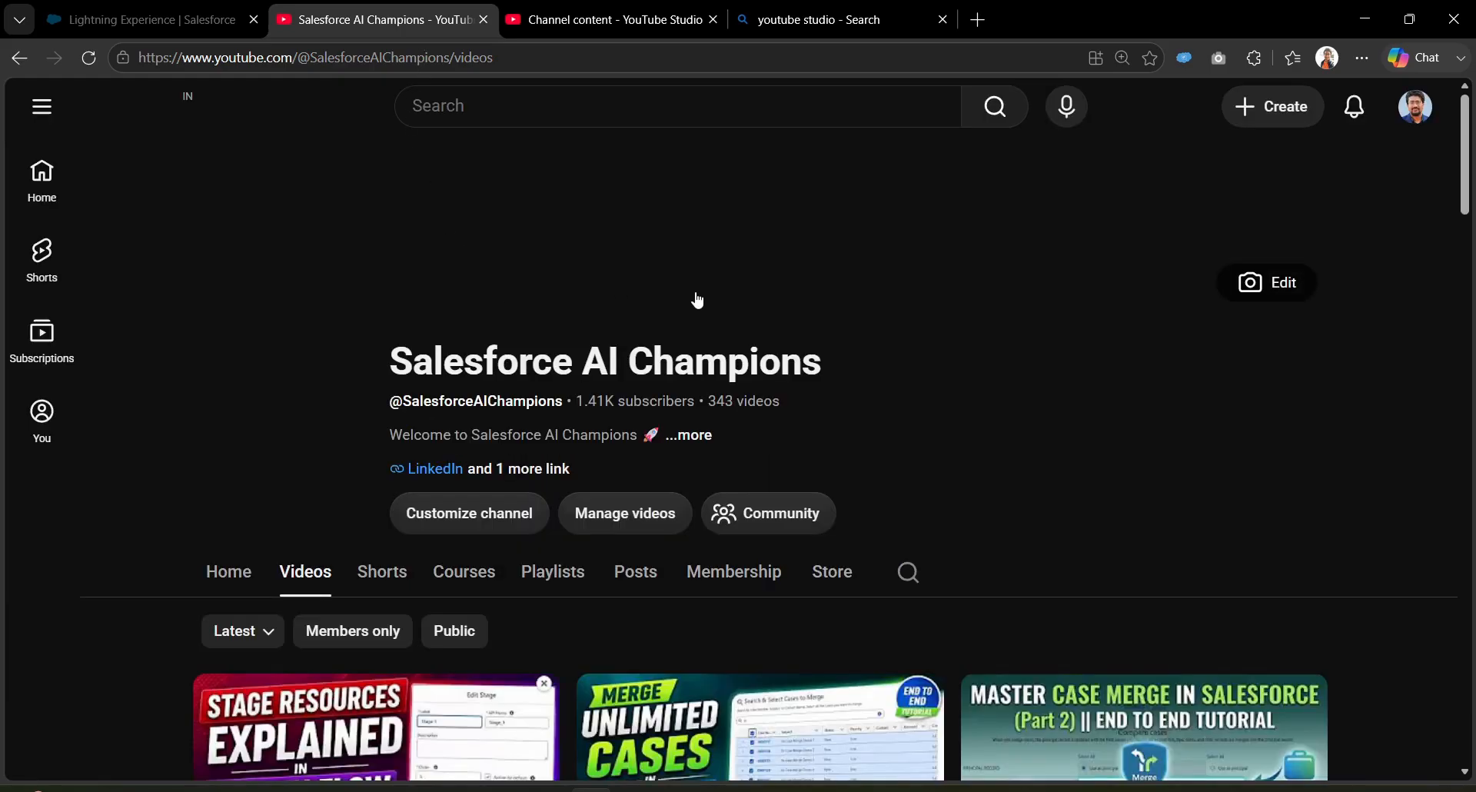
Step: Open the Create dropdown on the YouTube Studio channel content page
left_click(629, 9)
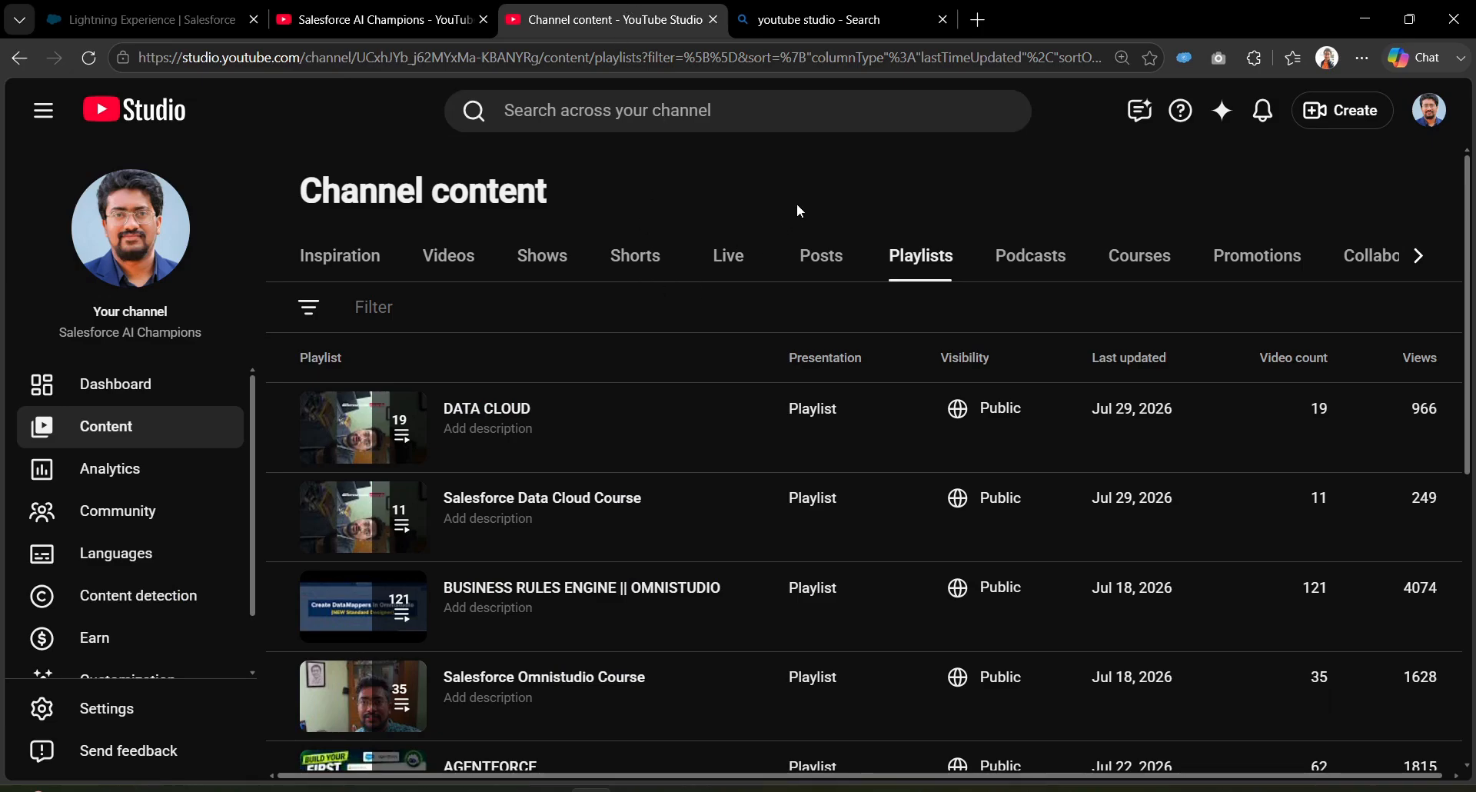
key("ctrl+shift+Tab")
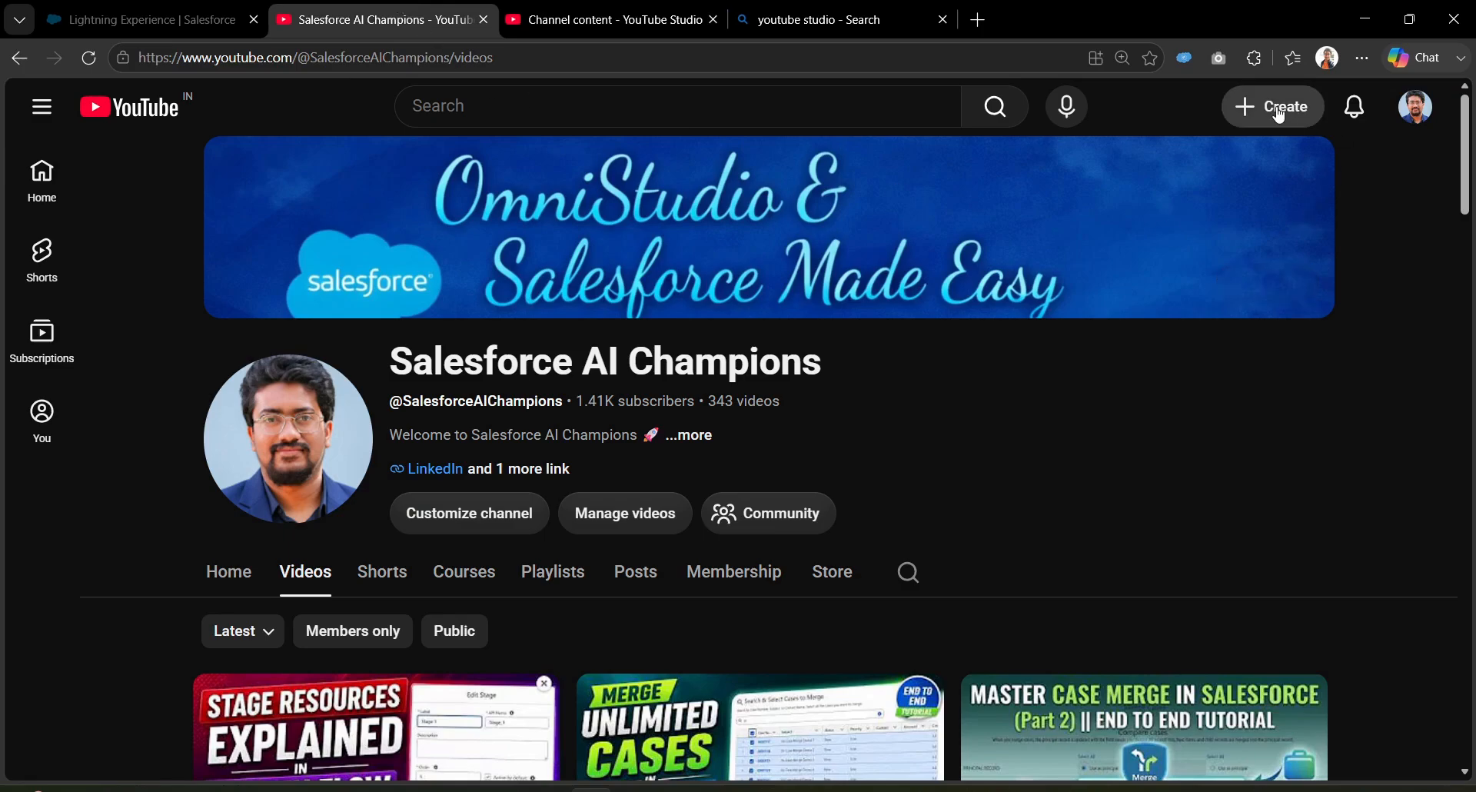
left_click(1277, 114)
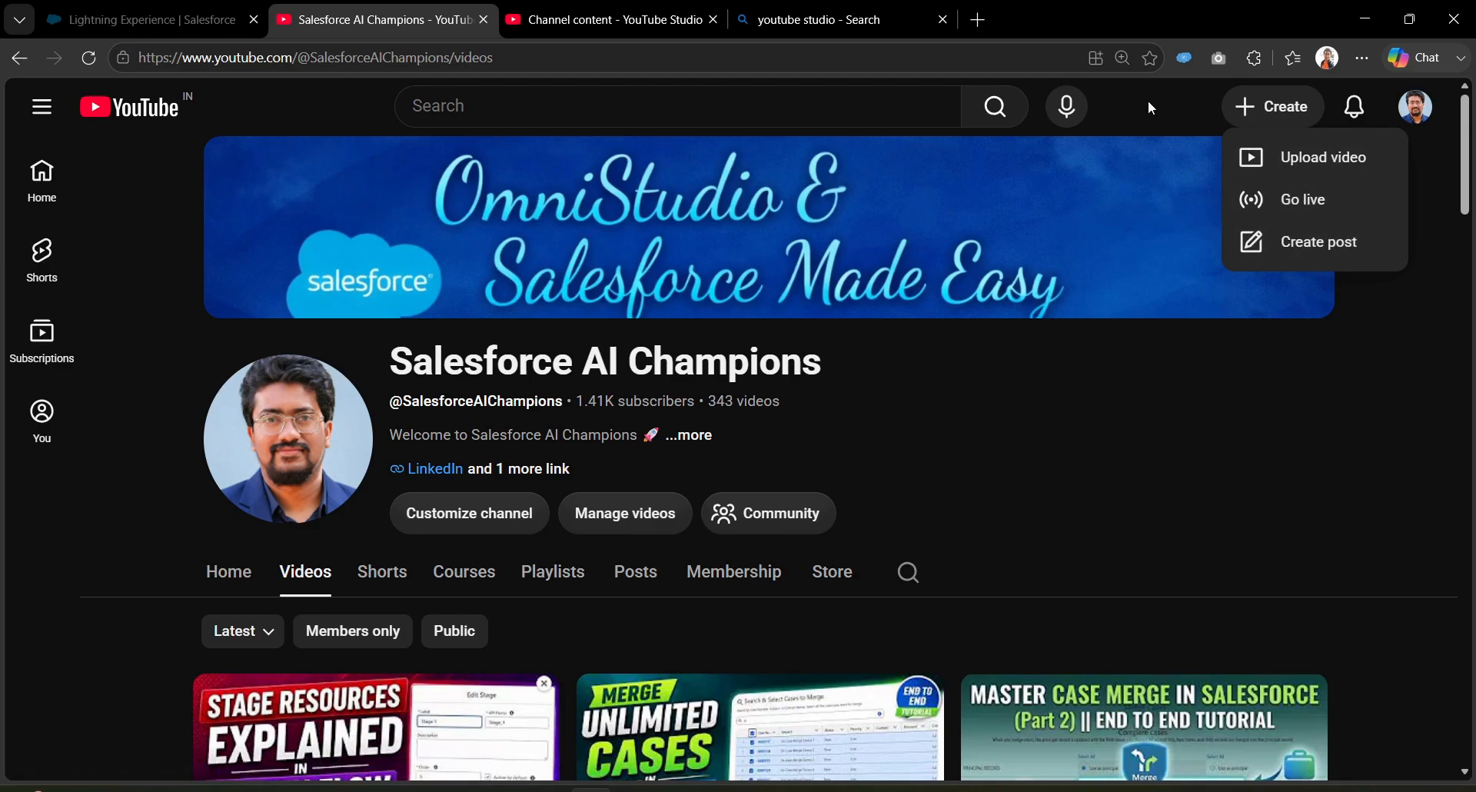
key("ctrl+Tab")
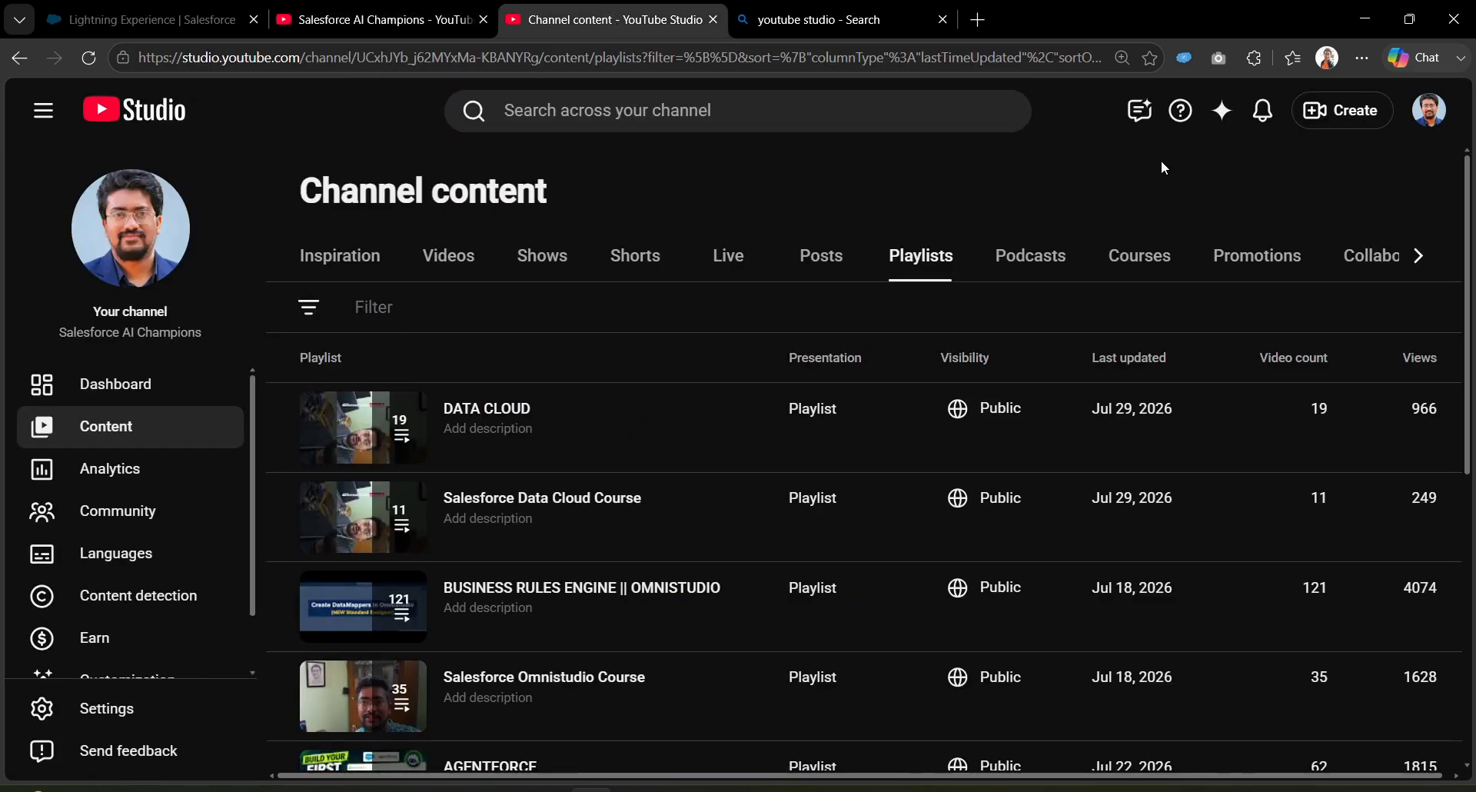
left_click(1335, 113)
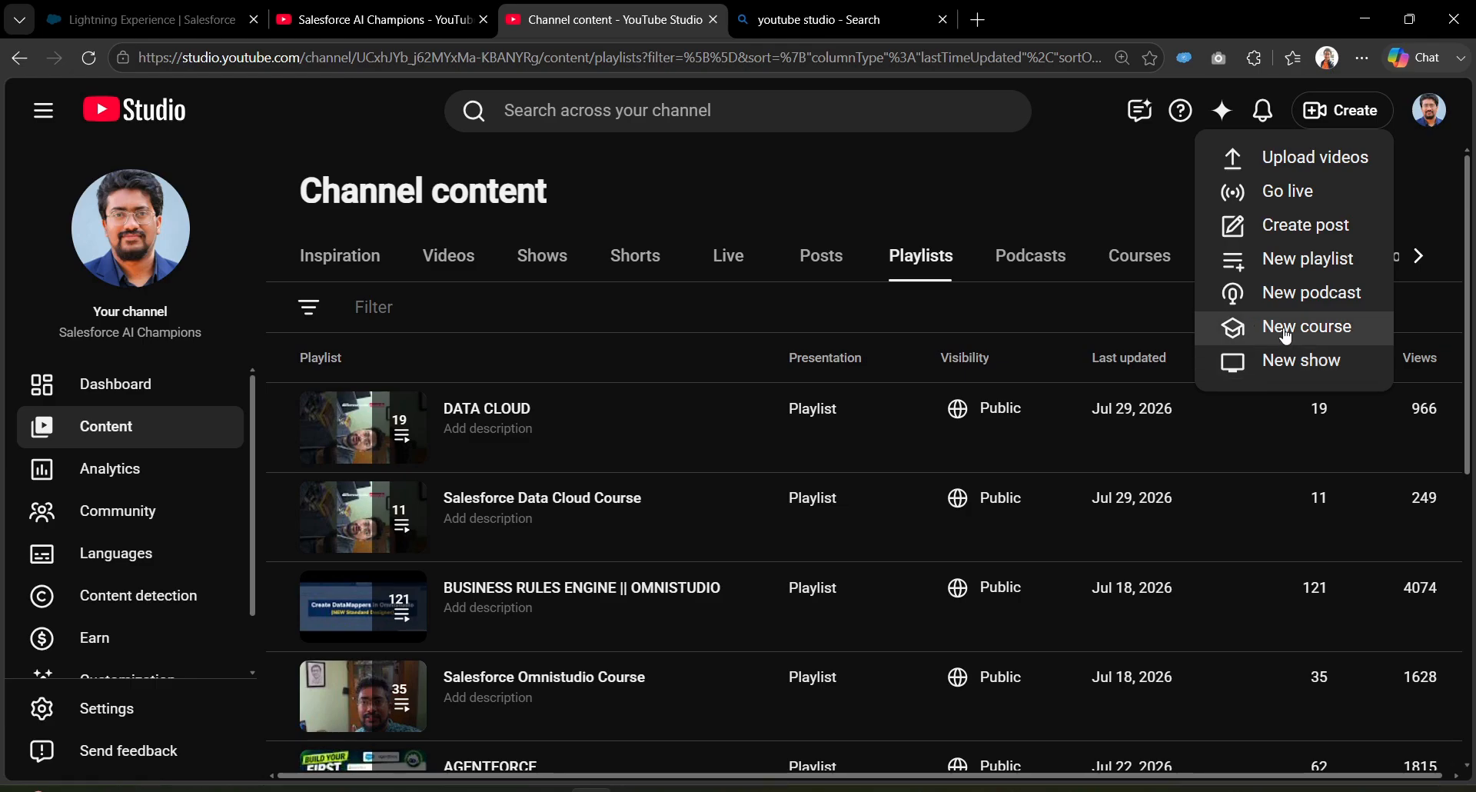
Step: Upload 'Segments in Data Cloud' from the Downloads folder as a new video
left_click(1297, 171)
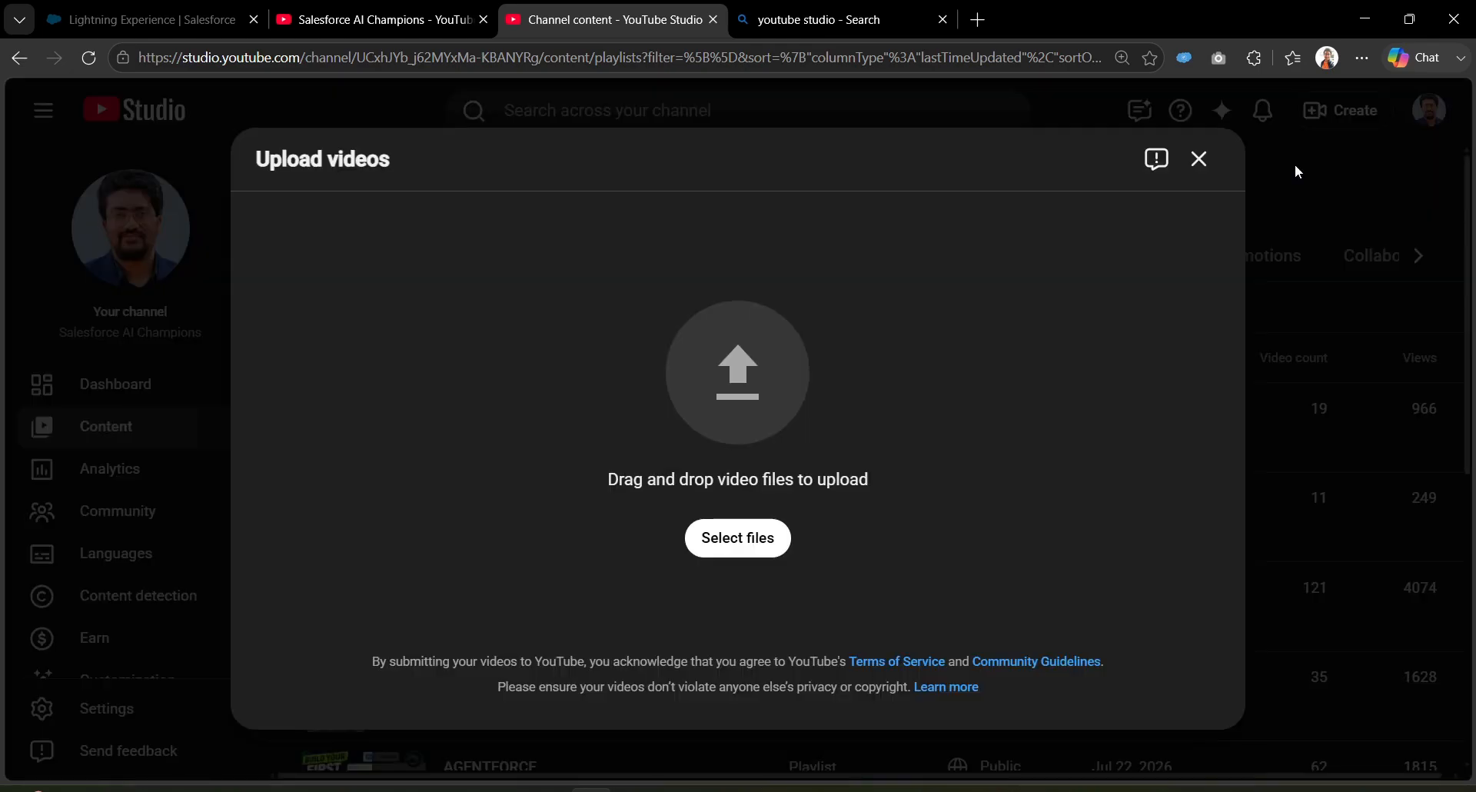
left_click(738, 537)
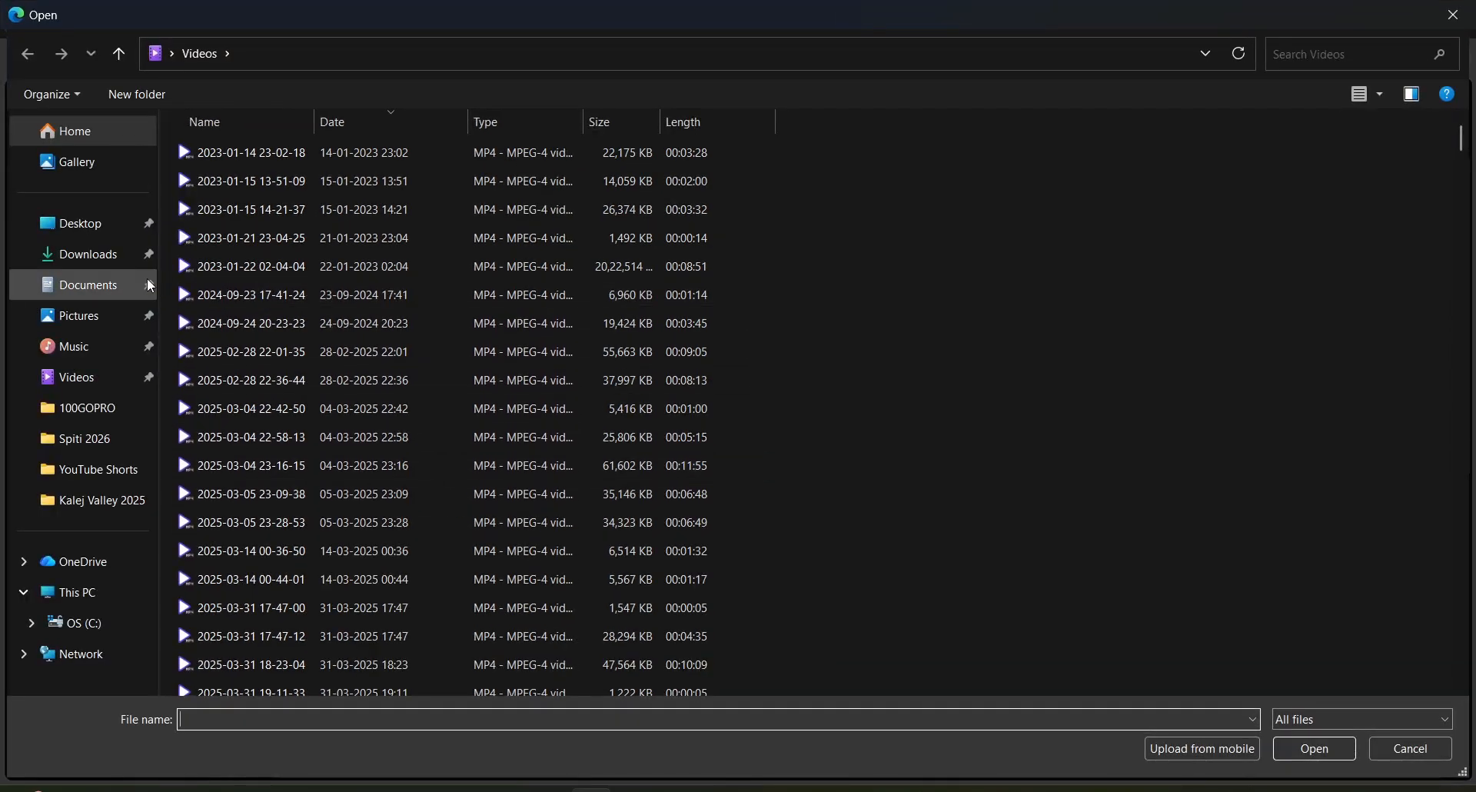
left_click(92, 254)
left_click(235, 177)
double_click(235, 179)
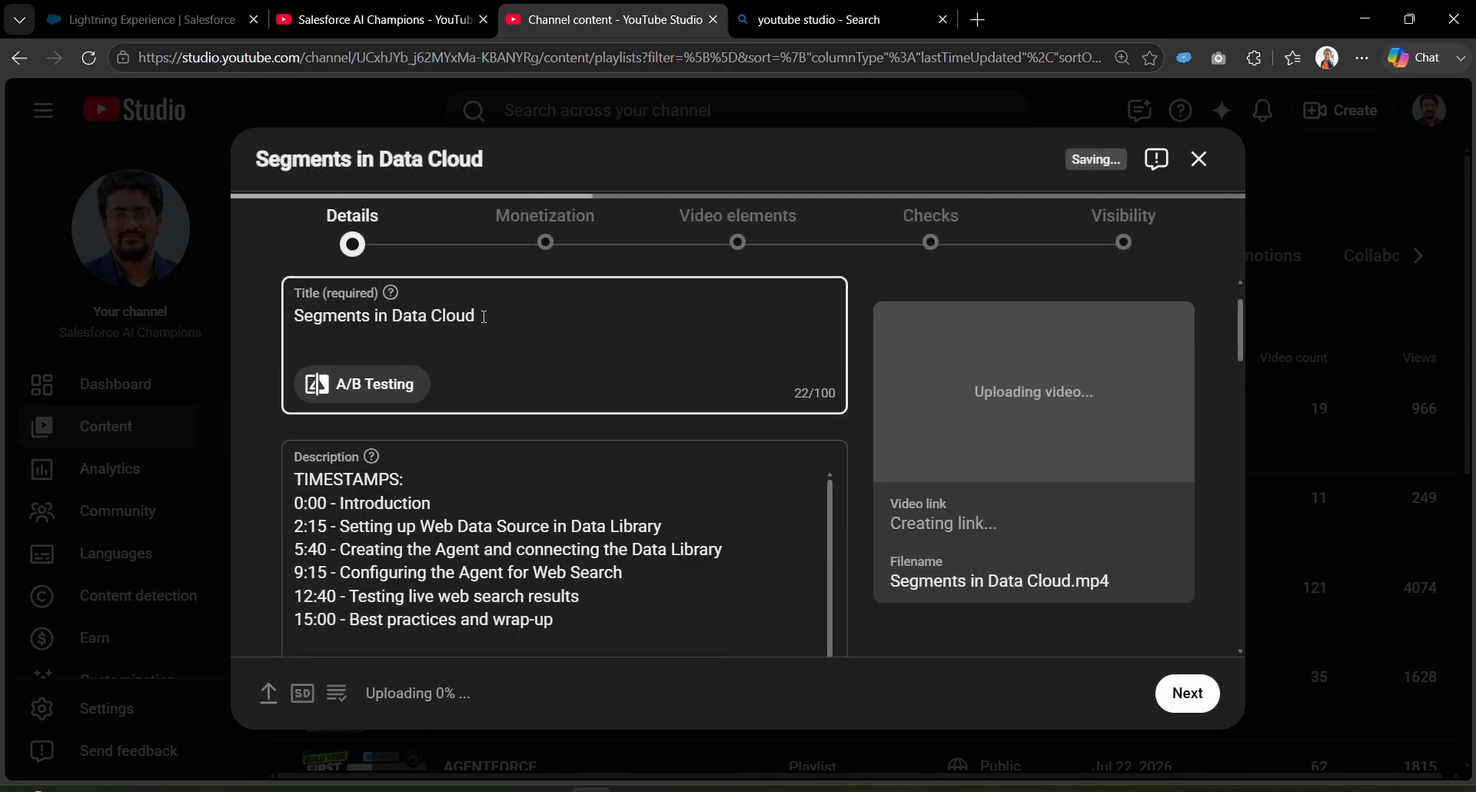
Step: Paste the title 'Create Your First Segment in Salesforce Data Cloud | Step-by-Step' and delete the timestamps block
left_click_drag(468, 317, 289, 317)
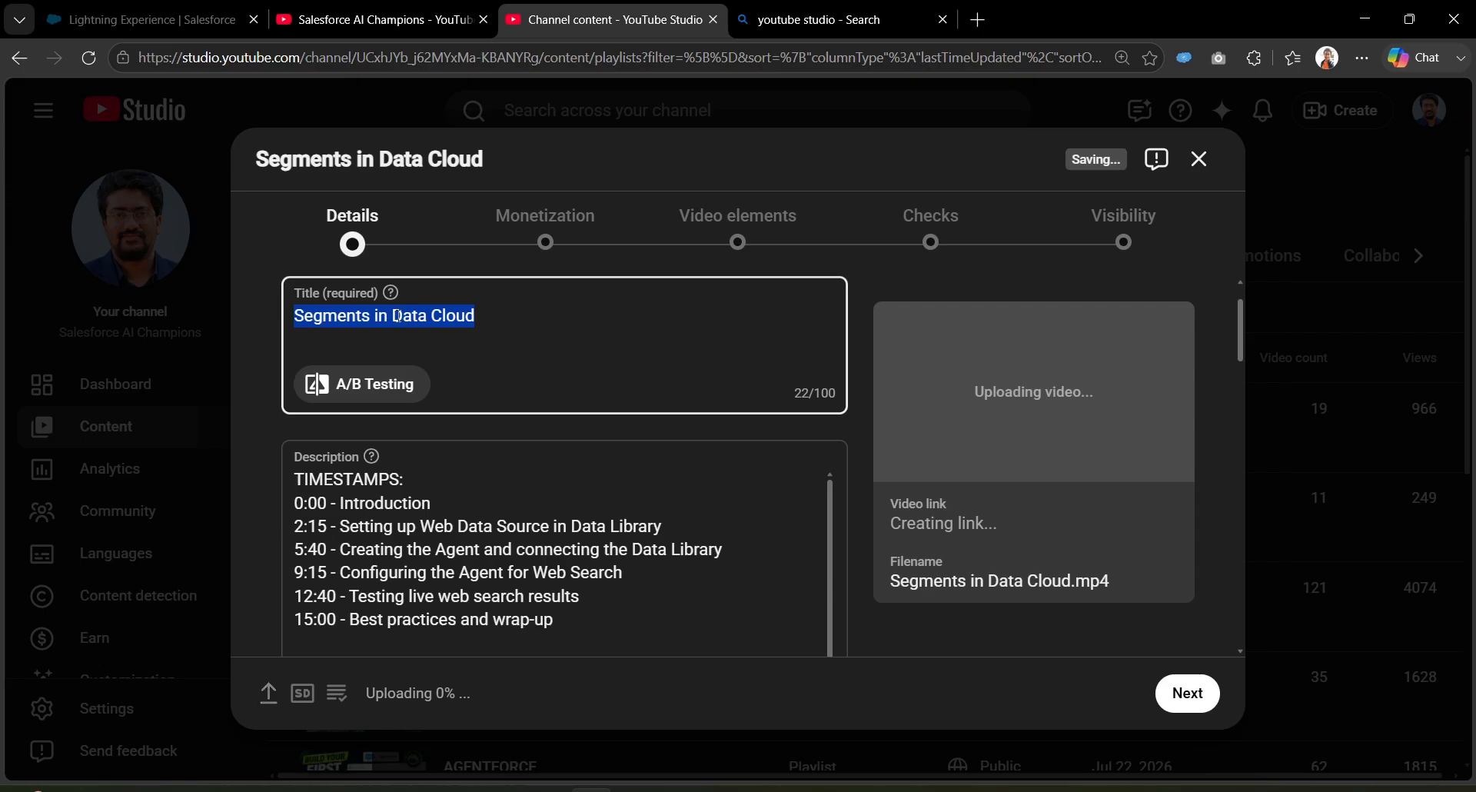
type("Create Your First Segment in Salesforce Data Cloud | Step-by-Step")
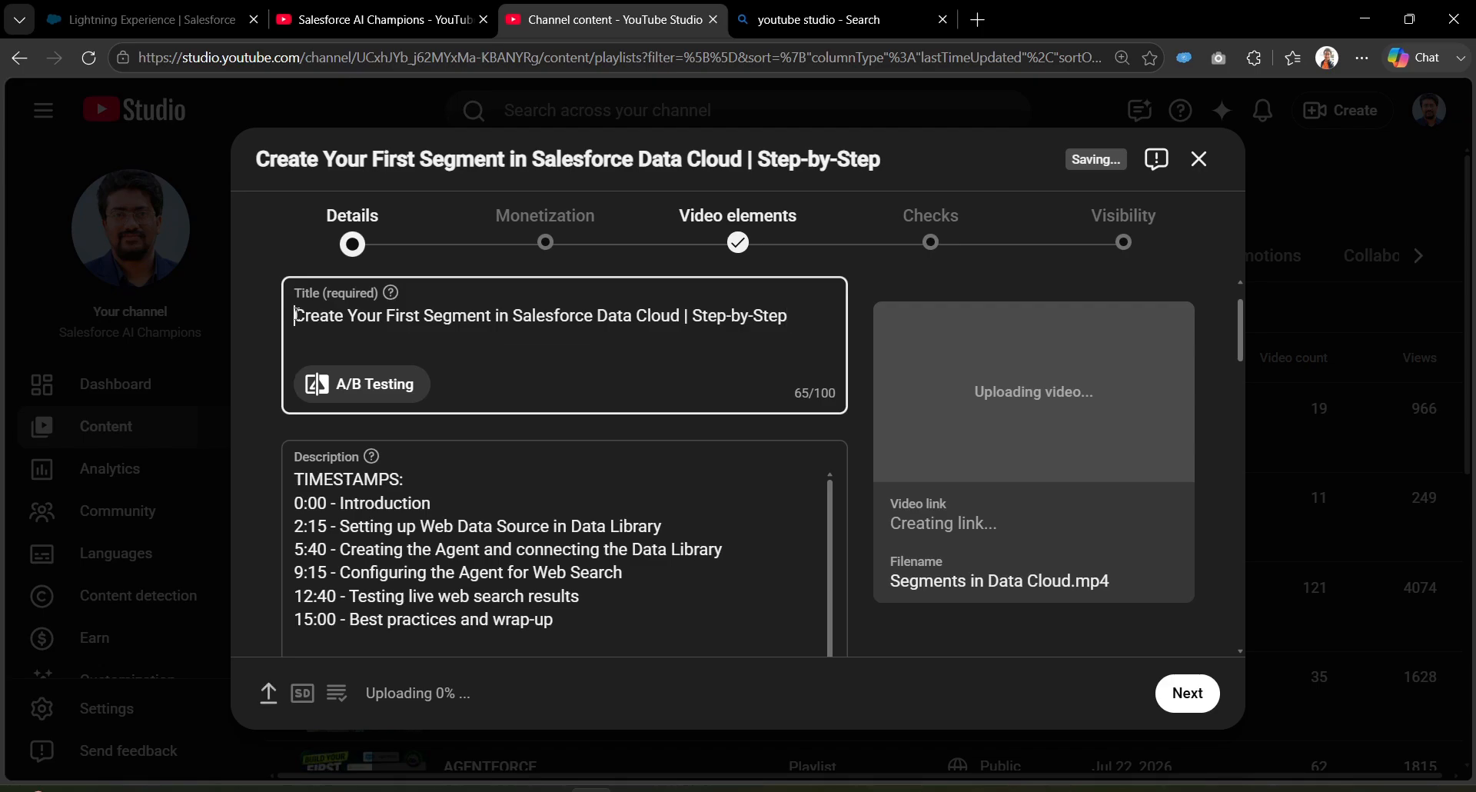
left_click_drag(585, 619, 296, 469)
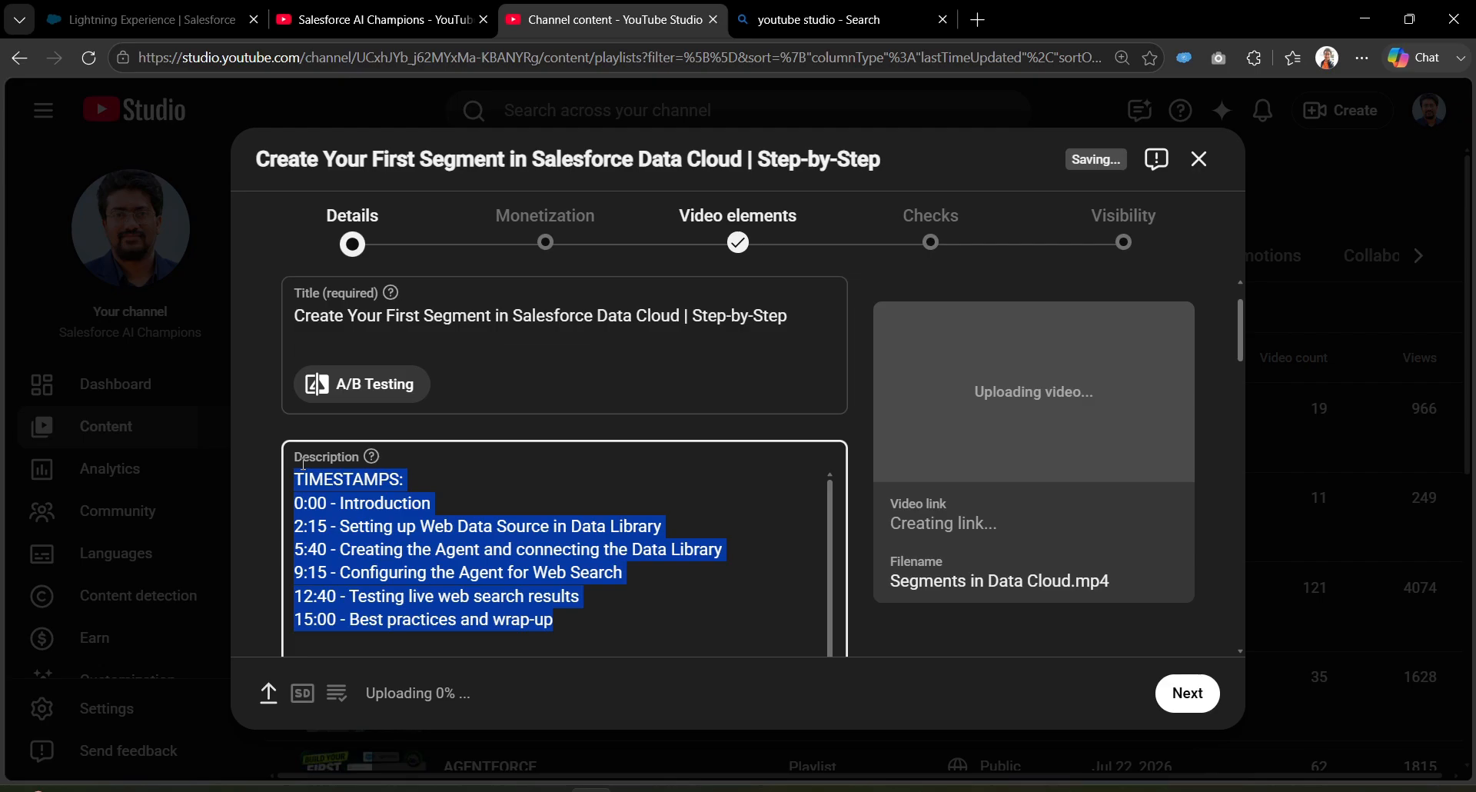
key("BackSpace")
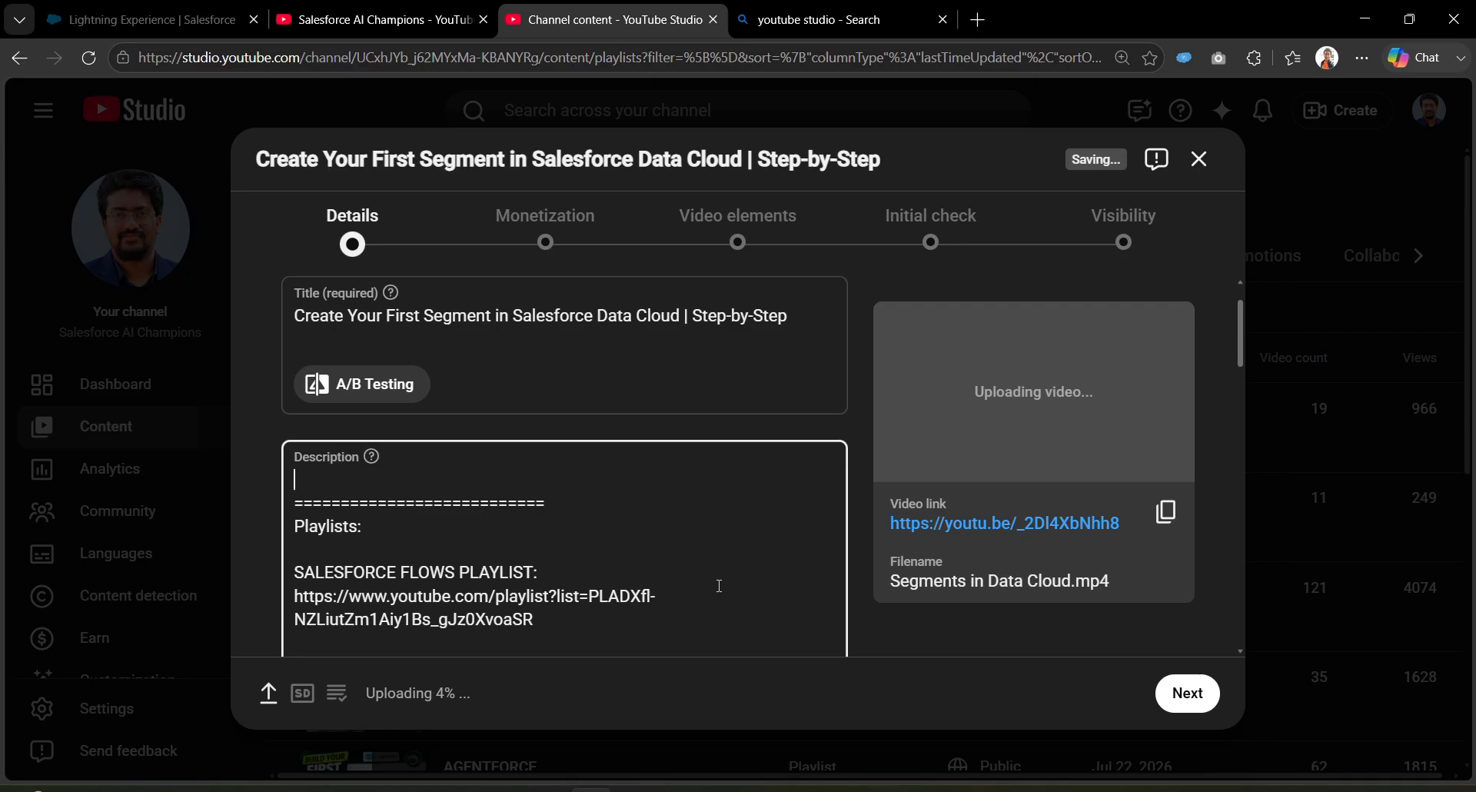
Step: Re-enter @ on the SalesforceAIChampions and second handles to turn both into linked mentions
scroll(718, 585, "down", 10)
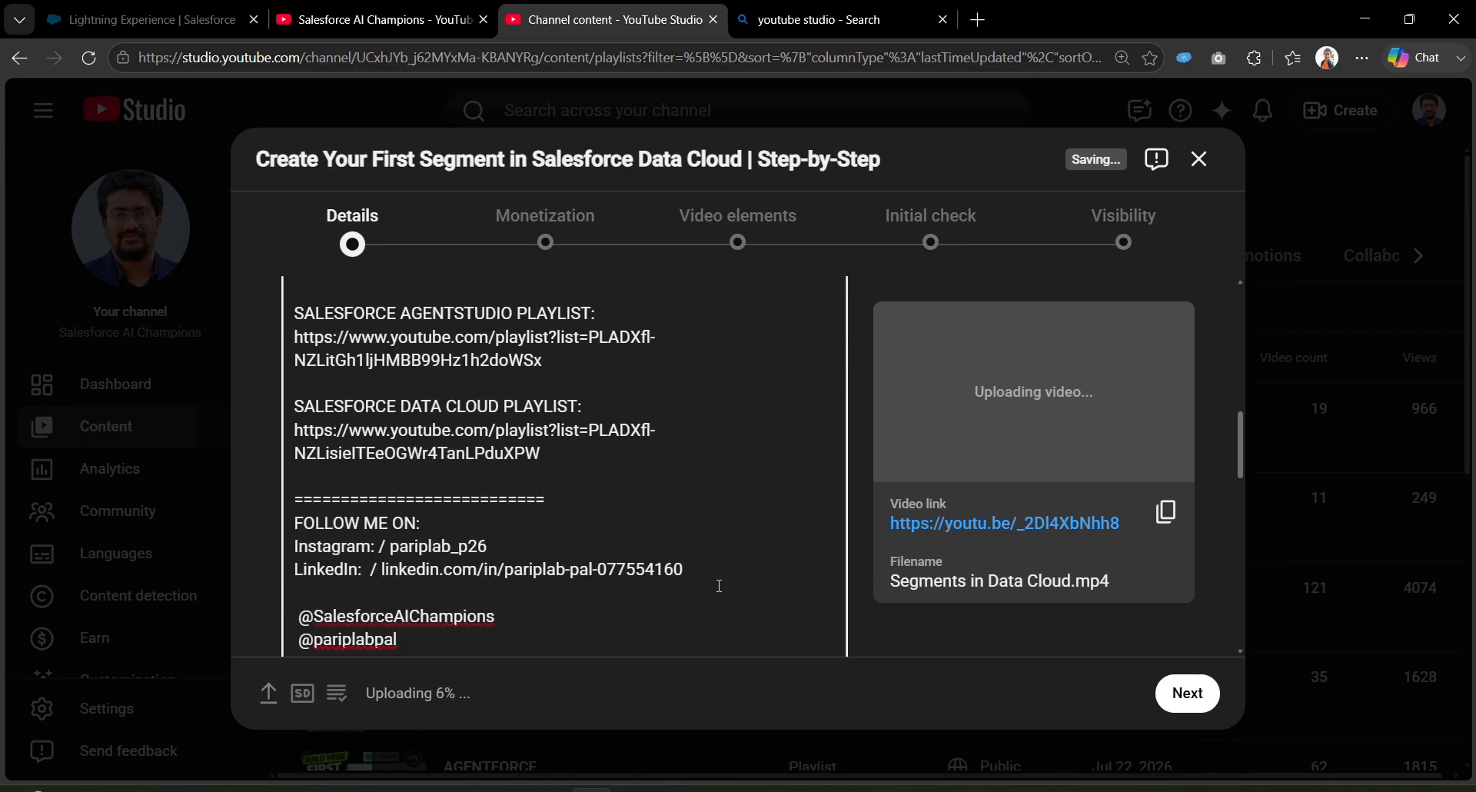
left_click(311, 435)
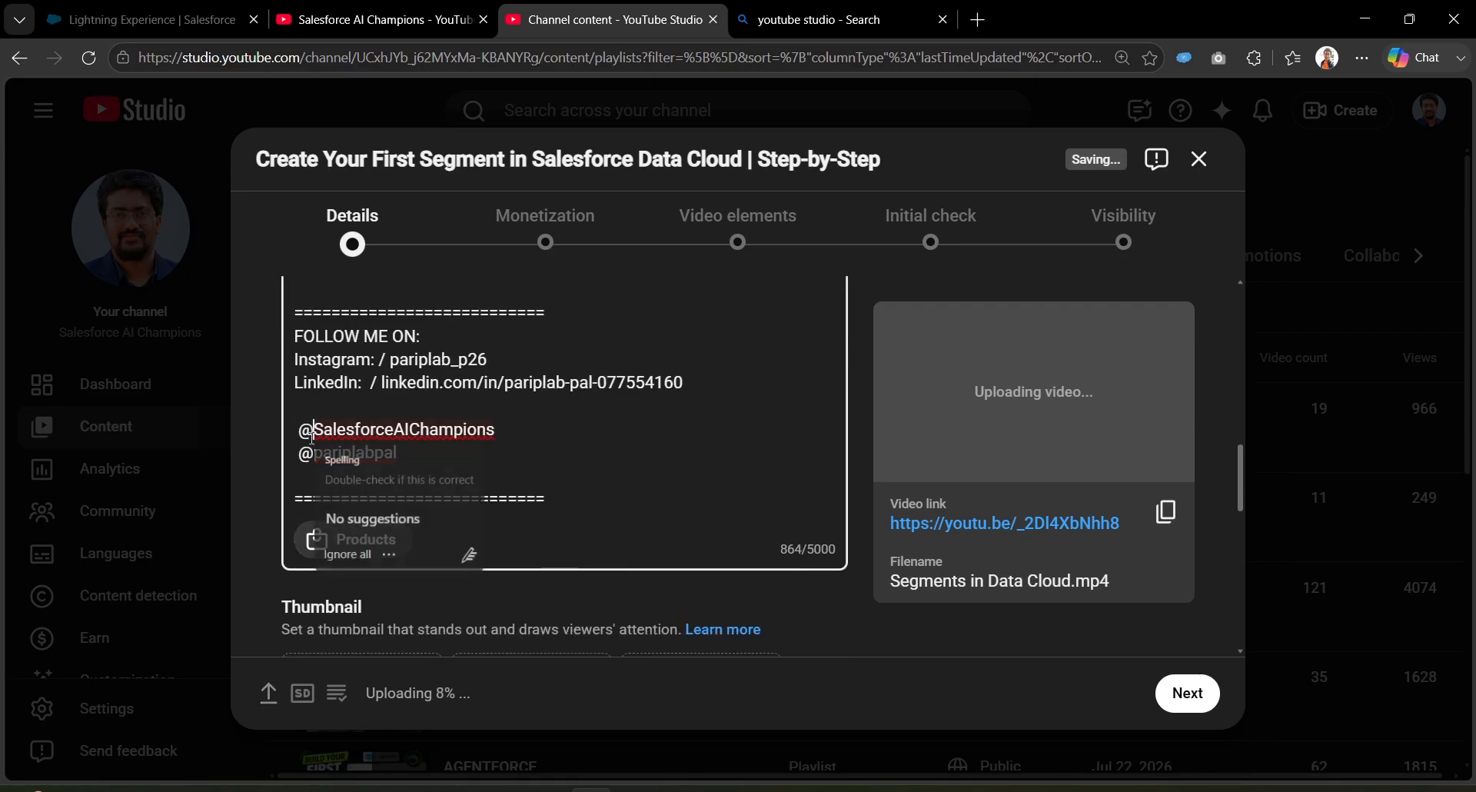
key("BackSpace")
type("@")
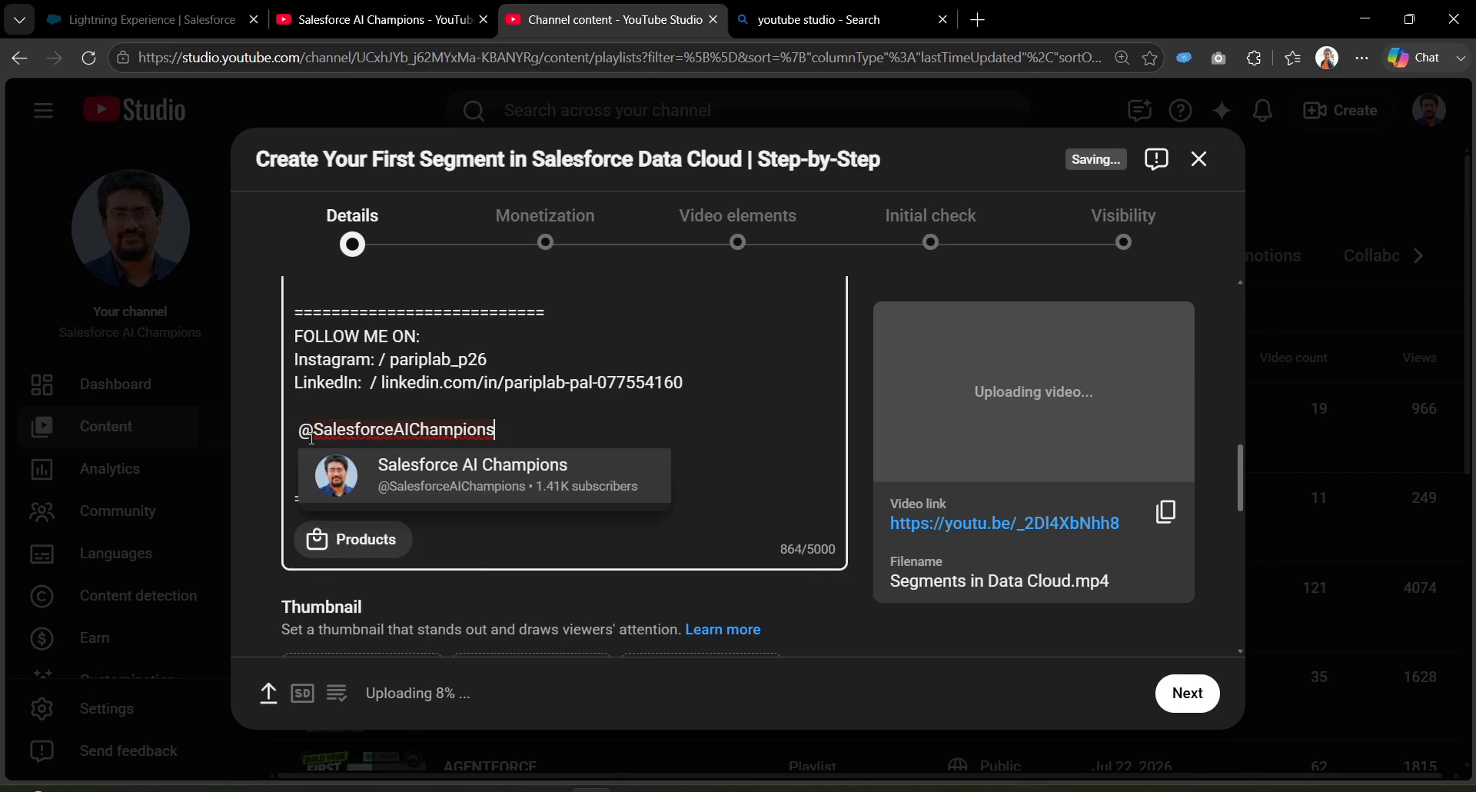
key("Return")
key("Down")
key("Left")
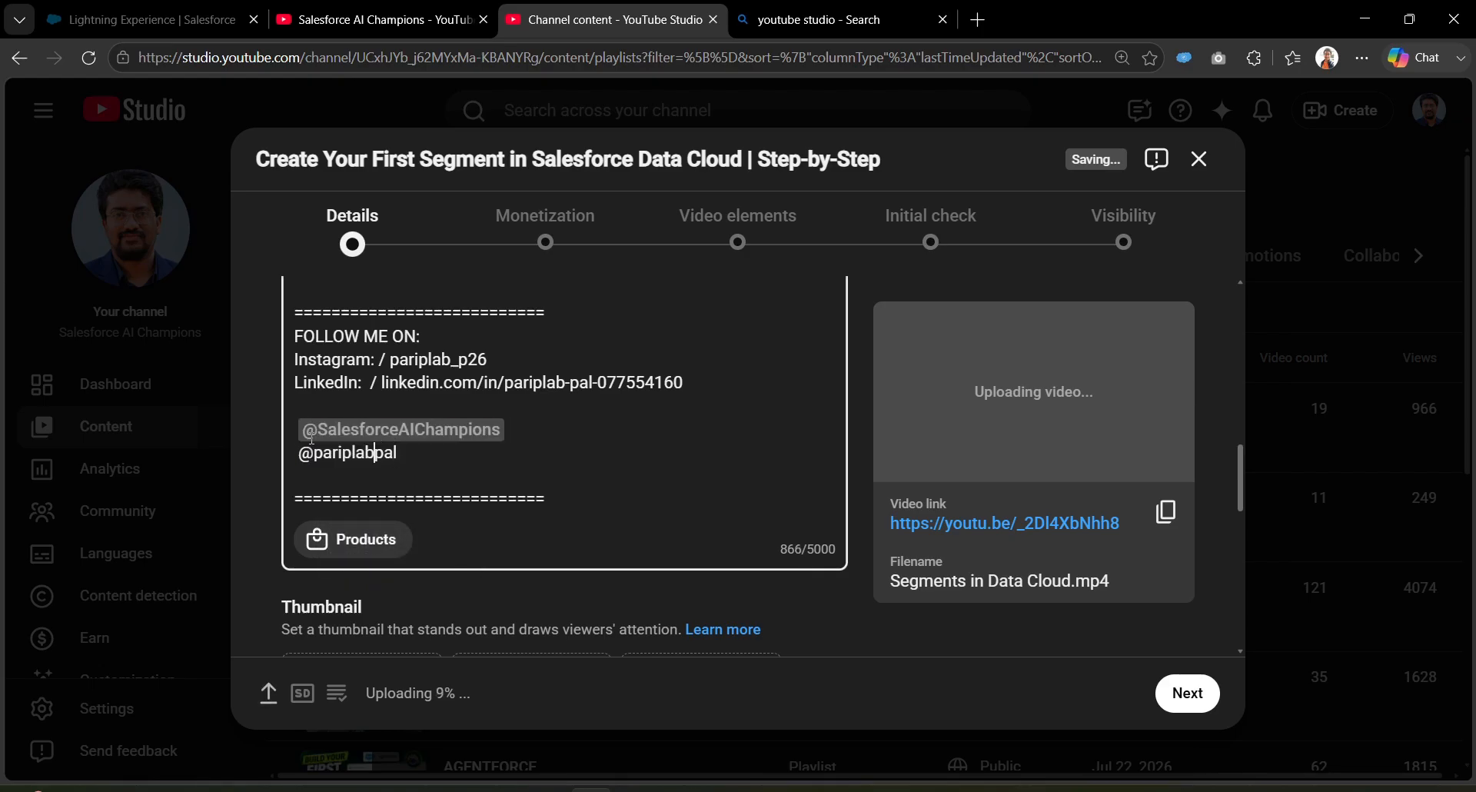
key("BackSpace")
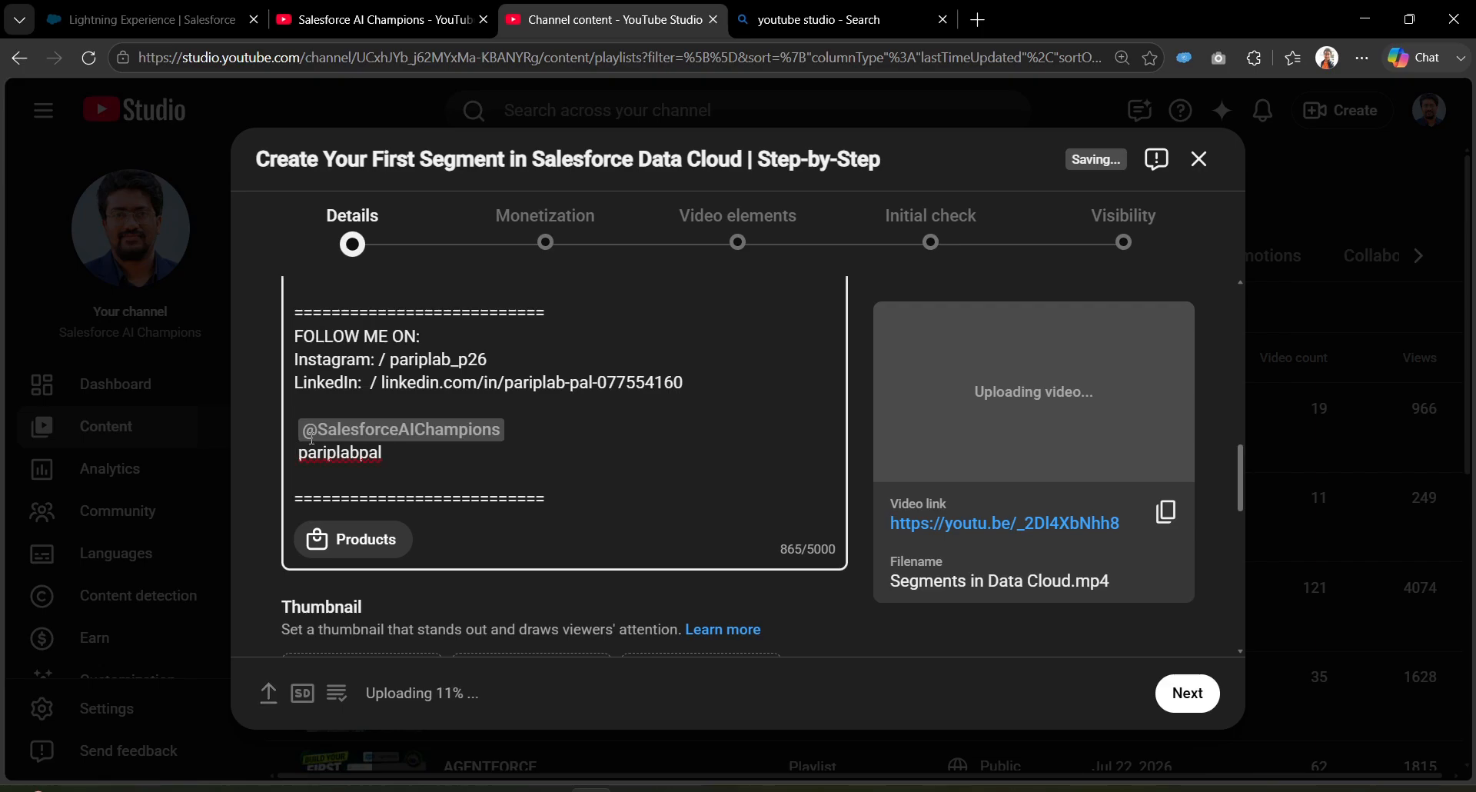
type("@")
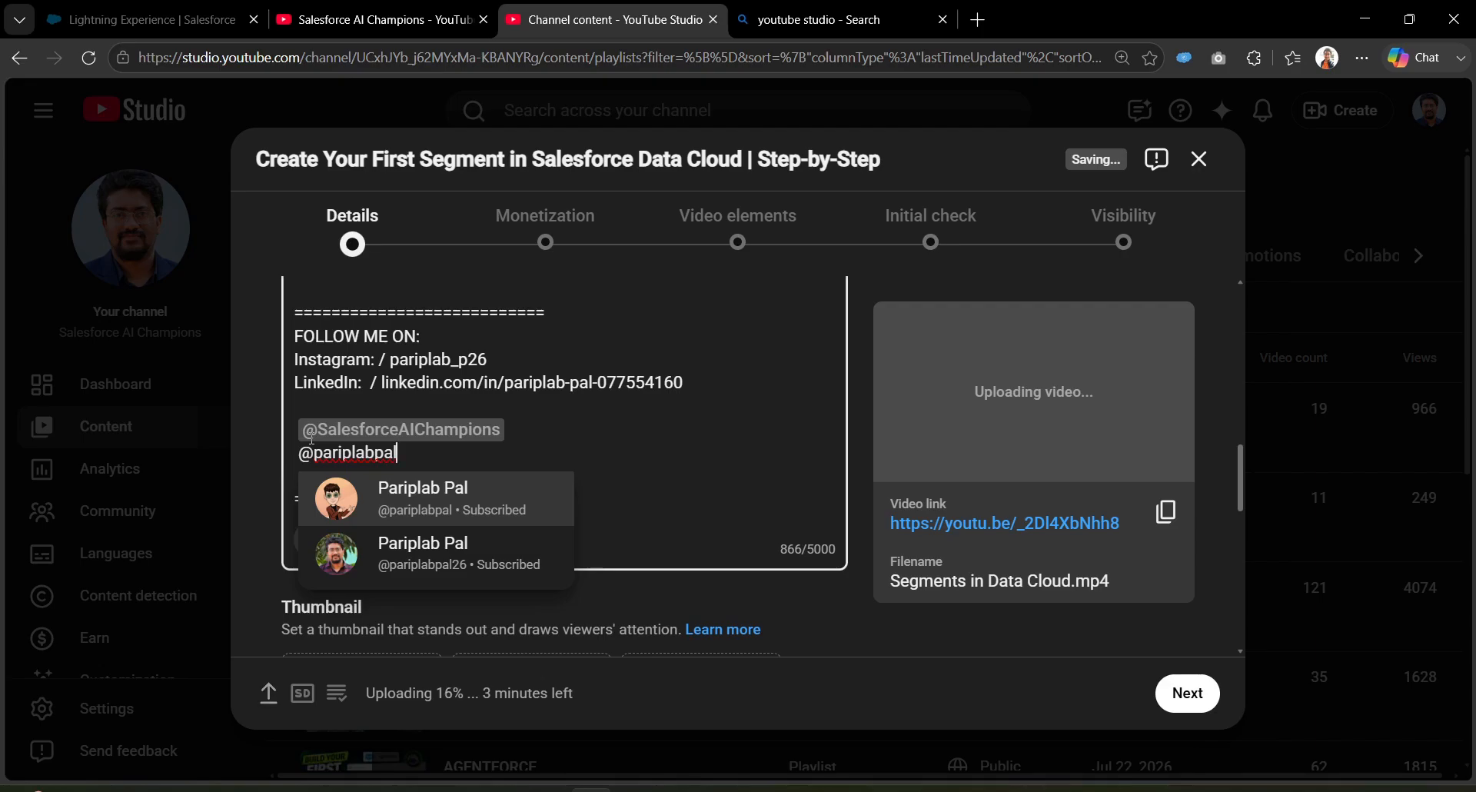
key("Return")
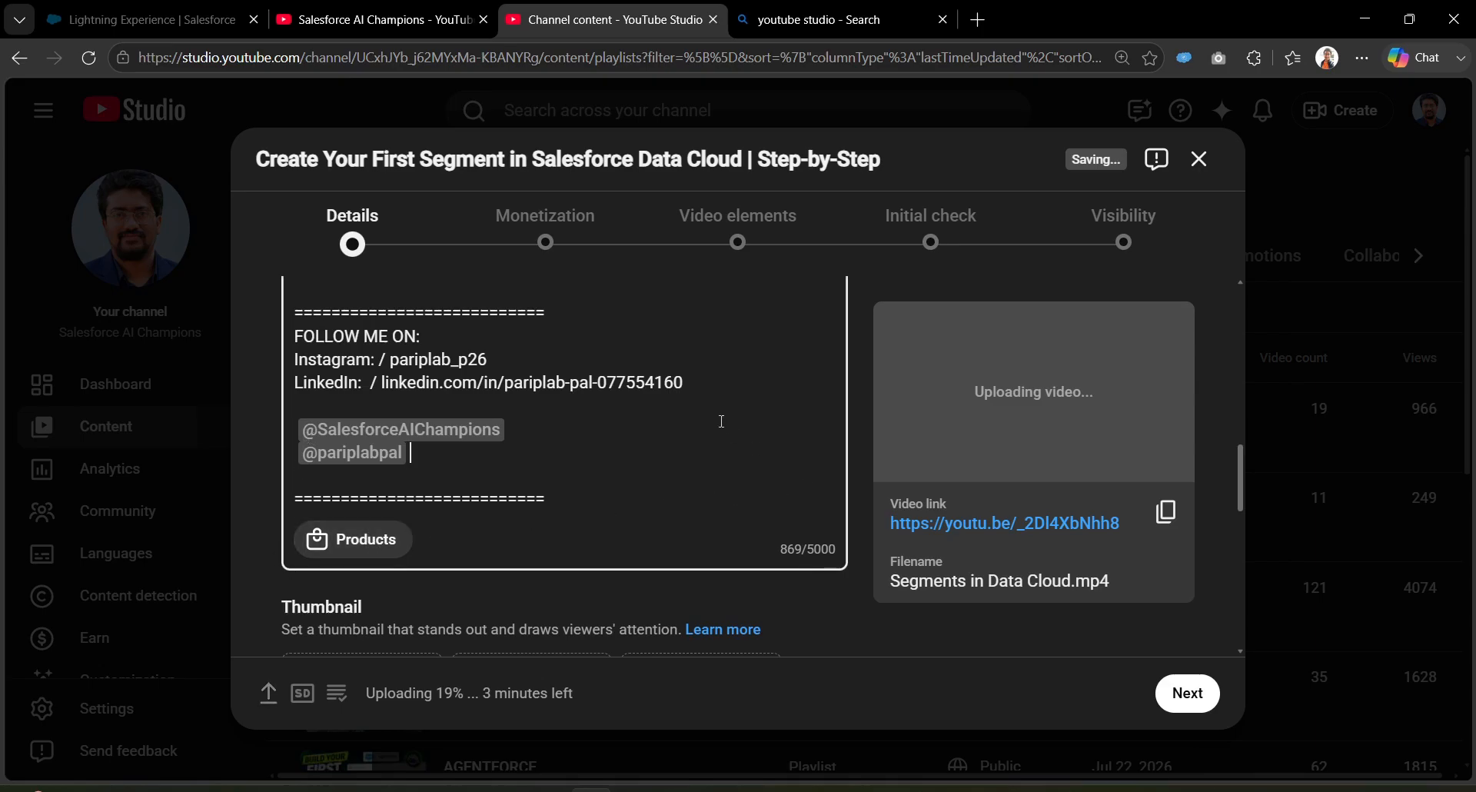
scroll(721, 421, "up", 10)
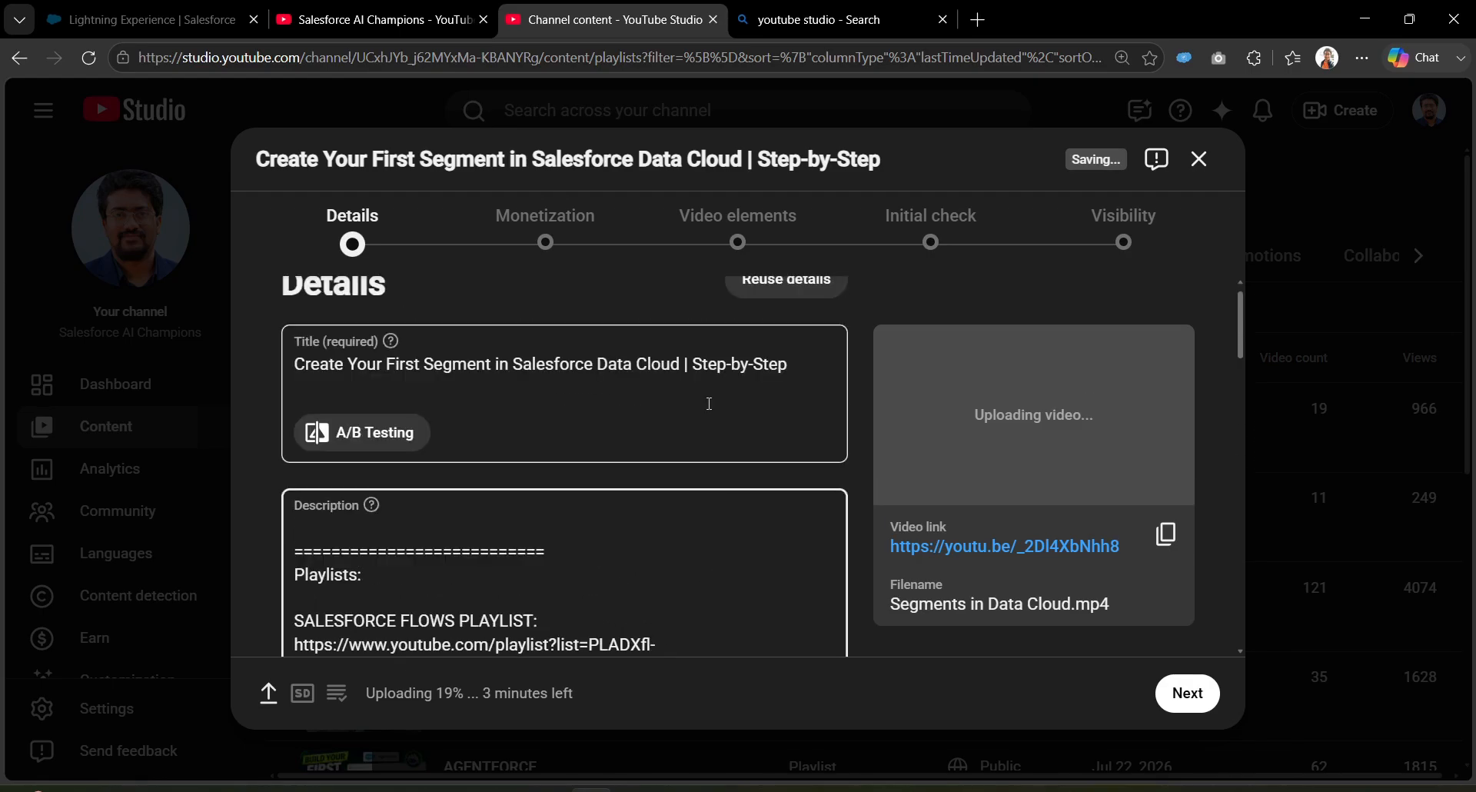
scroll(708, 402, "up", 1)
left_click_drag(792, 389, 293, 391)
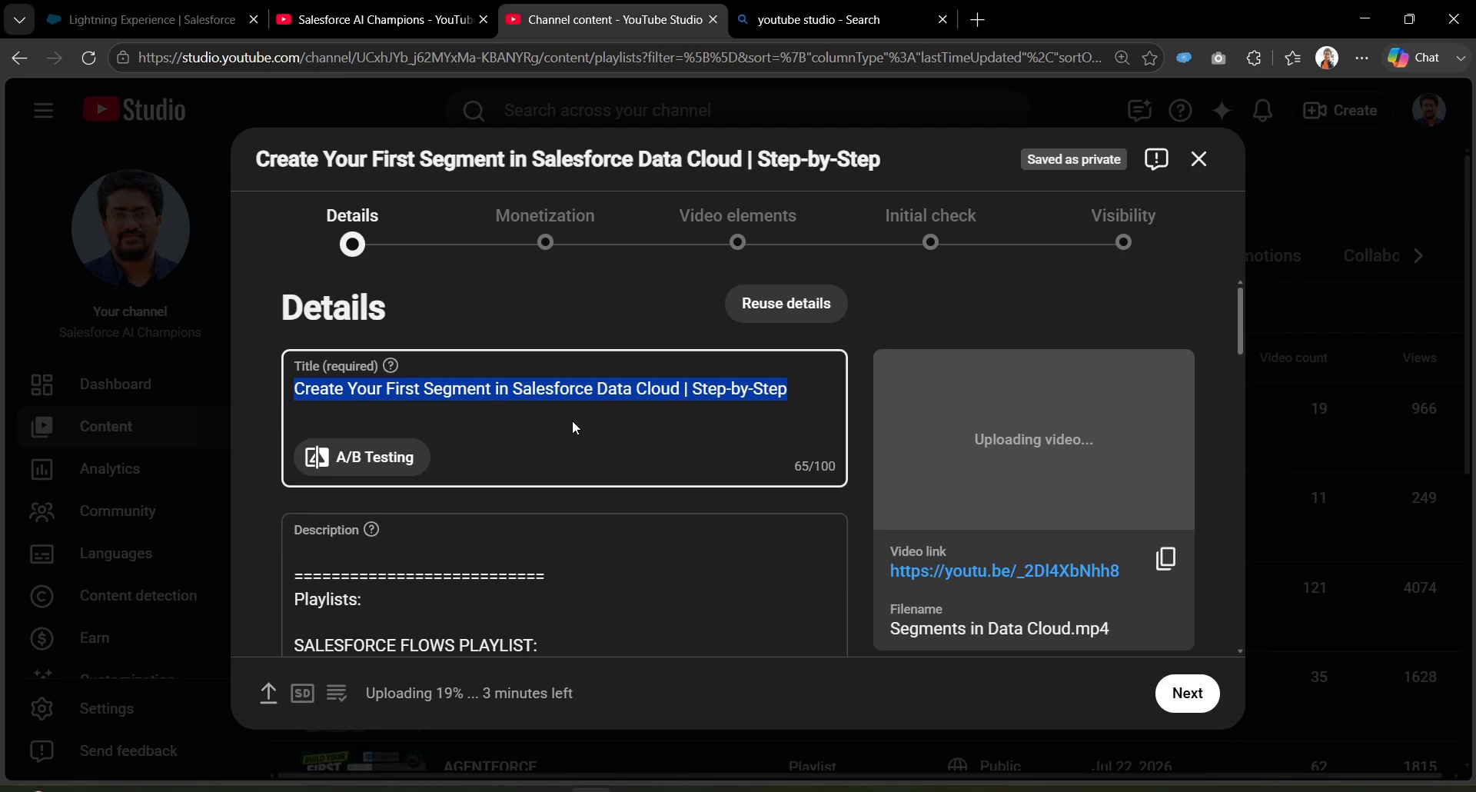
left_click(587, 394)
scroll(552, 427, "down", 2)
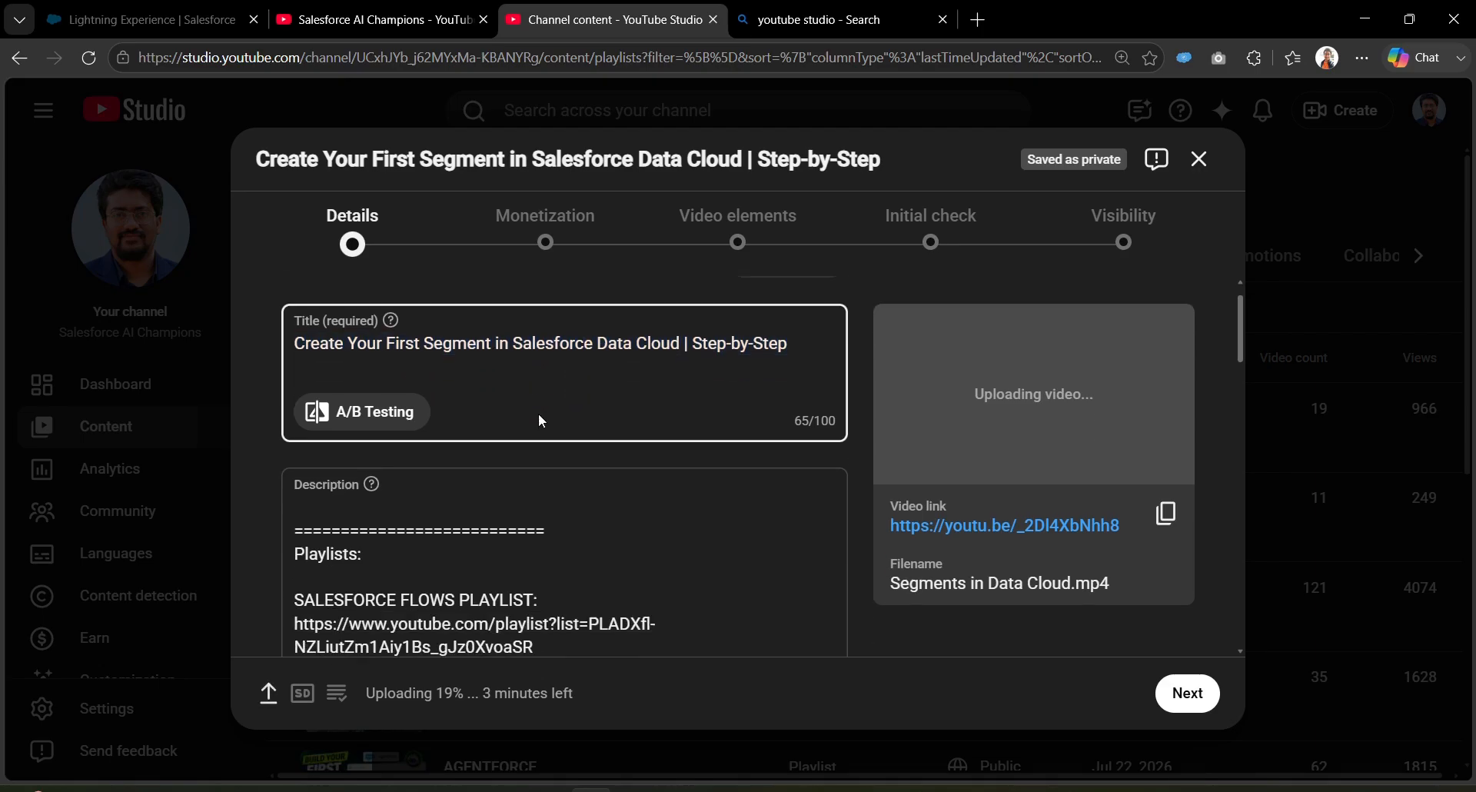
left_click(428, 414)
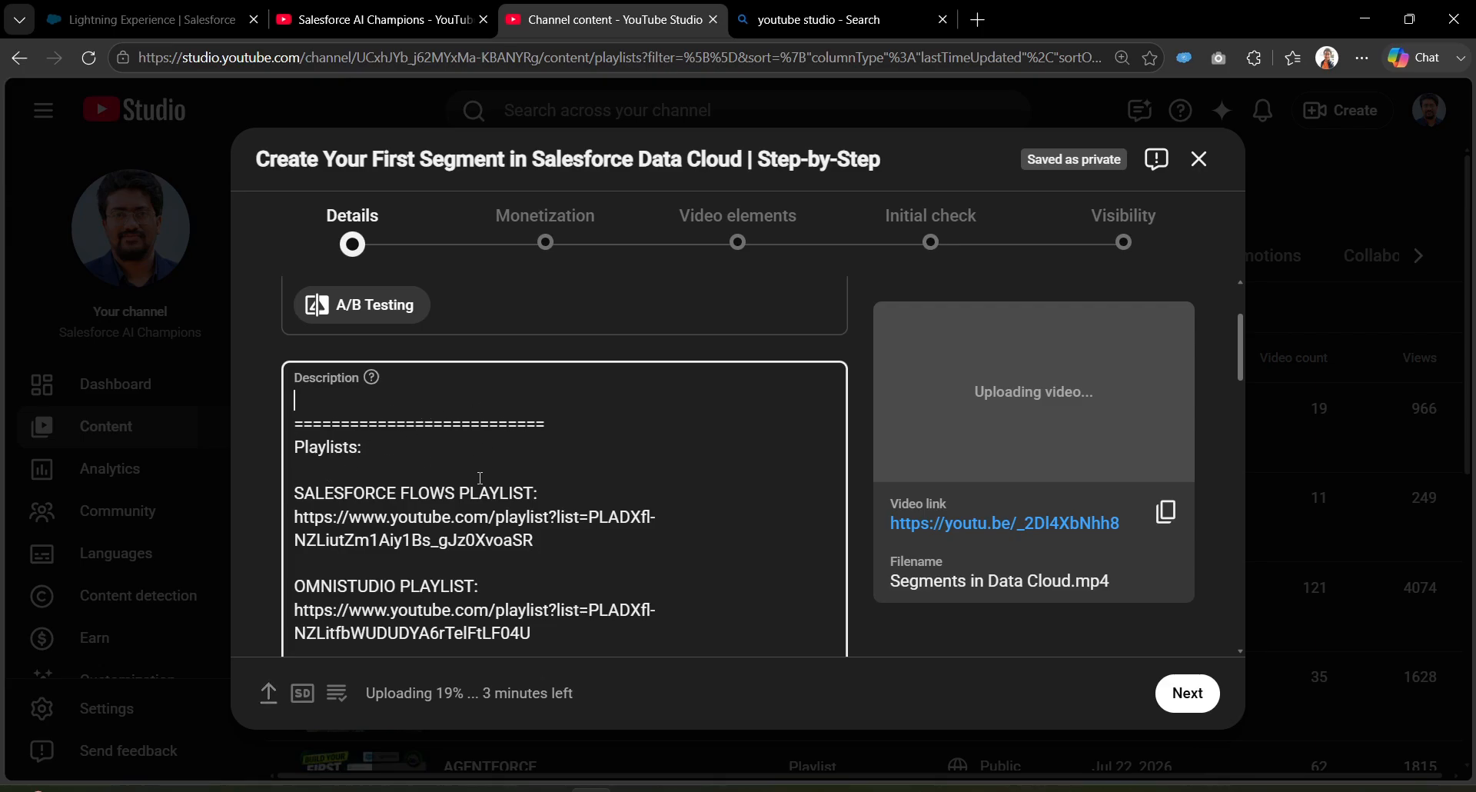
scroll(480, 478, "down", 1)
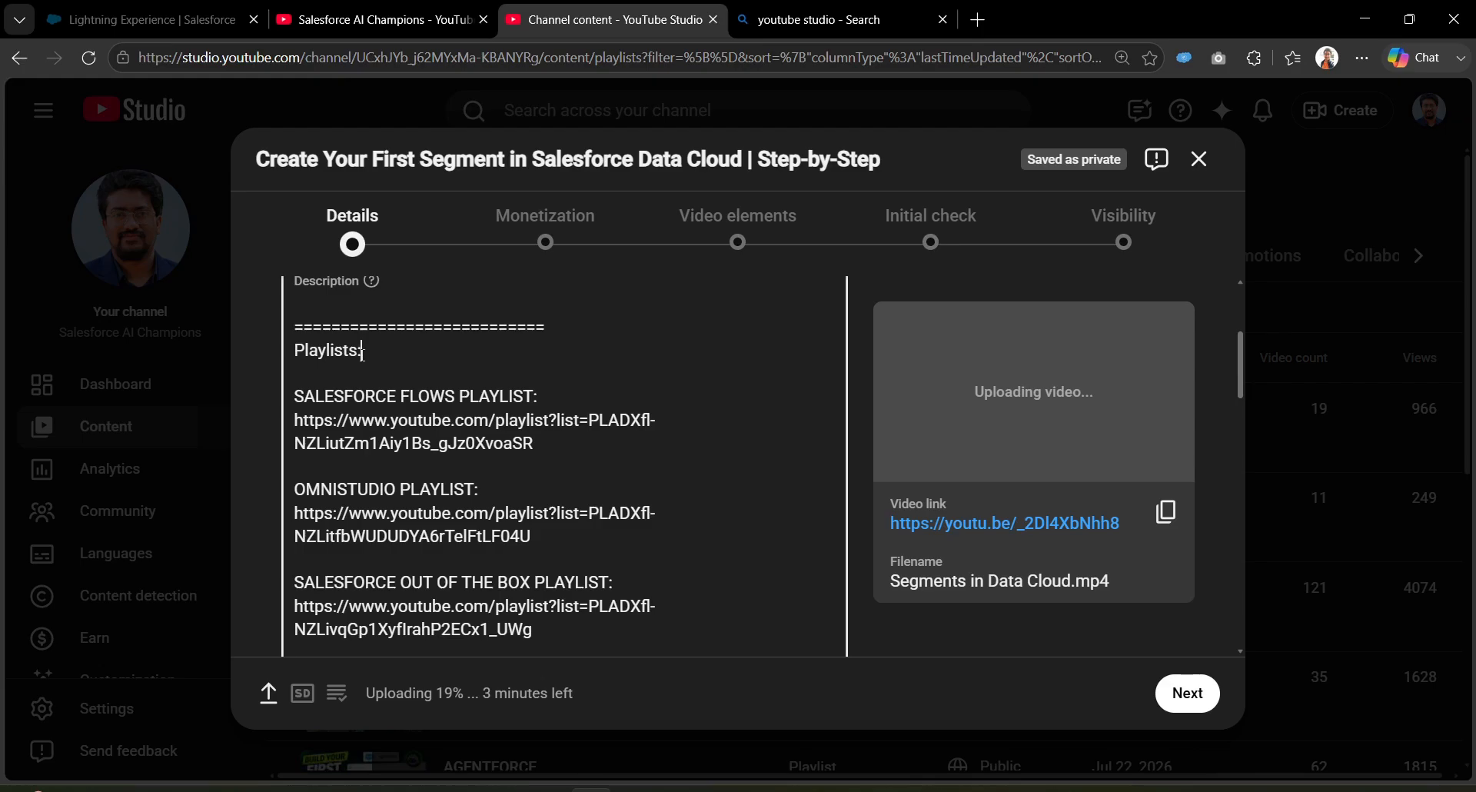
scroll(502, 539, "down", 6)
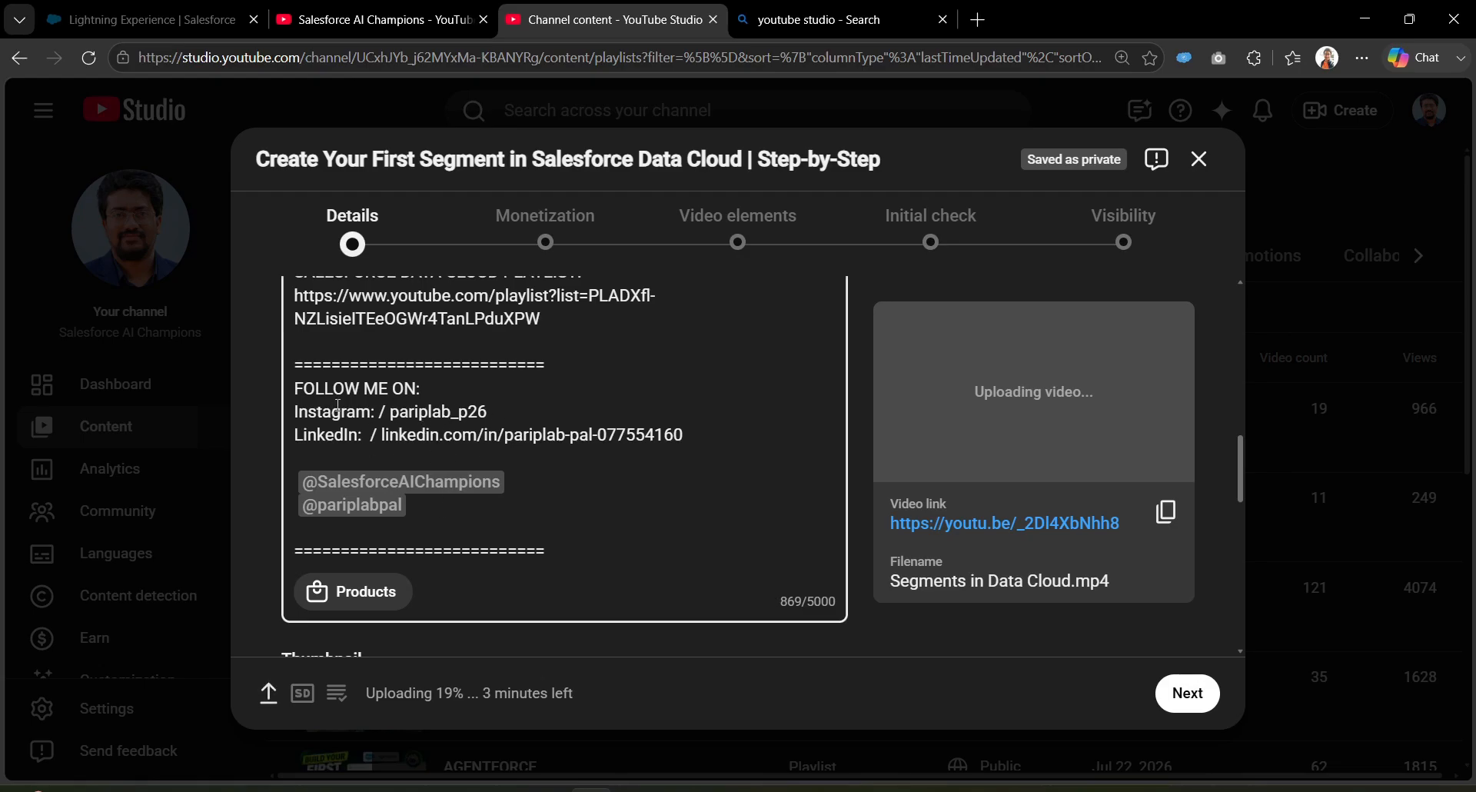
scroll(555, 445, "down", 3)
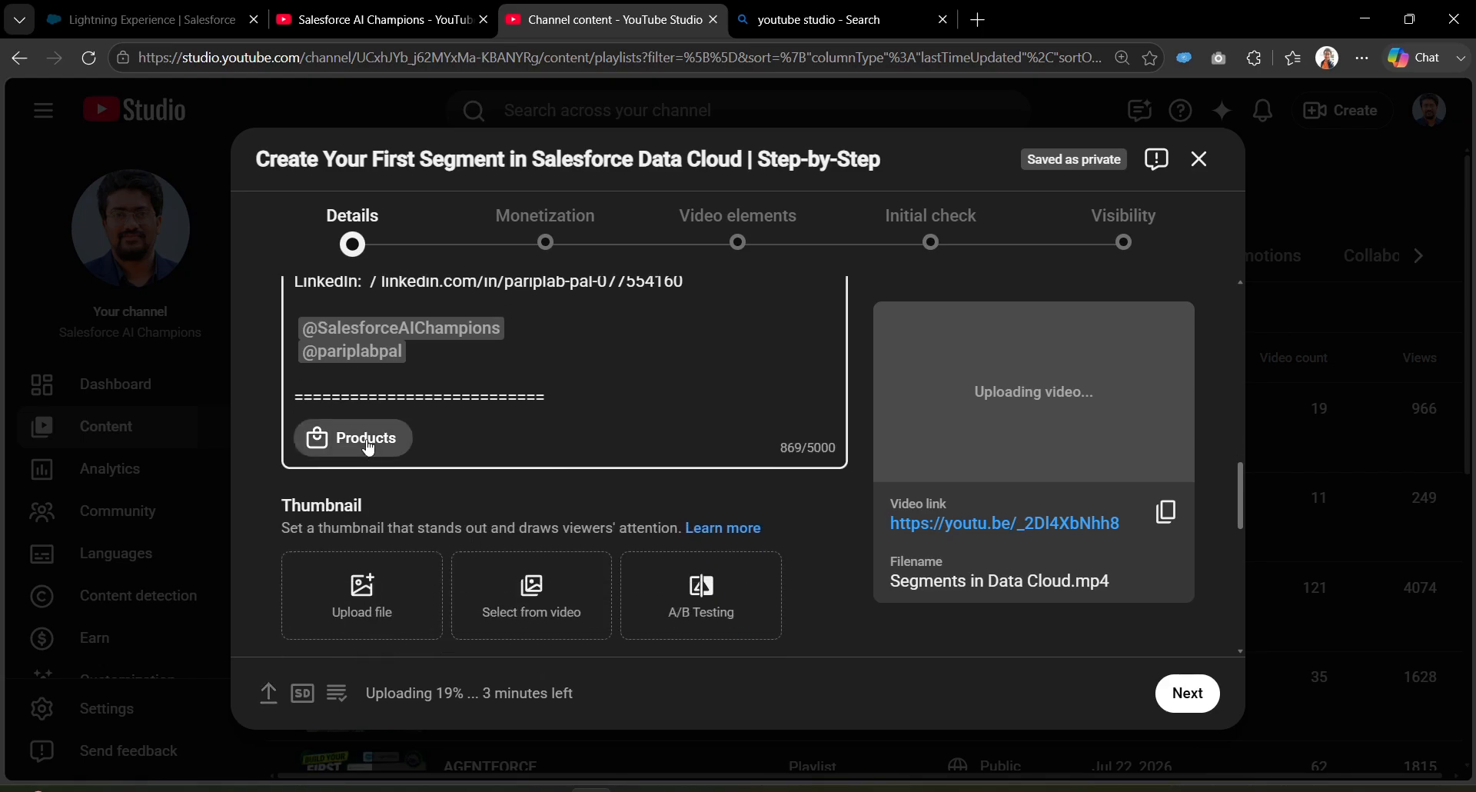
Step: Tag OnePlus Bullets Wireless Z3, then the ASUS Marshmallow Kw100 Keyboard from Saved products
left_click(368, 444)
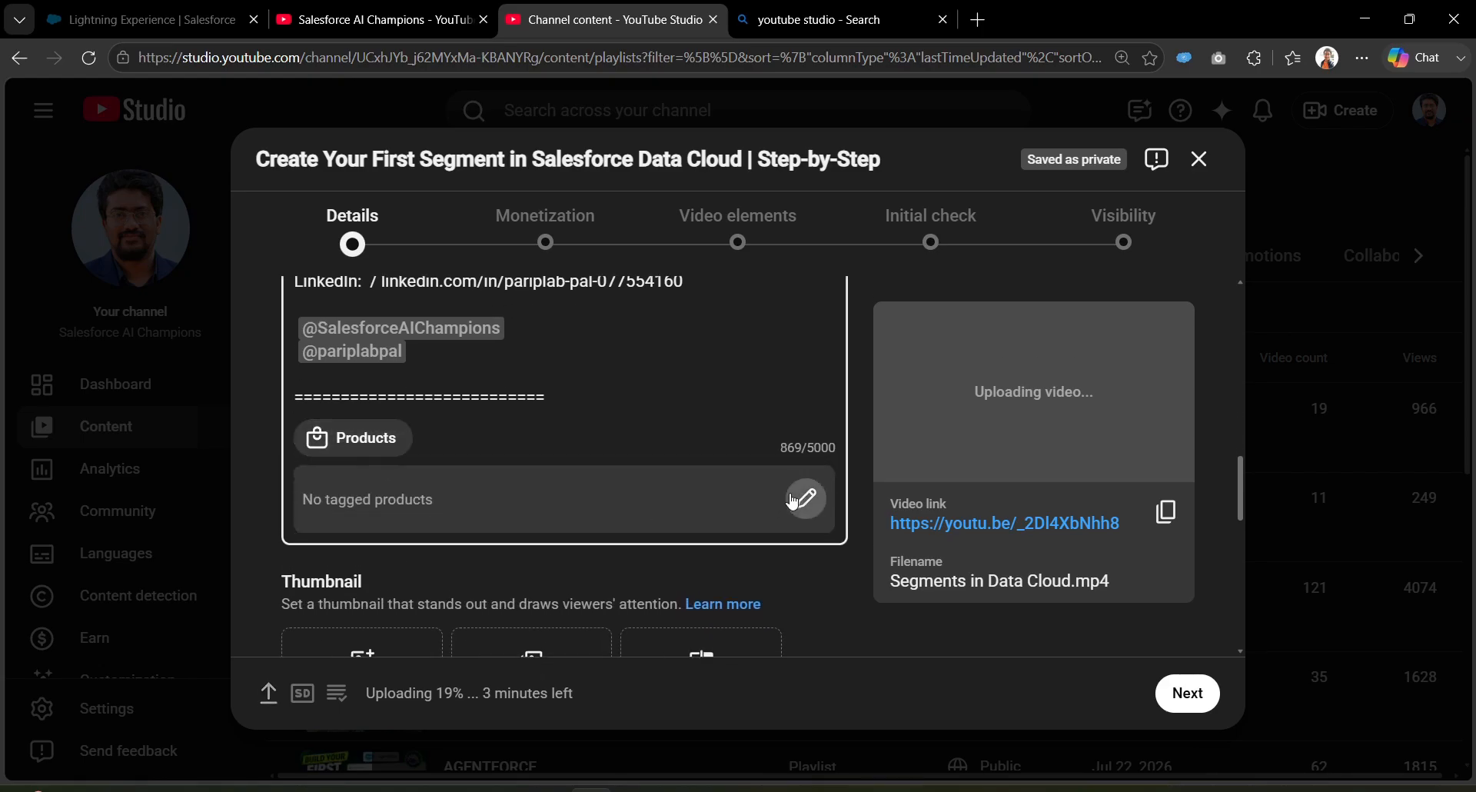
left_click(804, 499)
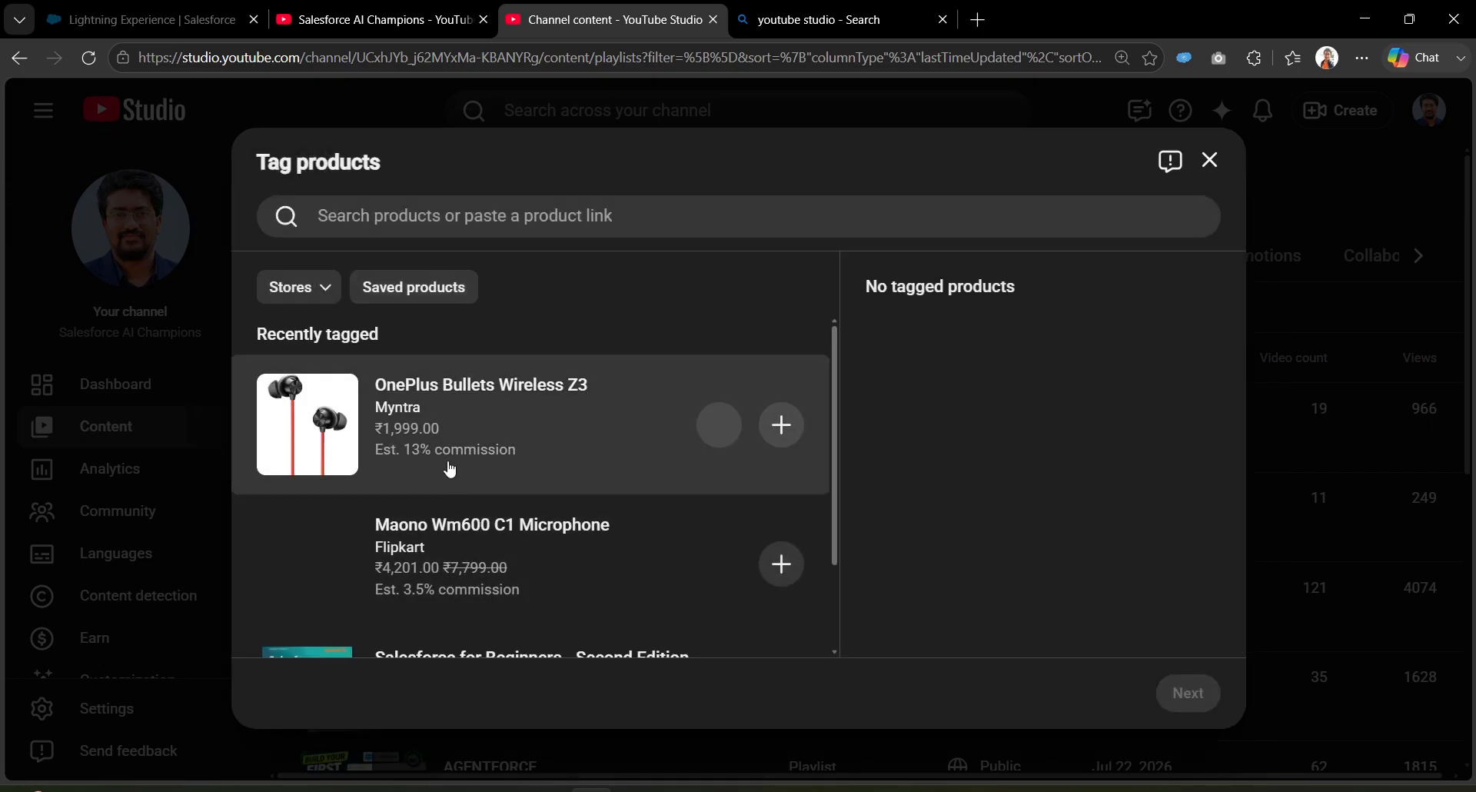
left_click(781, 424)
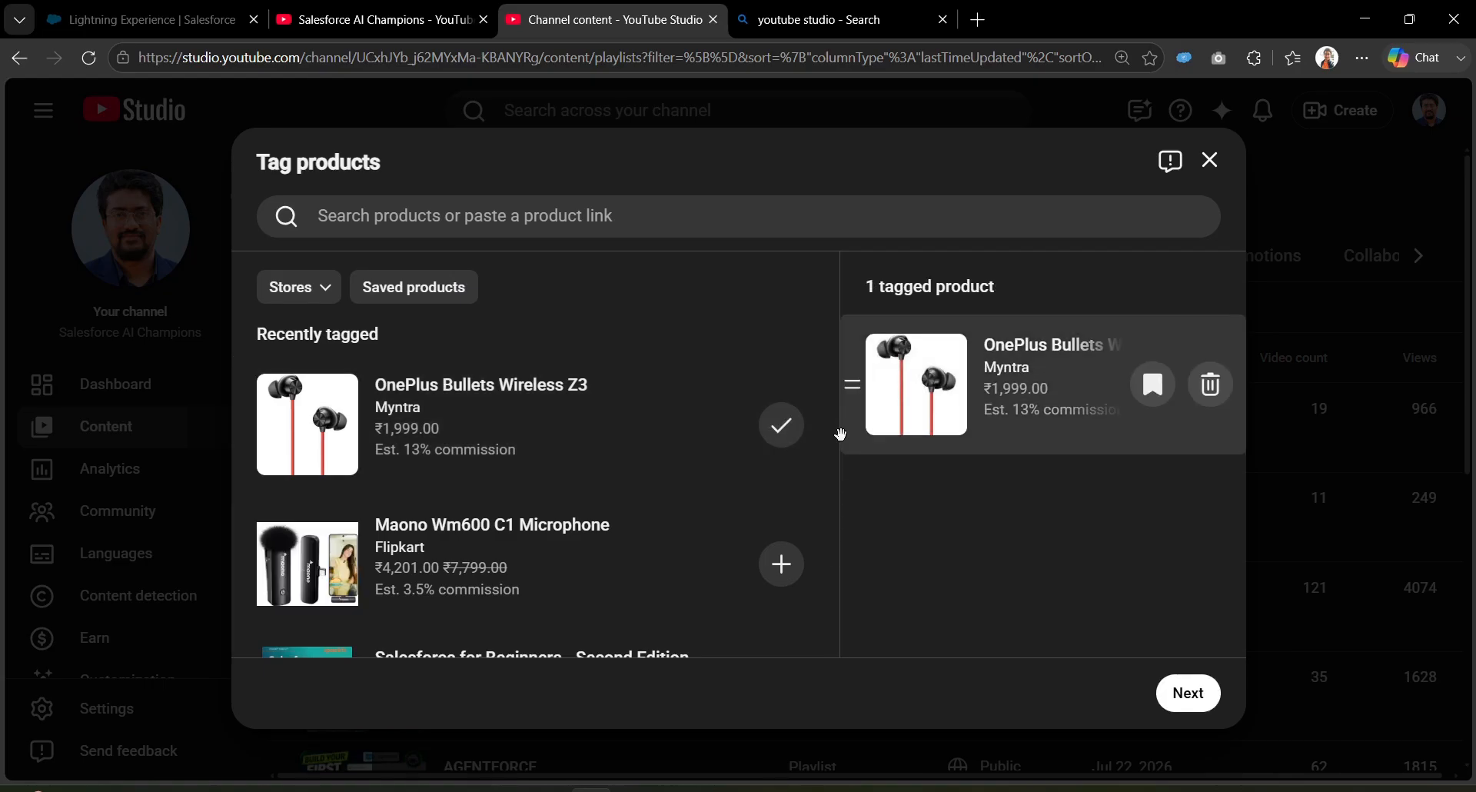
scroll(726, 542, "down", 1)
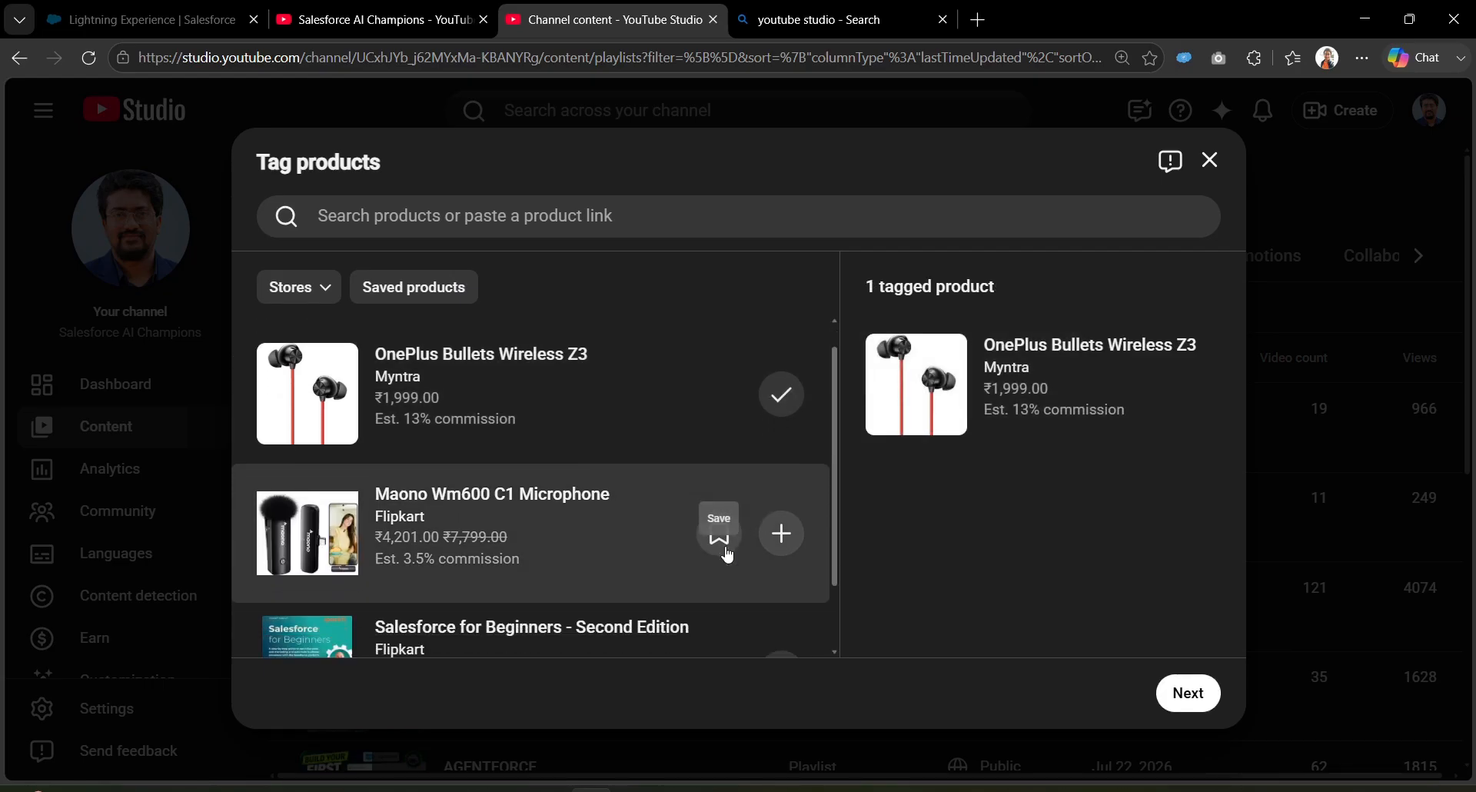
scroll(730, 555, "down", 2)
left_click(408, 291)
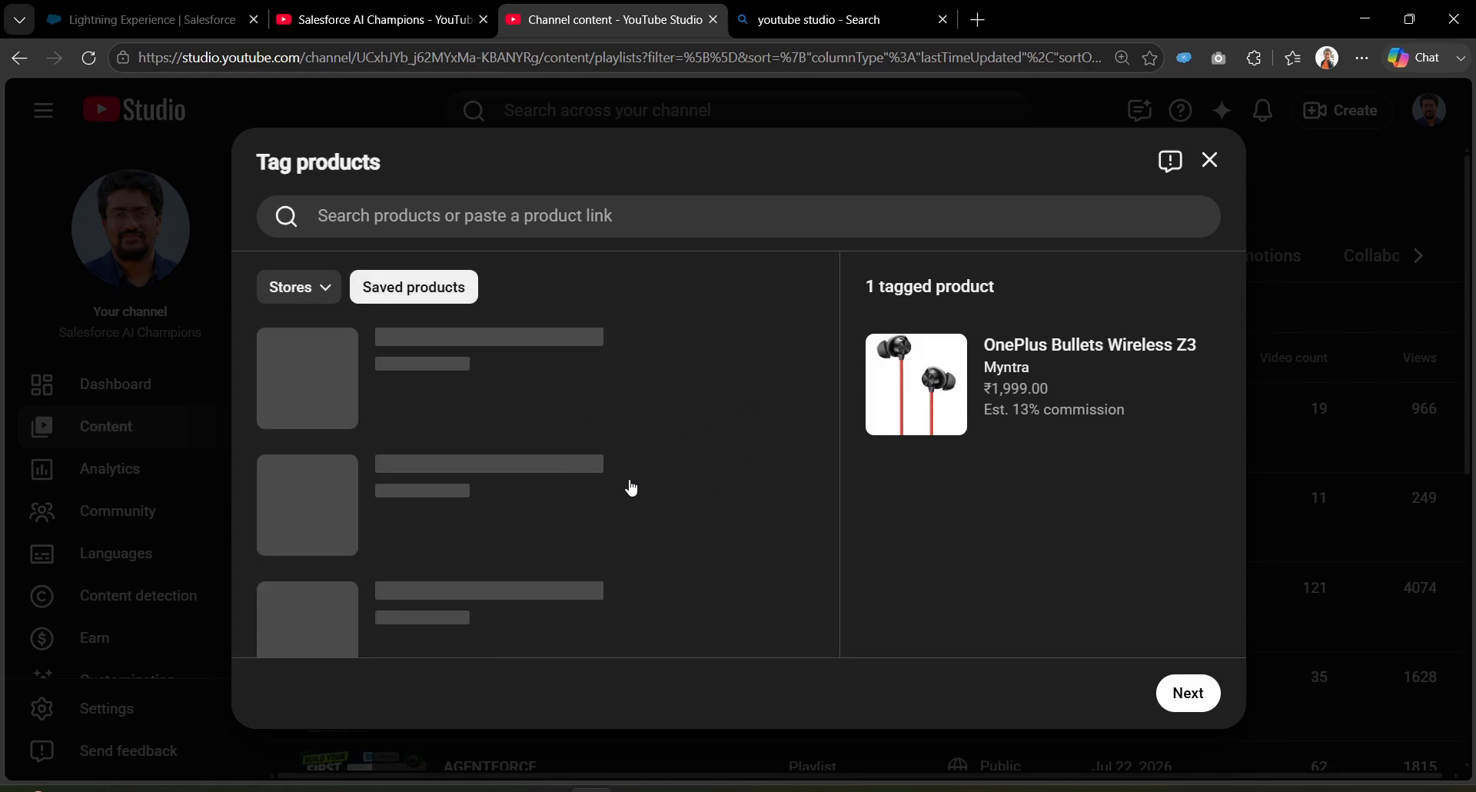
left_click(791, 383)
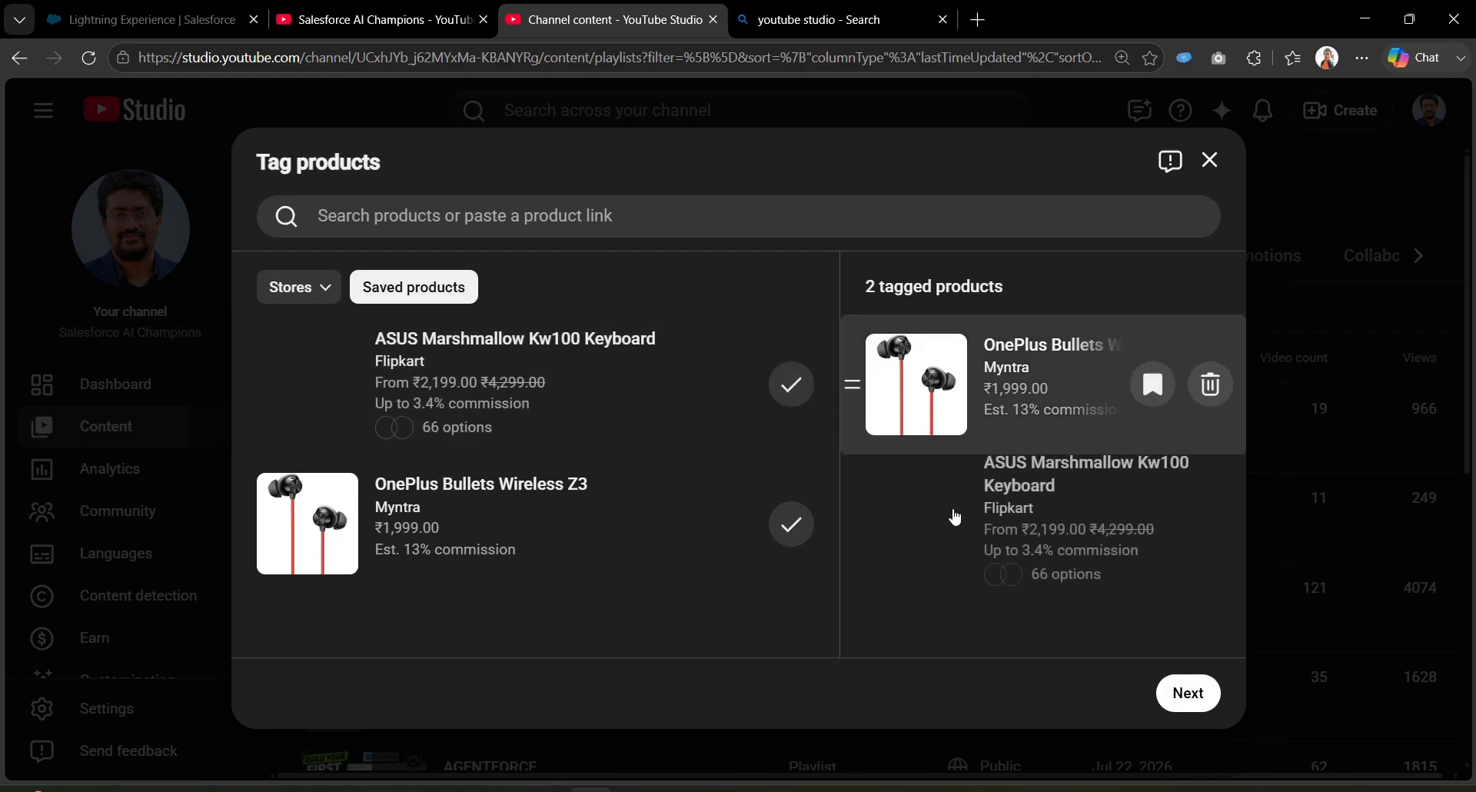
left_click(1188, 694)
left_click(1187, 694)
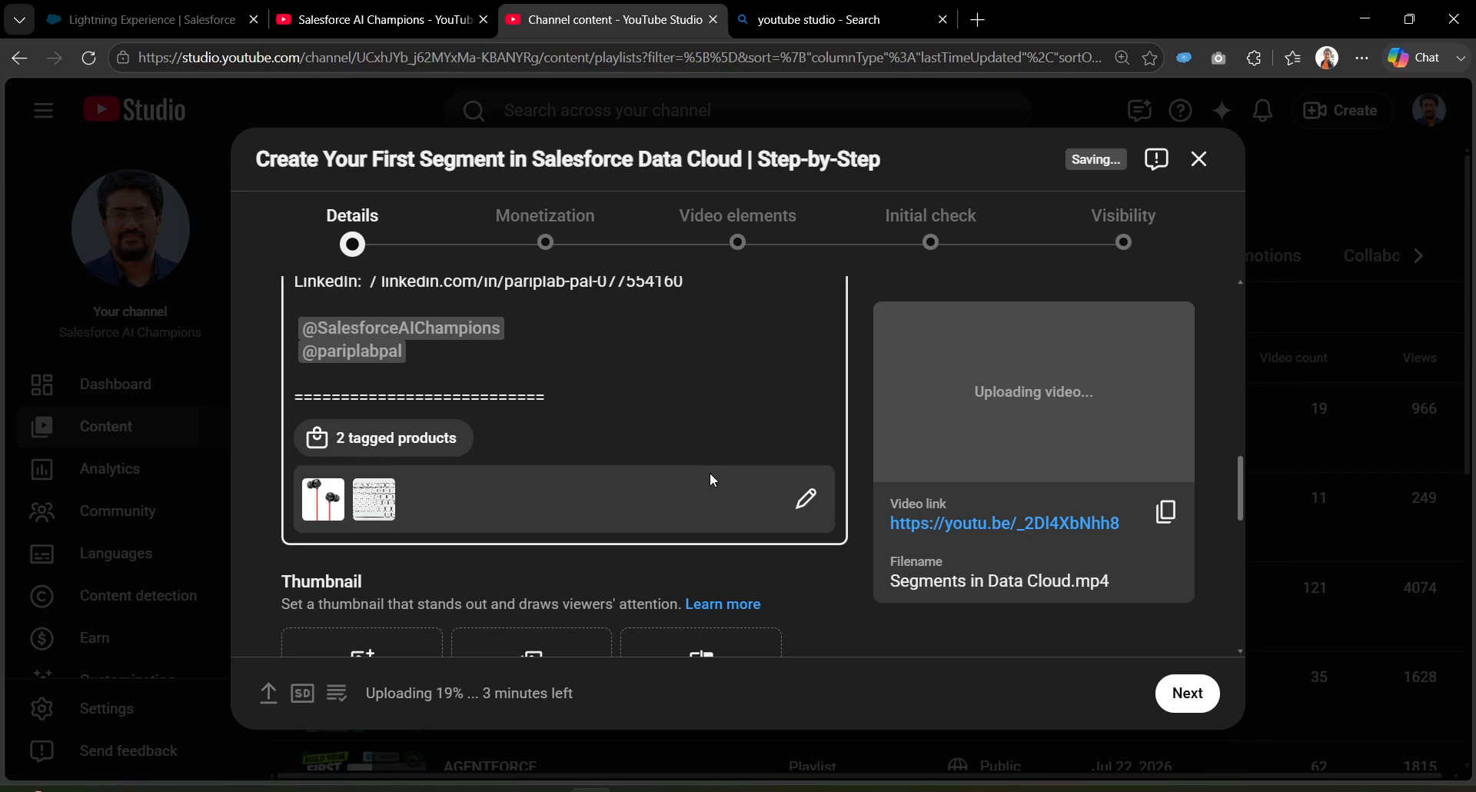
scroll(717, 516, "down", 1)
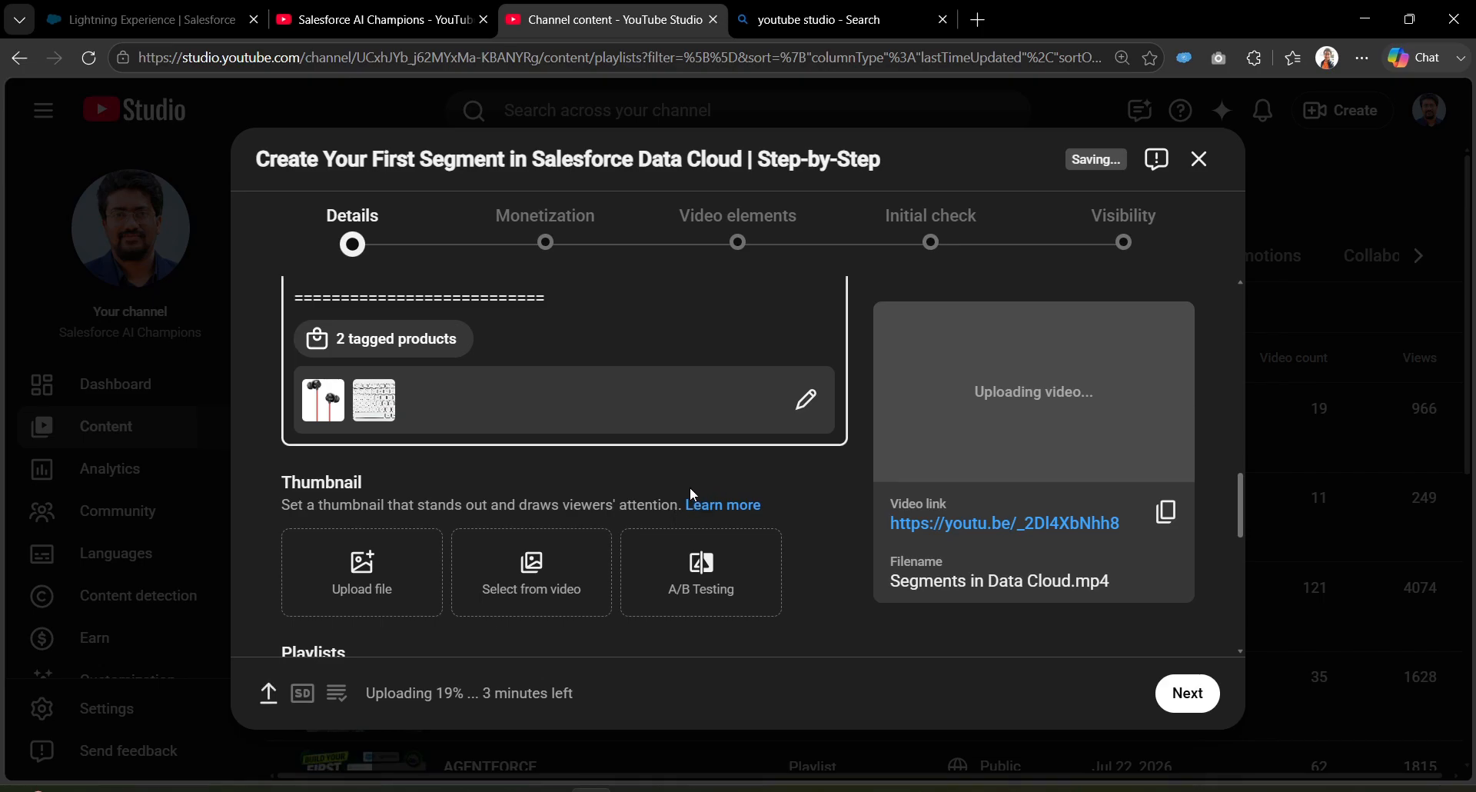
left_click_drag(277, 483, 372, 483)
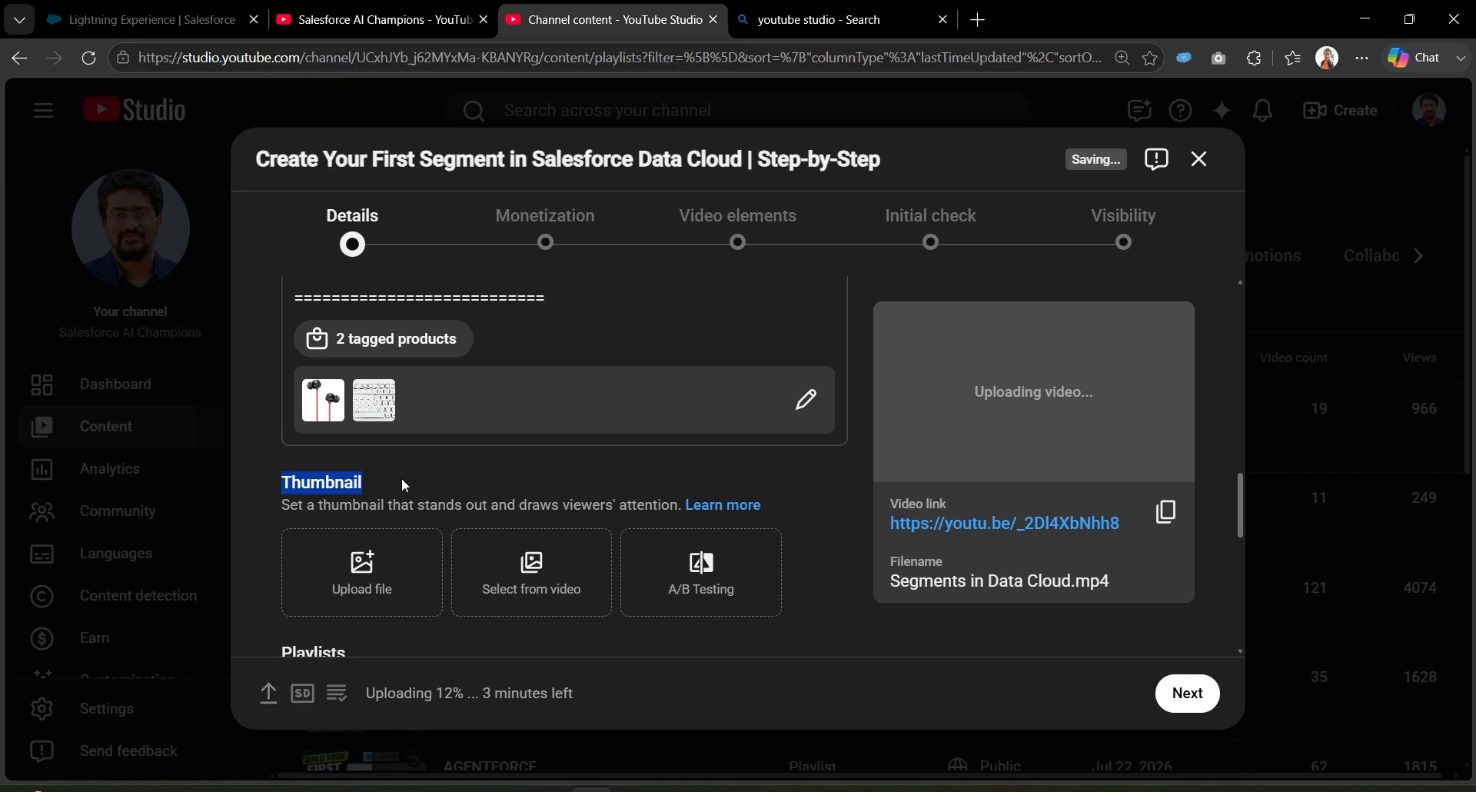
scroll(402, 484, "down", 1)
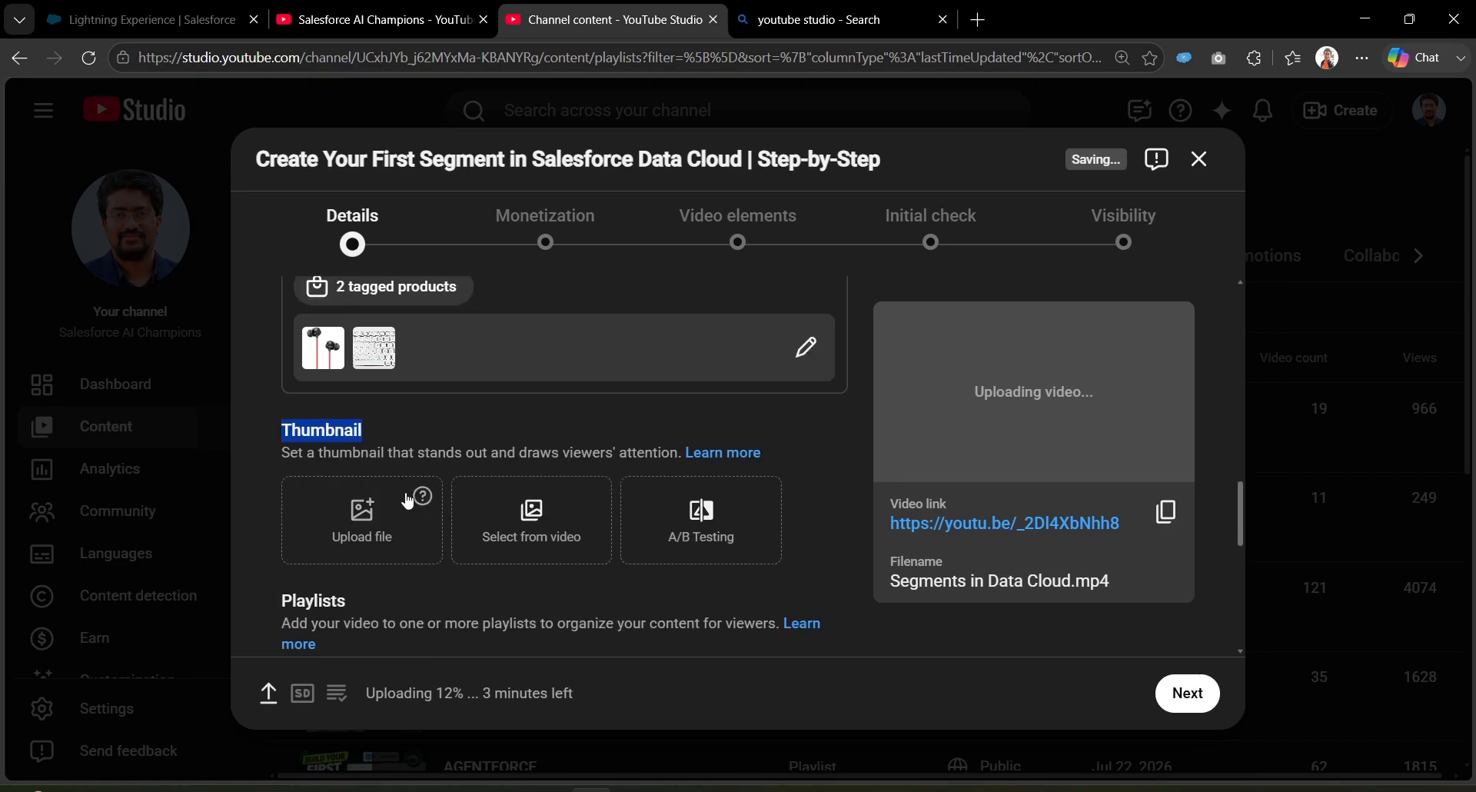
left_click(476, 425)
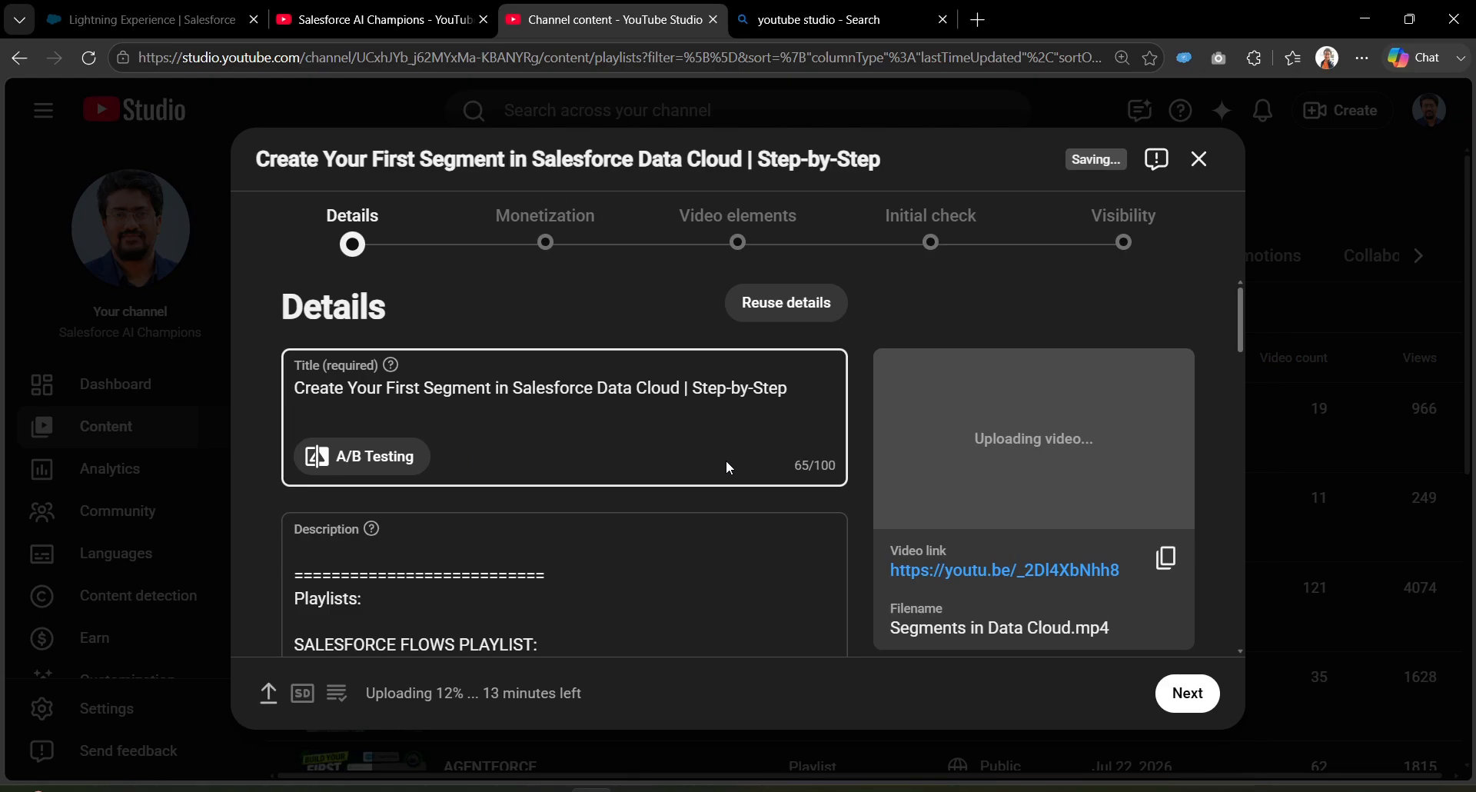
left_click_drag(1237, 326, 1254, 519)
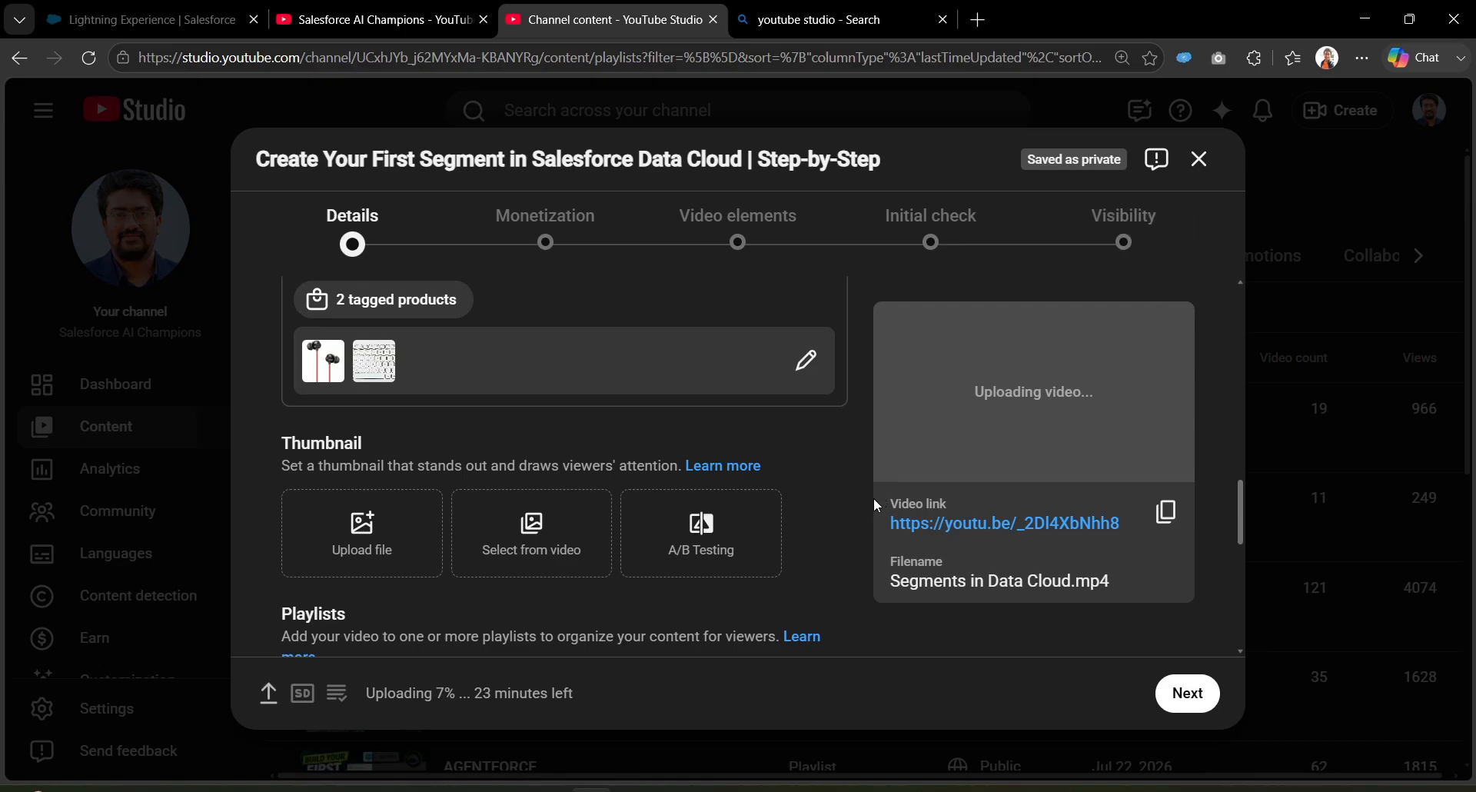
scroll(808, 509, "down", 4)
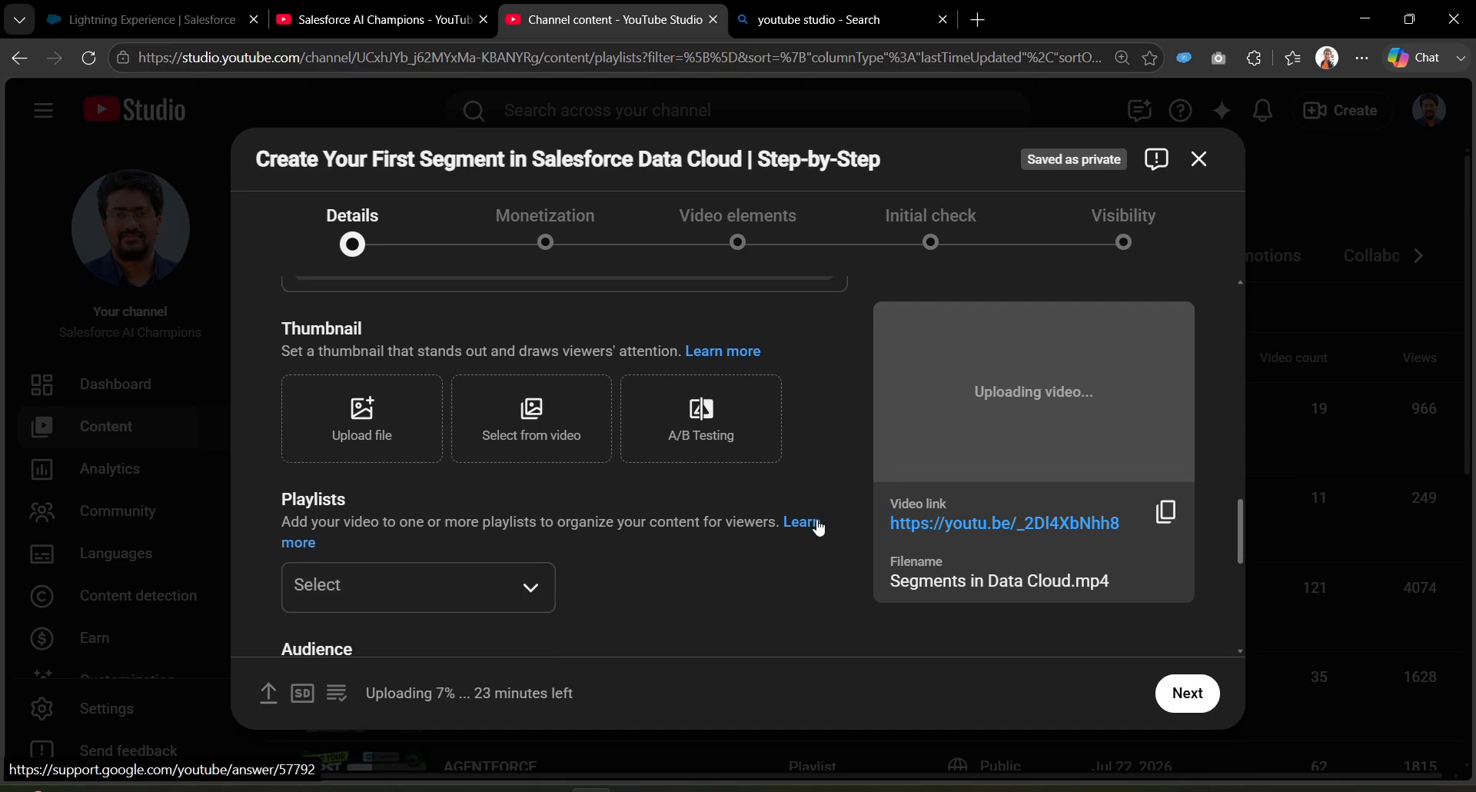
Step: Tick the DATA CLOUD and Salesforce Data Cloud Course playlists and confirm them
left_click(446, 415)
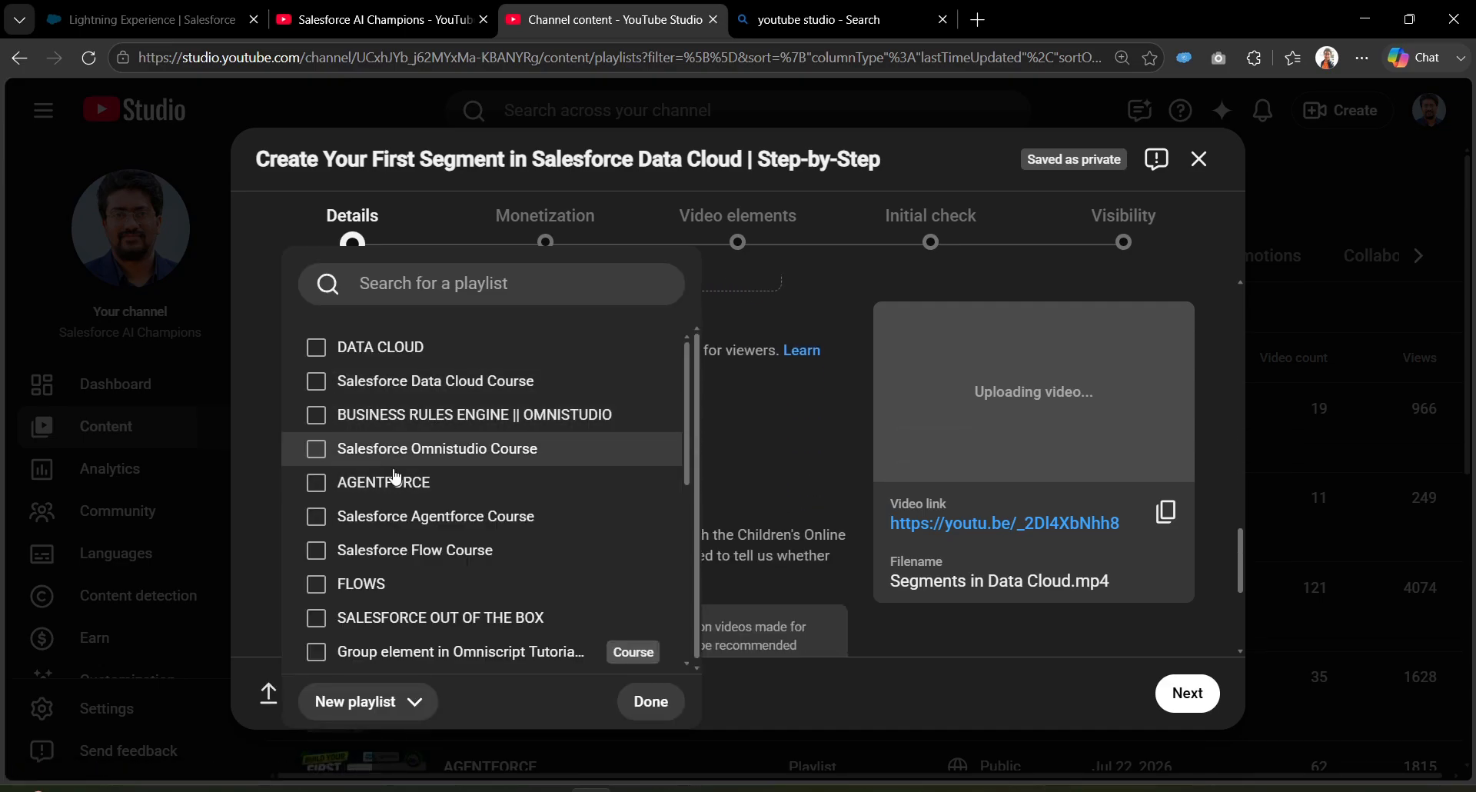
left_click_drag(688, 404, 707, 590)
scroll(699, 542, "up", 5)
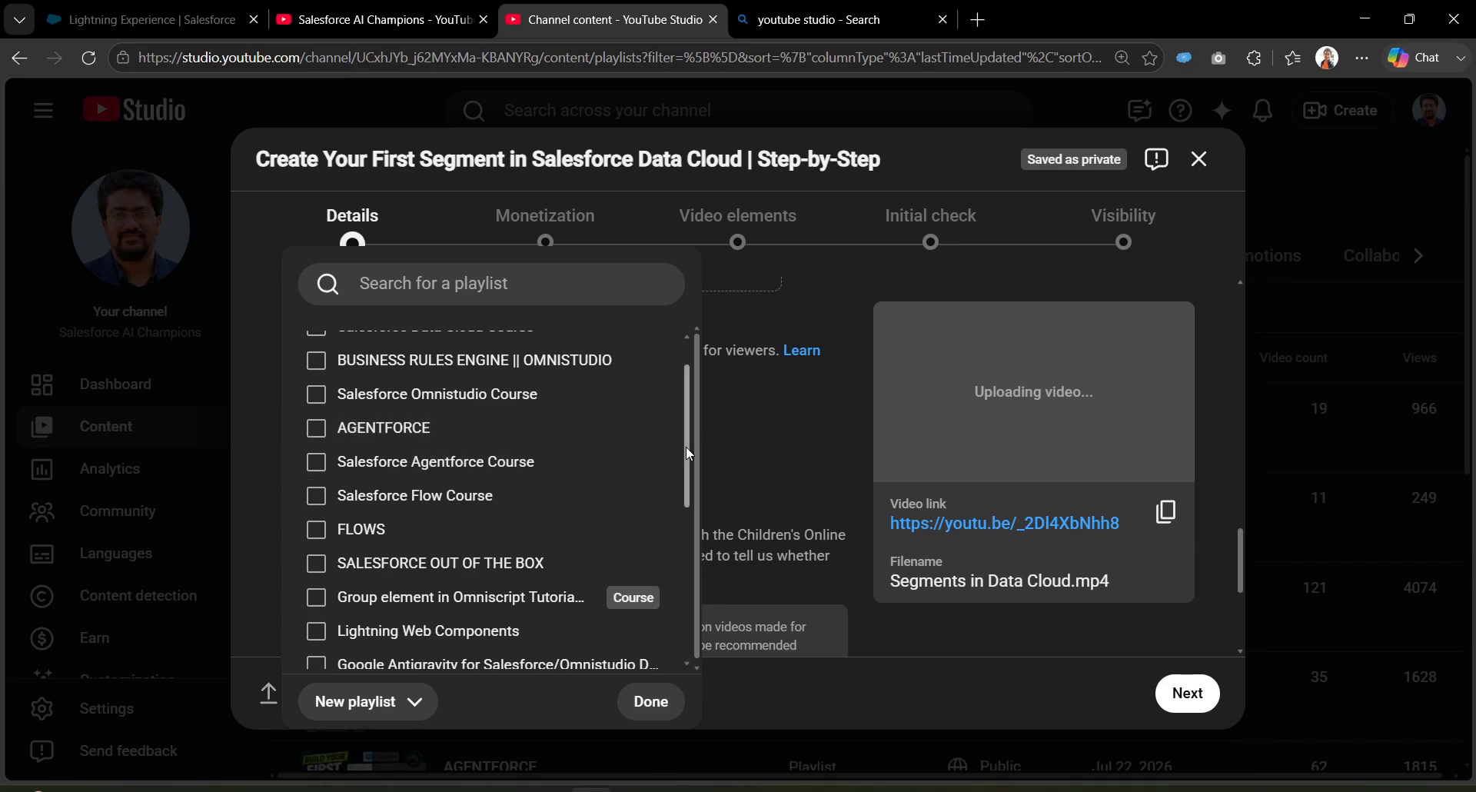
scroll(685, 446, "up", 1)
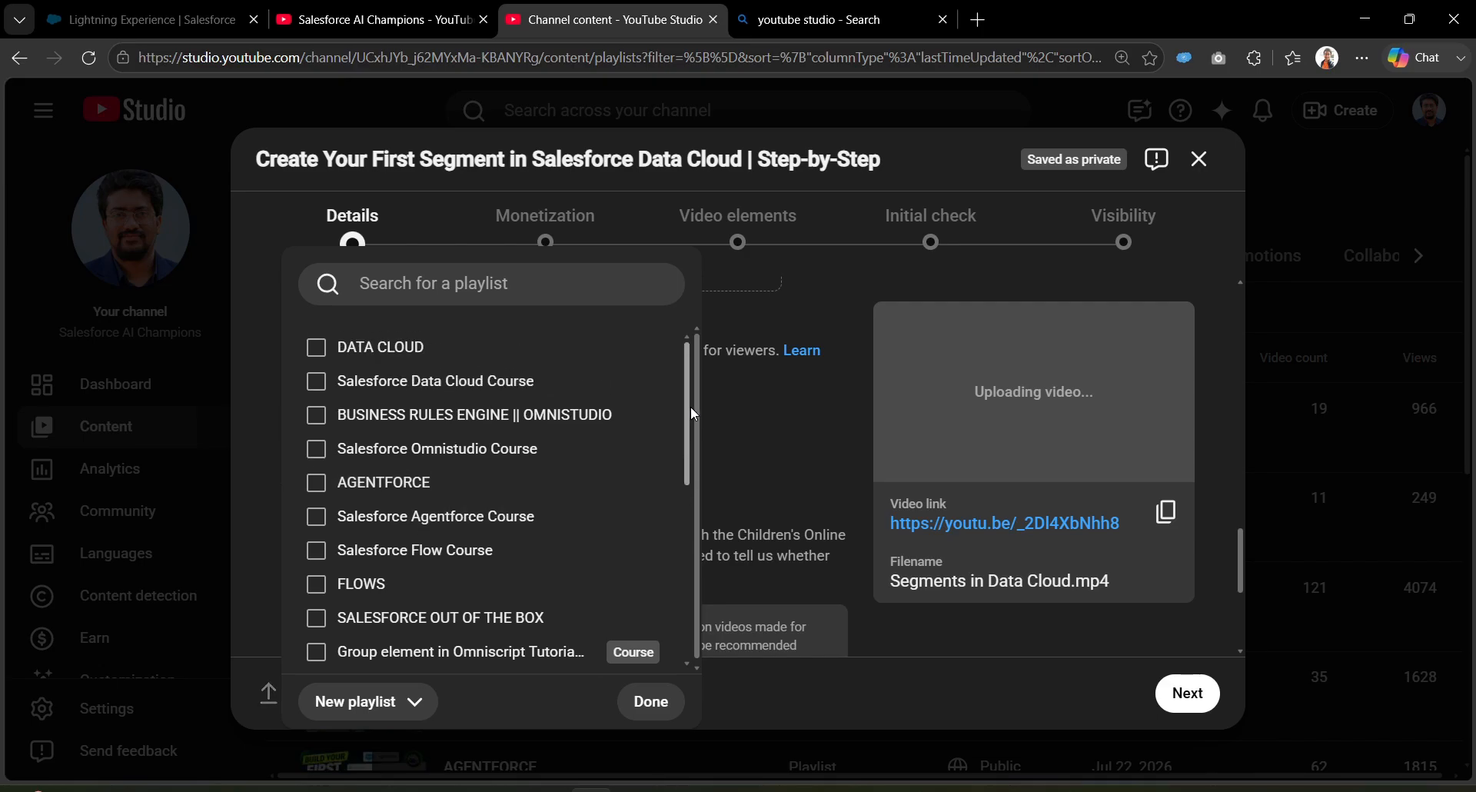
left_click(332, 358)
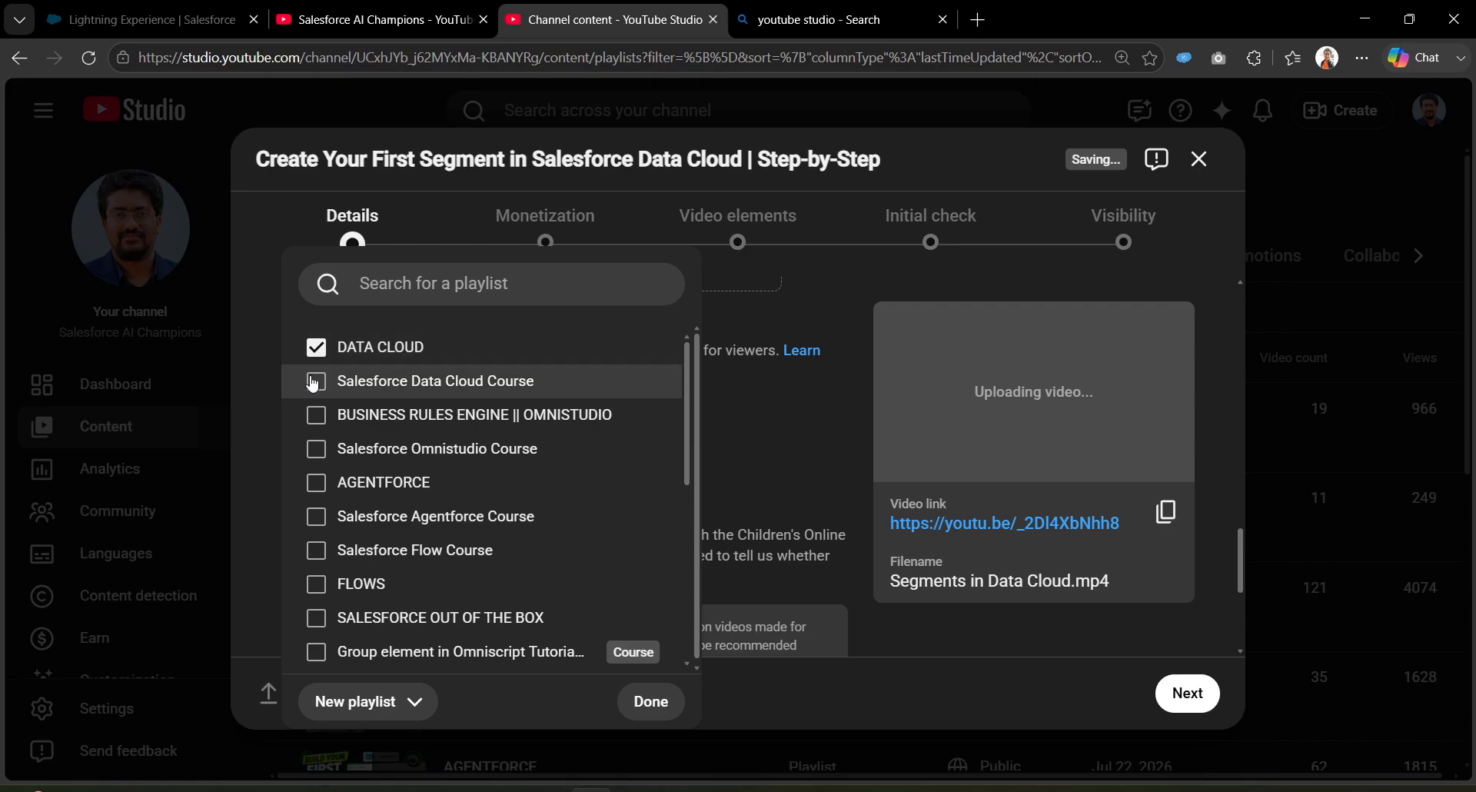
left_click(318, 383)
left_click(649, 701)
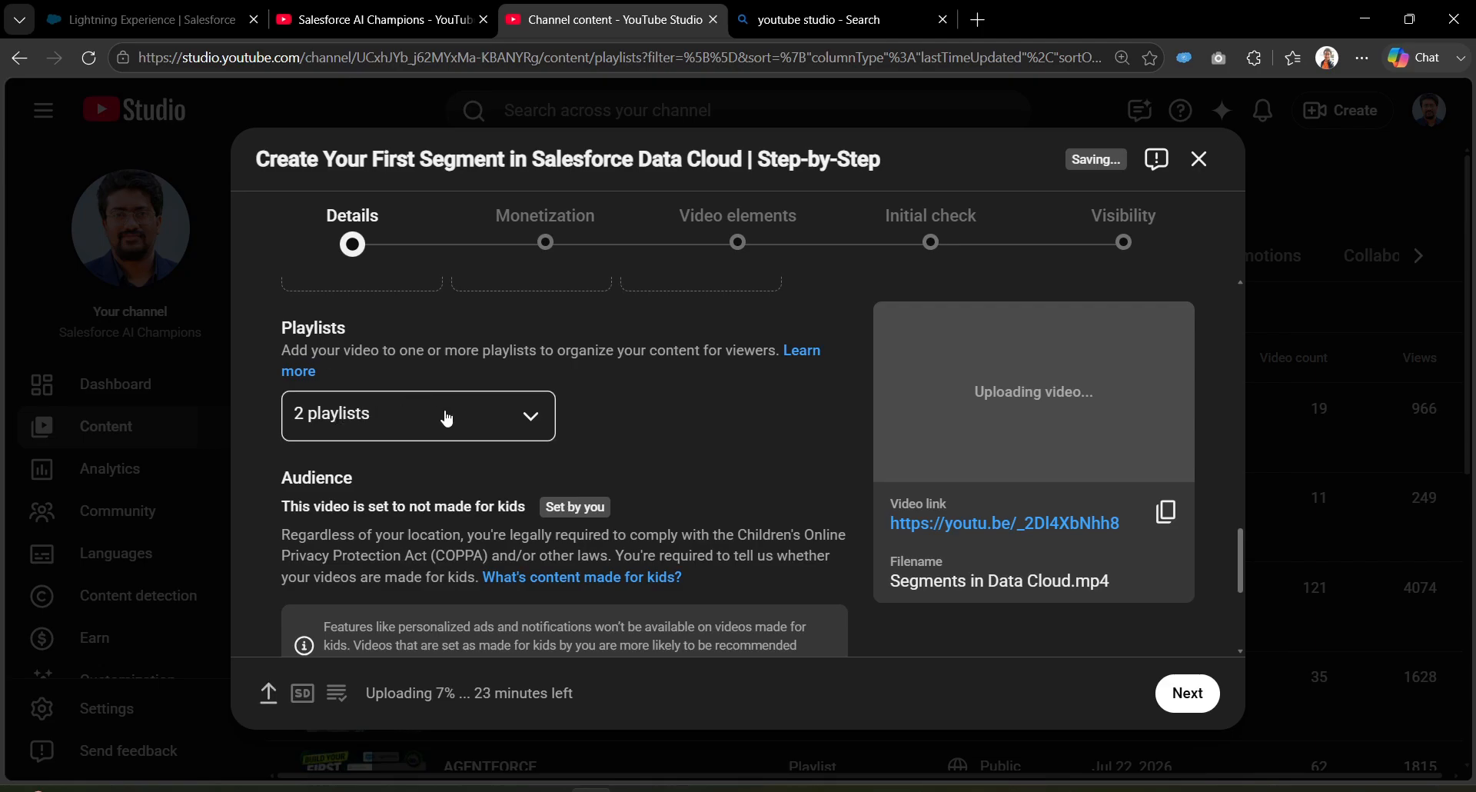
Step: Scroll past Audience and expand Show more to reveal paid promotion and AI-use settings
scroll(560, 436, "down", 3)
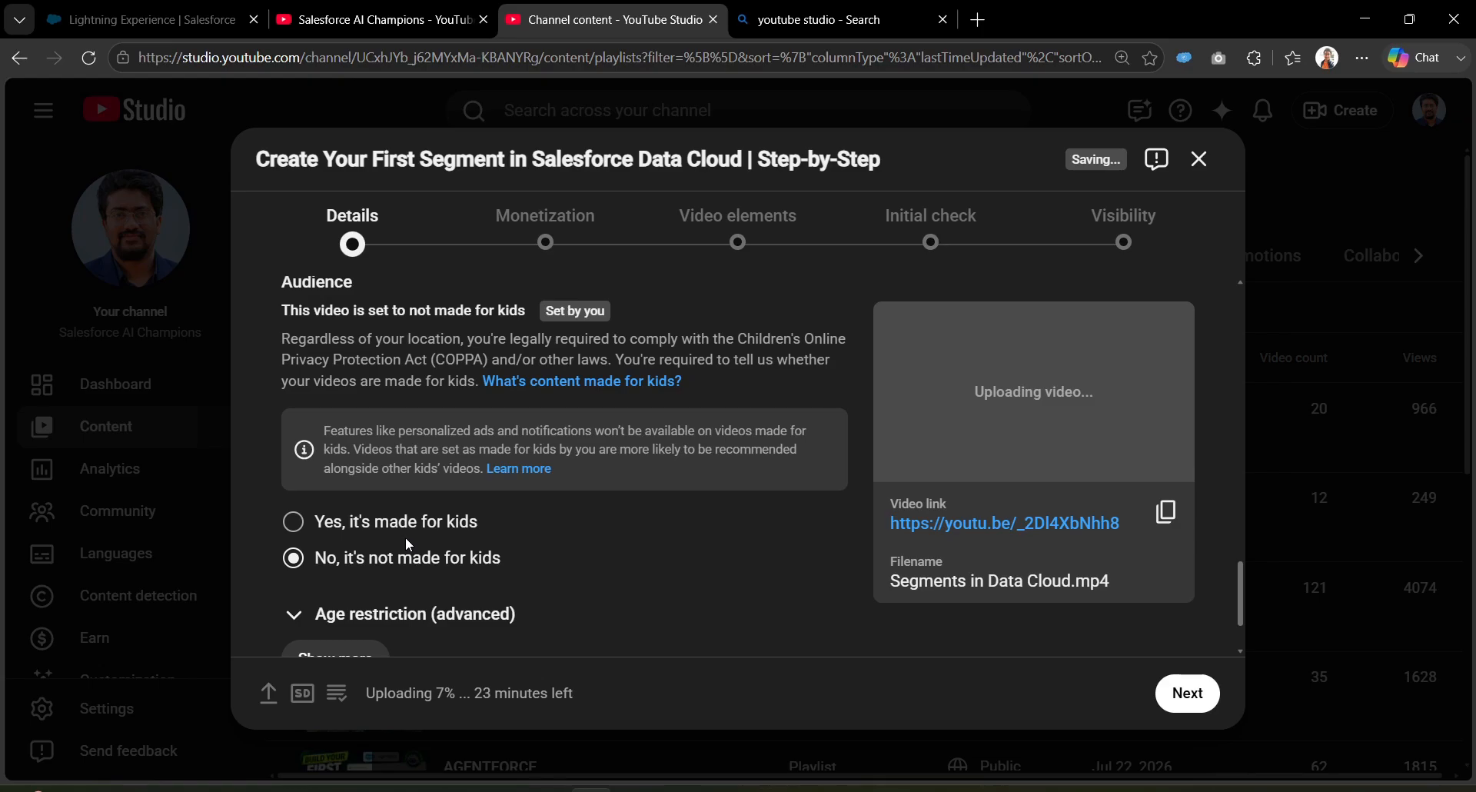
scroll(401, 561, "down", 1)
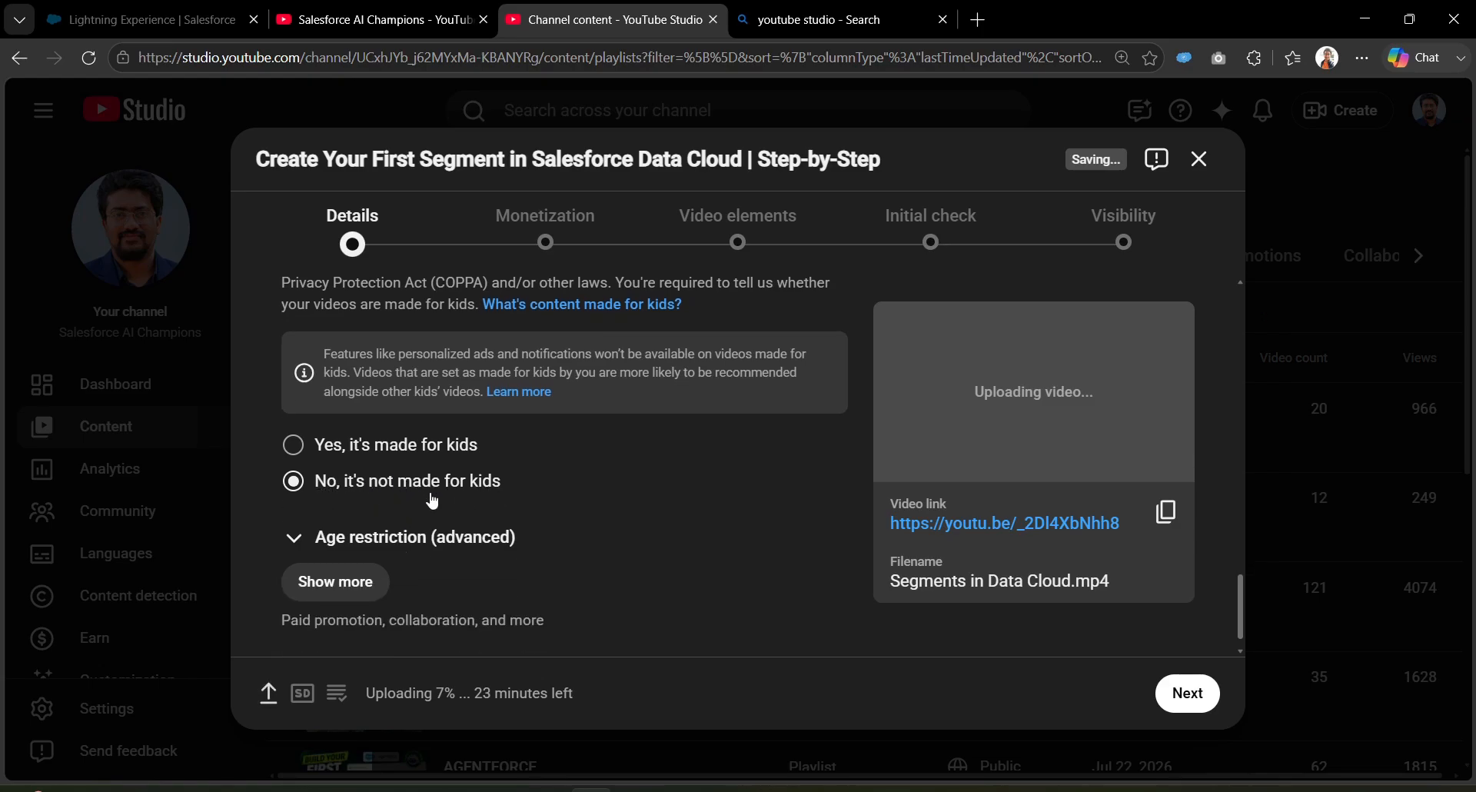
scroll(530, 507, "down", 1)
left_click(336, 555)
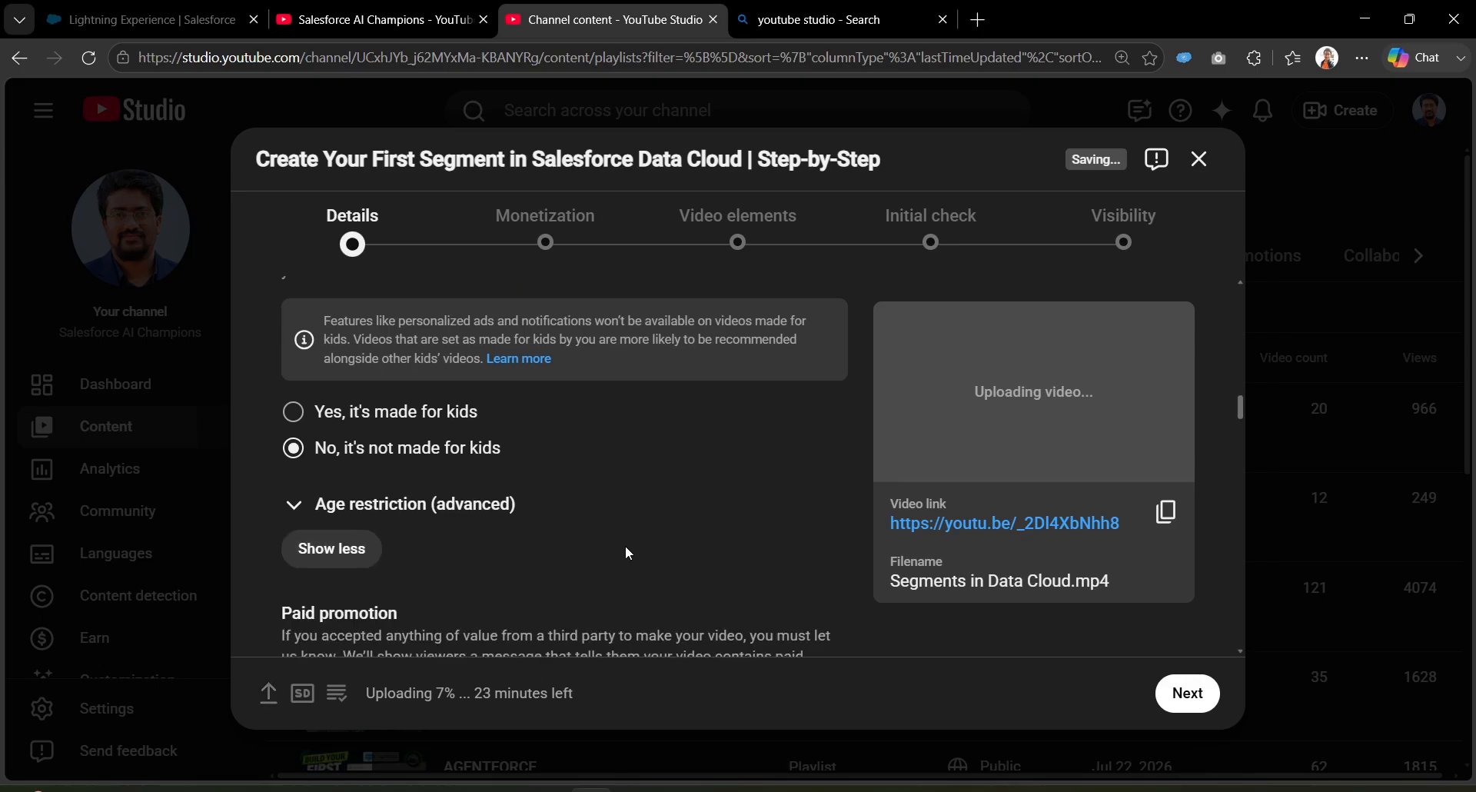
scroll(627, 546, "down", 3)
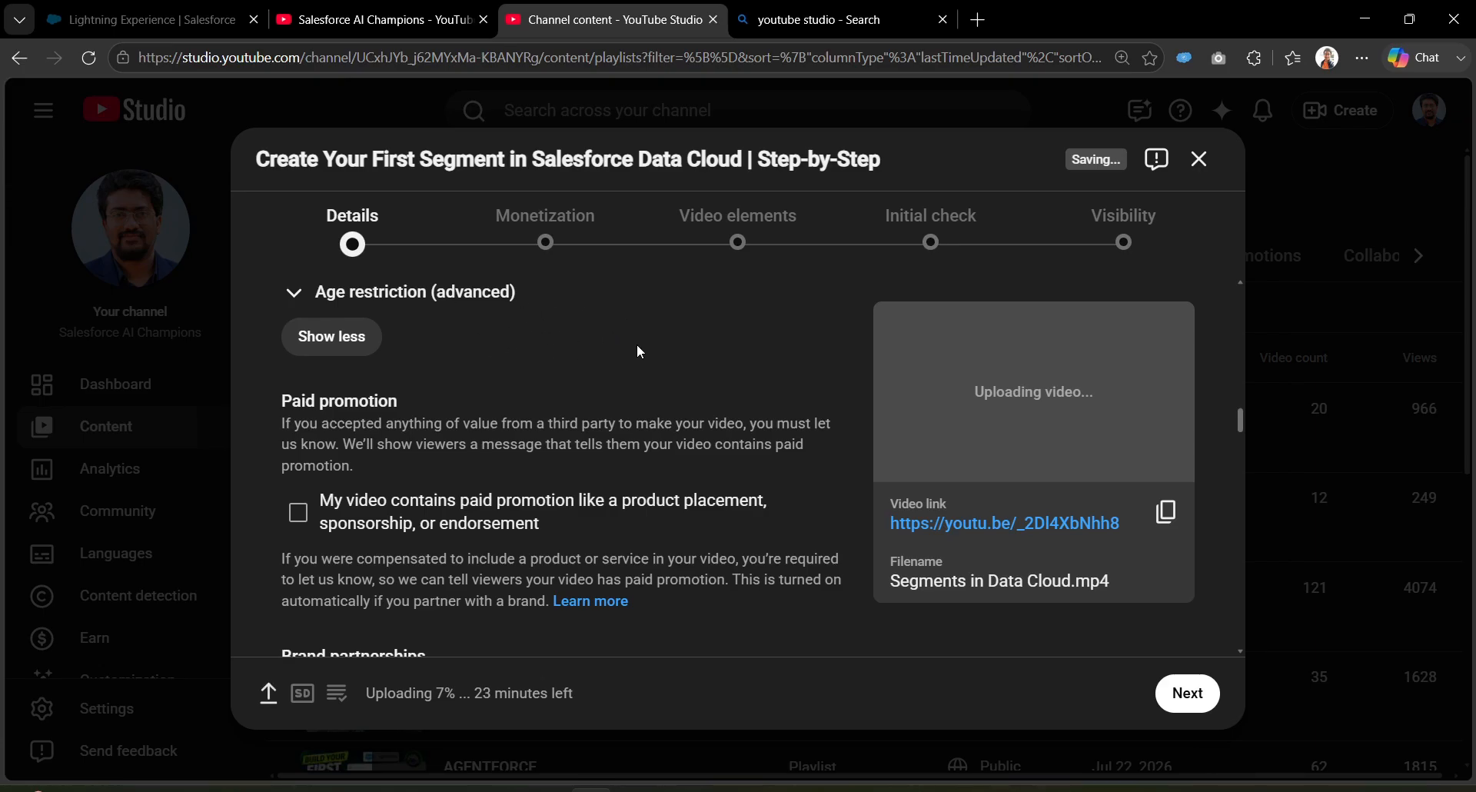
scroll(607, 415, "down", 4)
scroll(610, 552, "down", 2)
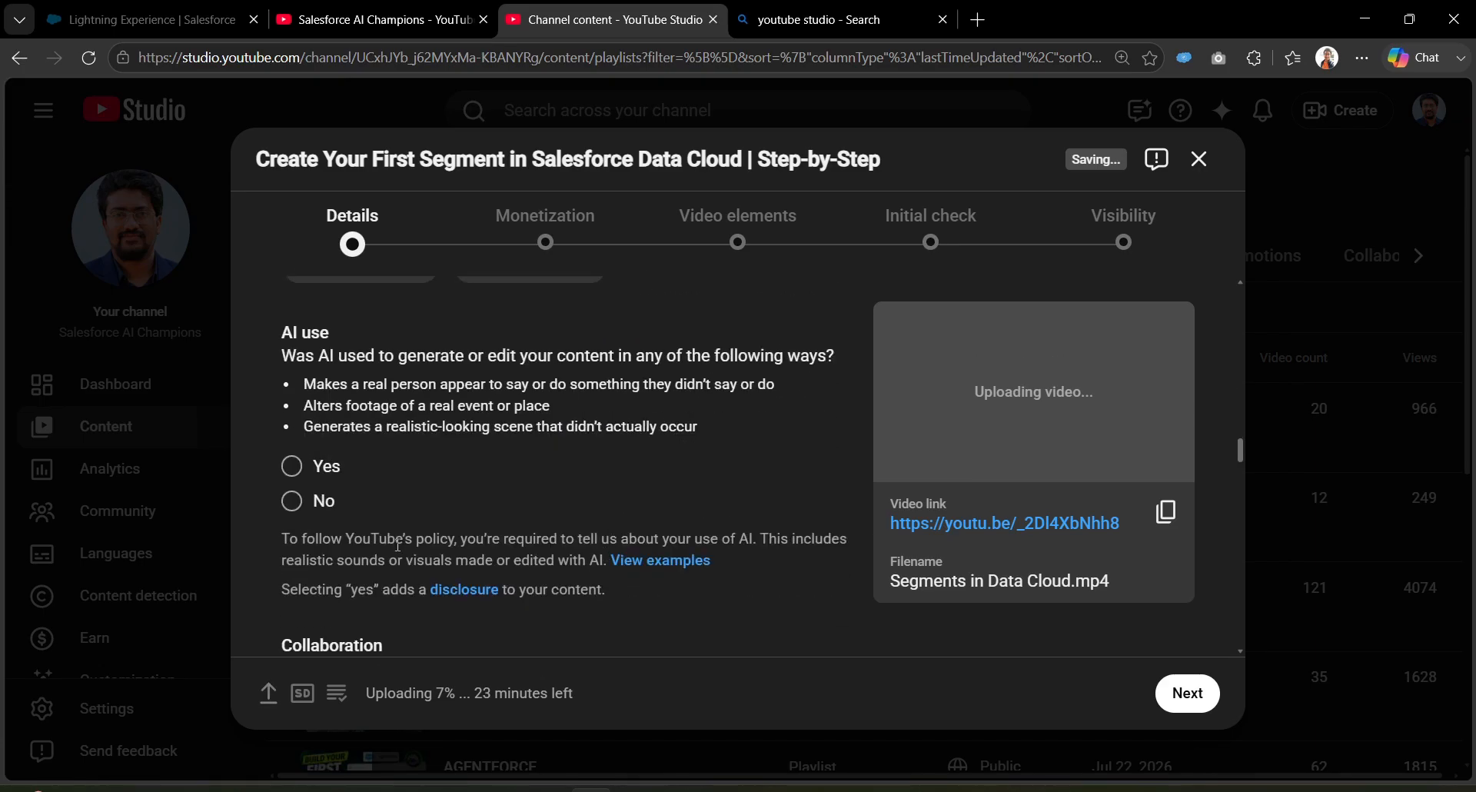
Step: Answer No to the AI-altered realistic content question
left_click(291, 501)
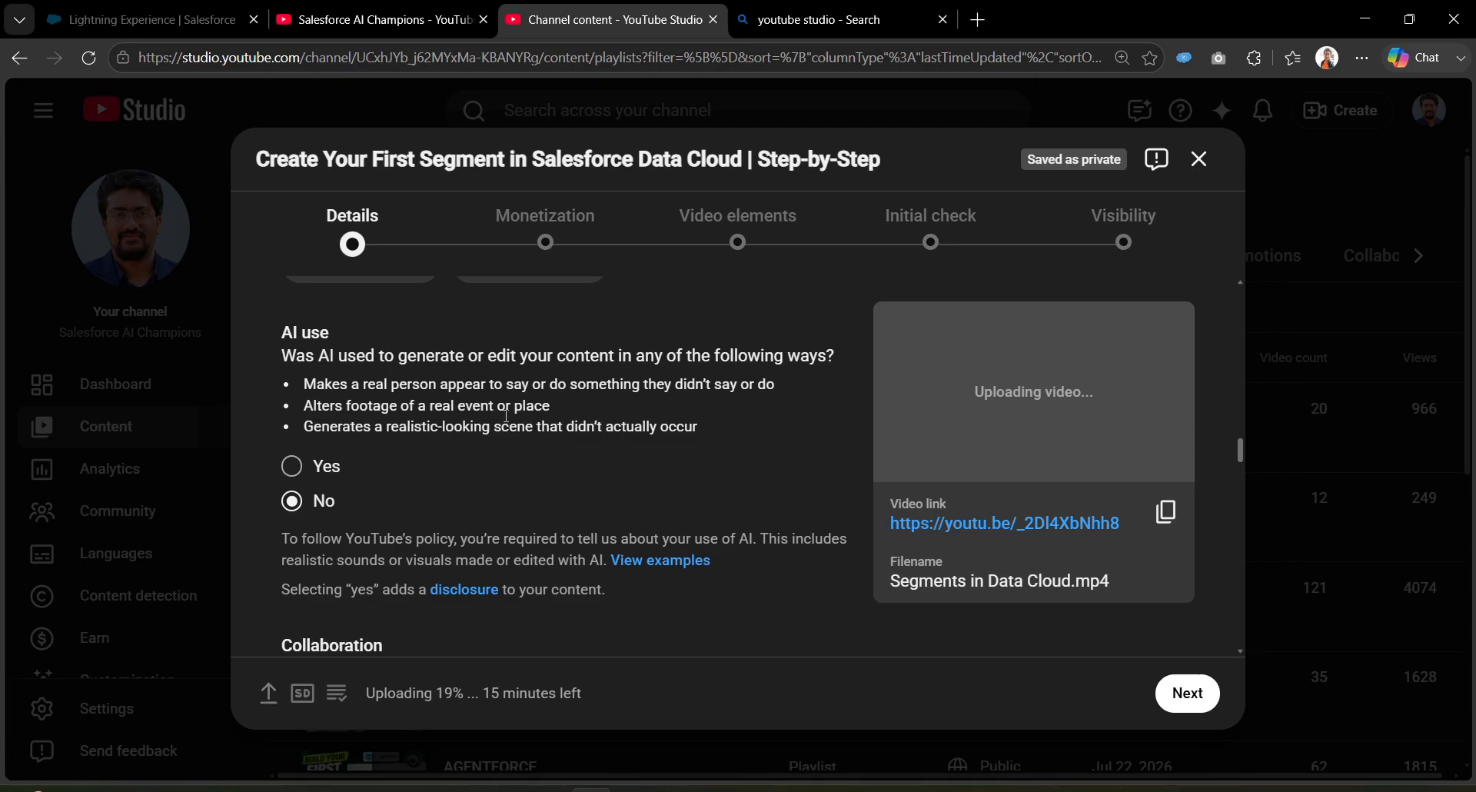
scroll(461, 515, "down", 1)
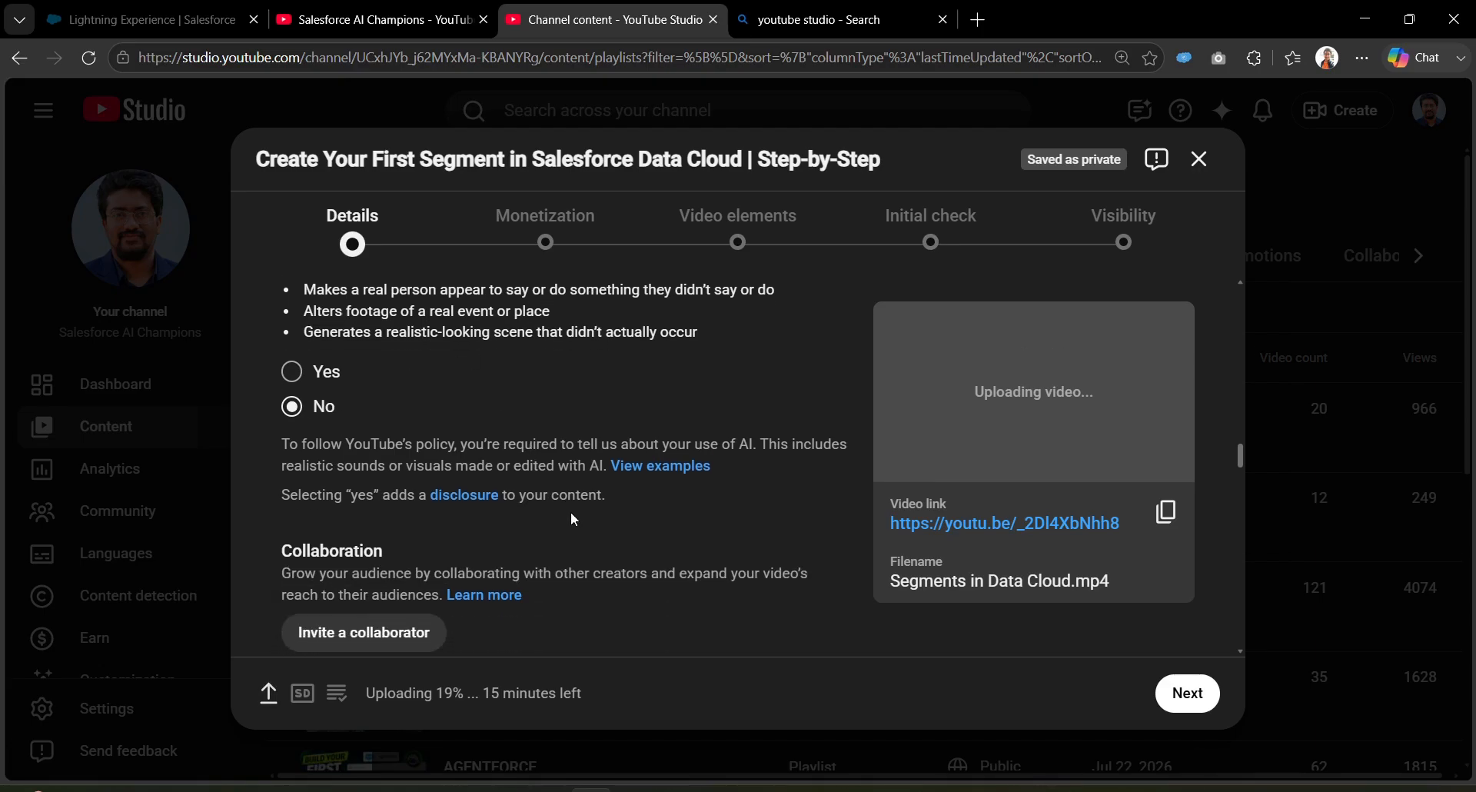
scroll(566, 560, "down", 2)
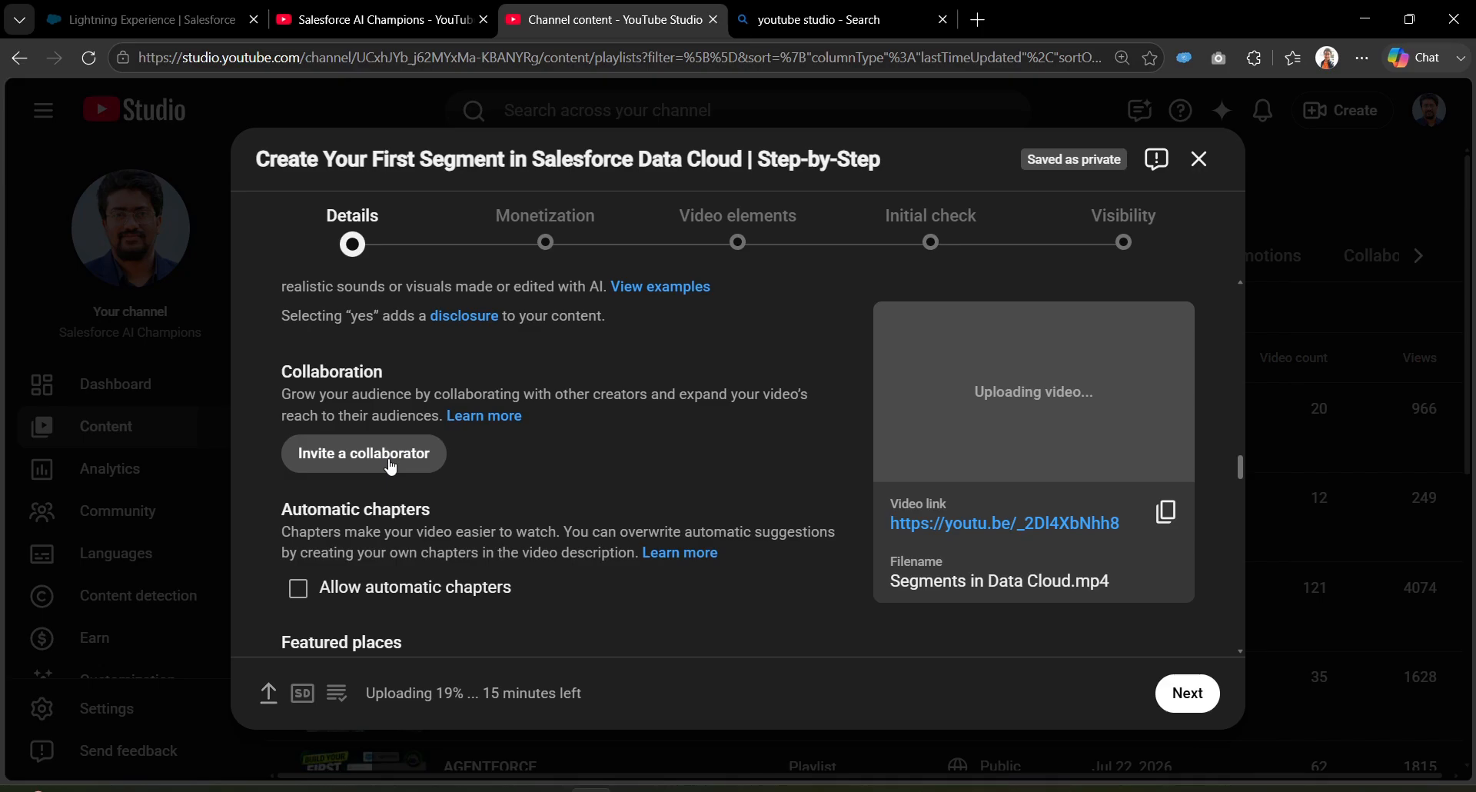
Step: Search for and select the collaborator channel, leaving analytics viewing off
left_click(391, 456)
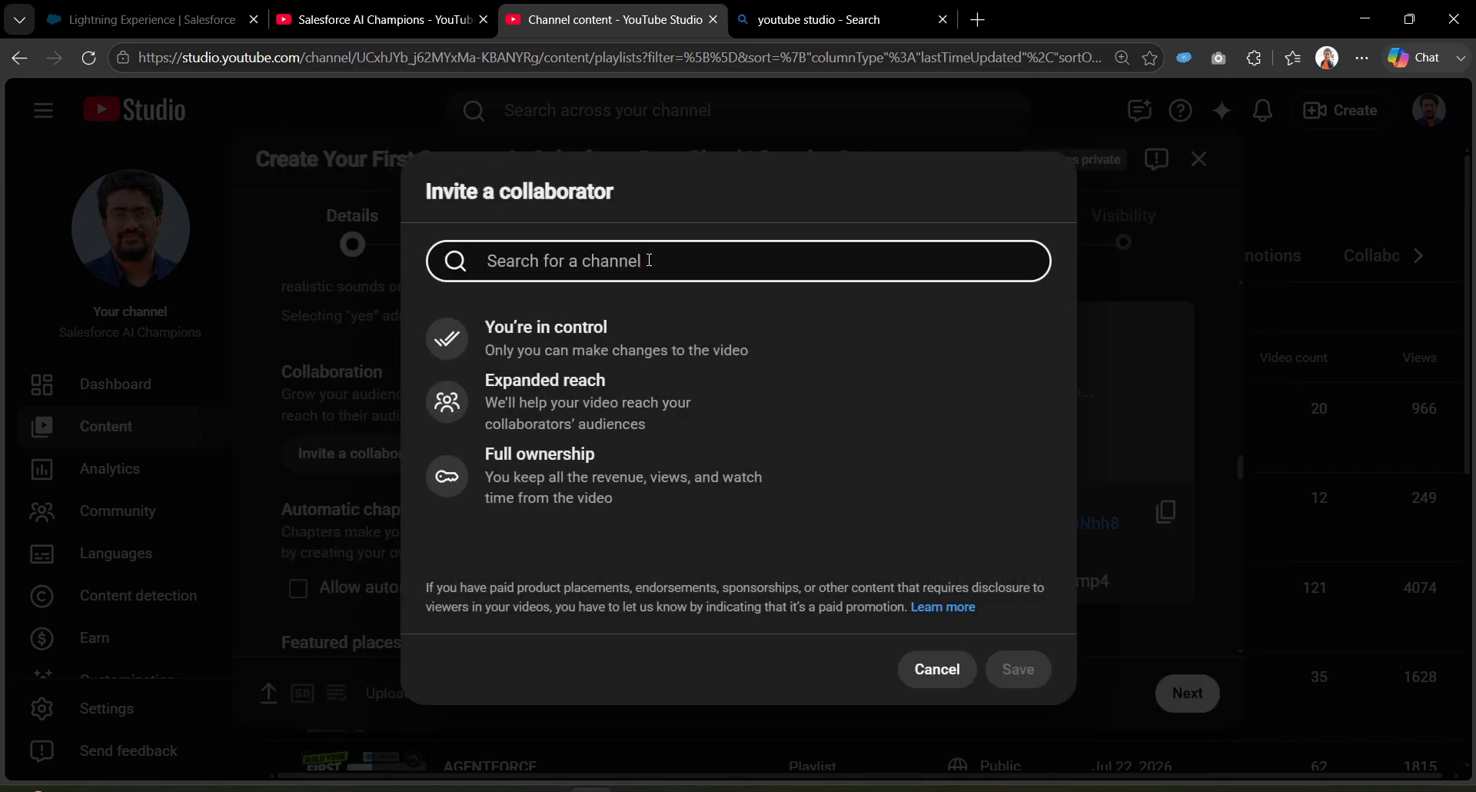
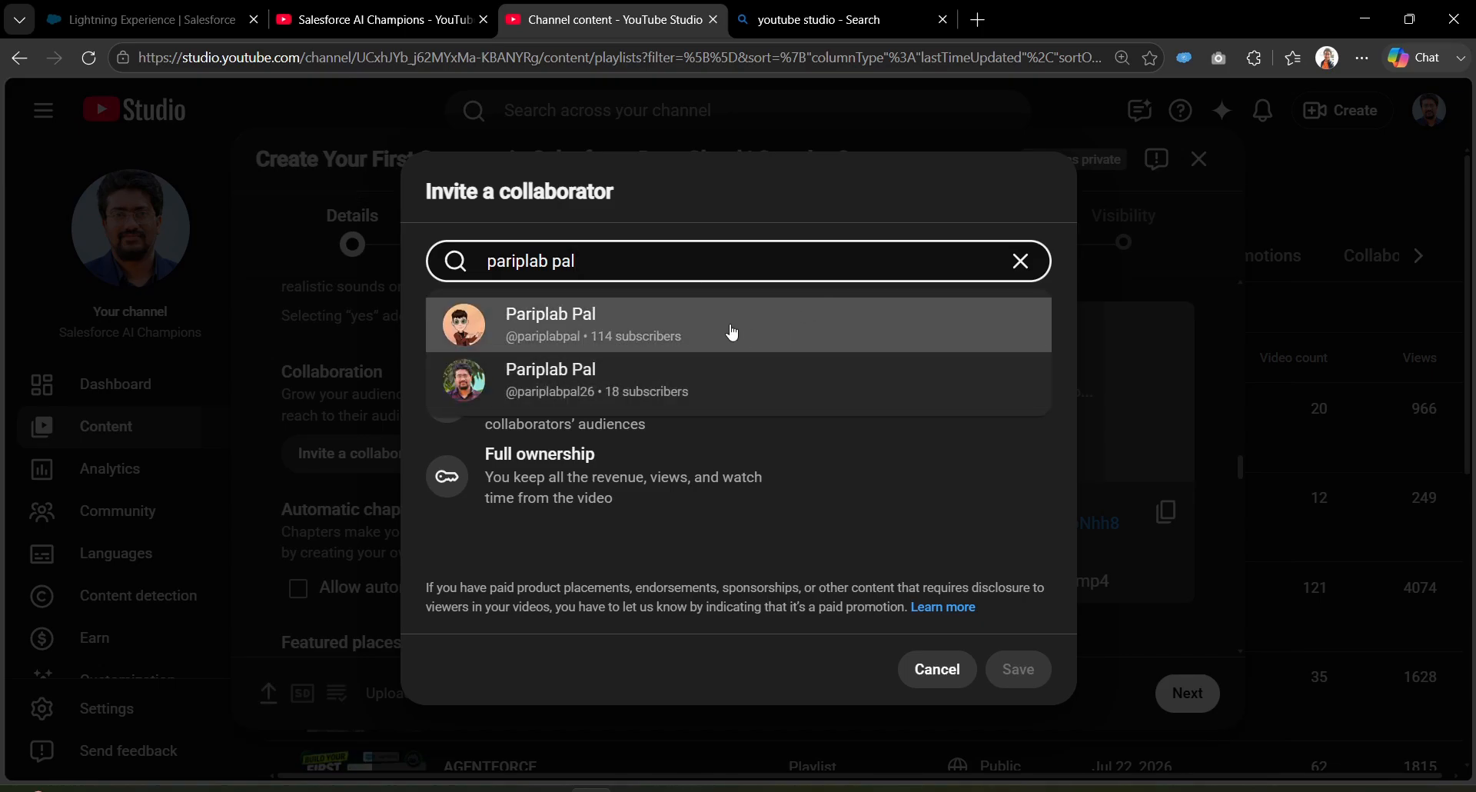
left_click(731, 332)
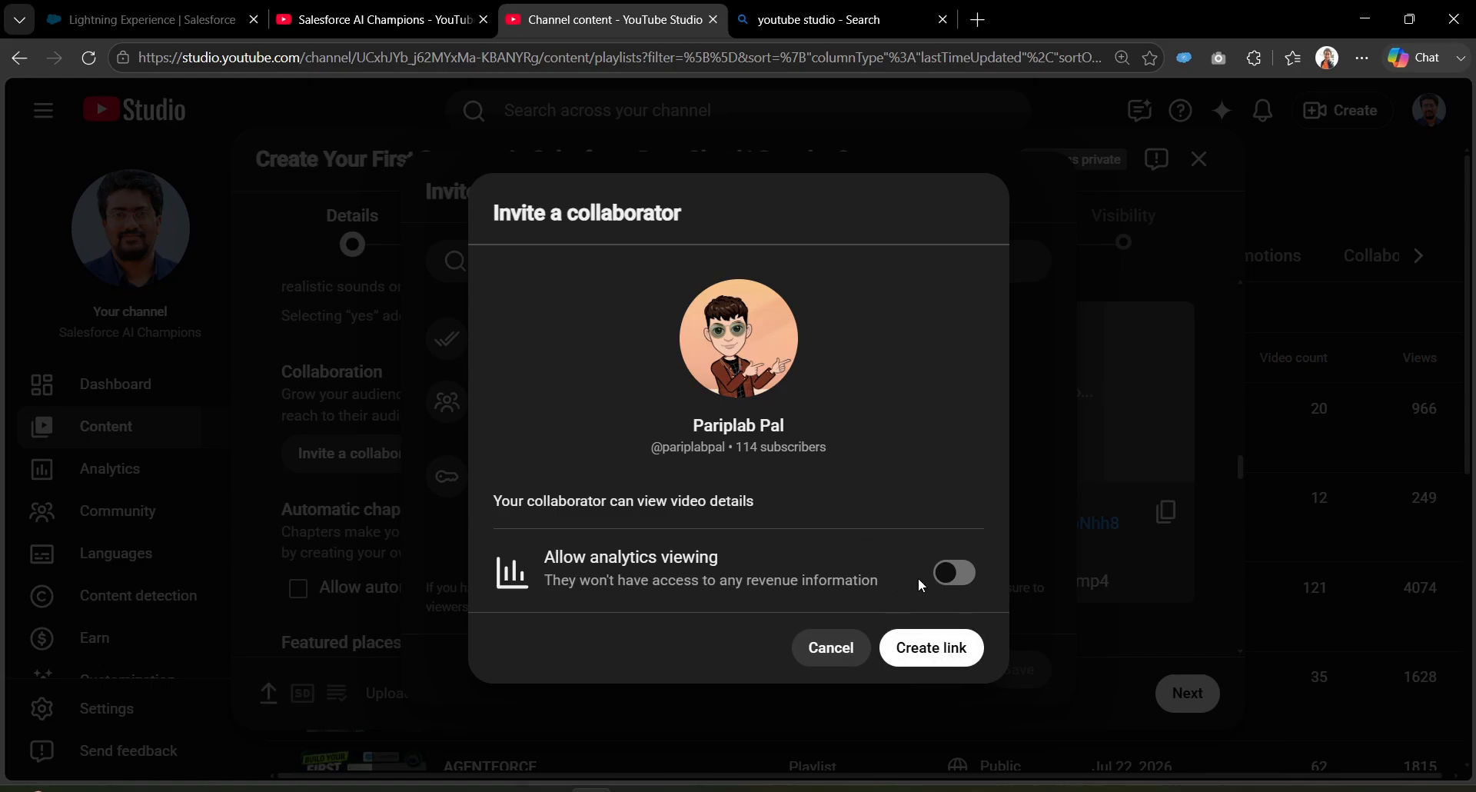
left_click(951, 585)
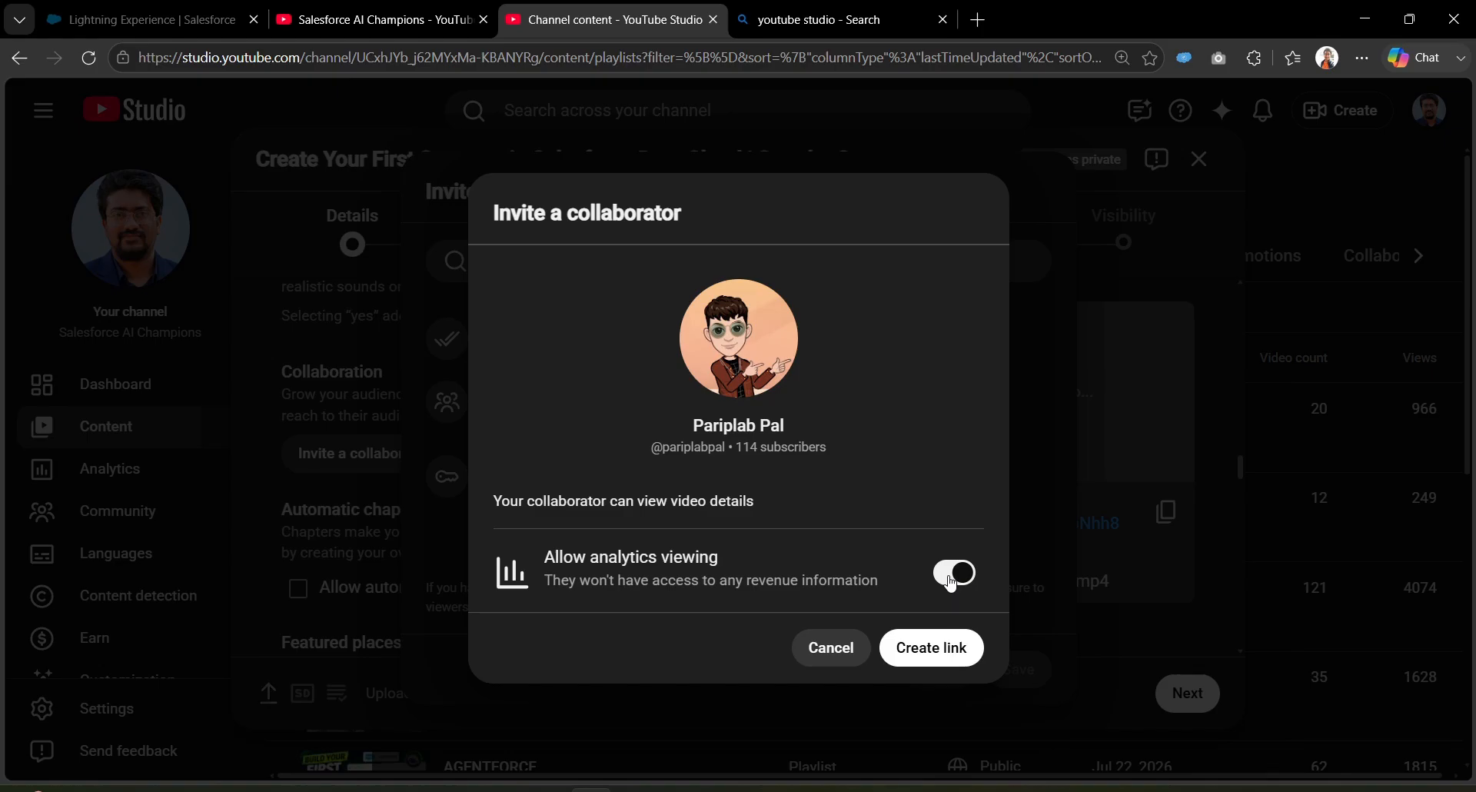
left_click(951, 585)
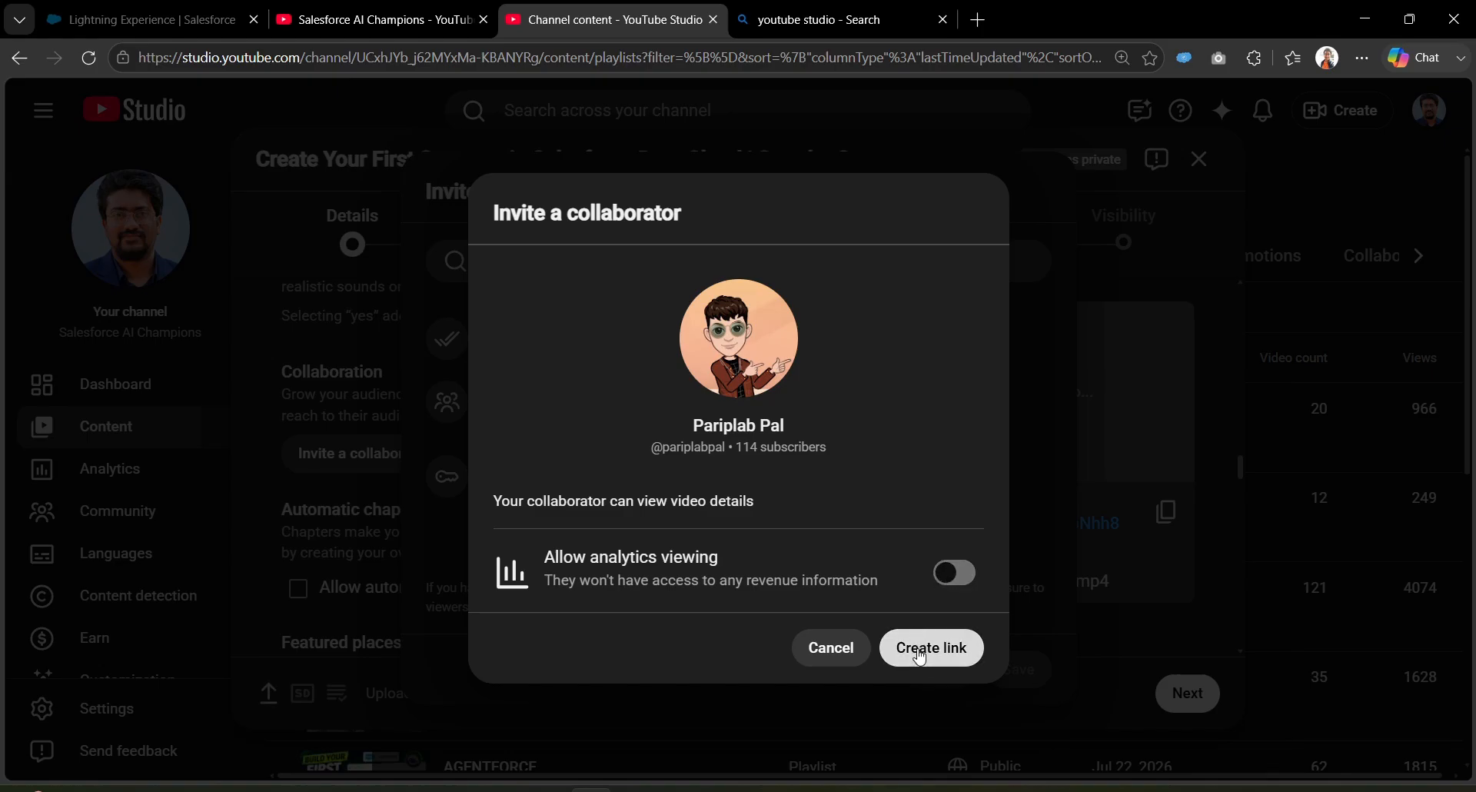
Step: Create and copy the collaborator invite link, then save the invitation
left_click(920, 655)
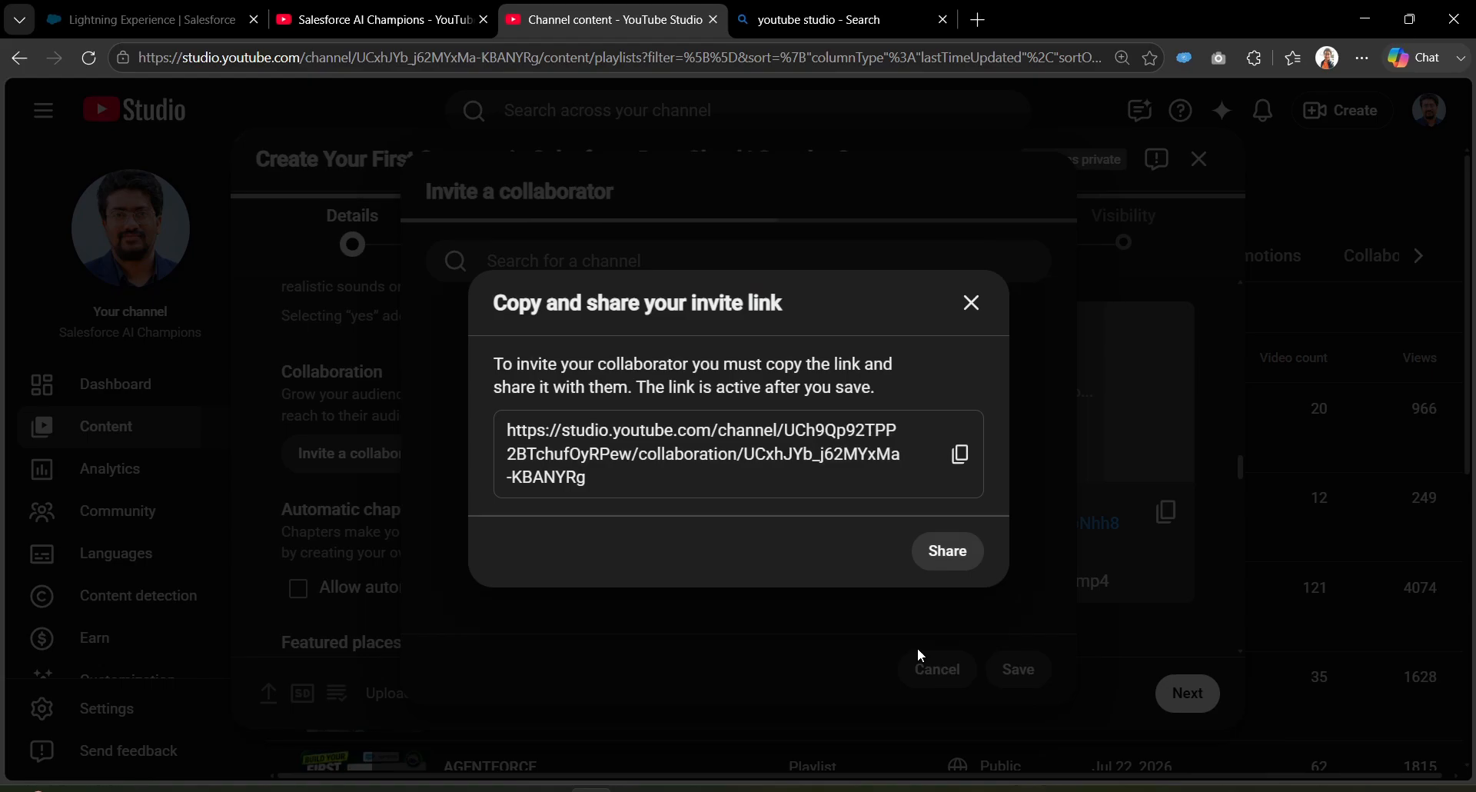
left_click(959, 455)
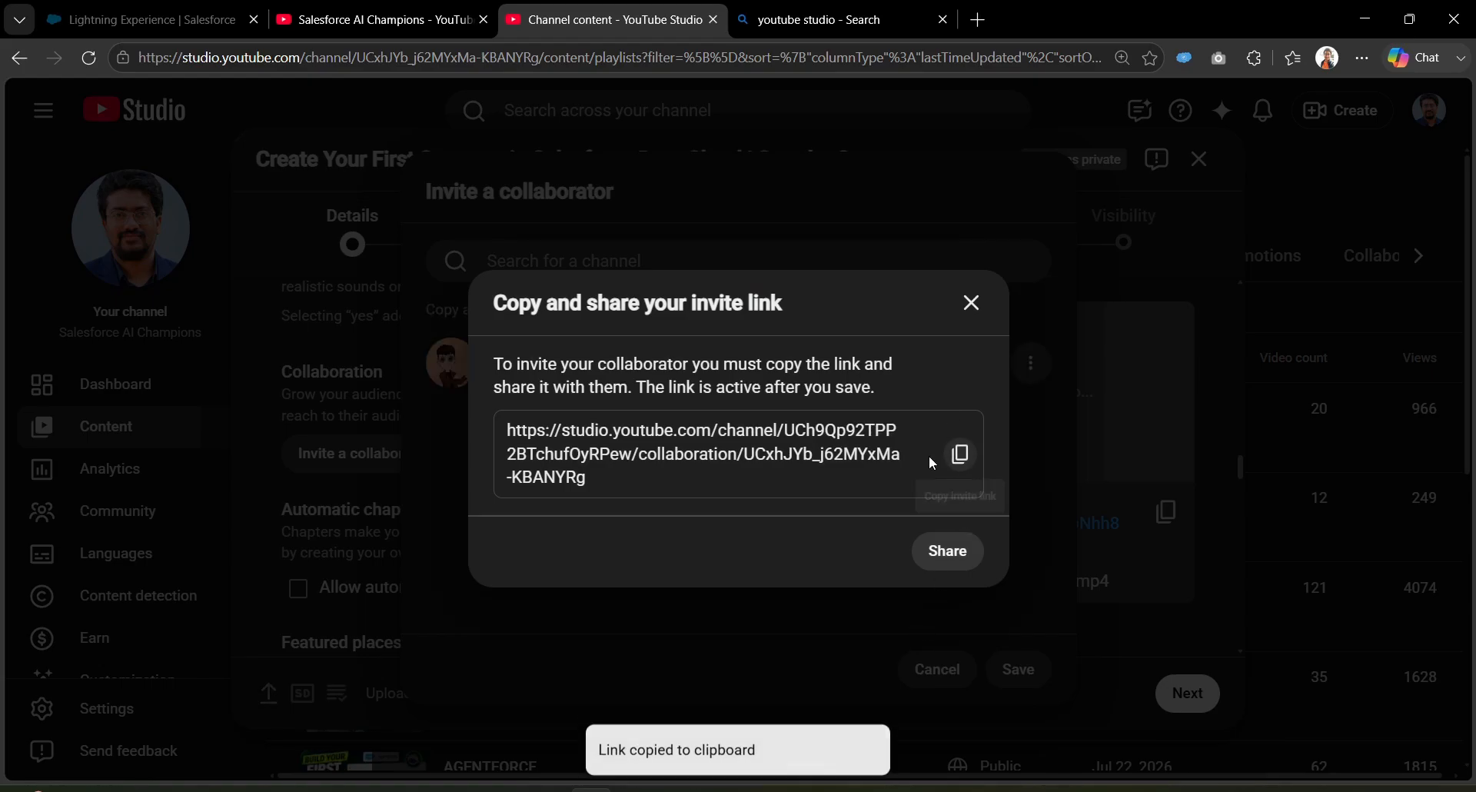
left_click(971, 303)
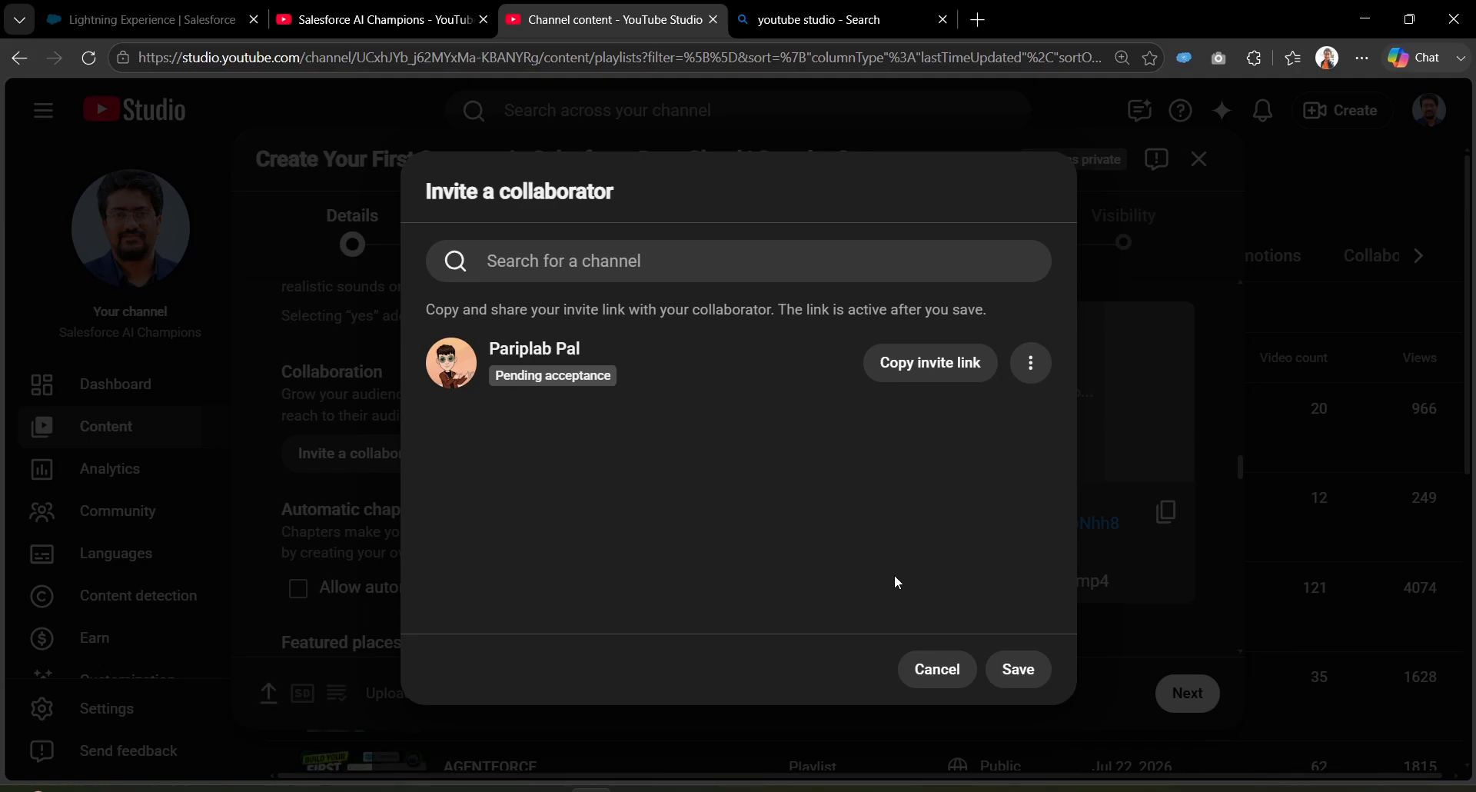
left_click(1009, 672)
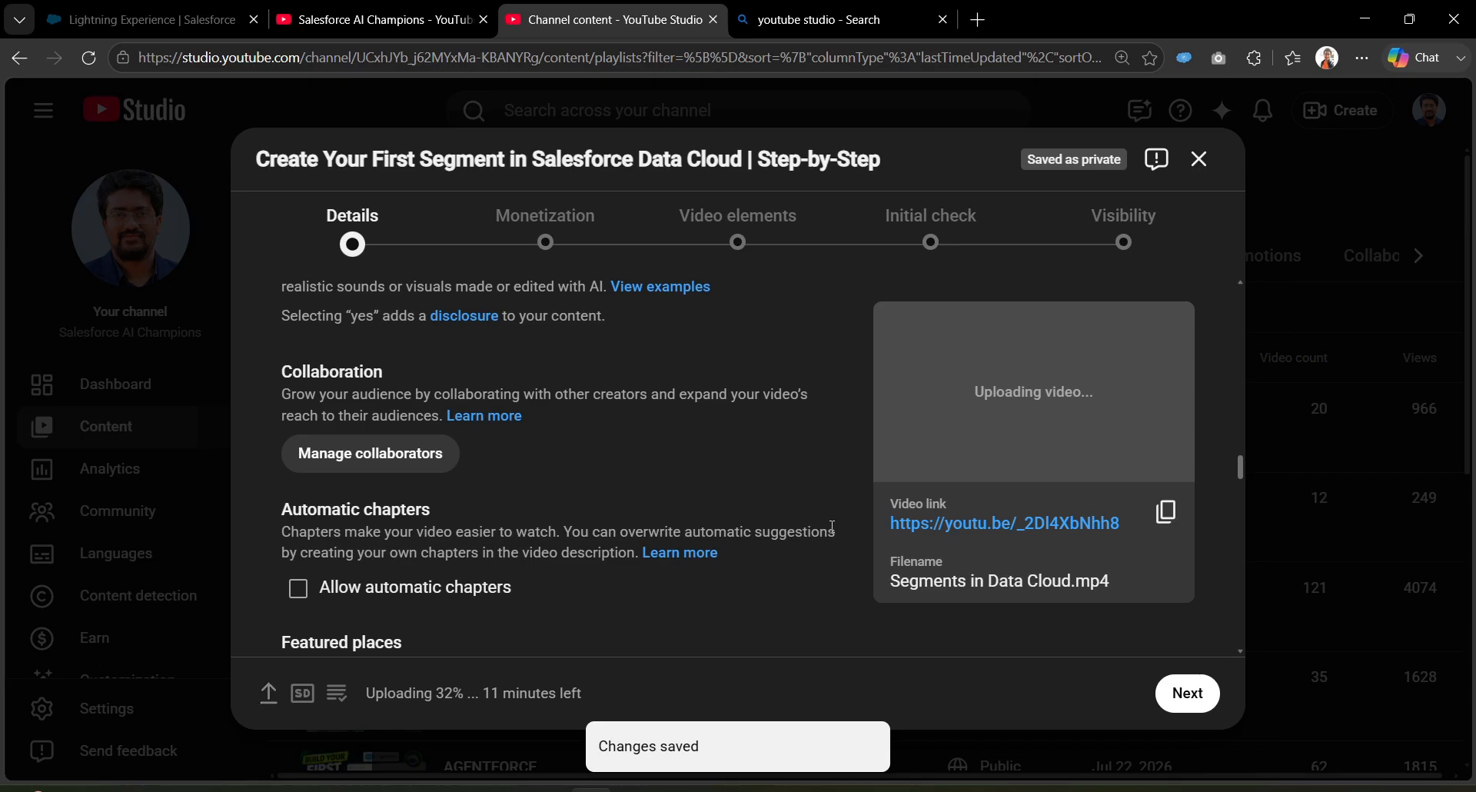
scroll(781, 481, "down", 2)
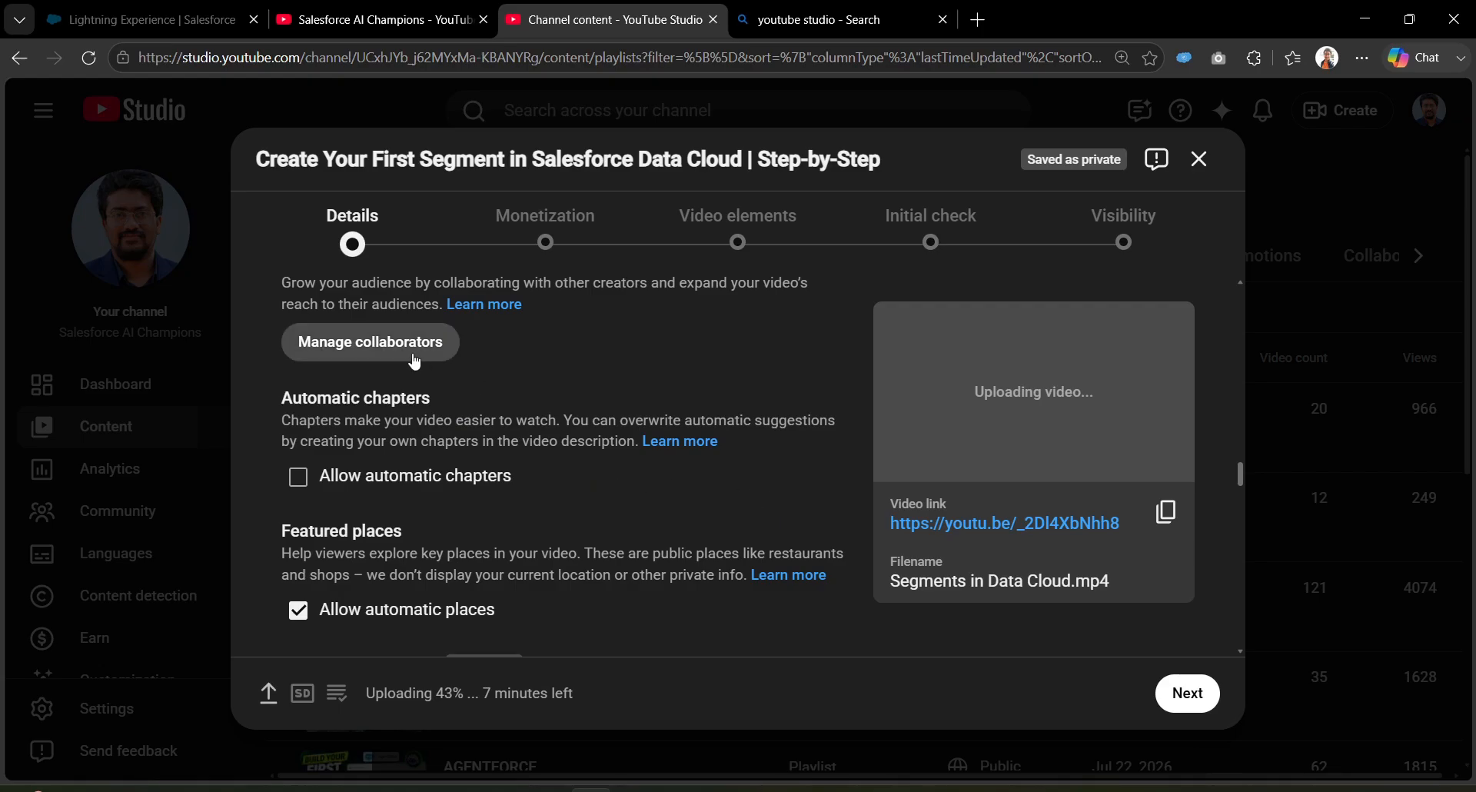
scroll(414, 362, "up", 1)
left_click(420, 406)
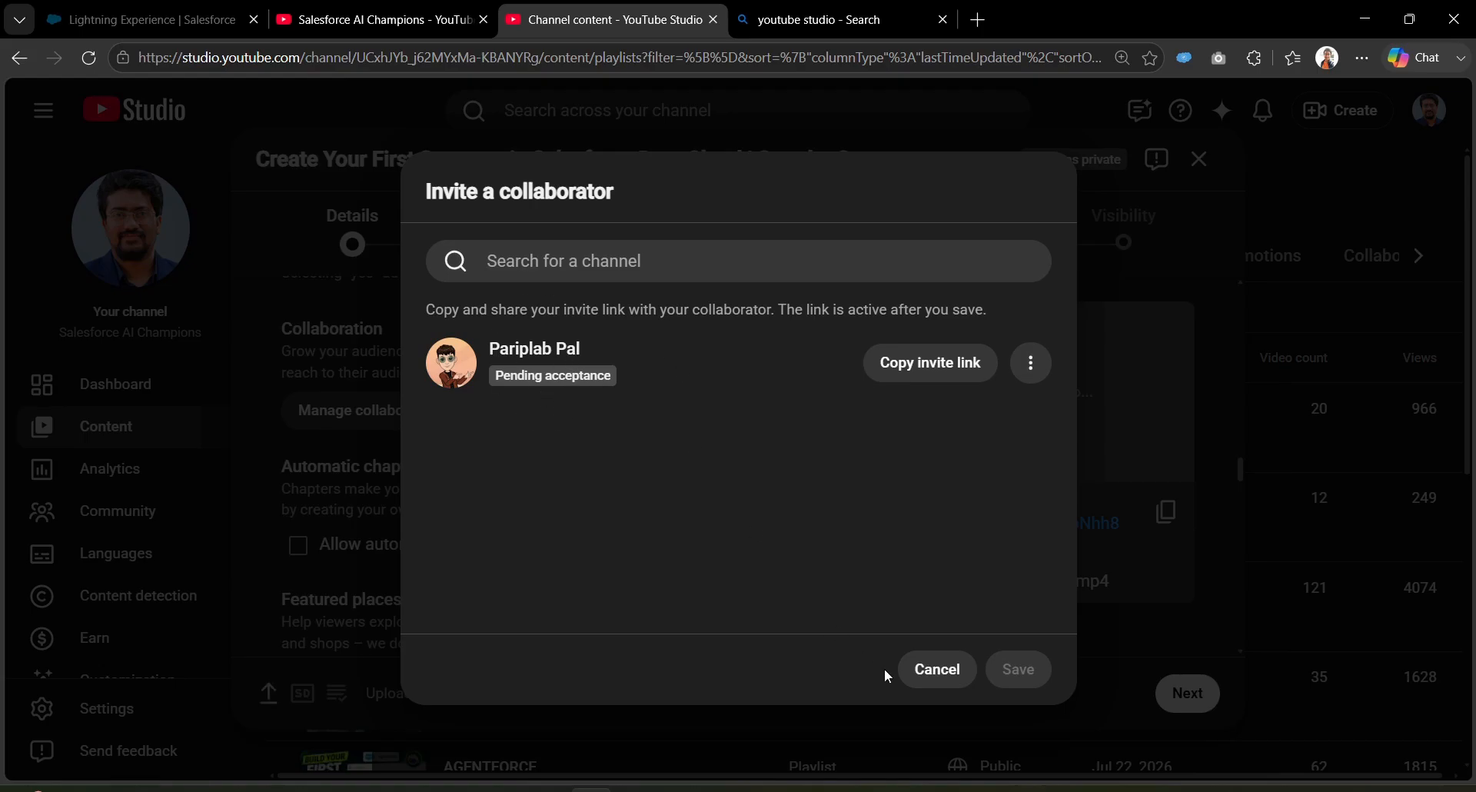
left_click(918, 668)
scroll(680, 495, "up", 3)
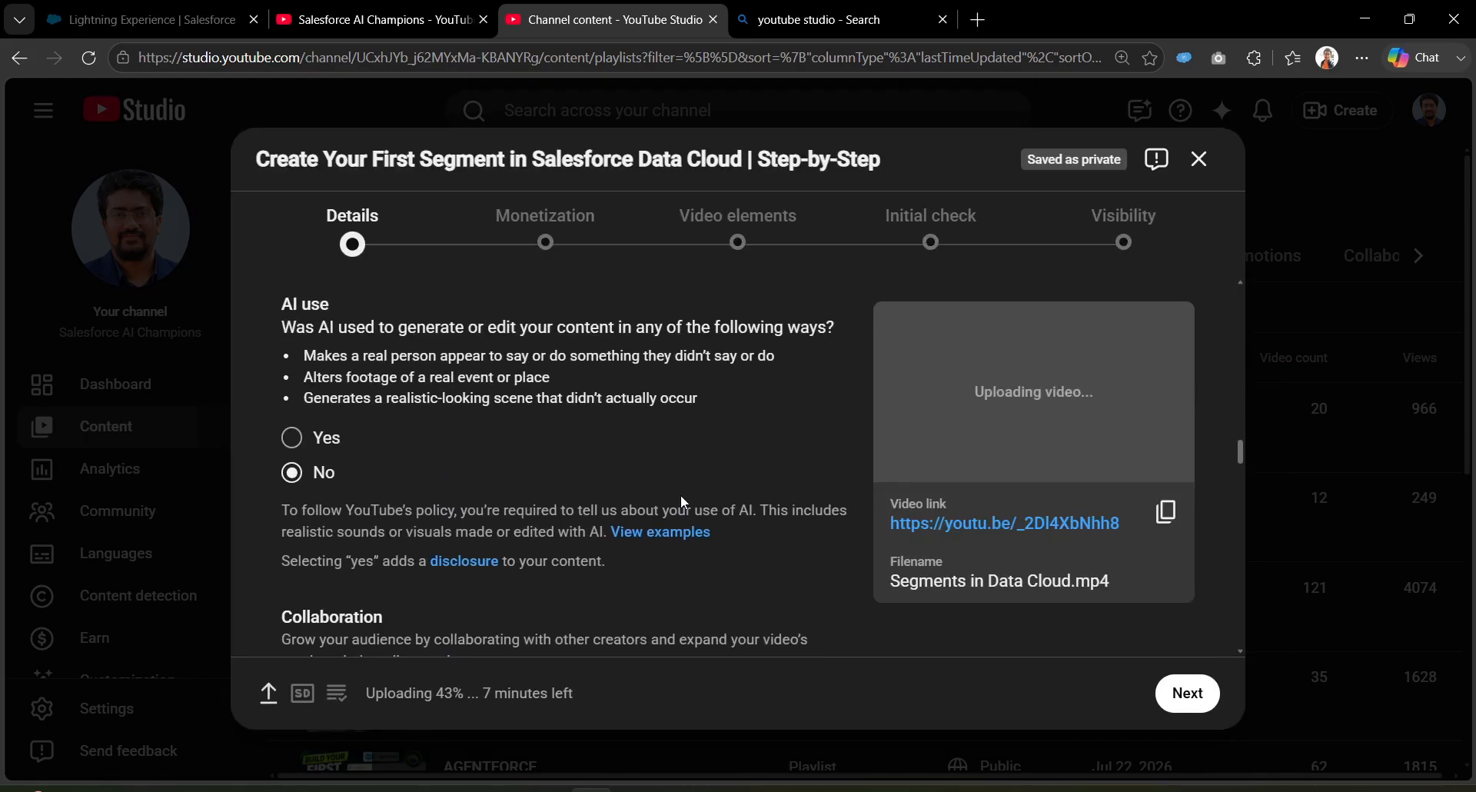
scroll(680, 495, "down", 8)
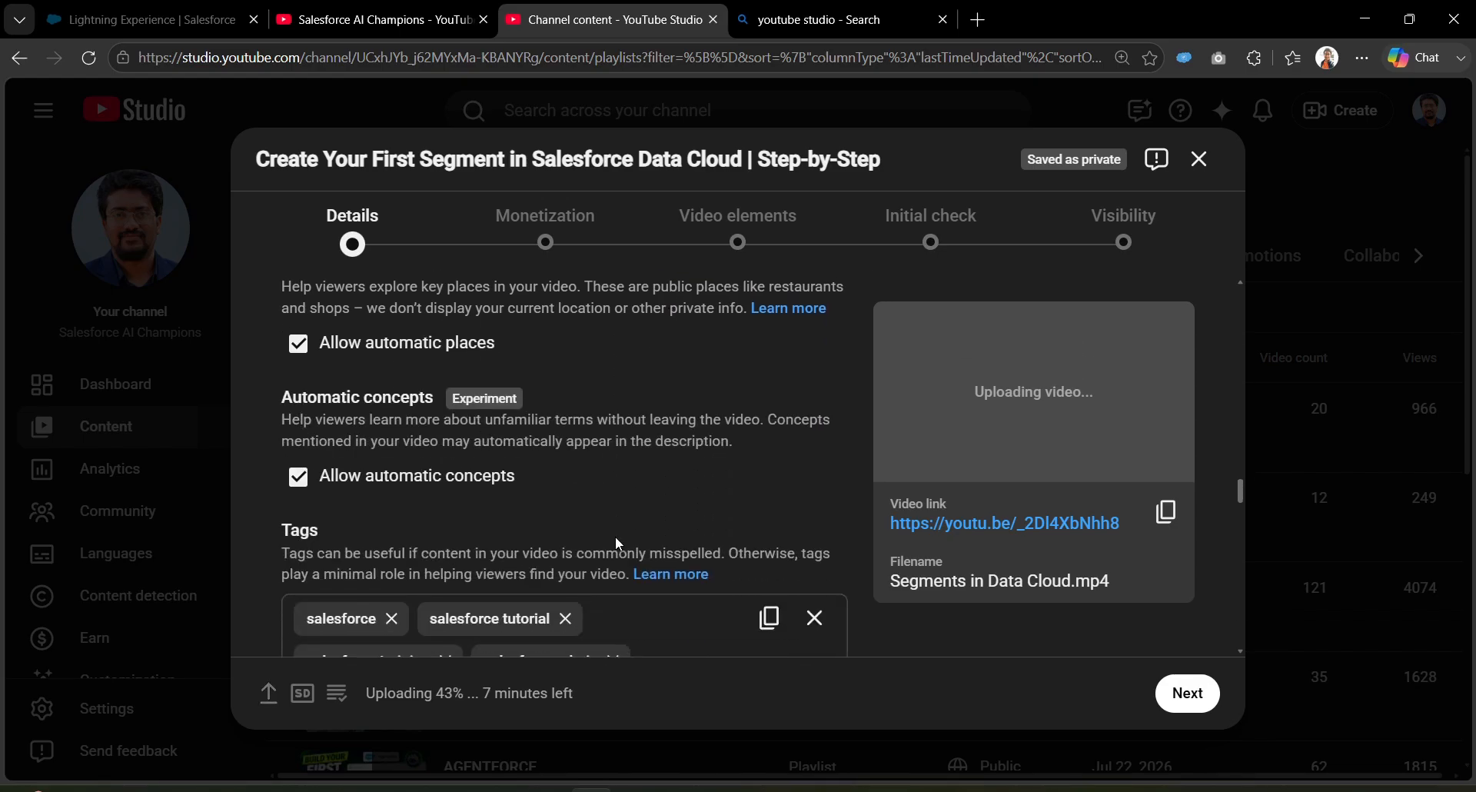
scroll(614, 536, "down", 3)
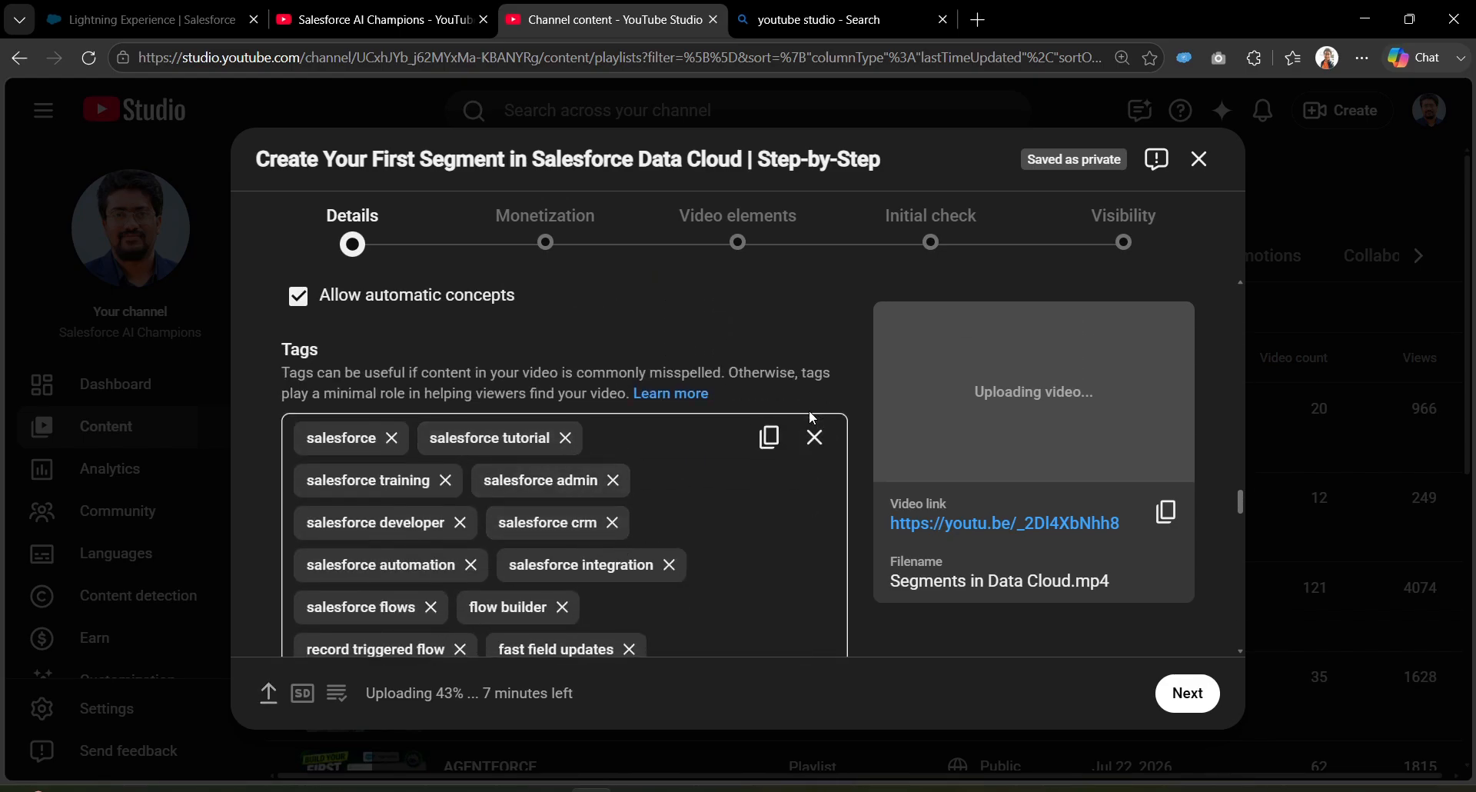
scroll(692, 569, "down", 2)
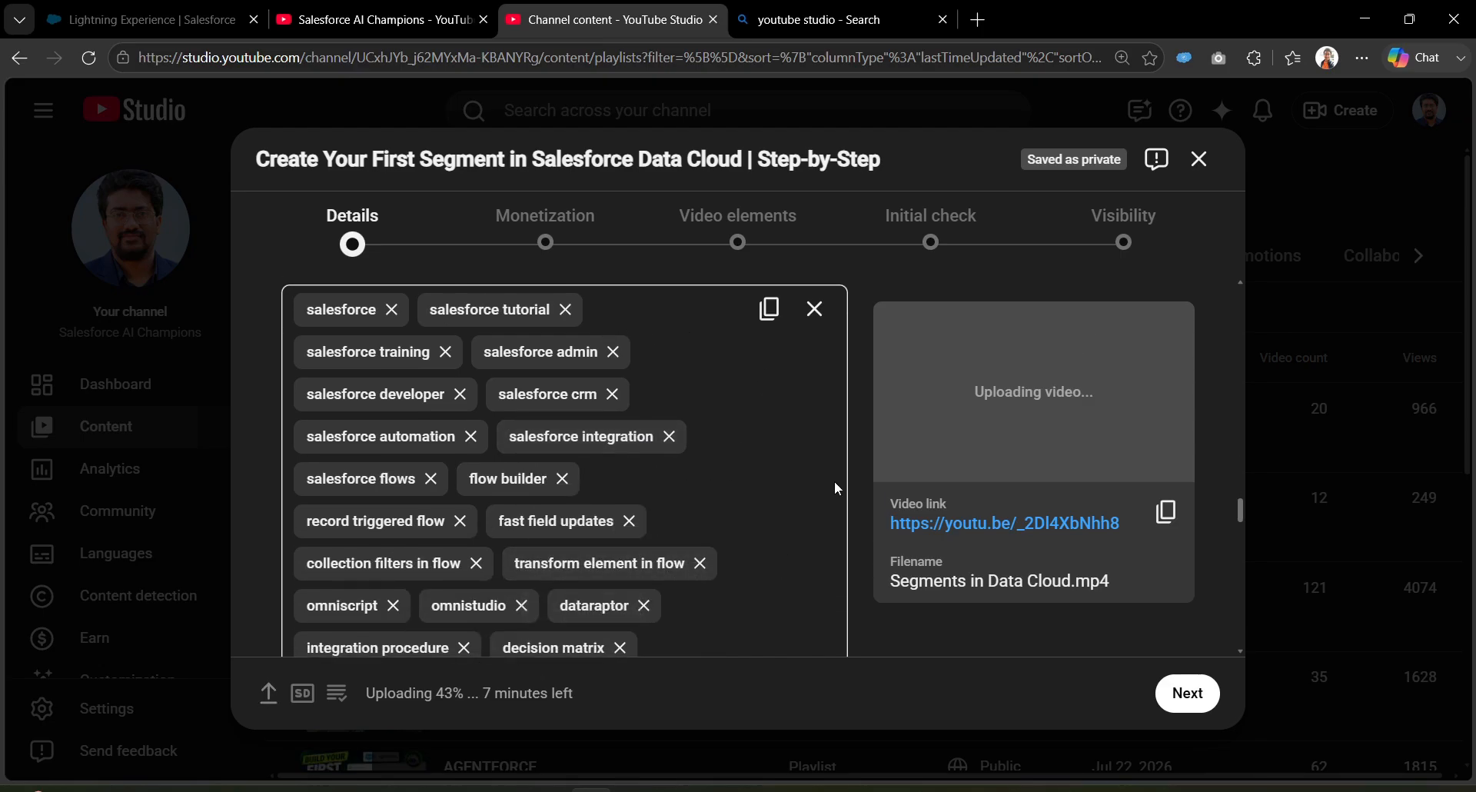
scroll(735, 495, "down", 3)
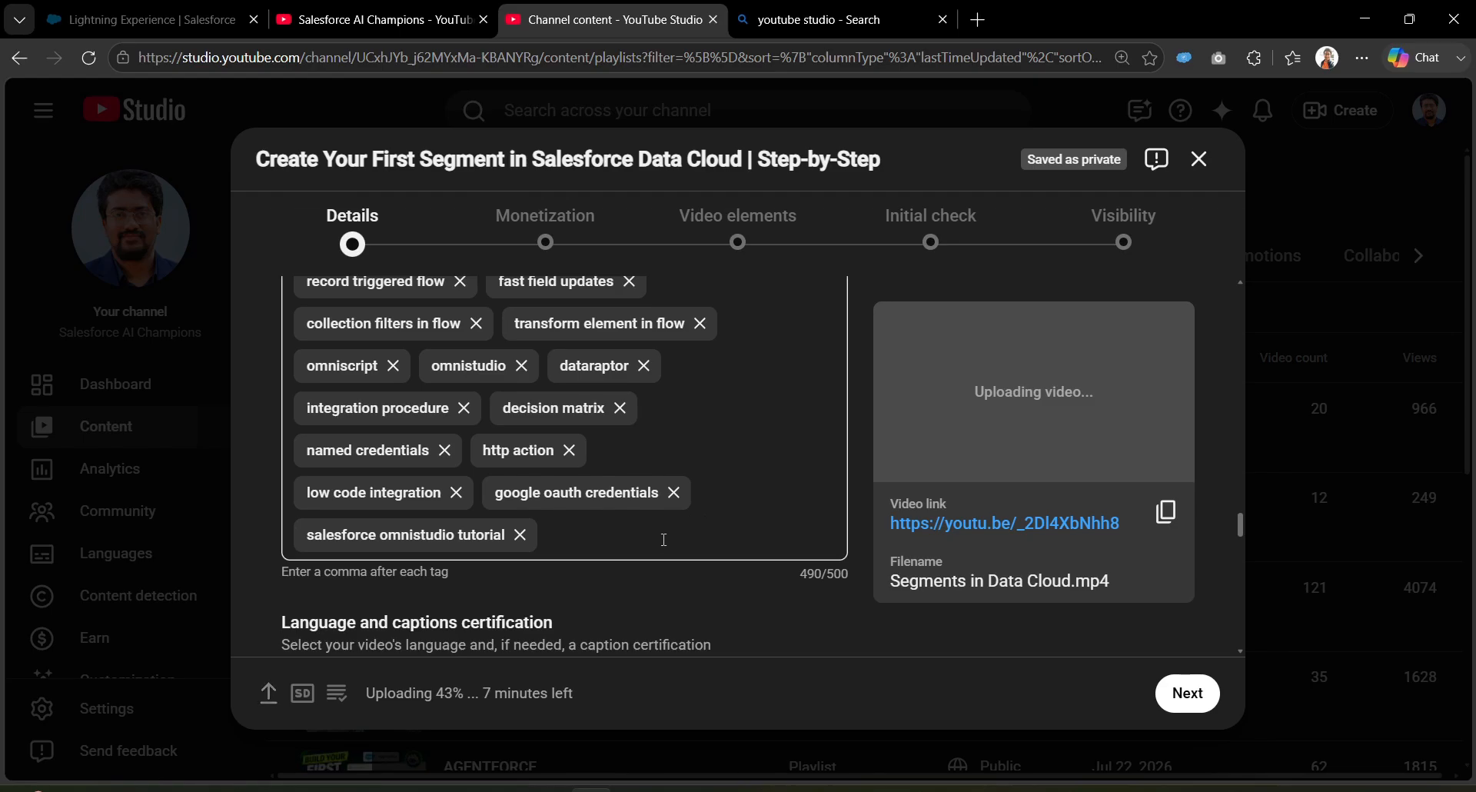
Step: Add the tag 'Data cloud Tutorials for beginners' and remove decision matrix and dataraptor, reaching 498/500
left_click(617, 538)
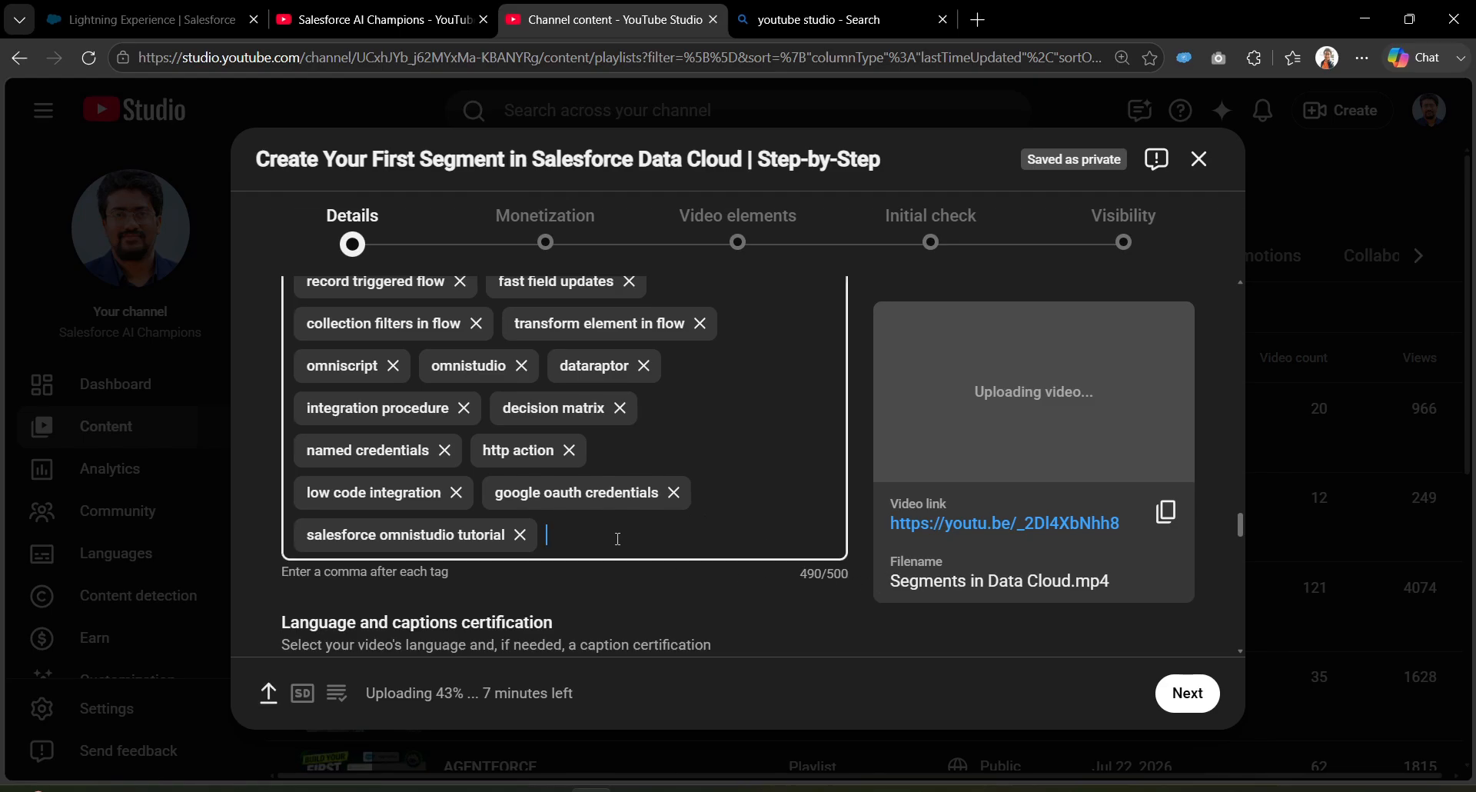
type("Data ck")
key("BackSpace")
type("loud")
type("Tutorials for beig")
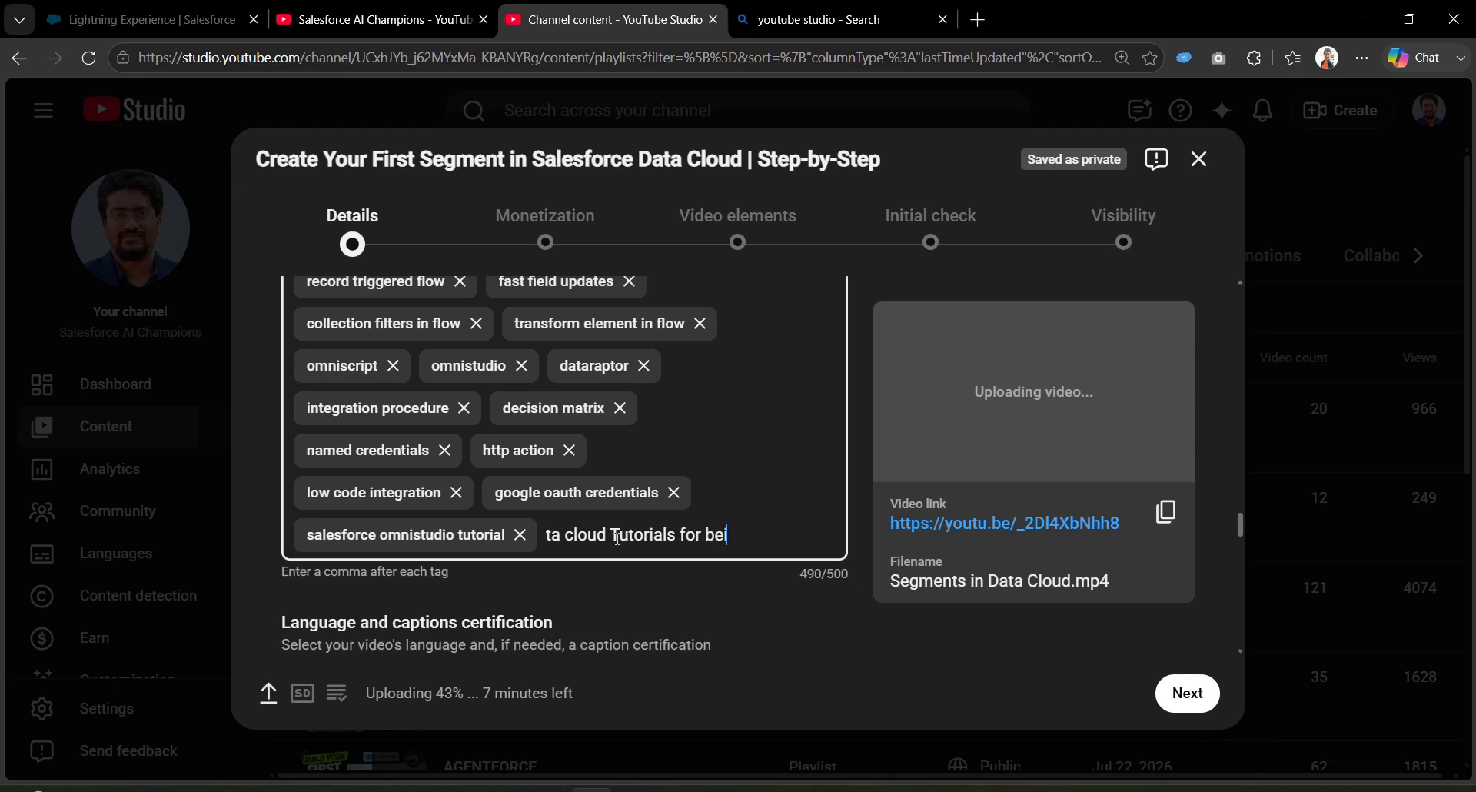
key("BackSpace")
key("BackSpace")
type("ginners")
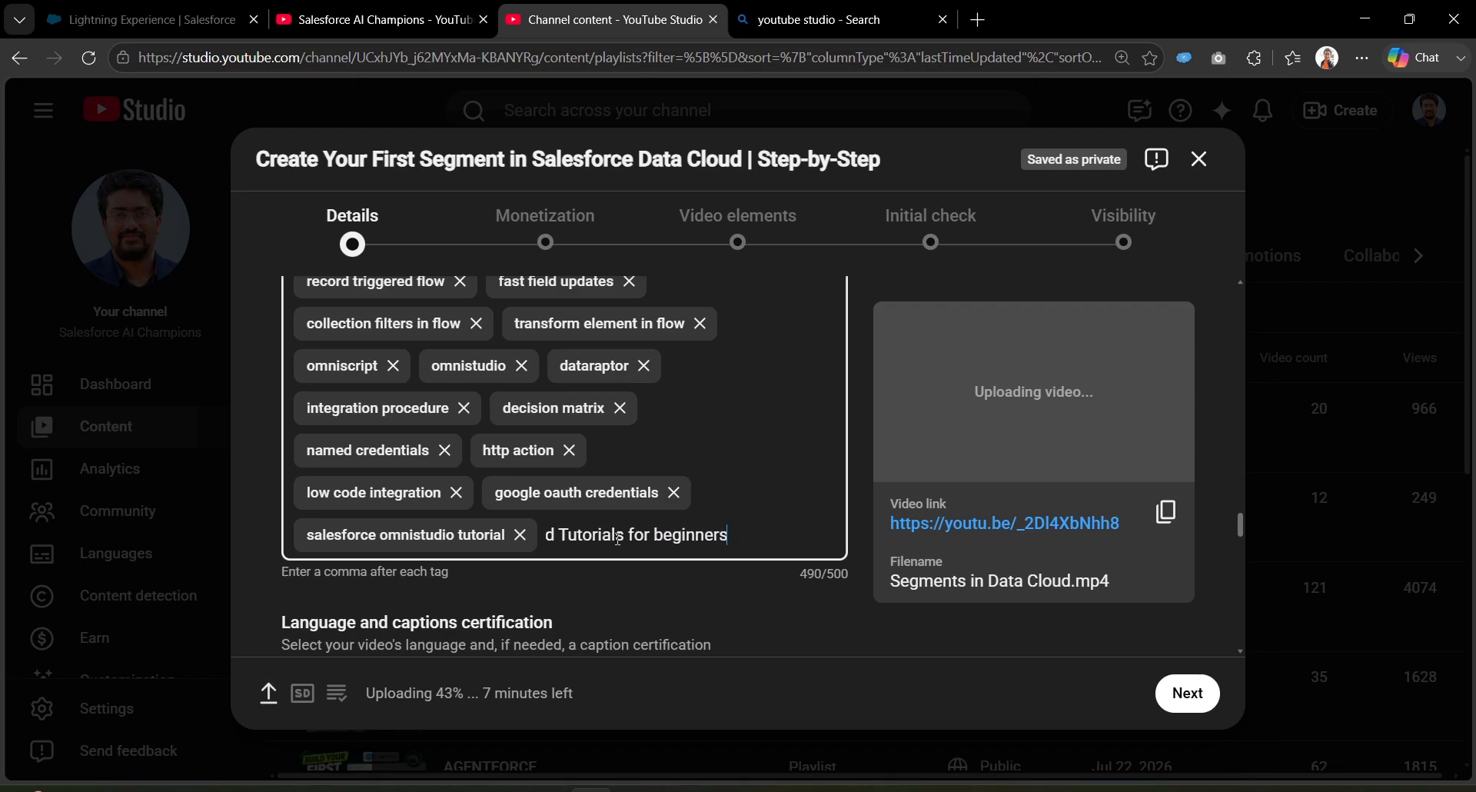
key("Return")
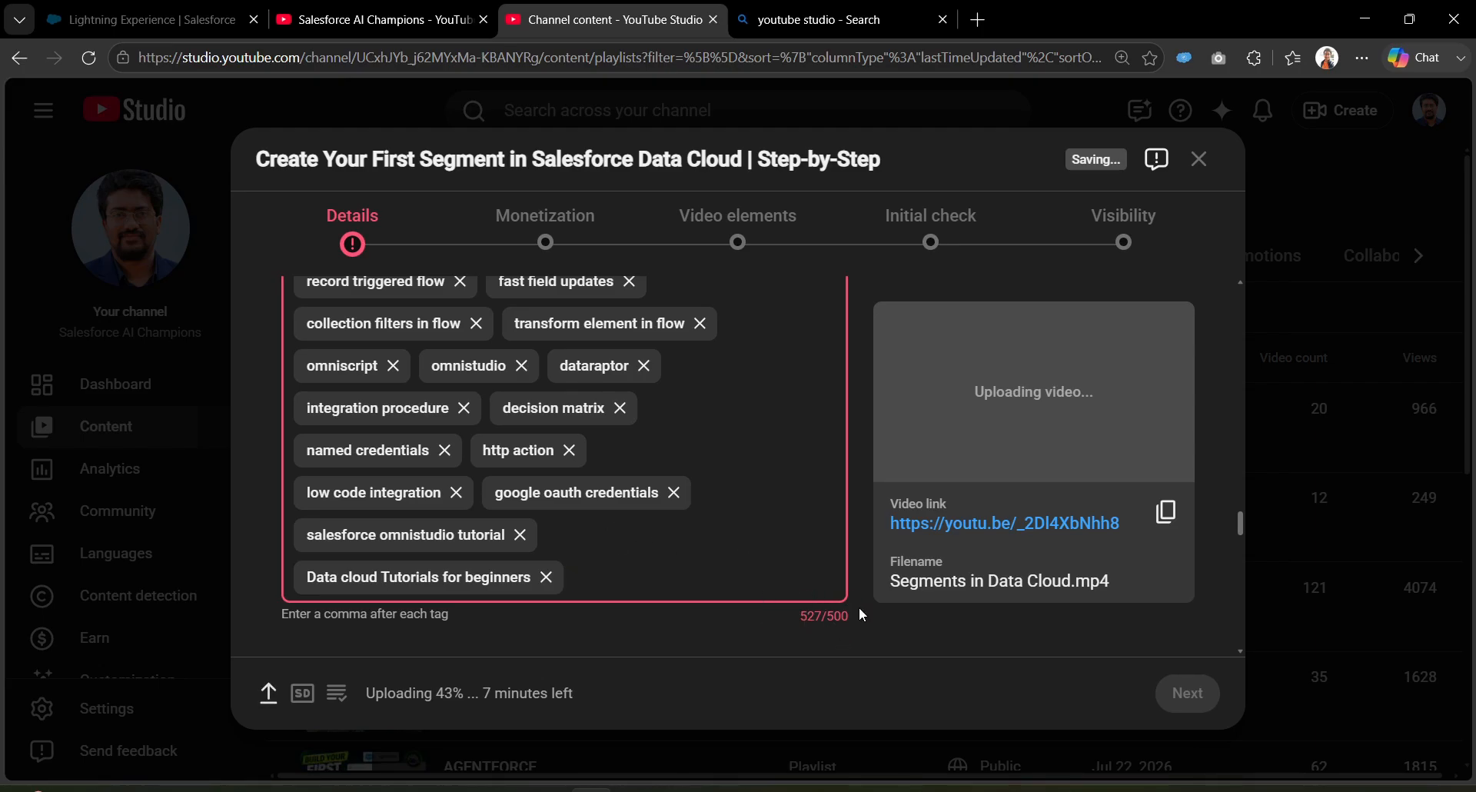
left_click(619, 408)
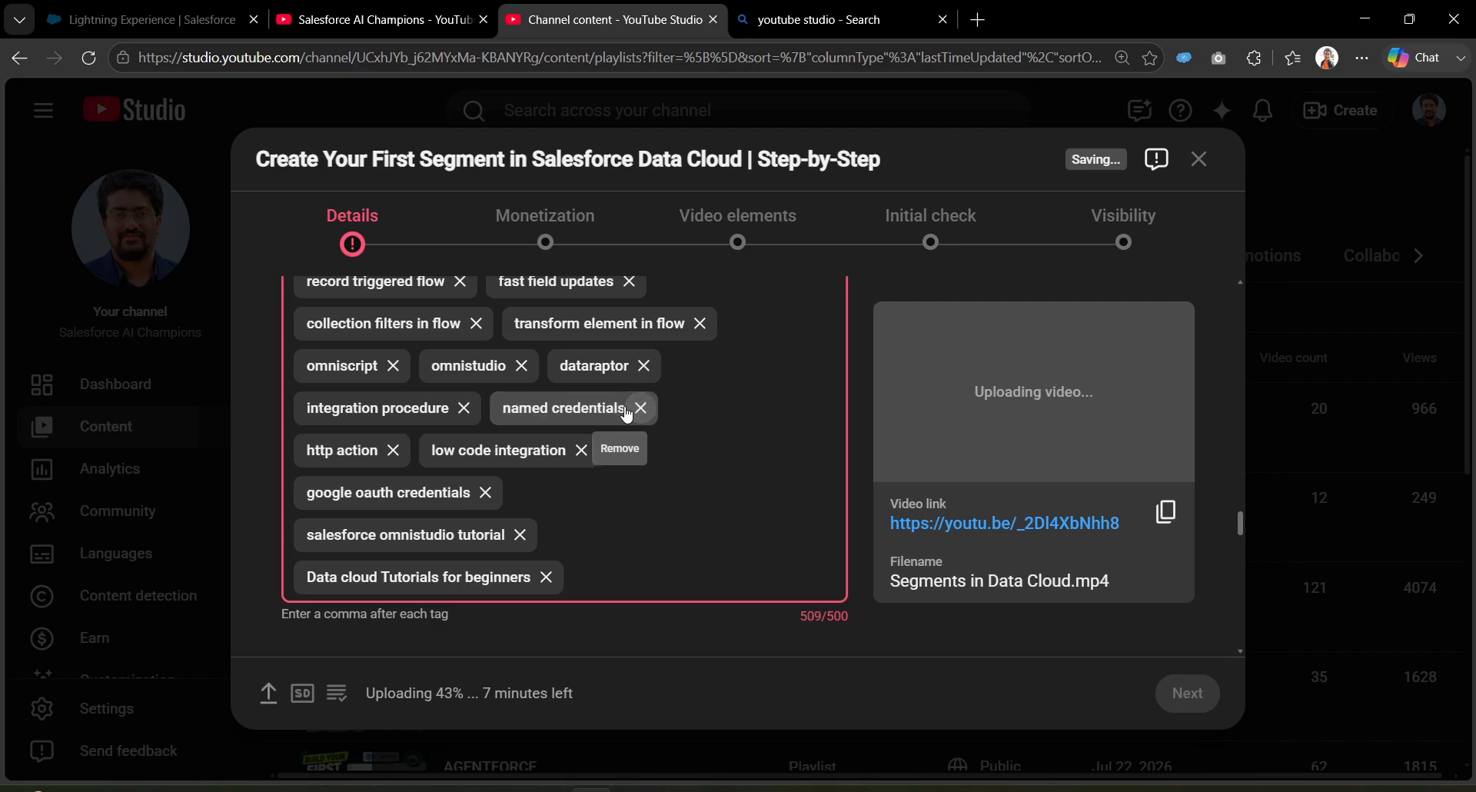
left_click(646, 368)
Step: Set the video type to How-to and the difficulty level to Beginner
scroll(719, 555, "down", 4)
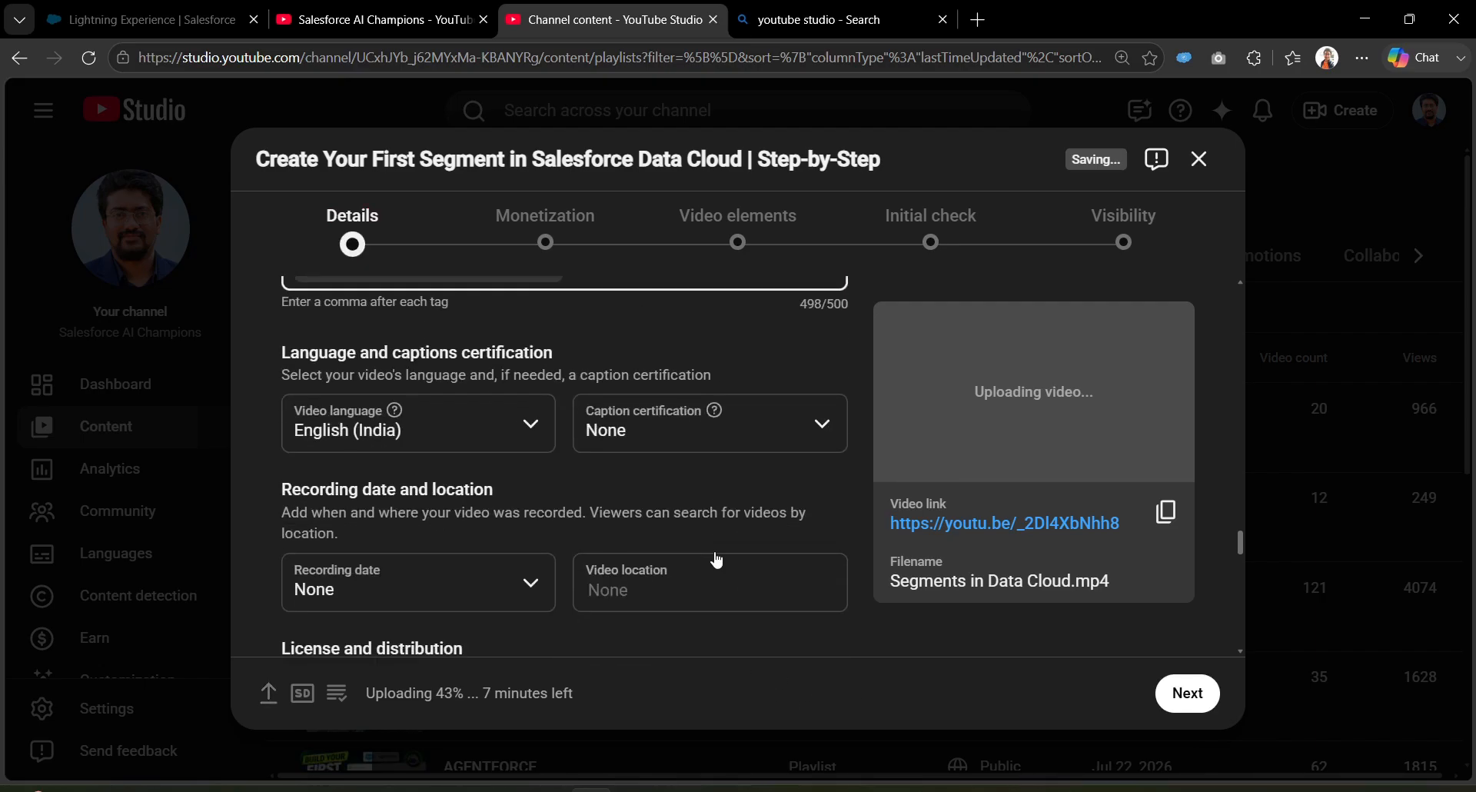
scroll(605, 521, "down", 2)
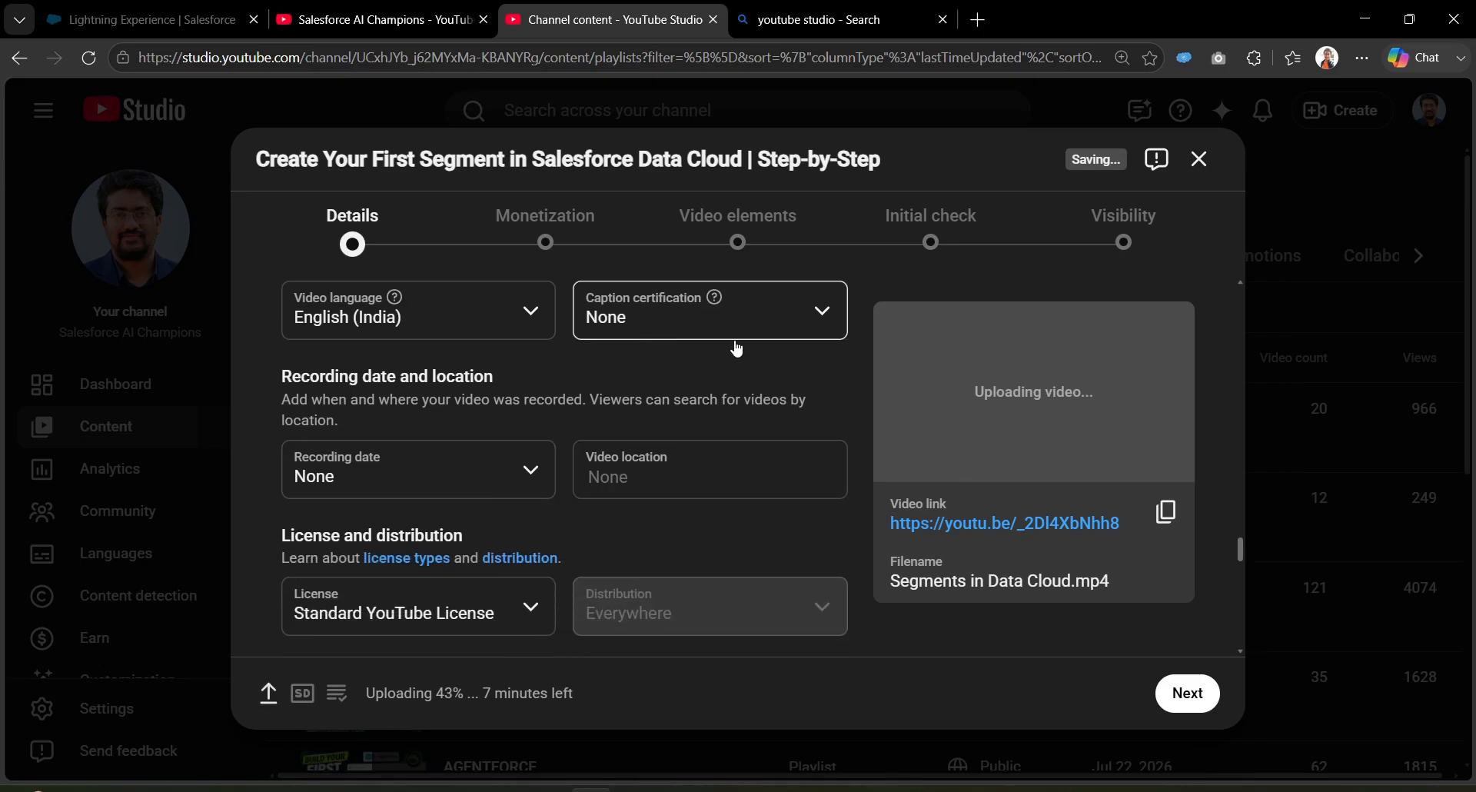
scroll(515, 582, "down", 2)
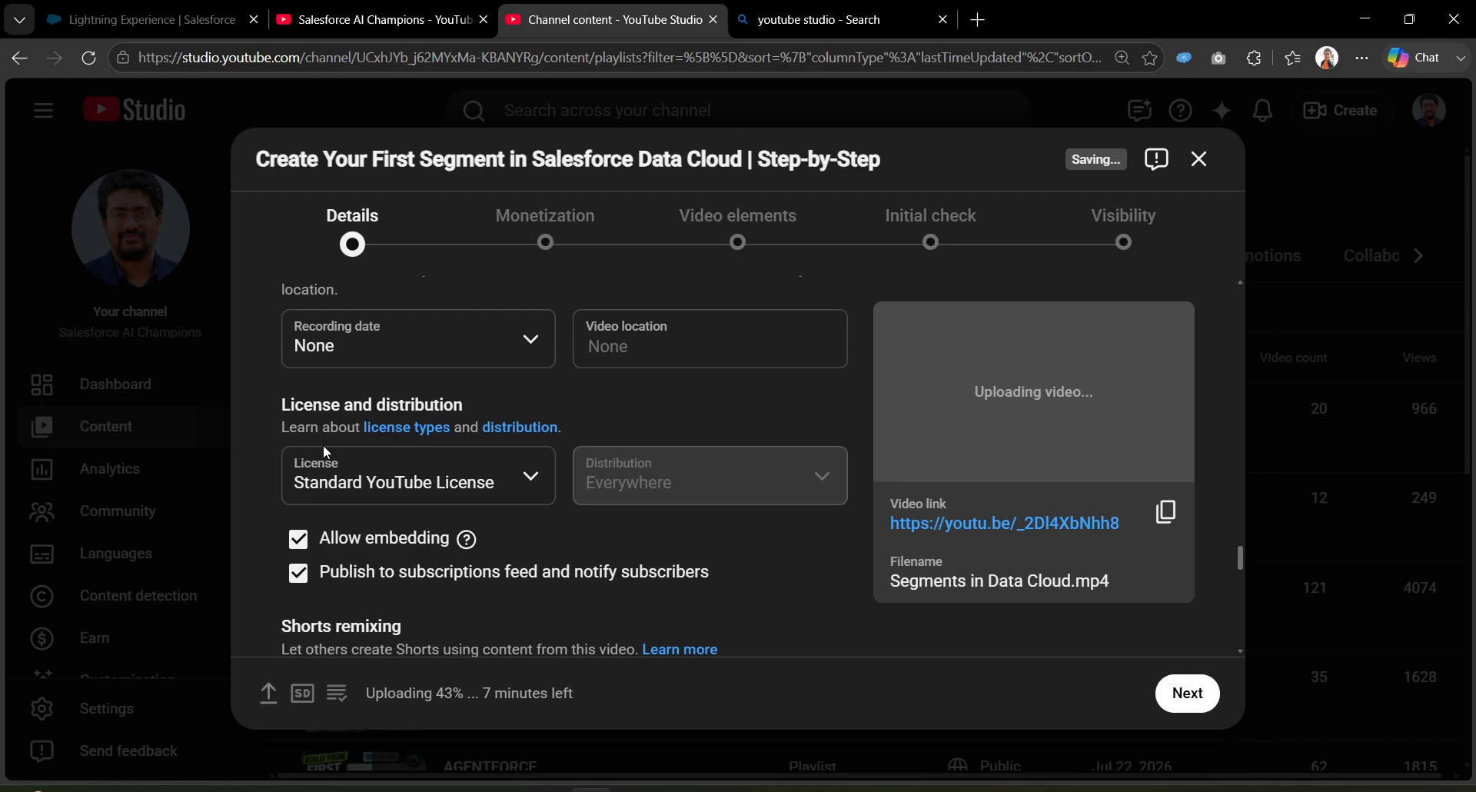
scroll(529, 495, "down", 2)
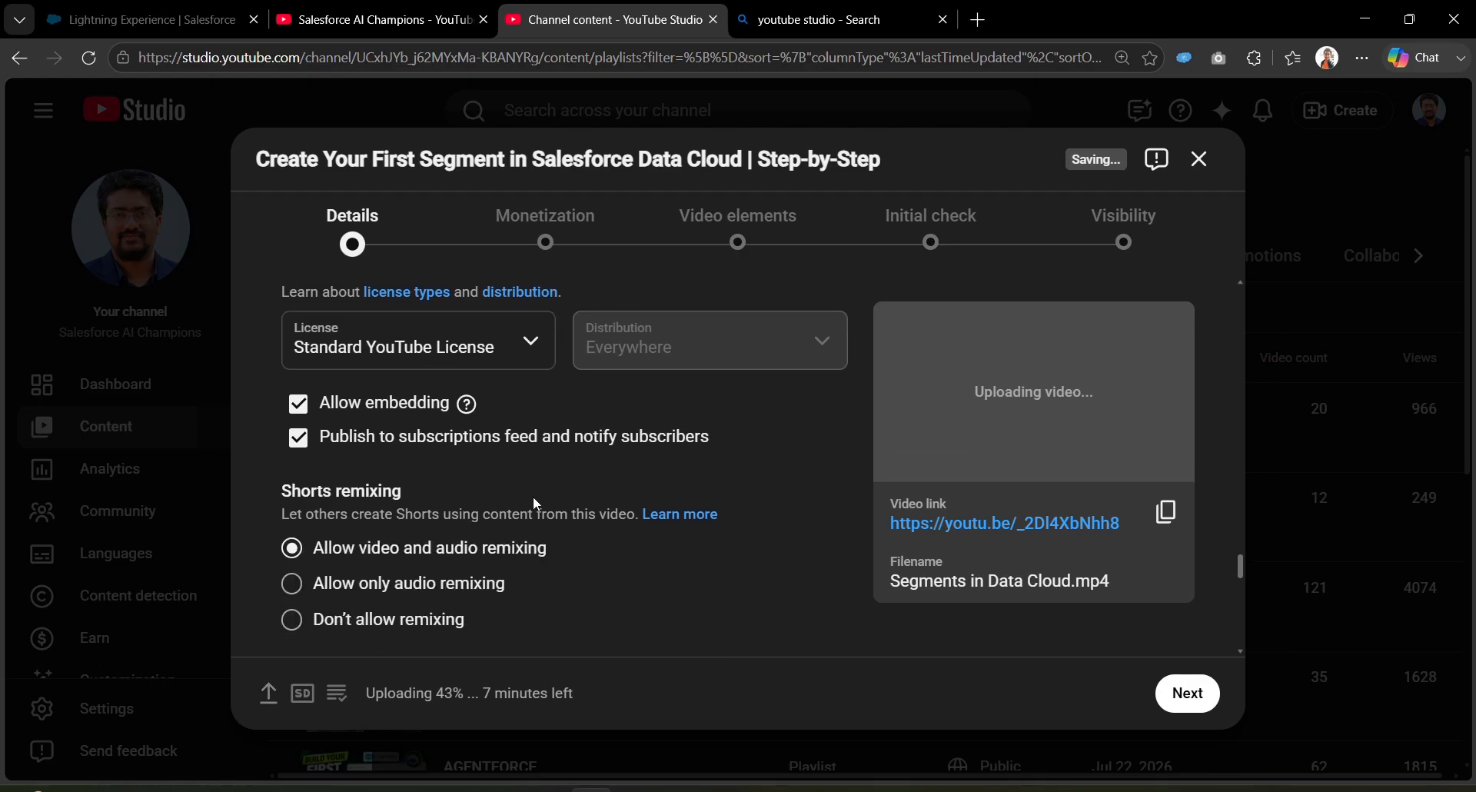
scroll(524, 400, "down", 1)
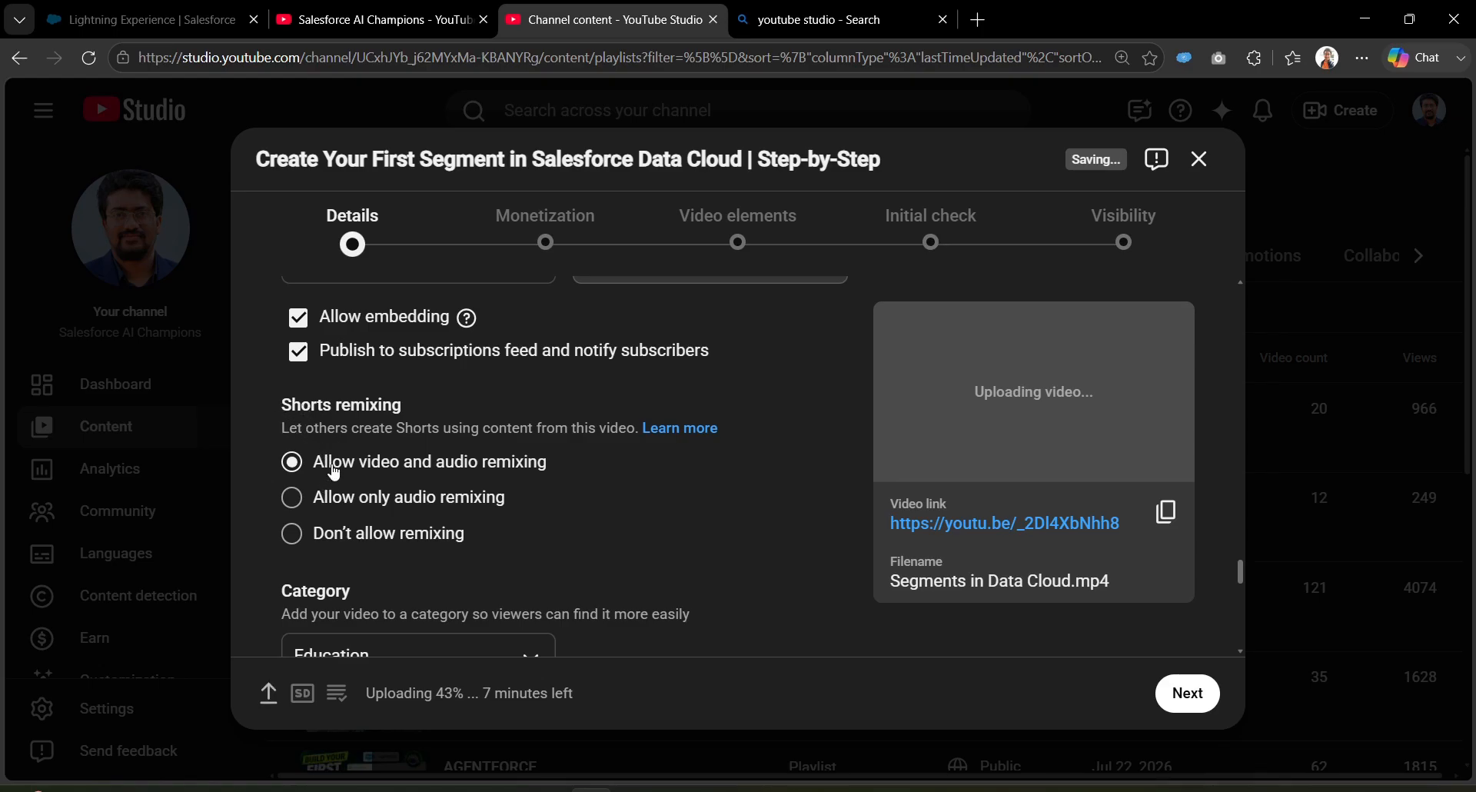
scroll(573, 481, "down", 2)
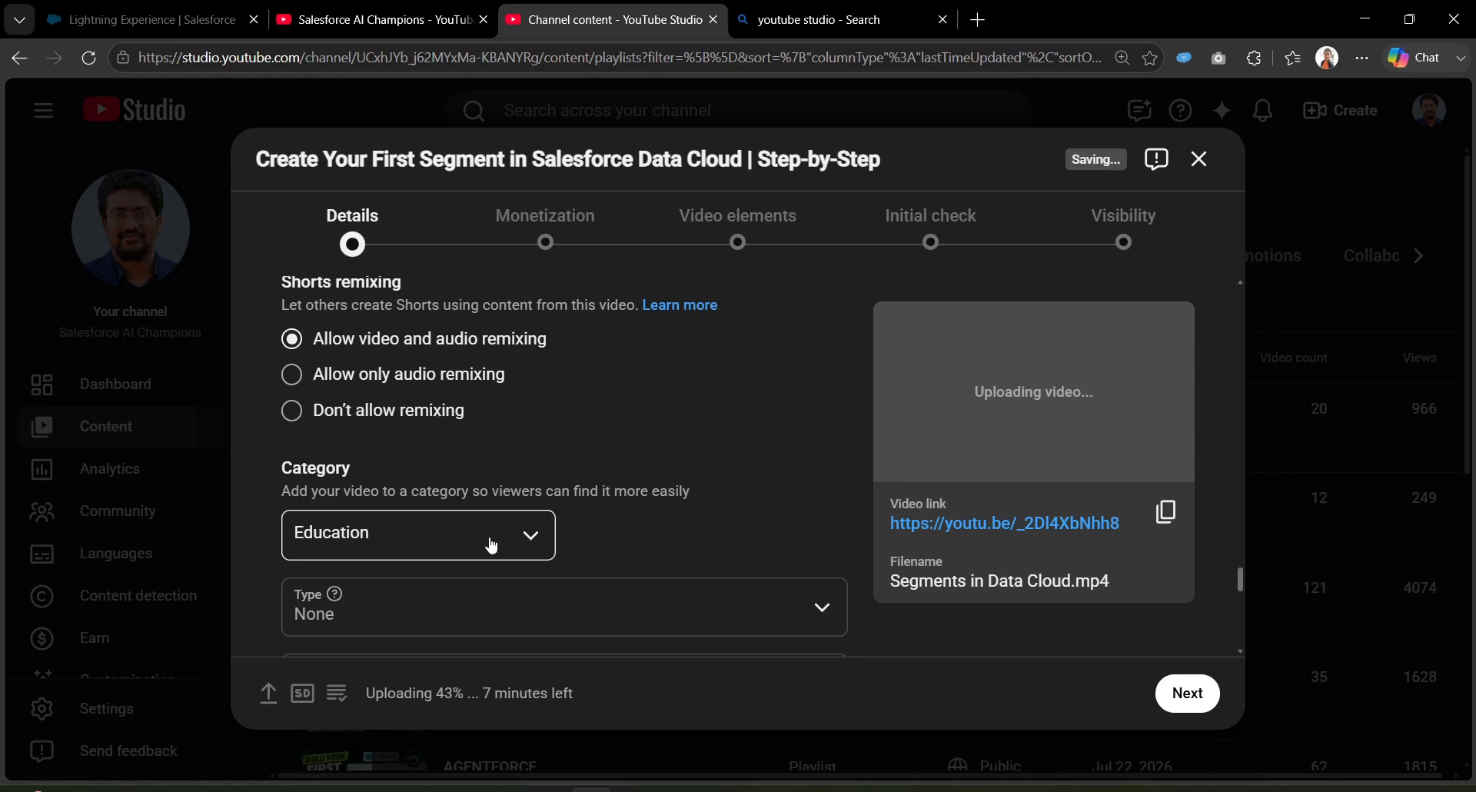
scroll(377, 474, "down", 1)
left_click(458, 528)
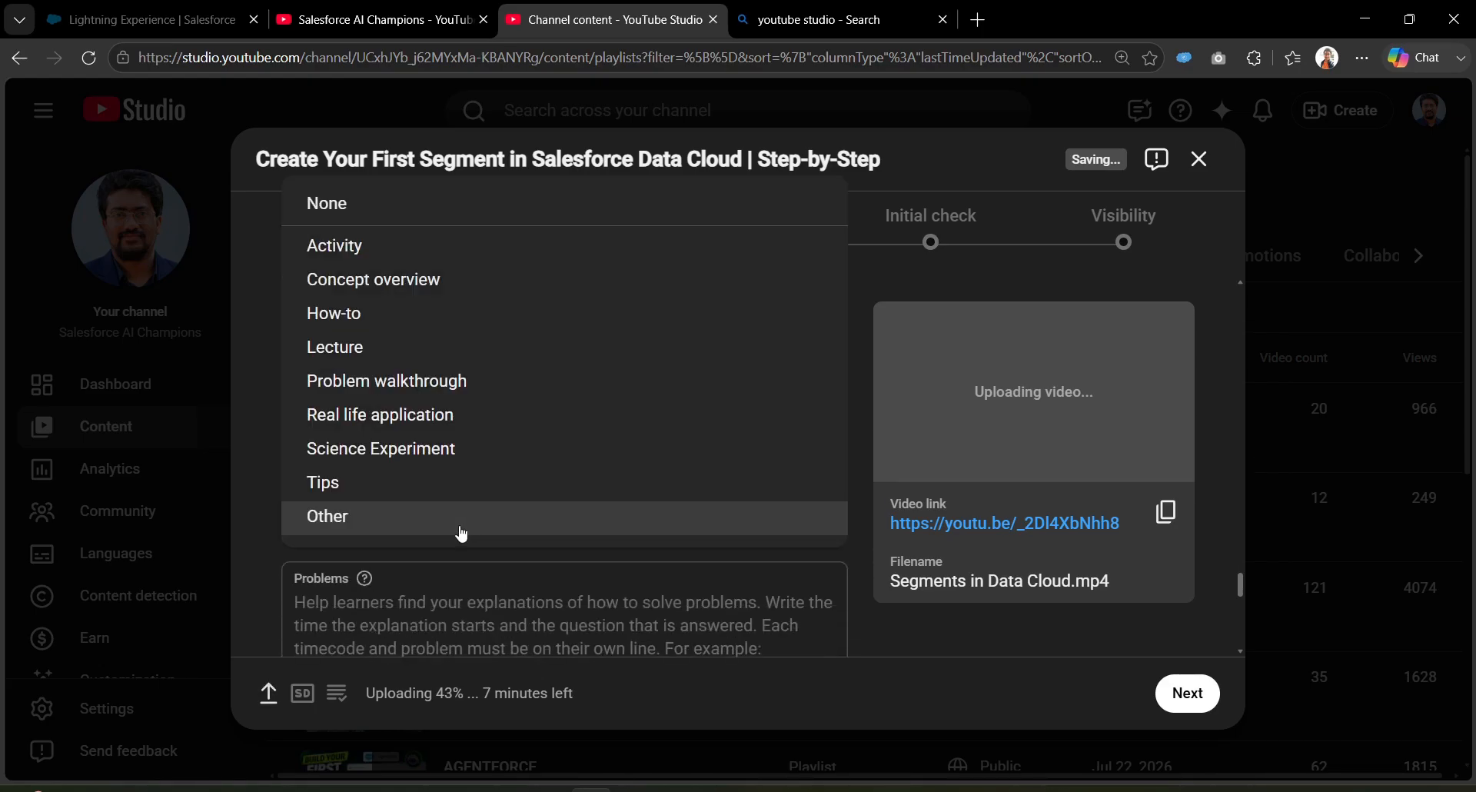
left_click(459, 319)
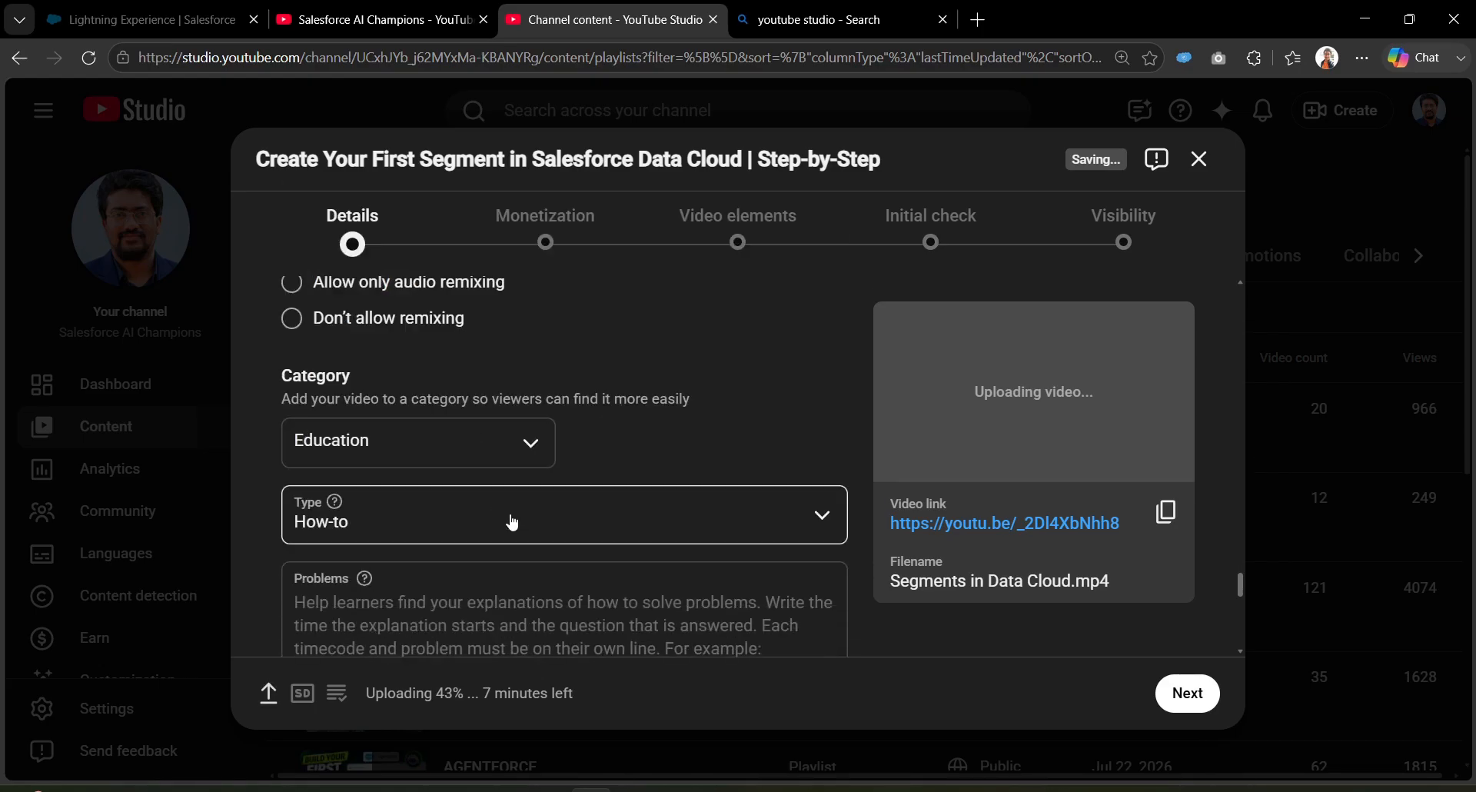
scroll(495, 573, "down", 4)
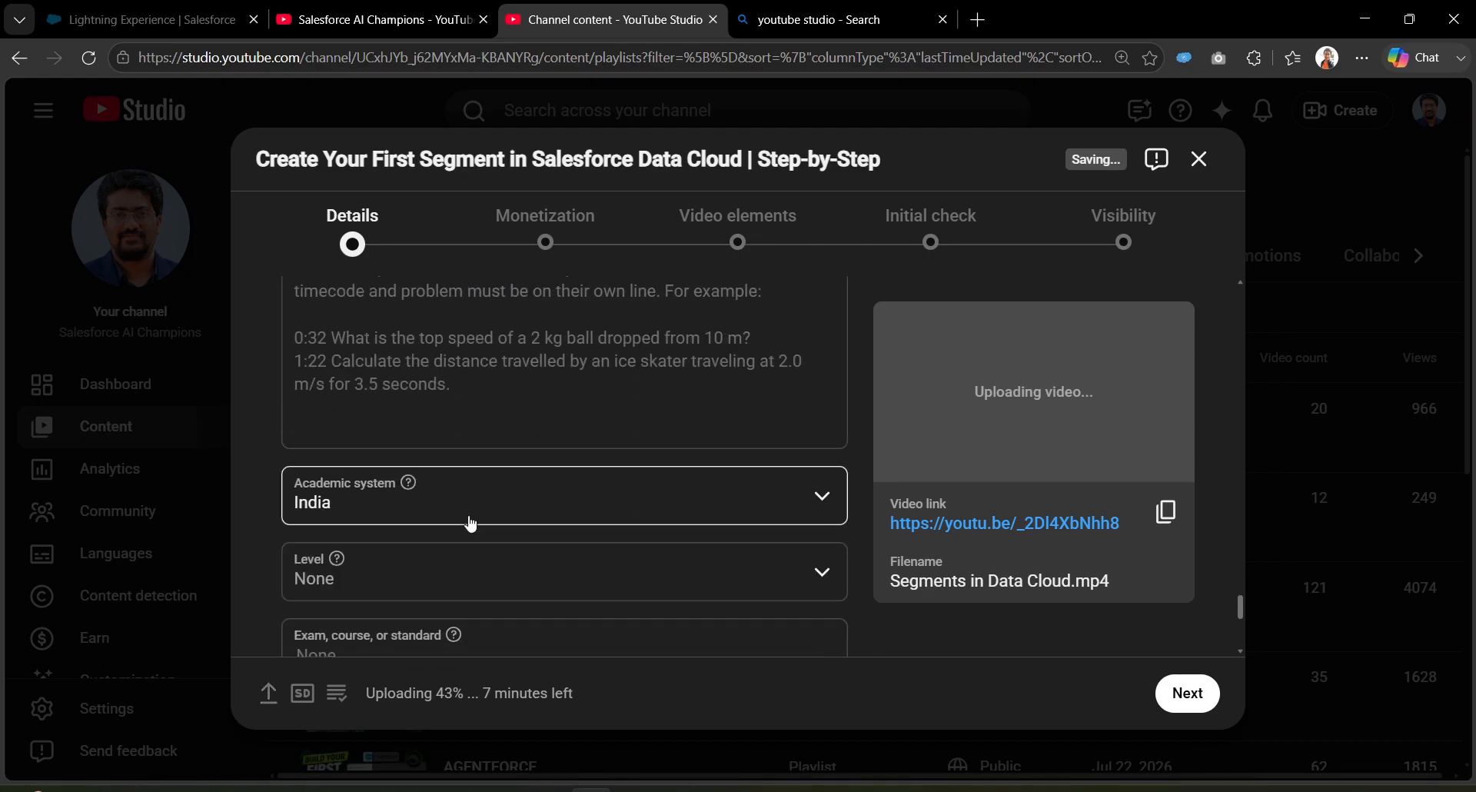
left_click(467, 575)
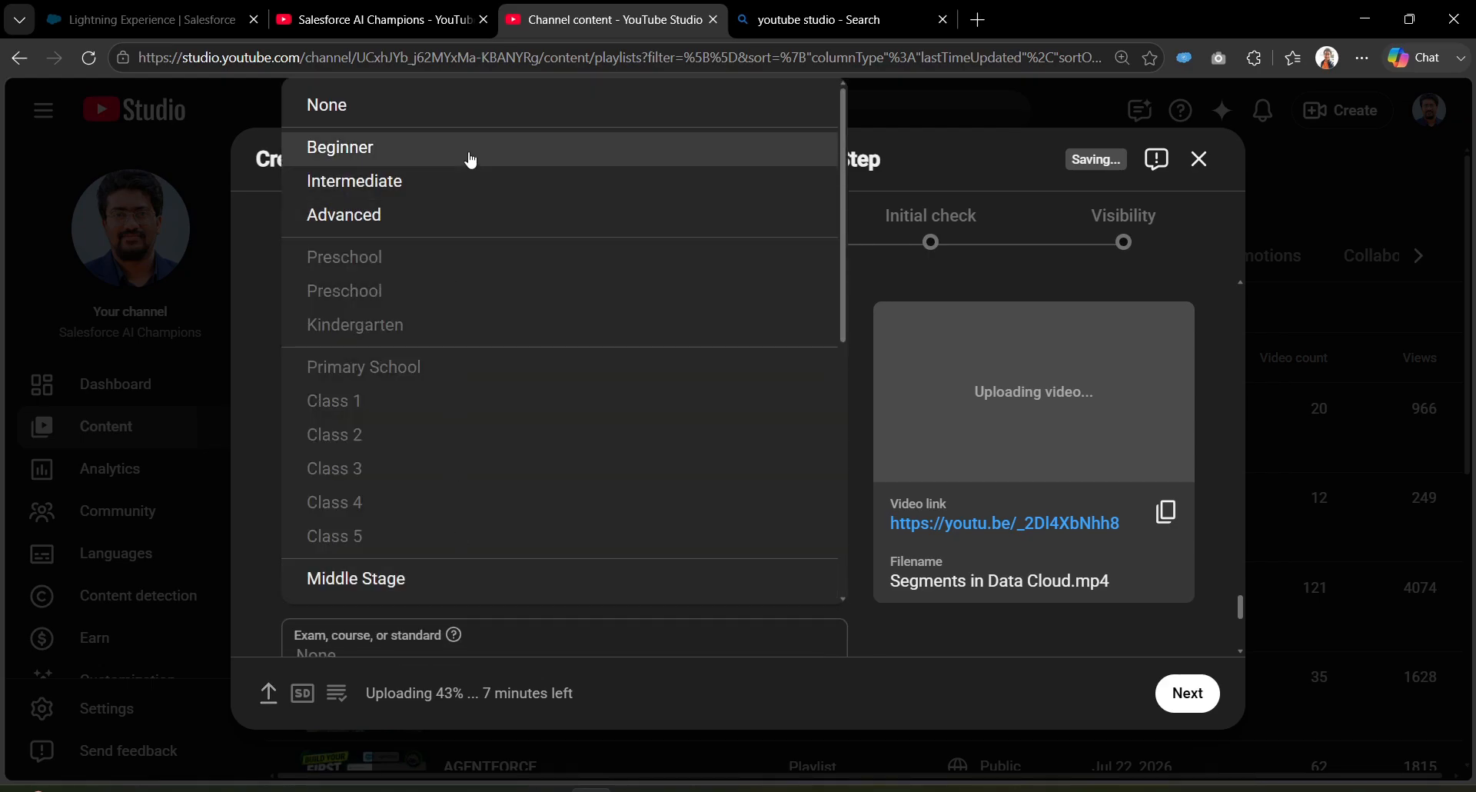
left_click(468, 151)
Step: Set the academic system to None, confirming the level stays Beginner
scroll(514, 482, "down", 2)
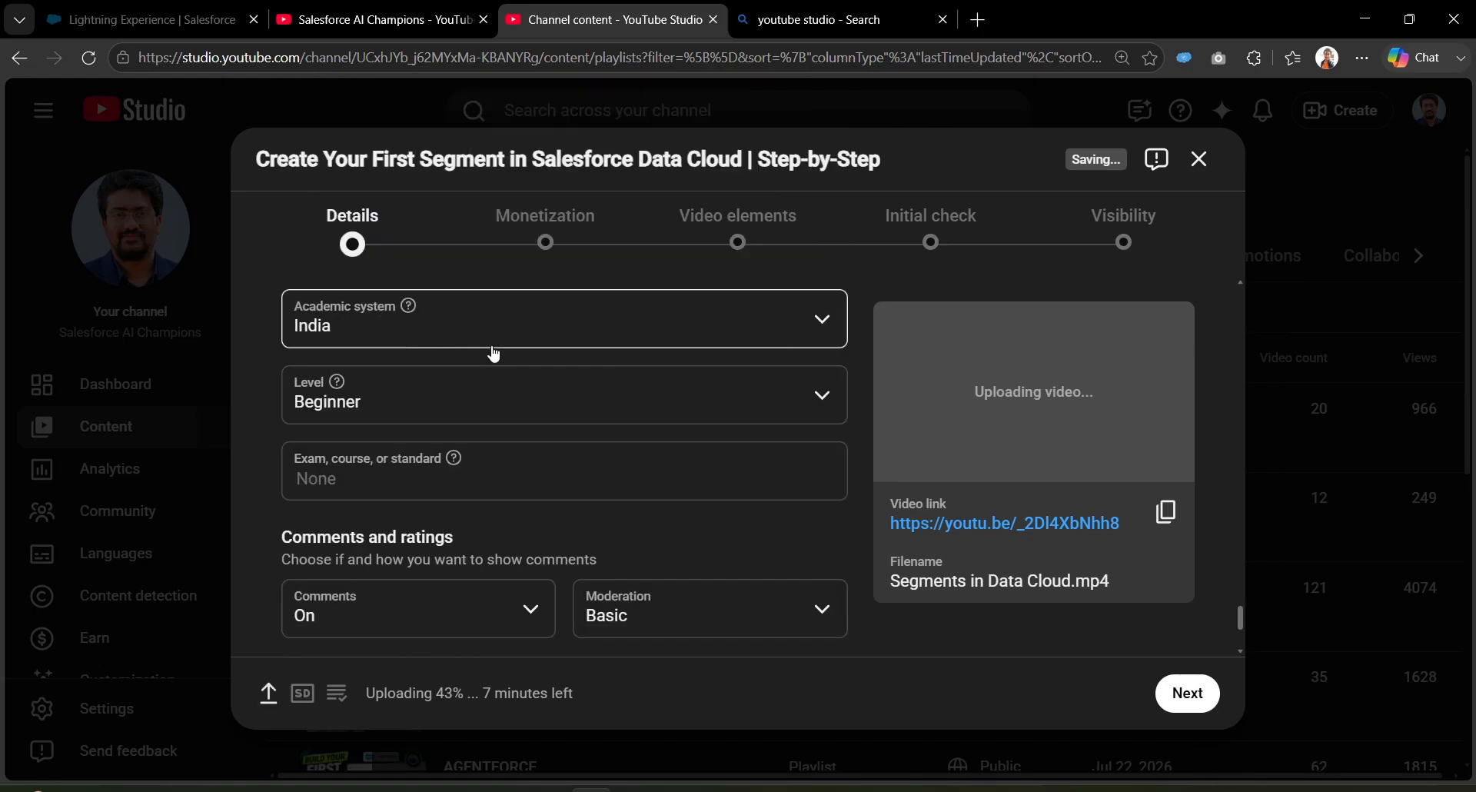
scroll(638, 584, "down", 2)
scroll(606, 556, "up", 3)
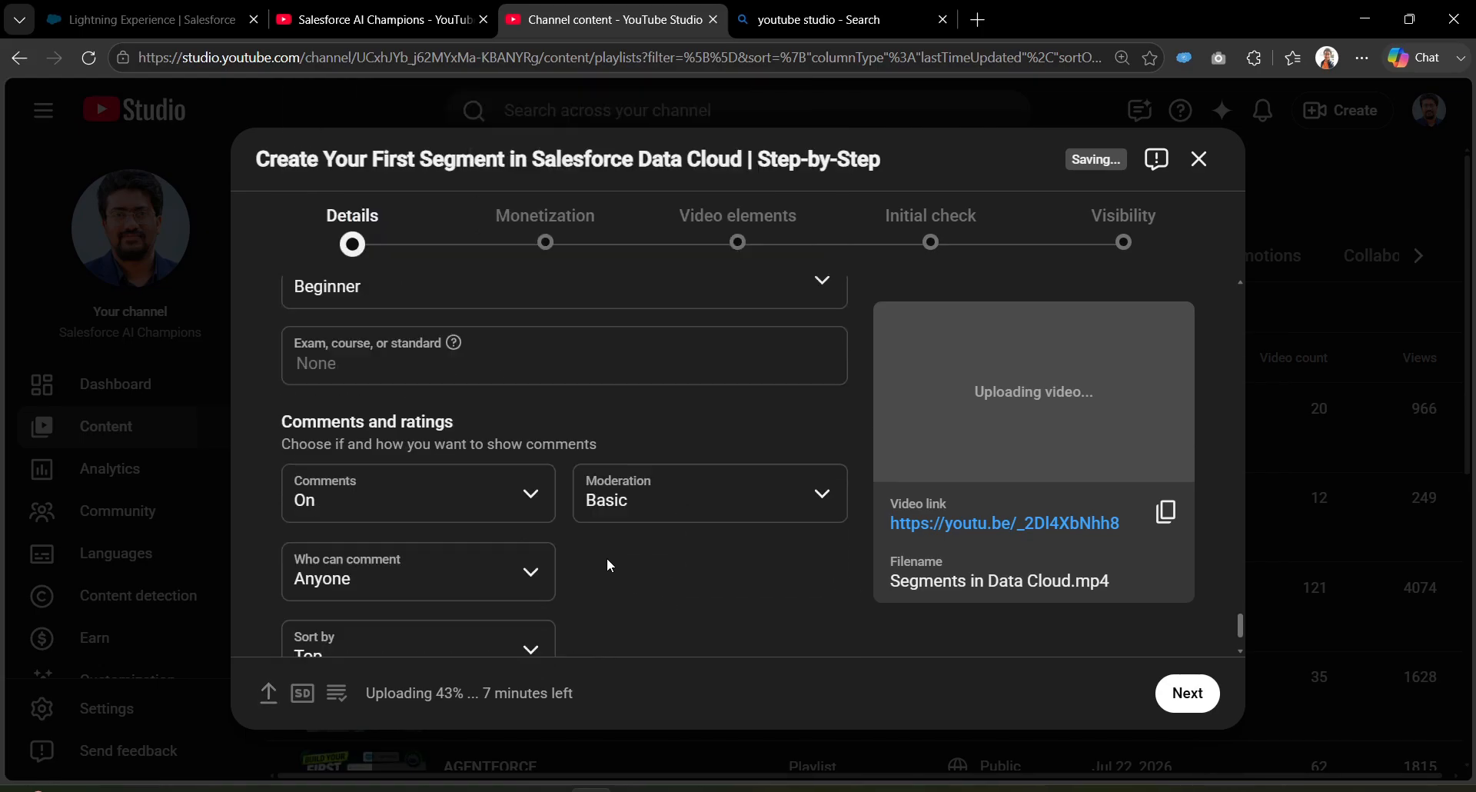
left_click(502, 363)
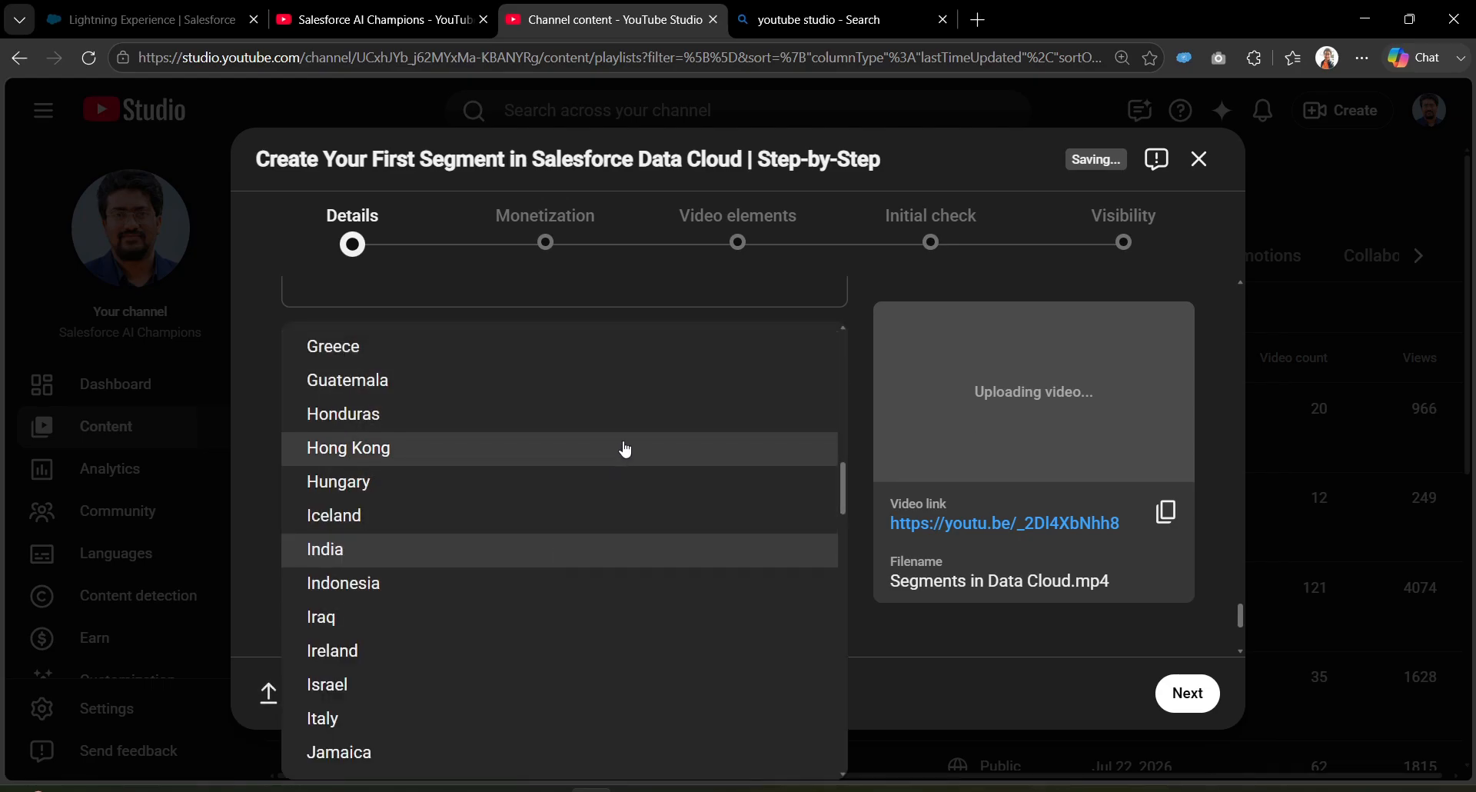
scroll(625, 442, "up", 8)
scroll(627, 443, "up", 5)
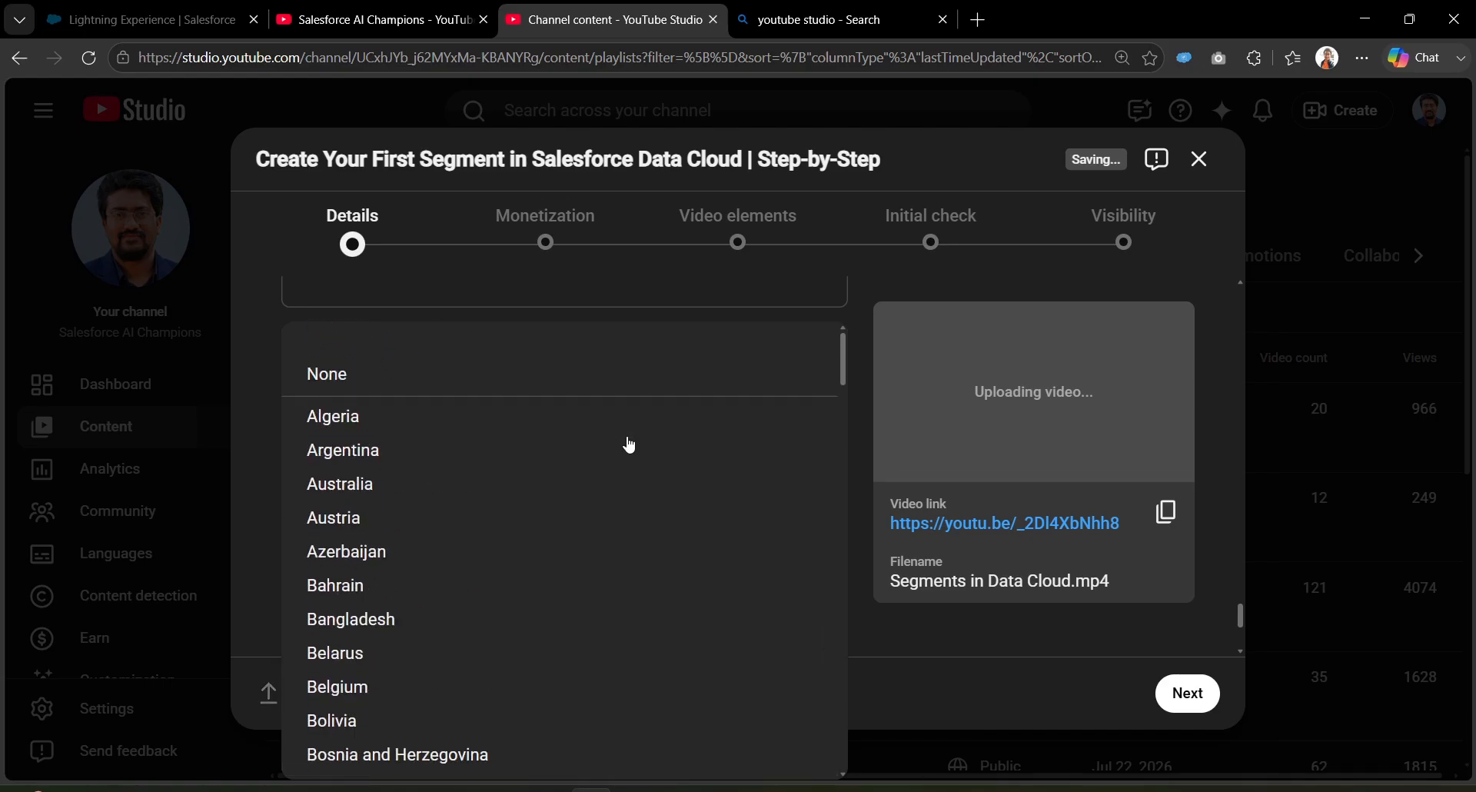
left_click(604, 347)
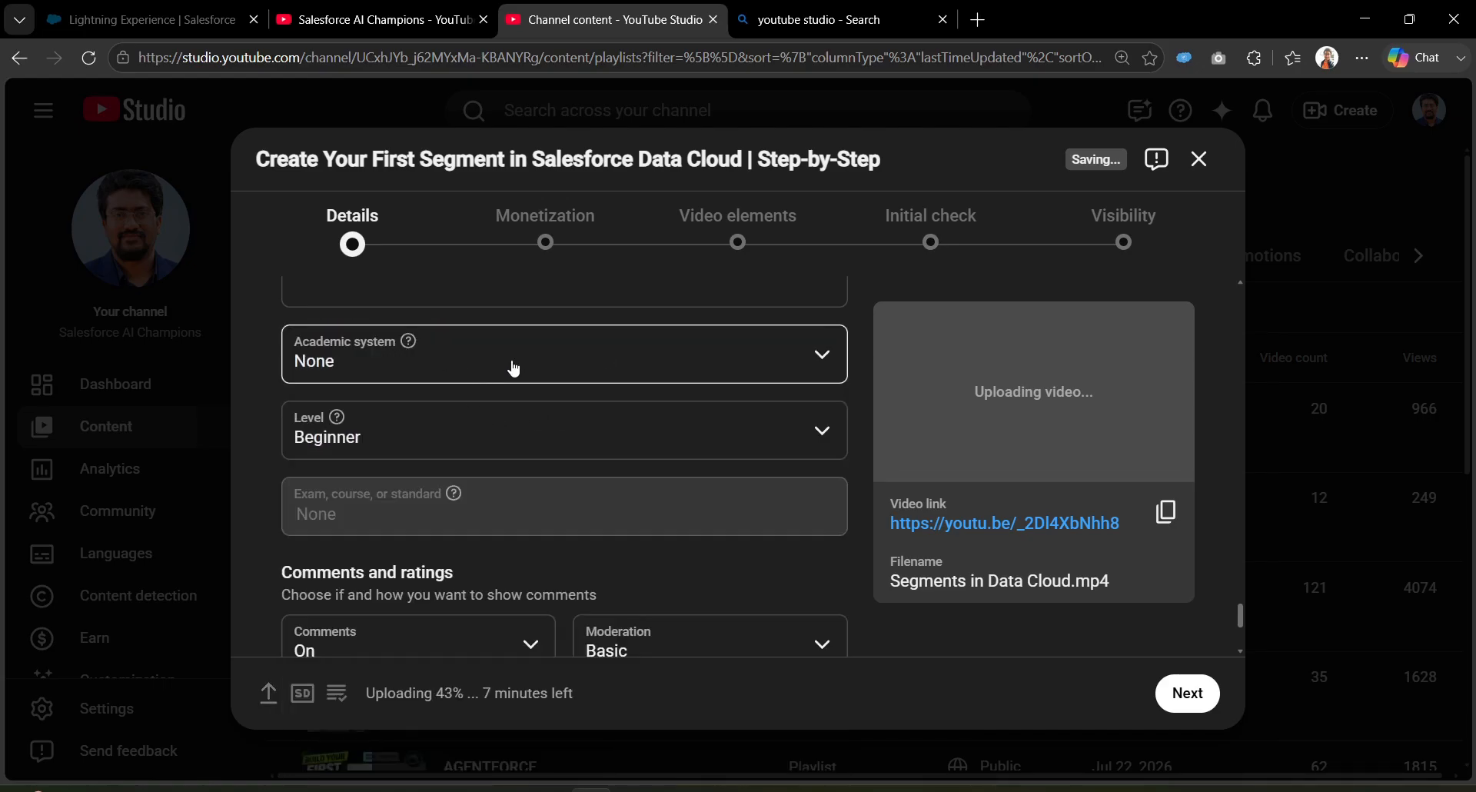
left_click(585, 445)
left_click(279, 404)
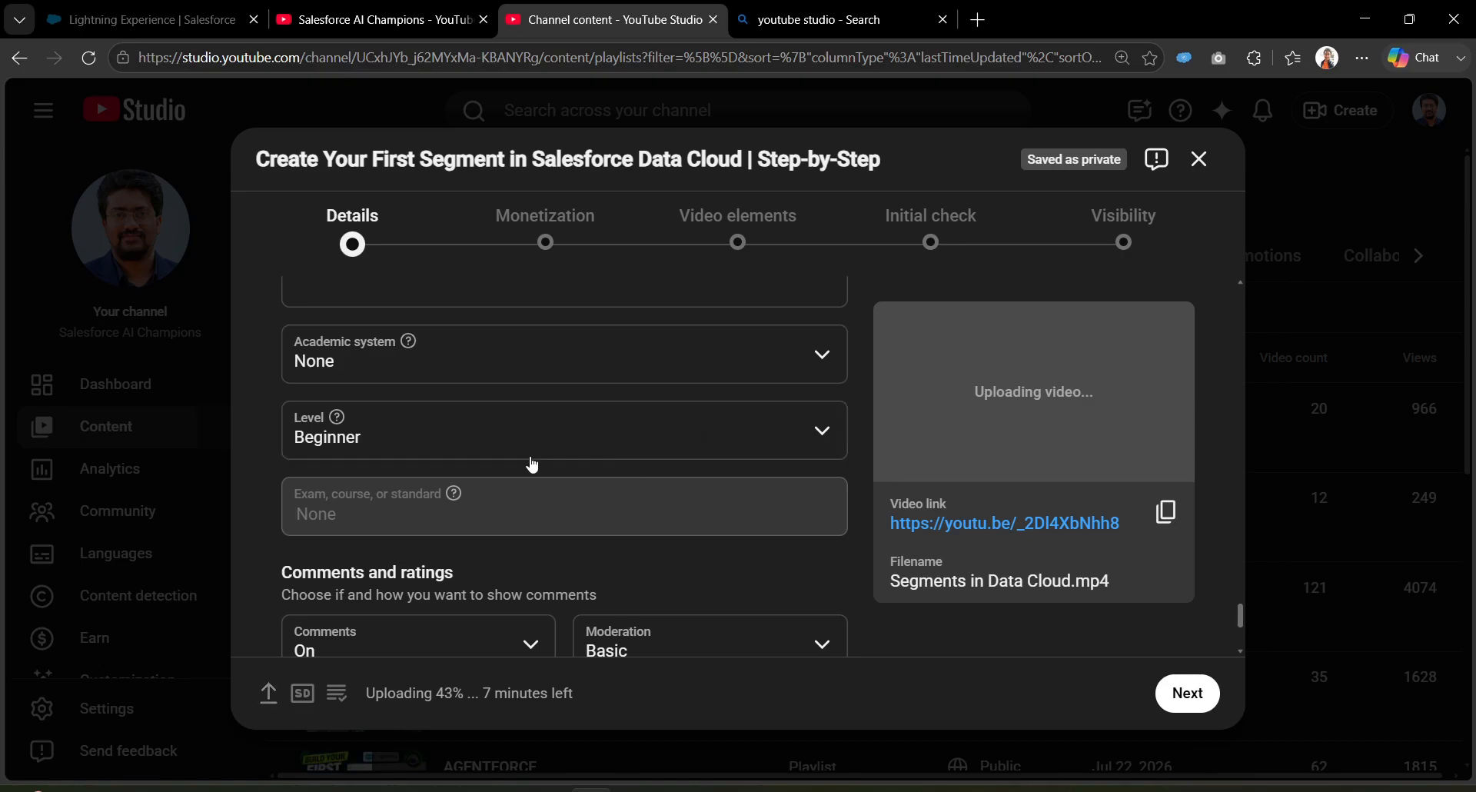
Step: Leave comments On with moderation kept at Basic
scroll(640, 521, "down", 2)
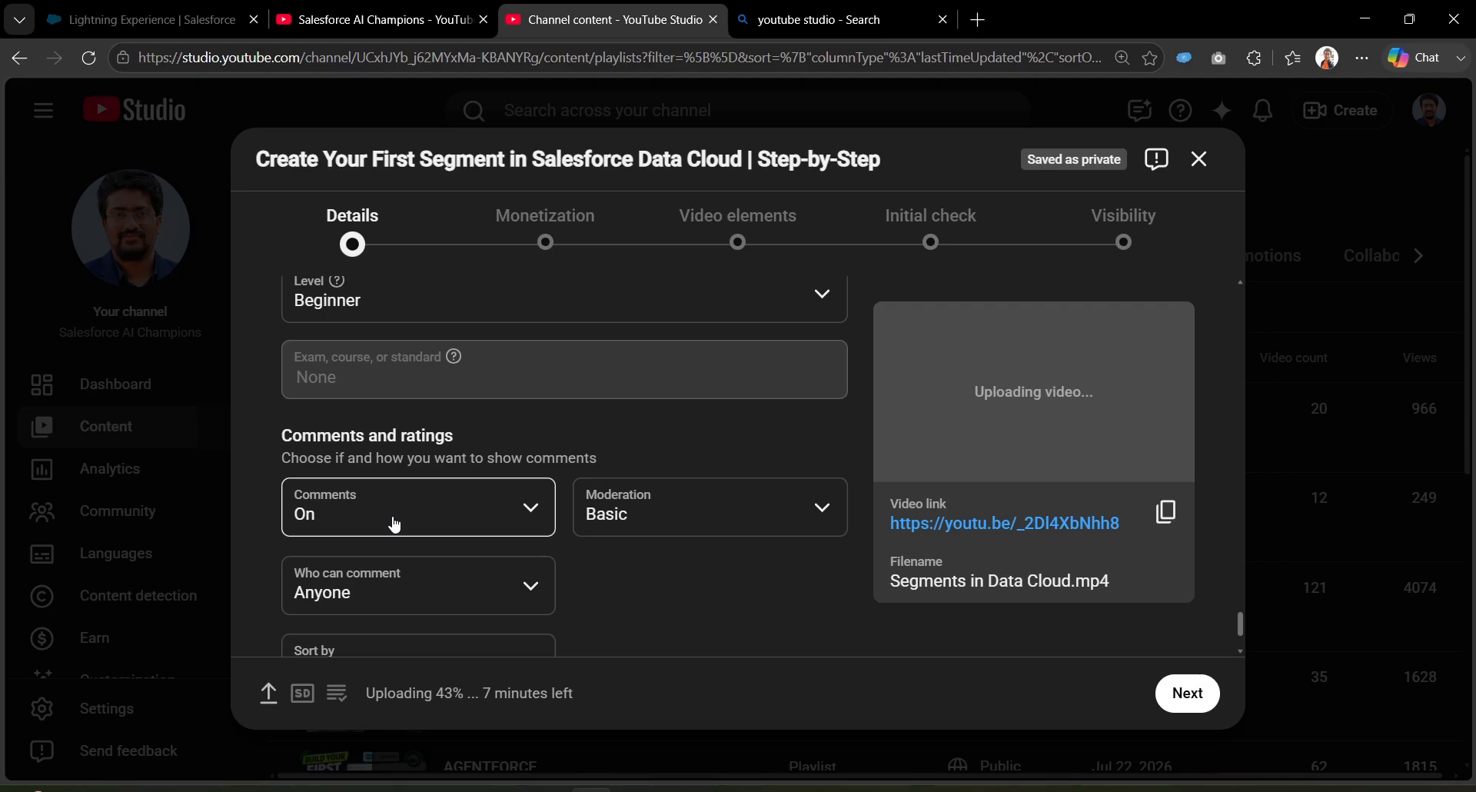
left_click(394, 523)
left_click(632, 555)
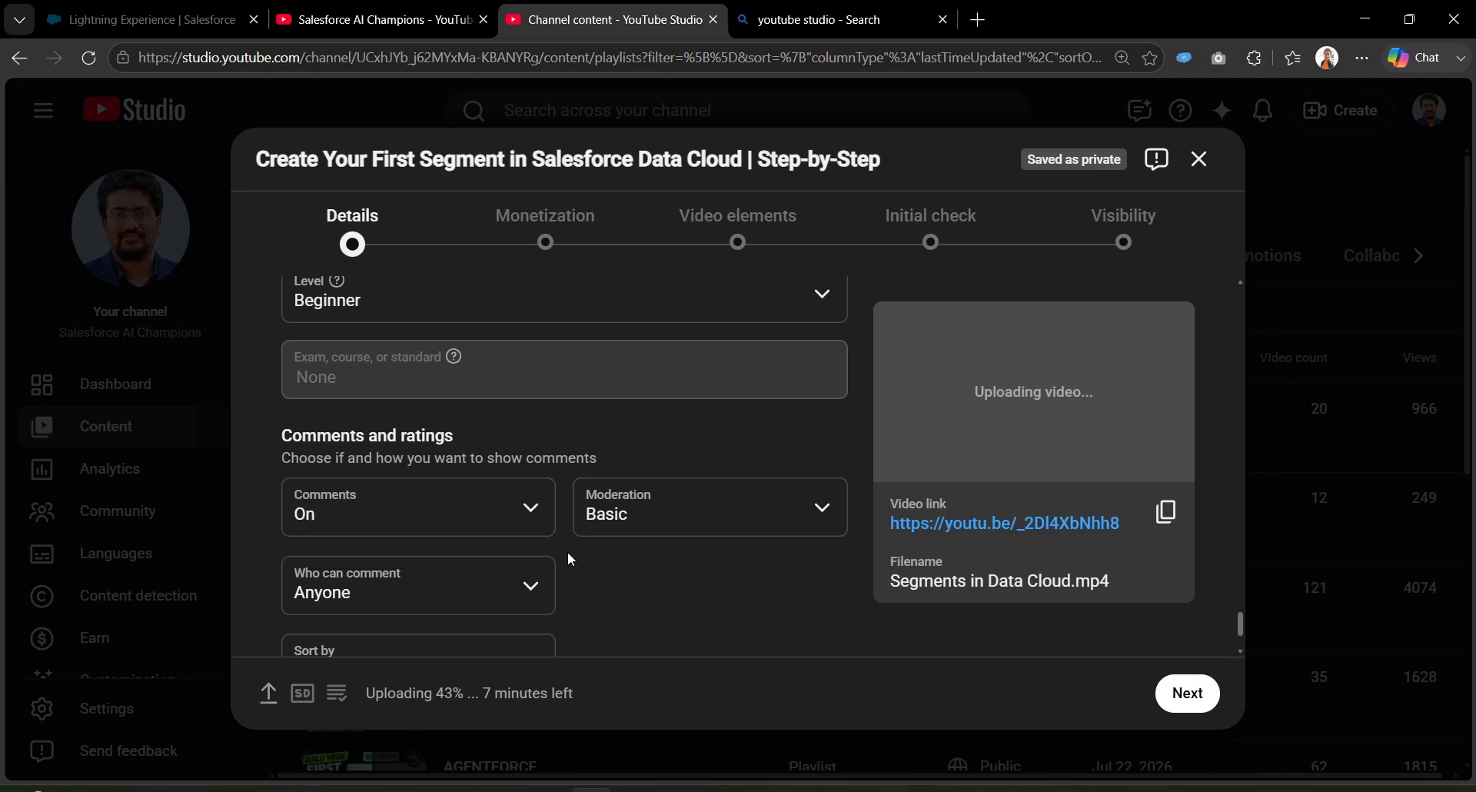
left_click(660, 519)
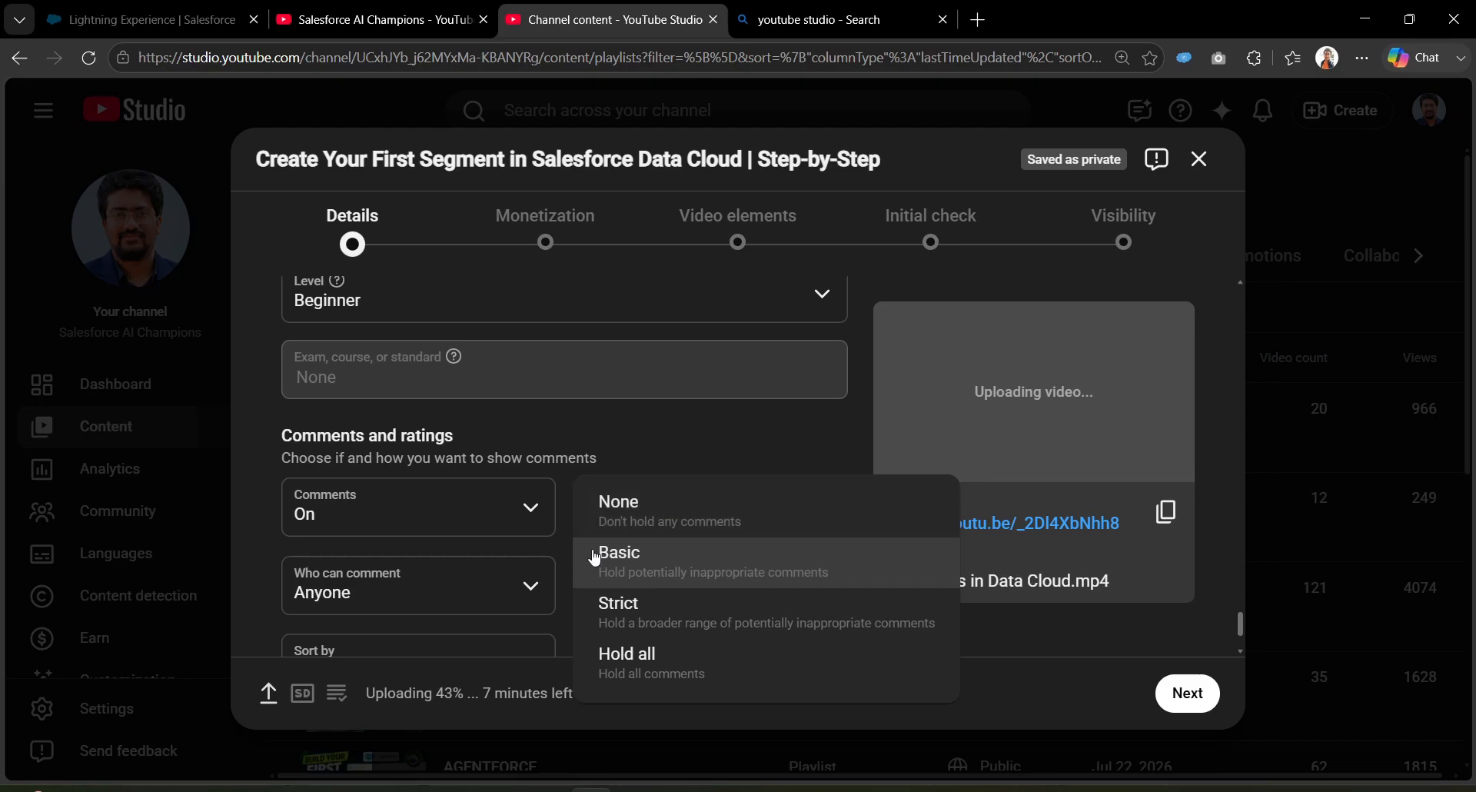
left_click(848, 584)
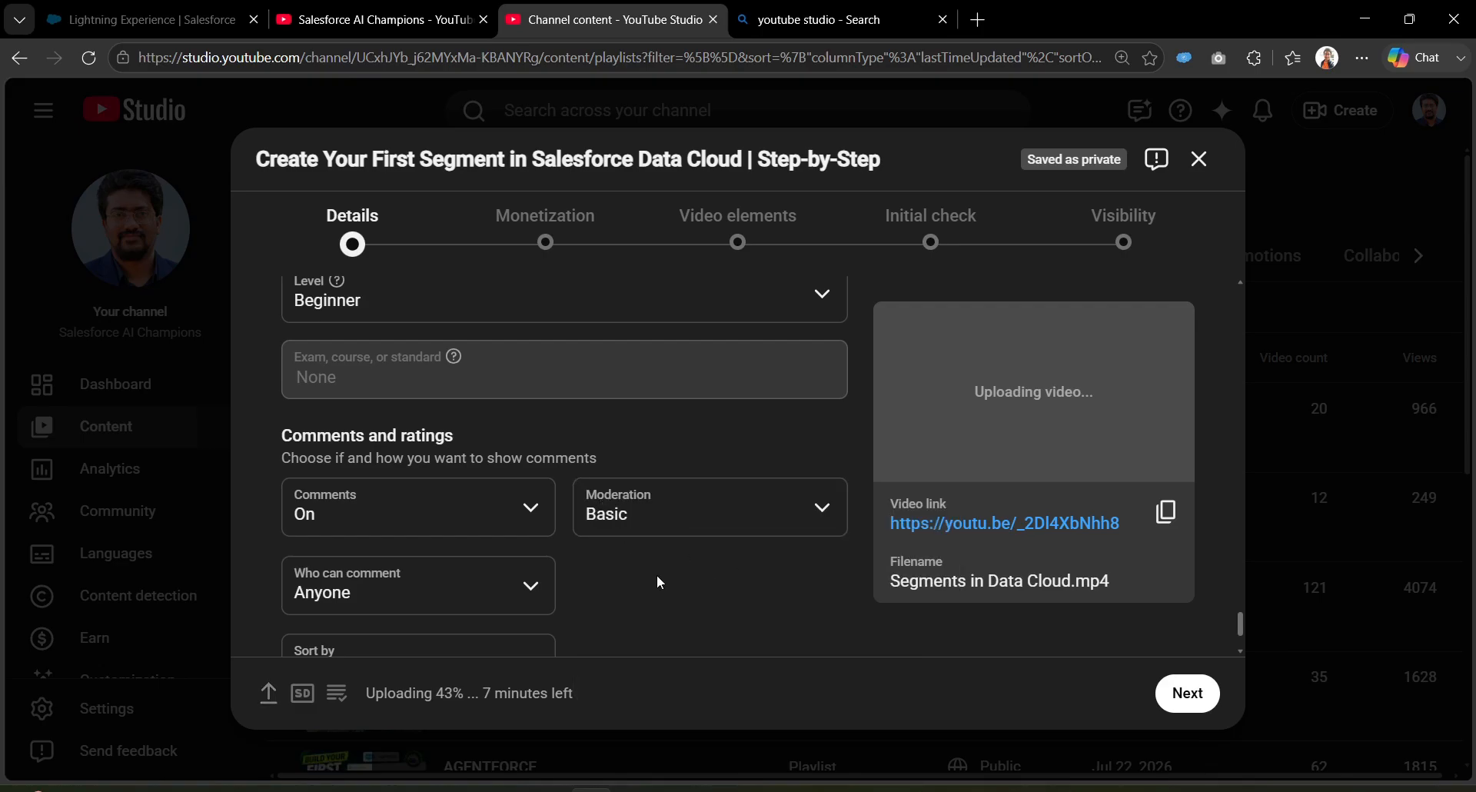
Step: Keep Who can comment at Anyone and advance to the Monetization step
scroll(615, 556, "down", 2)
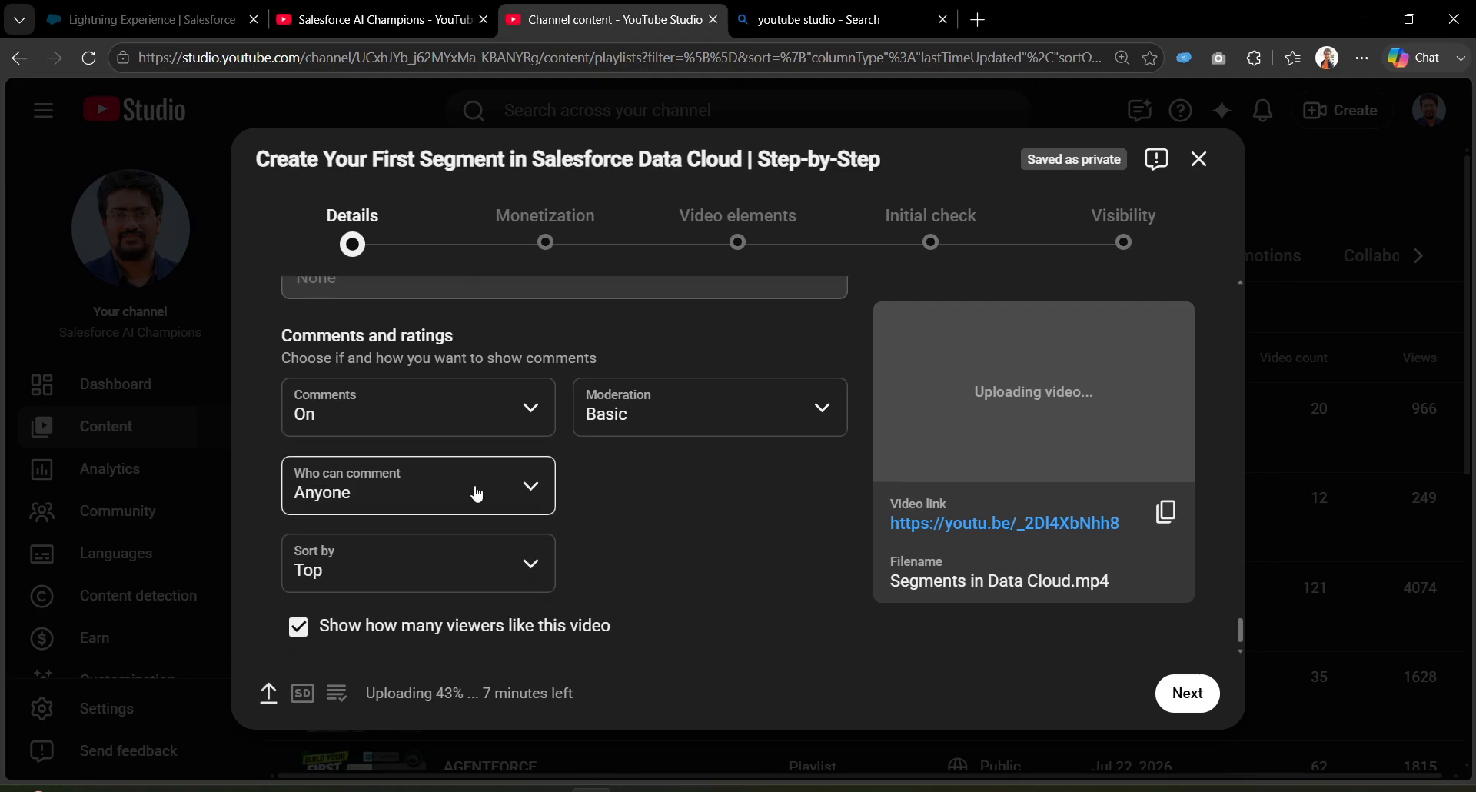
scroll(599, 529, "down", 1)
left_click(441, 459)
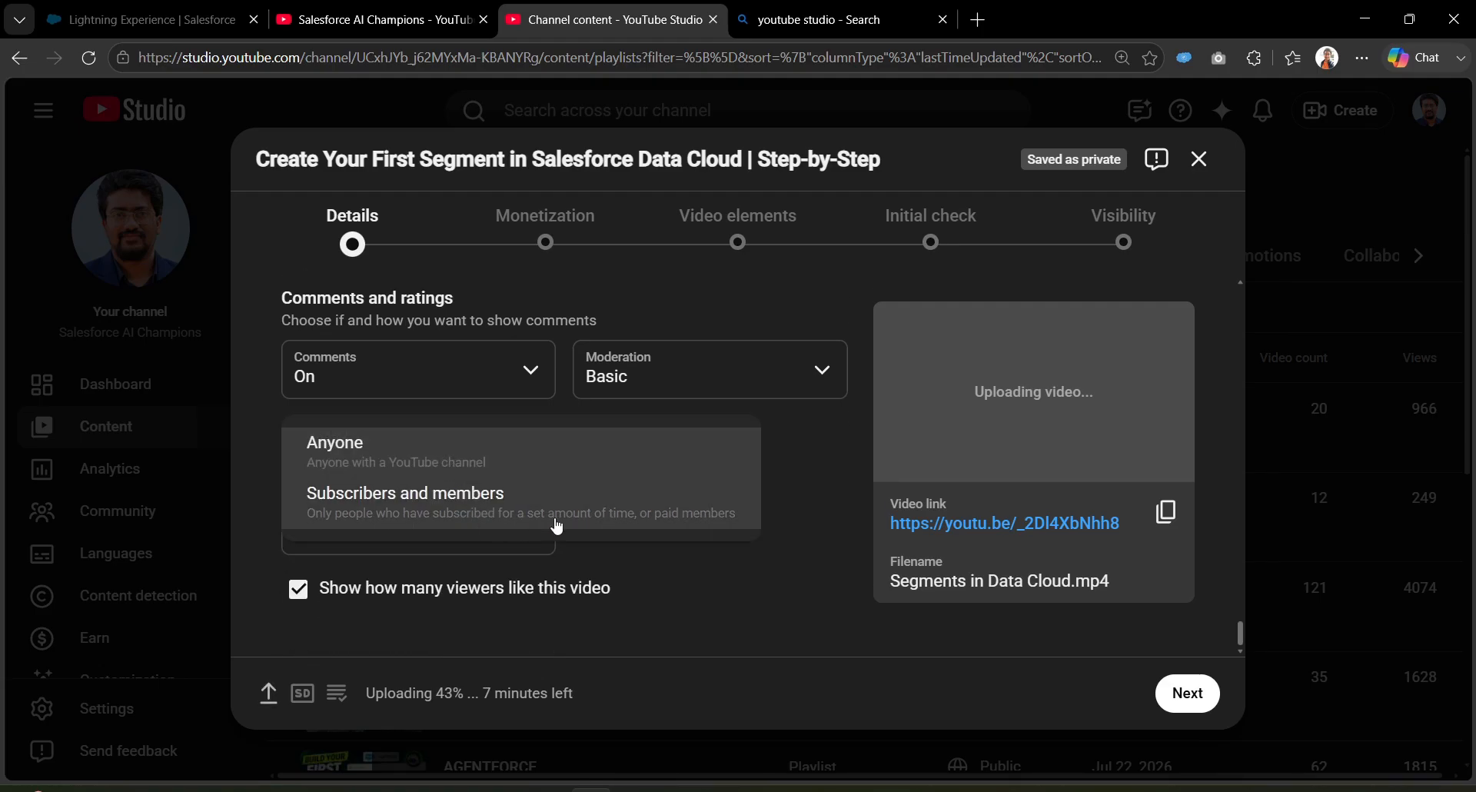
left_click(791, 522)
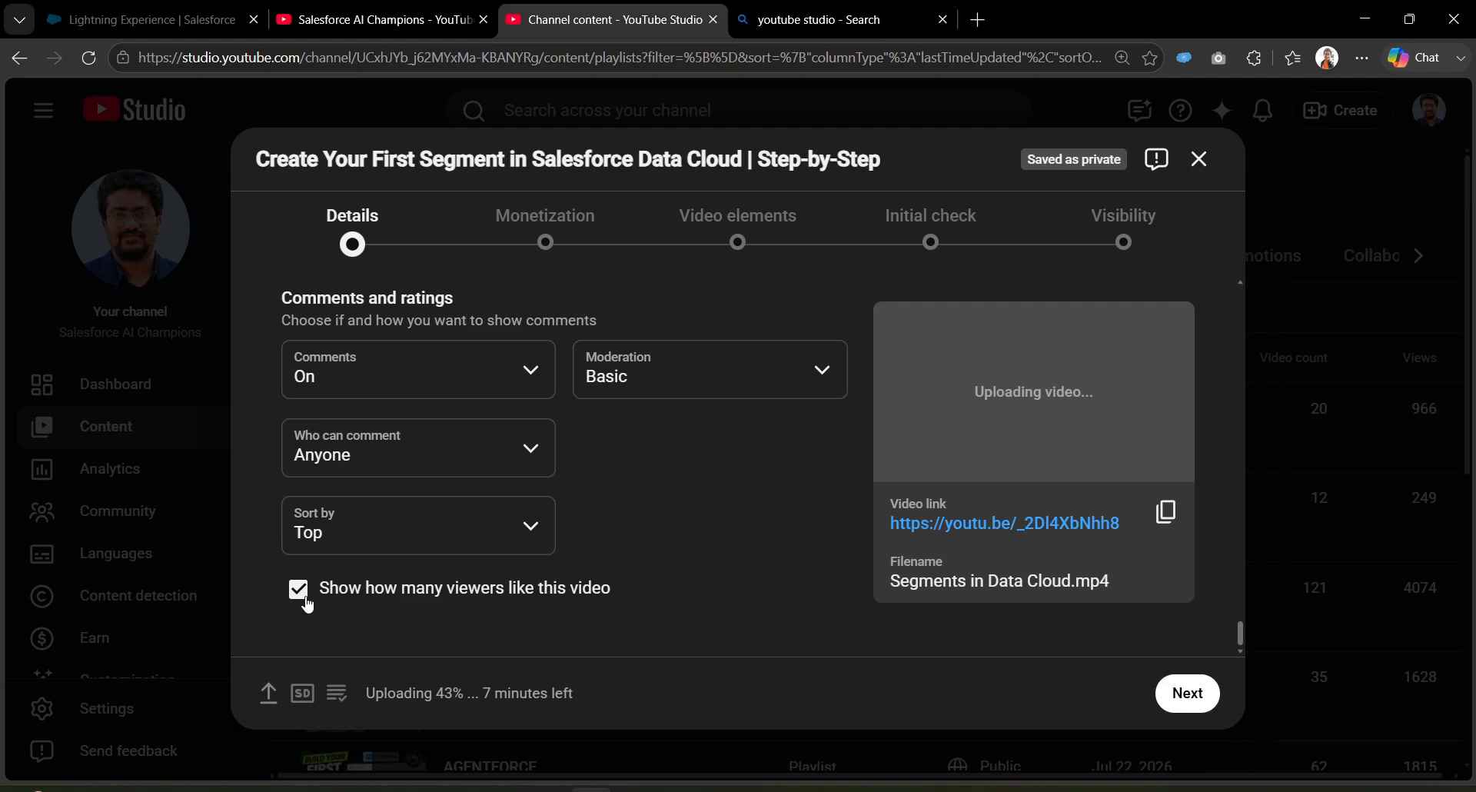
left_click_drag(1239, 630, 1242, 370)
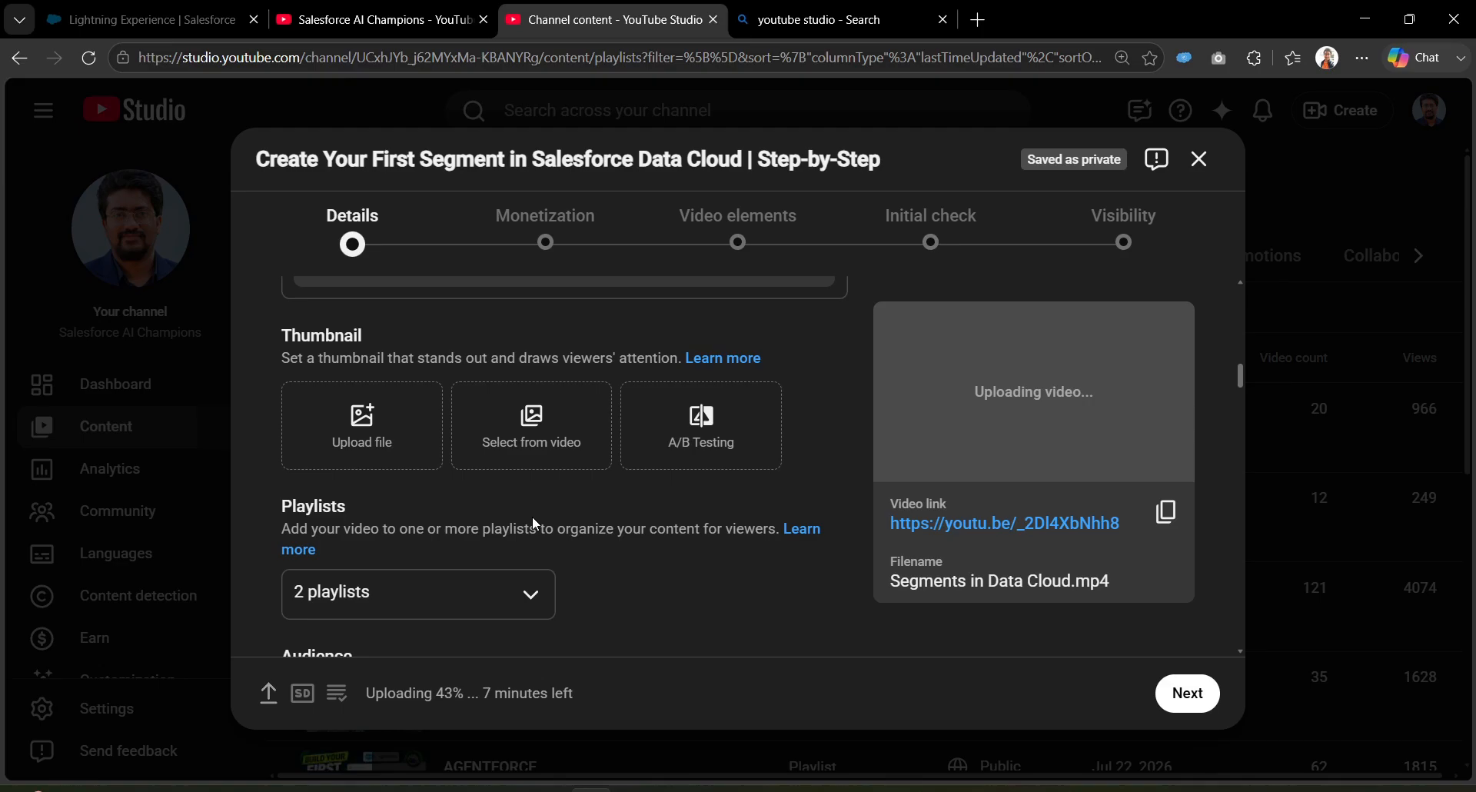
left_click(1193, 698)
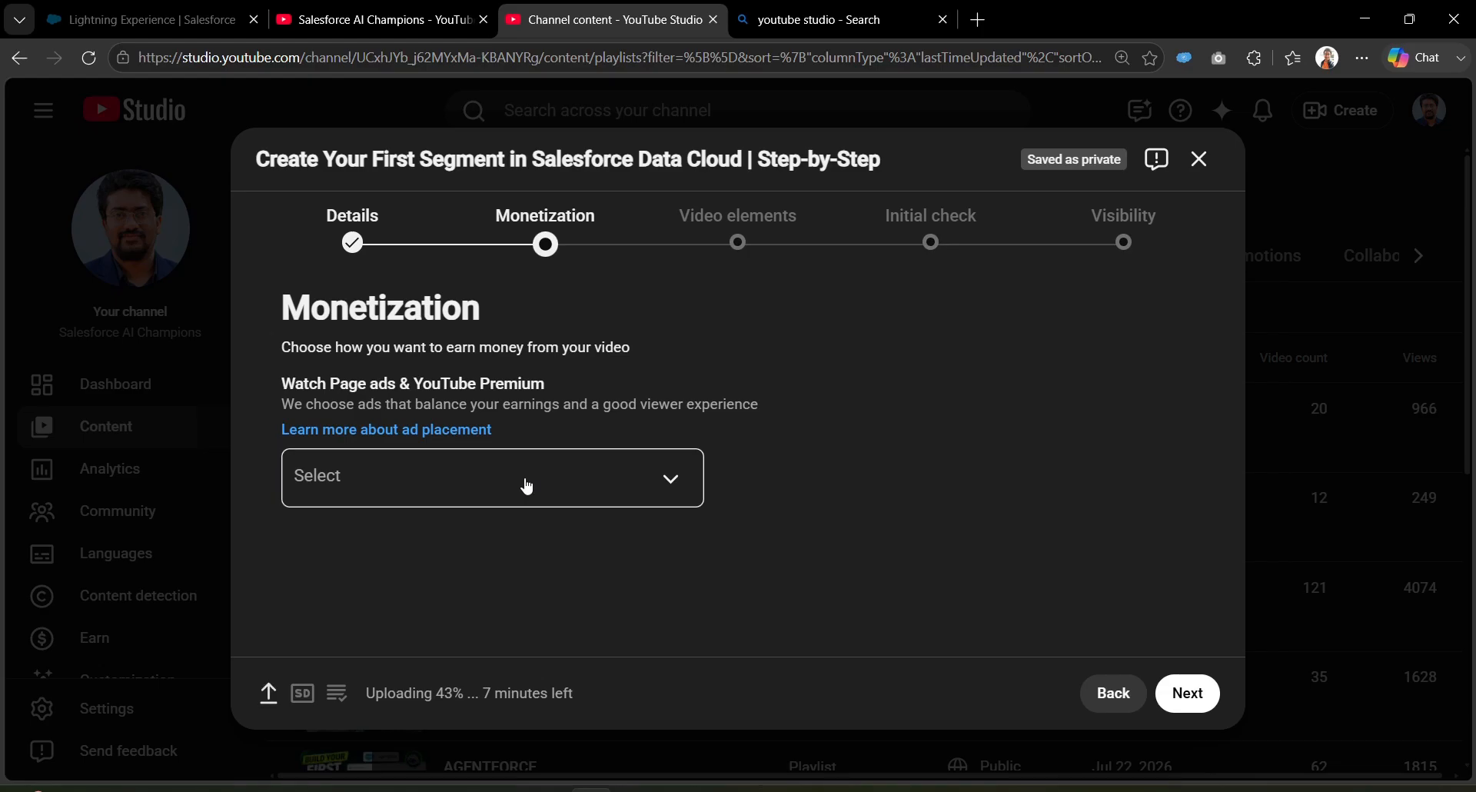
Step: Turn Watch Page ads On and confirm, leaving Show mid-roll ads checked
left_click(441, 485)
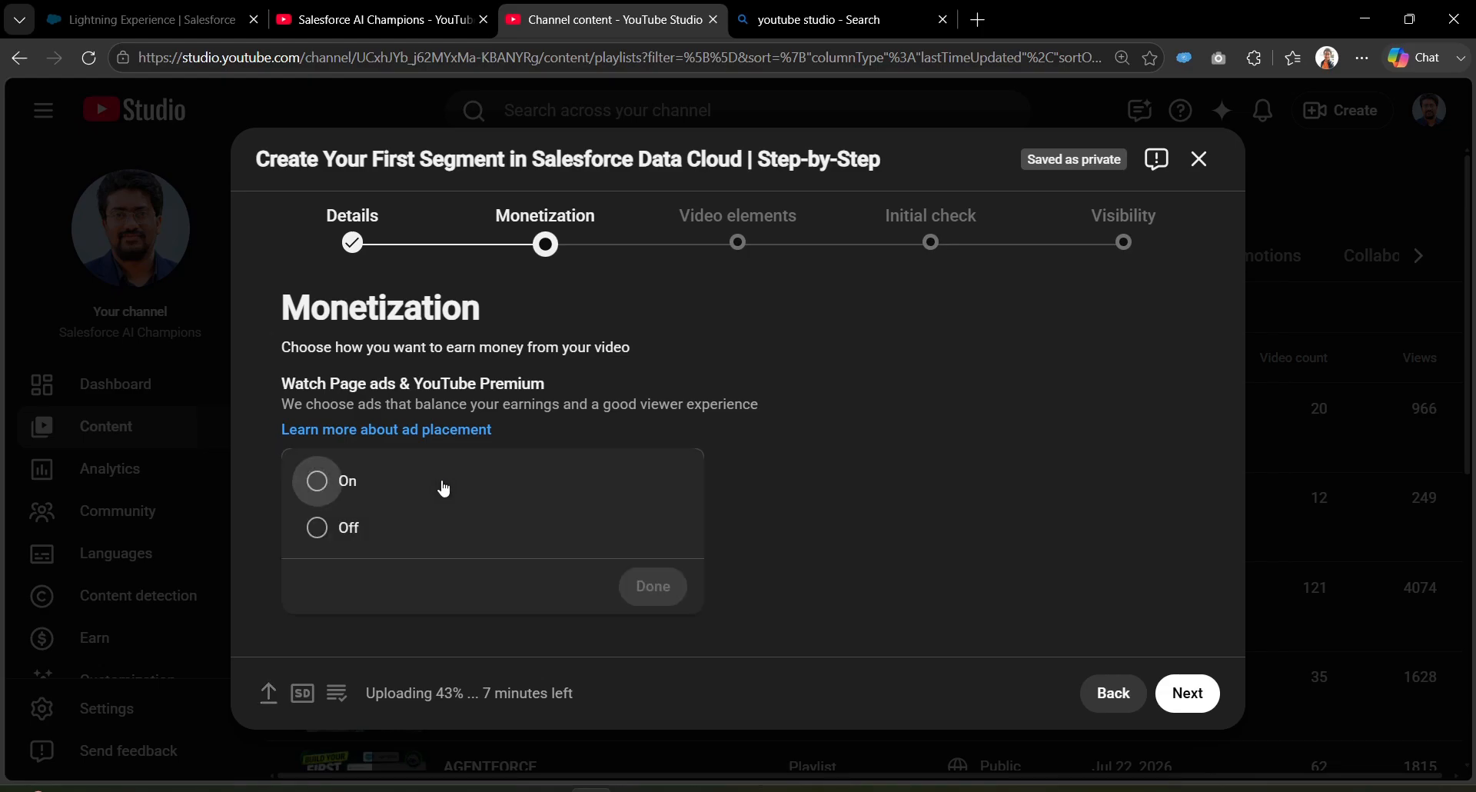
left_click(344, 485)
left_click(654, 586)
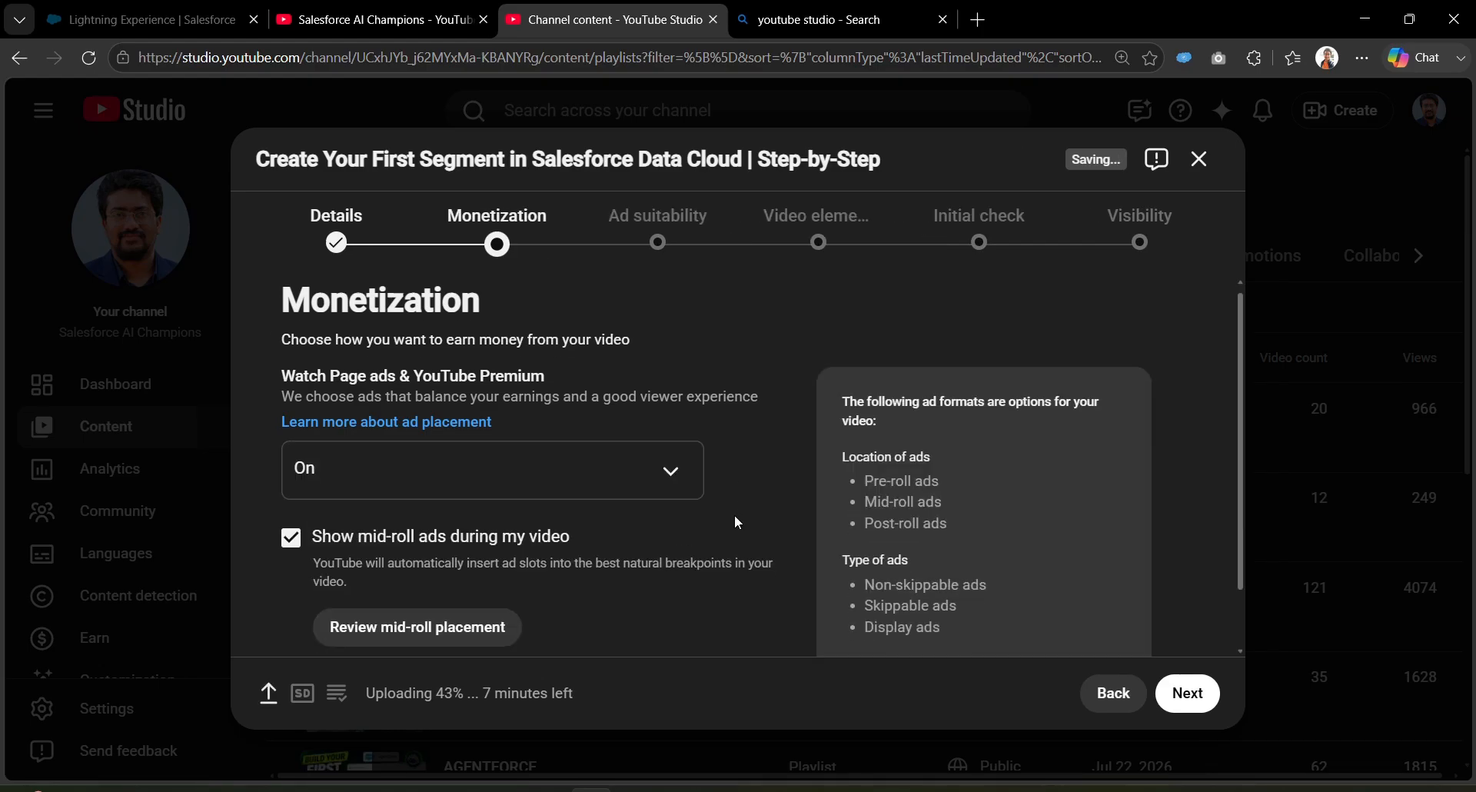
scroll(735, 514, "down", 1)
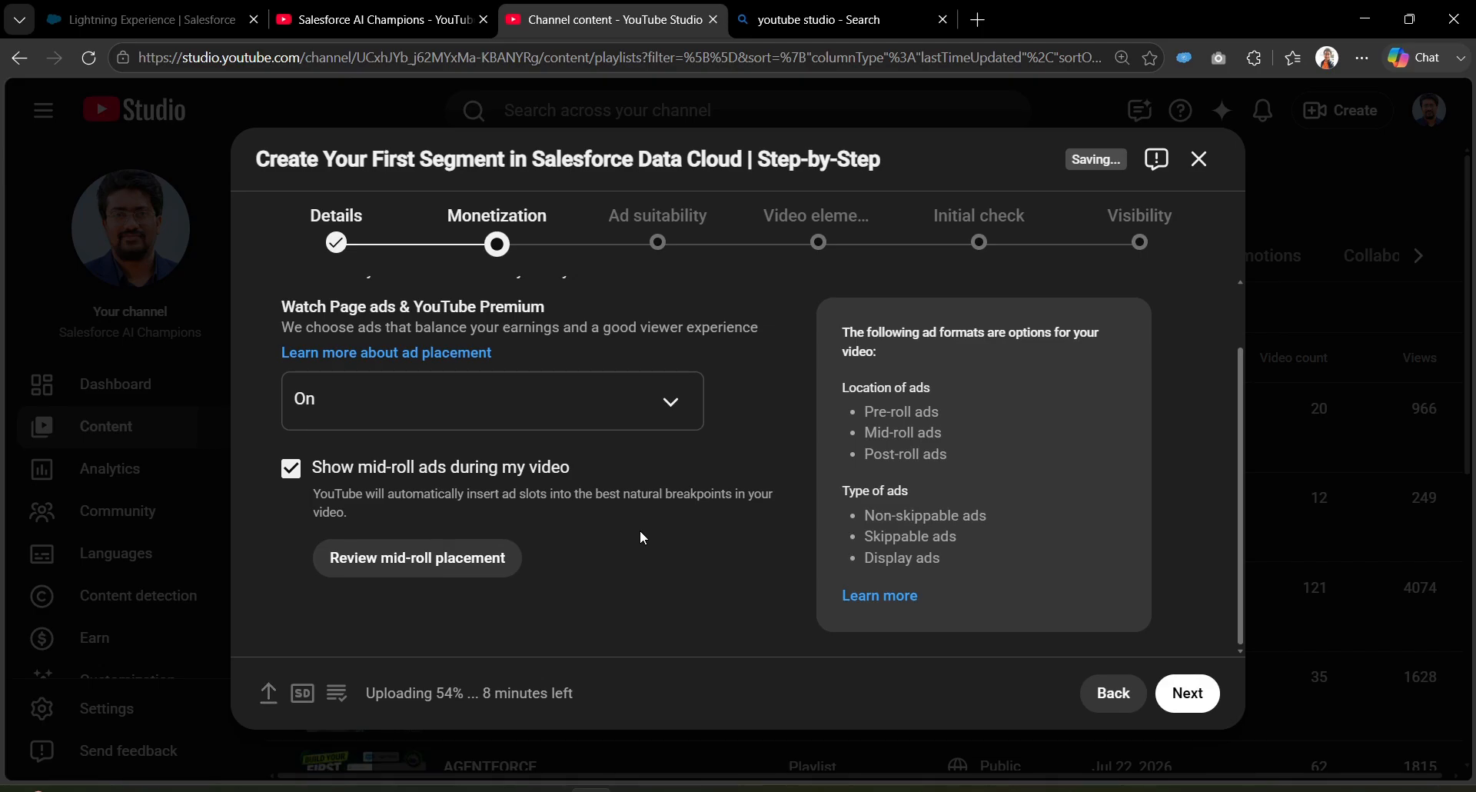
scroll(643, 538, "up", 1)
scroll(643, 538, "down", 1)
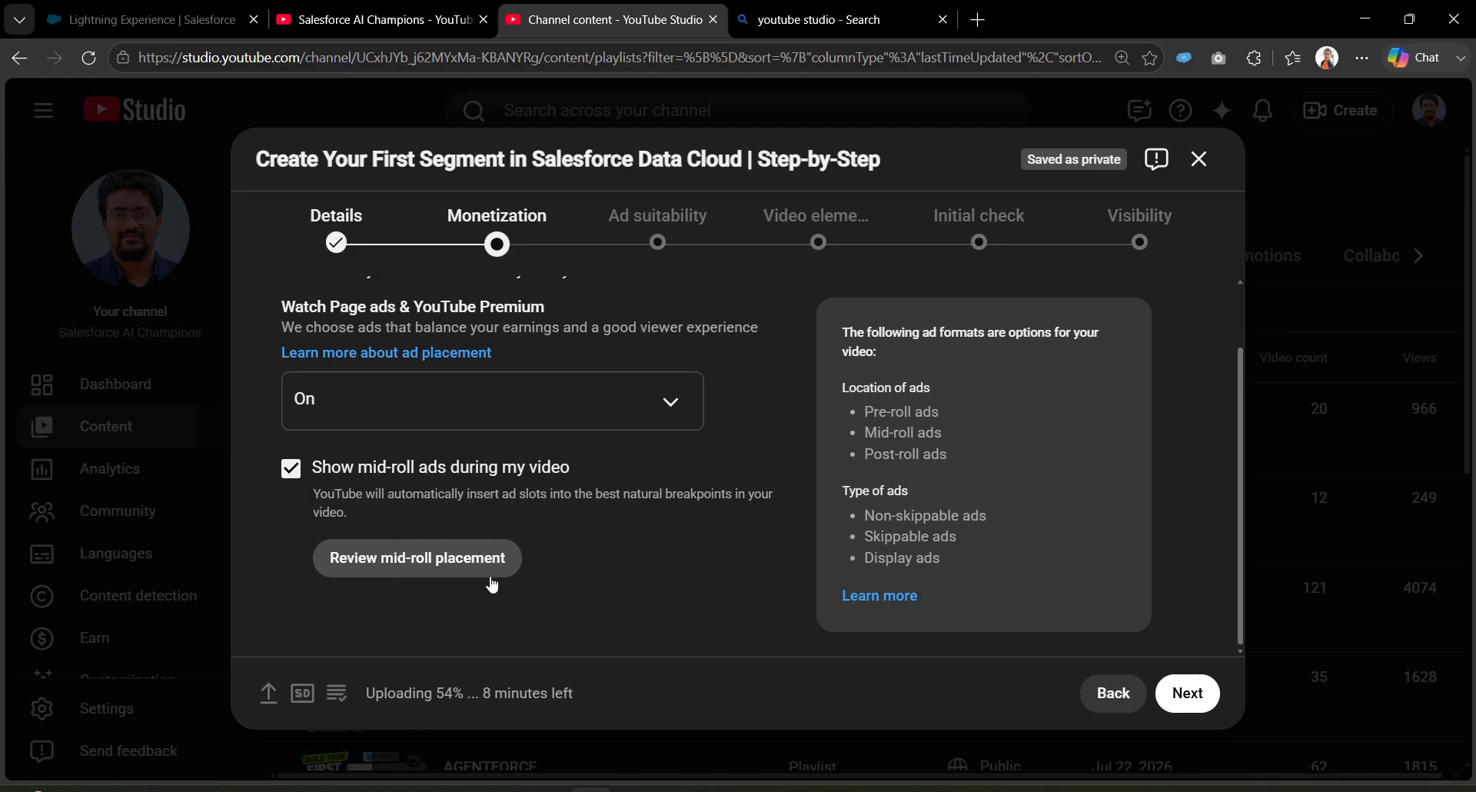
scroll(722, 438, "up", 1)
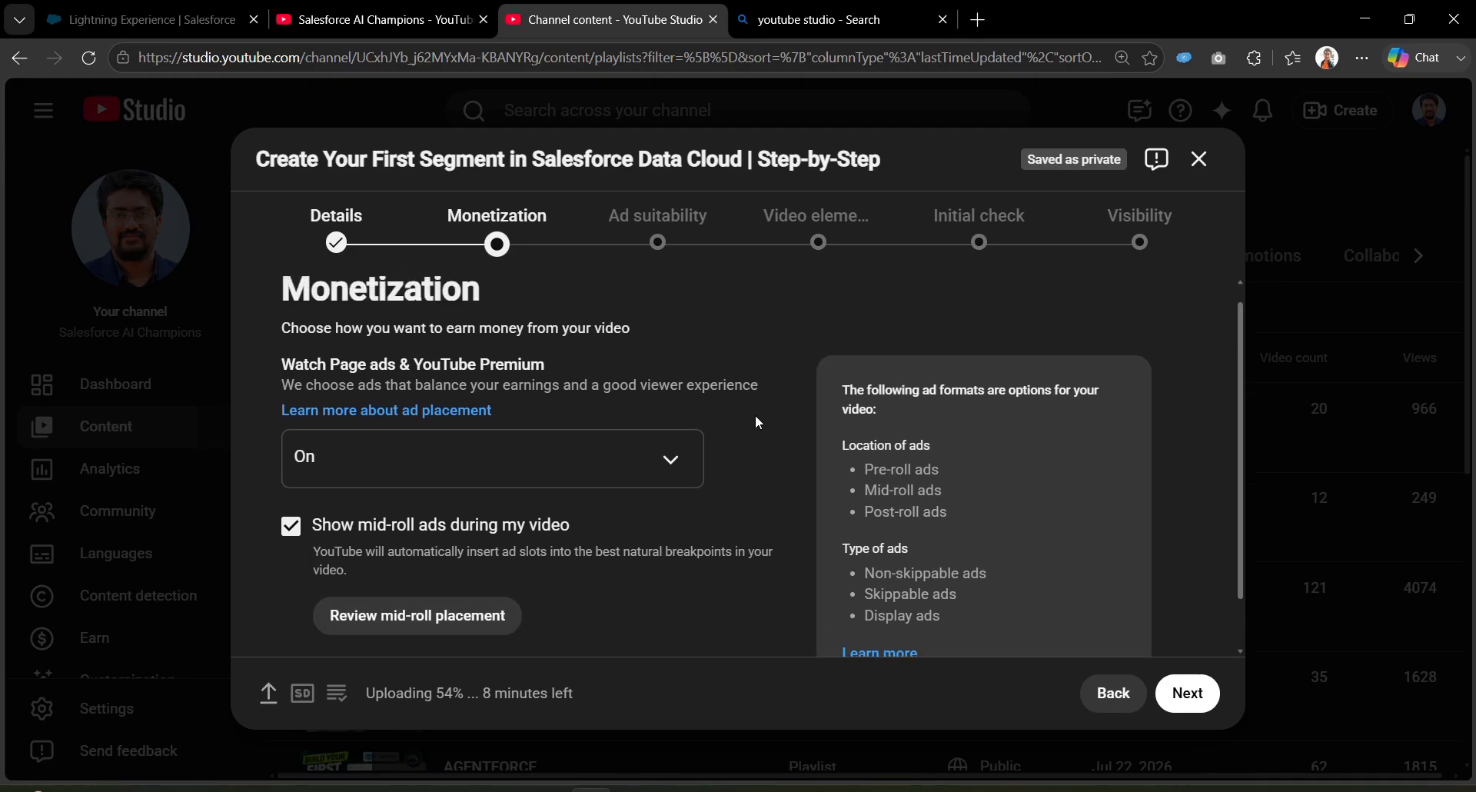
Step: Advance to Ad suitability and scroll through all the content category cards
left_click(1187, 694)
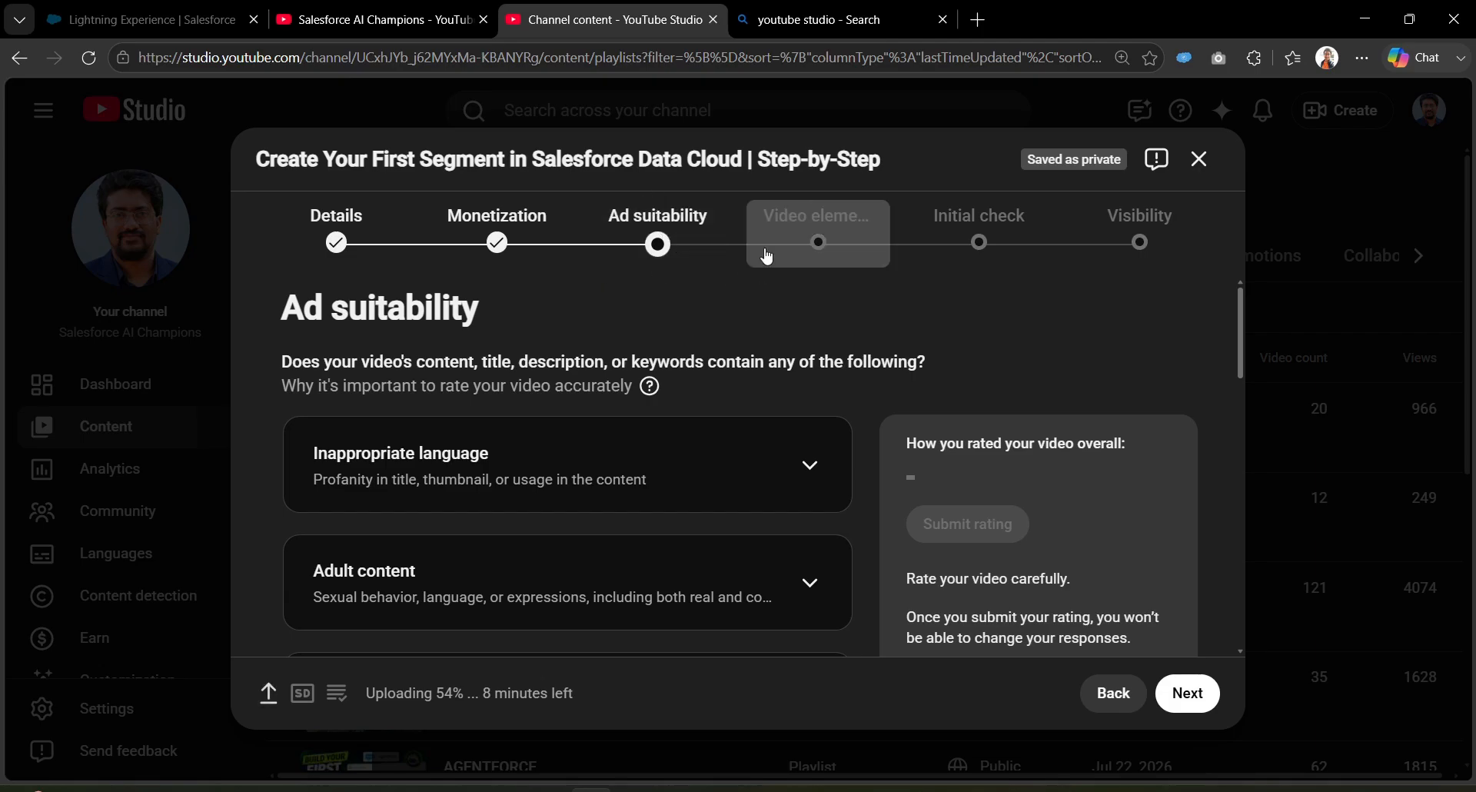
scroll(914, 605, "down", 14)
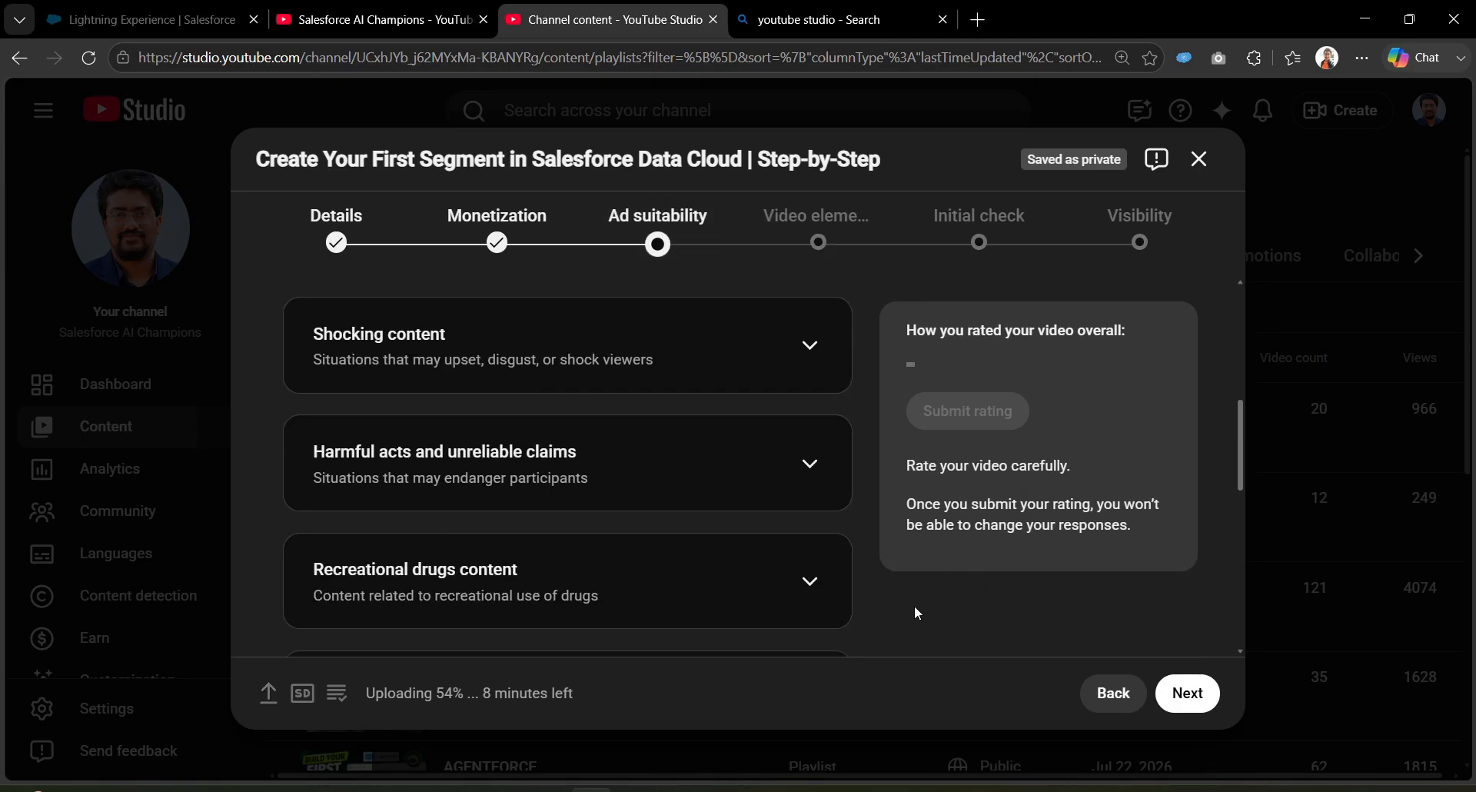
scroll(767, 473, "up", 14)
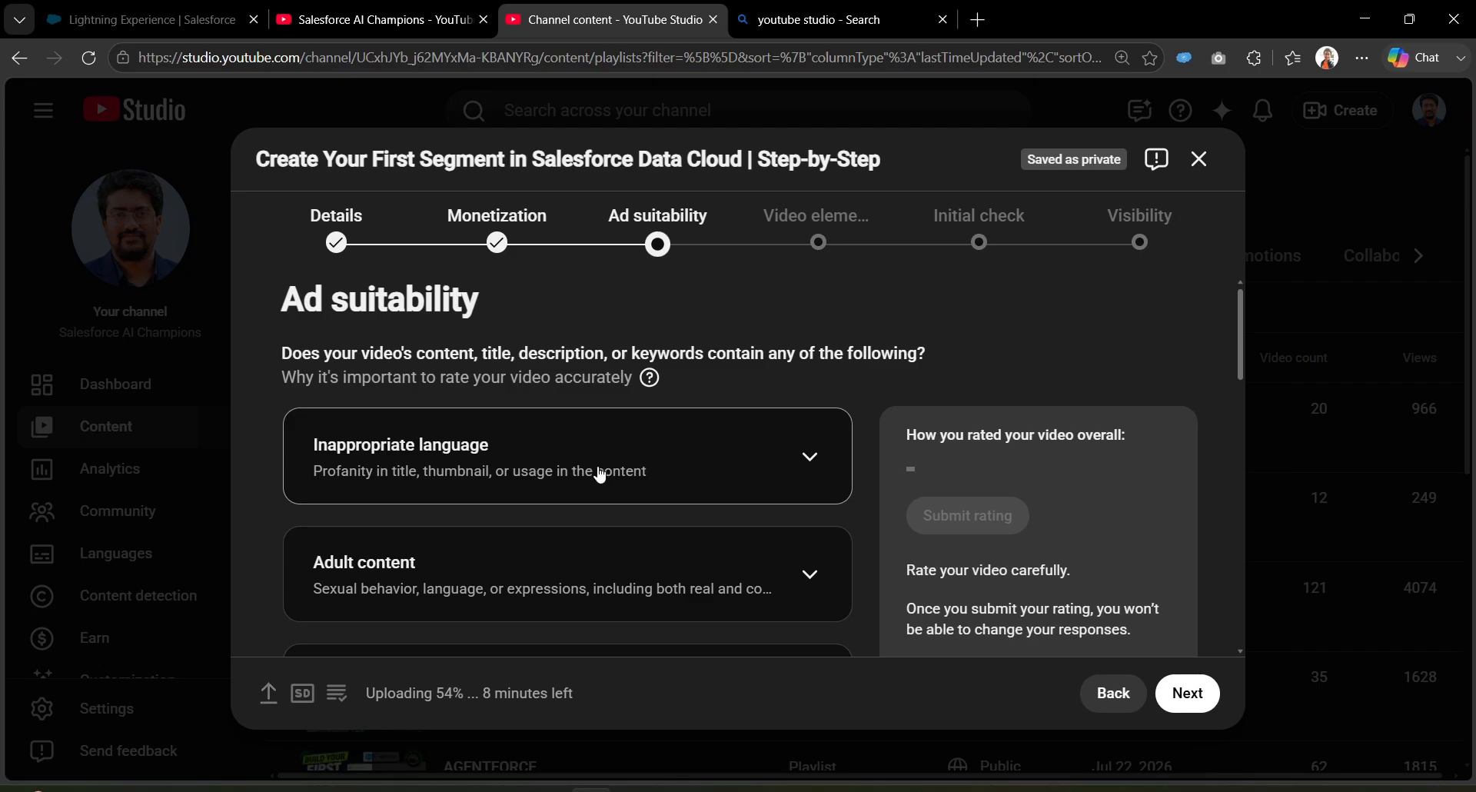
scroll(702, 452, "down", 2)
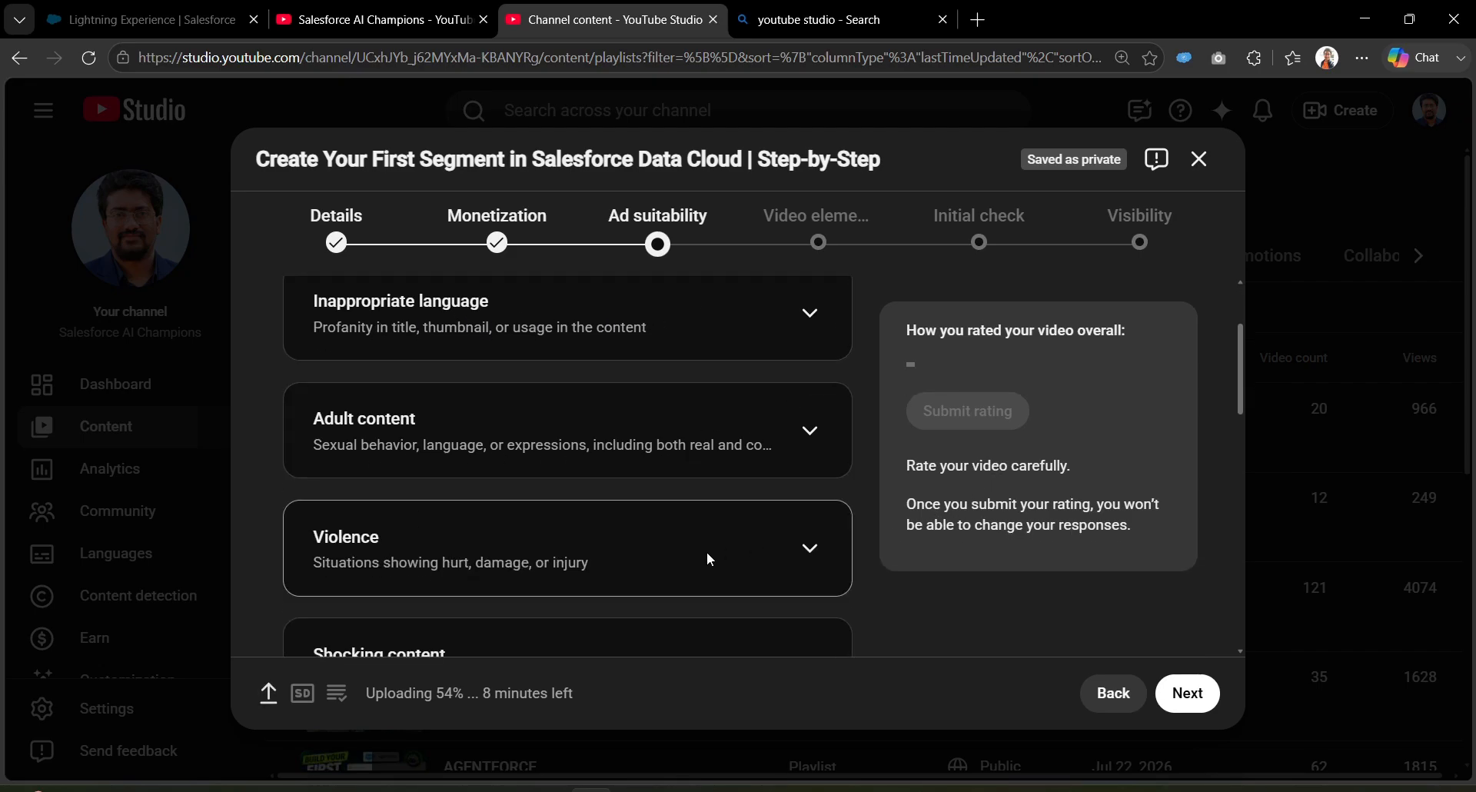
scroll(531, 571, "down", 2)
scroll(557, 581, "down", 2)
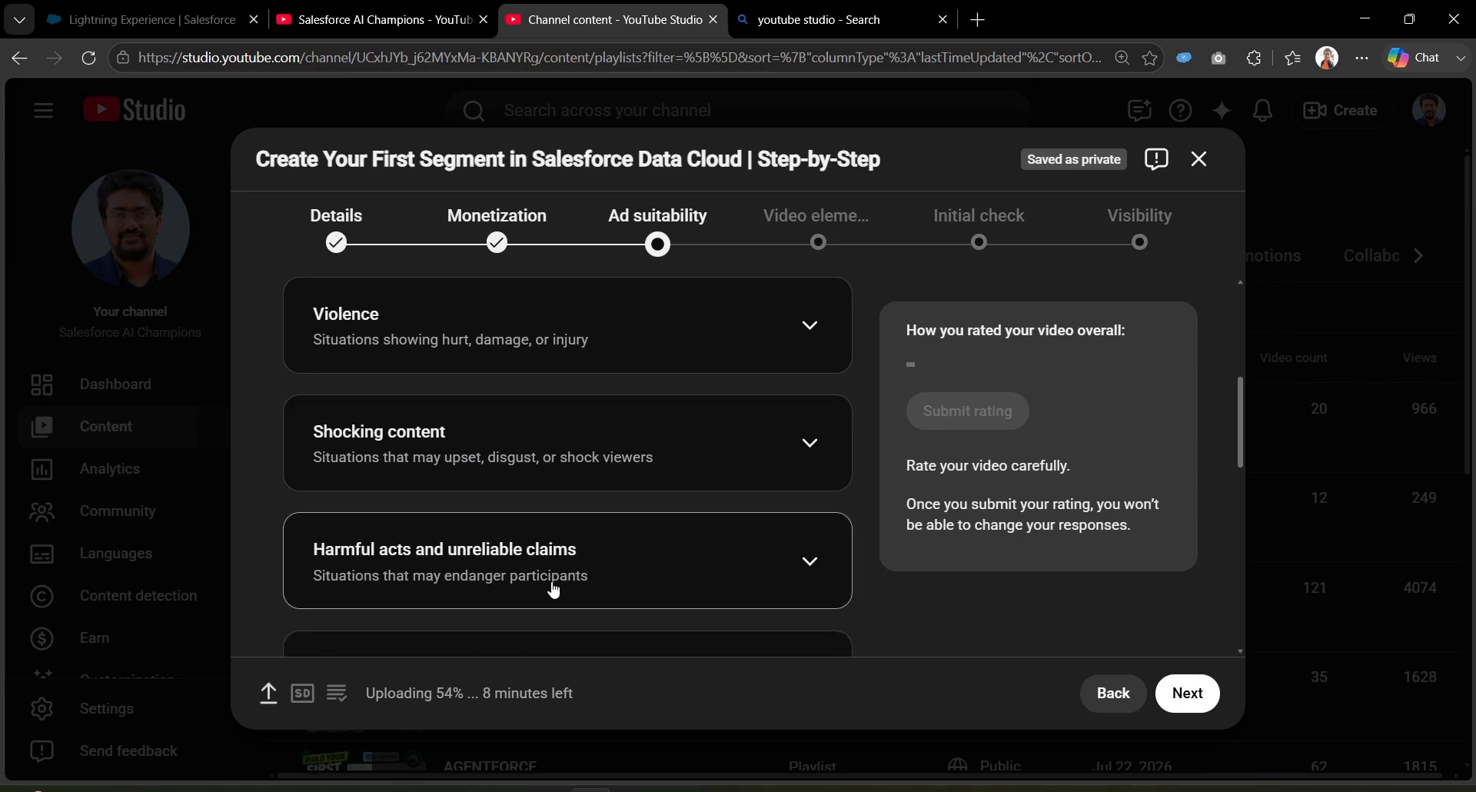
scroll(538, 572, "down", 2)
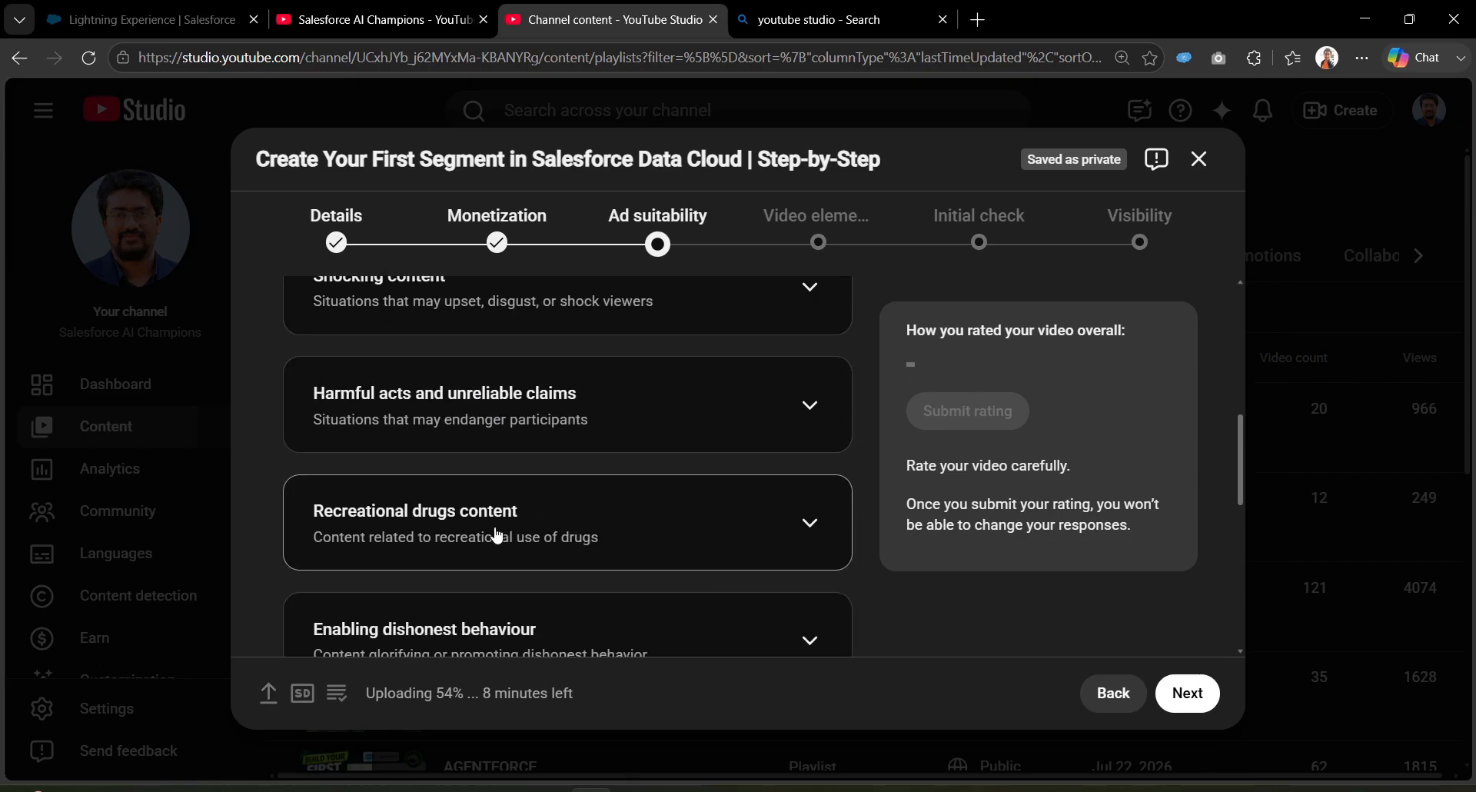
scroll(596, 576, "down", 2)
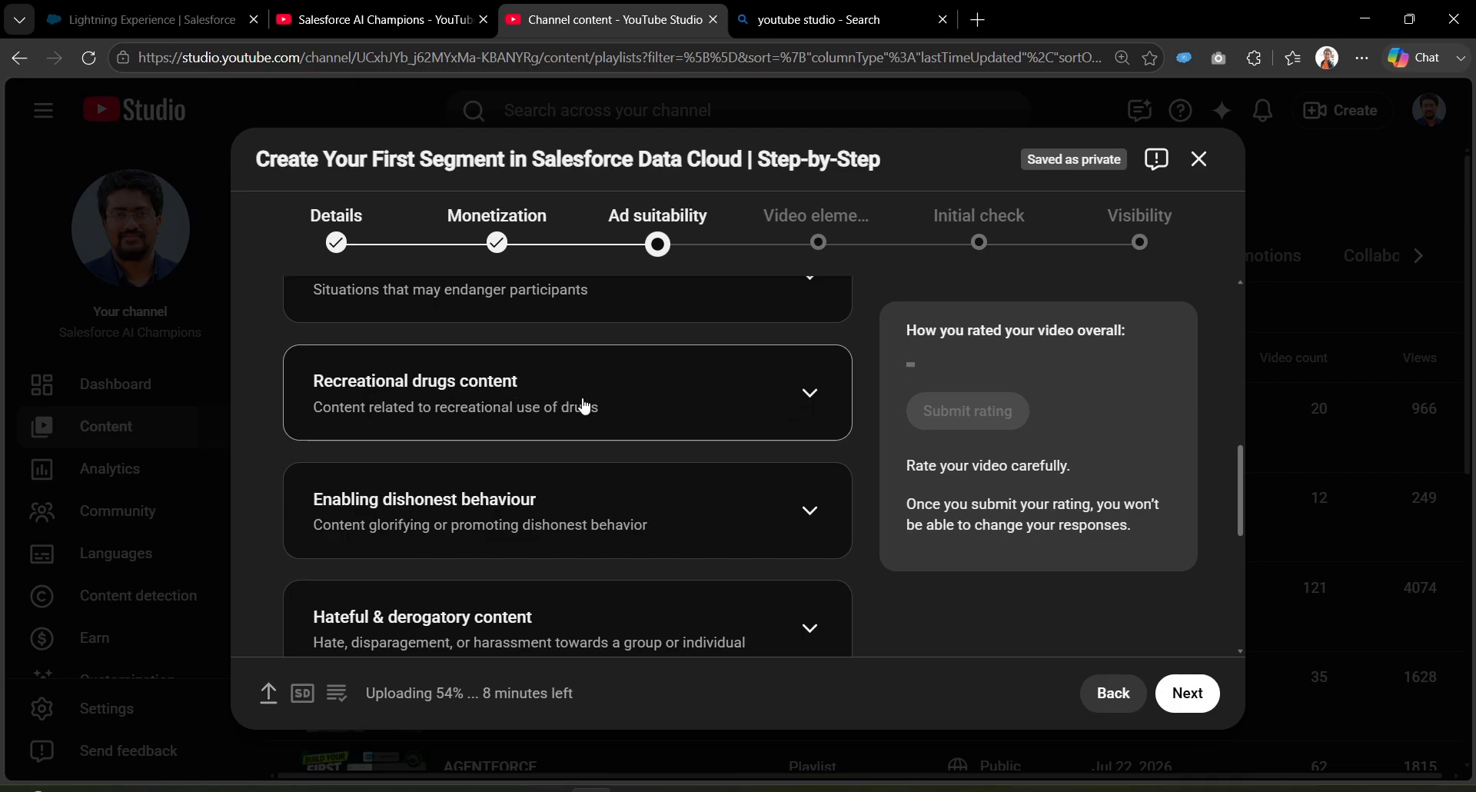
scroll(484, 517, "down", 2)
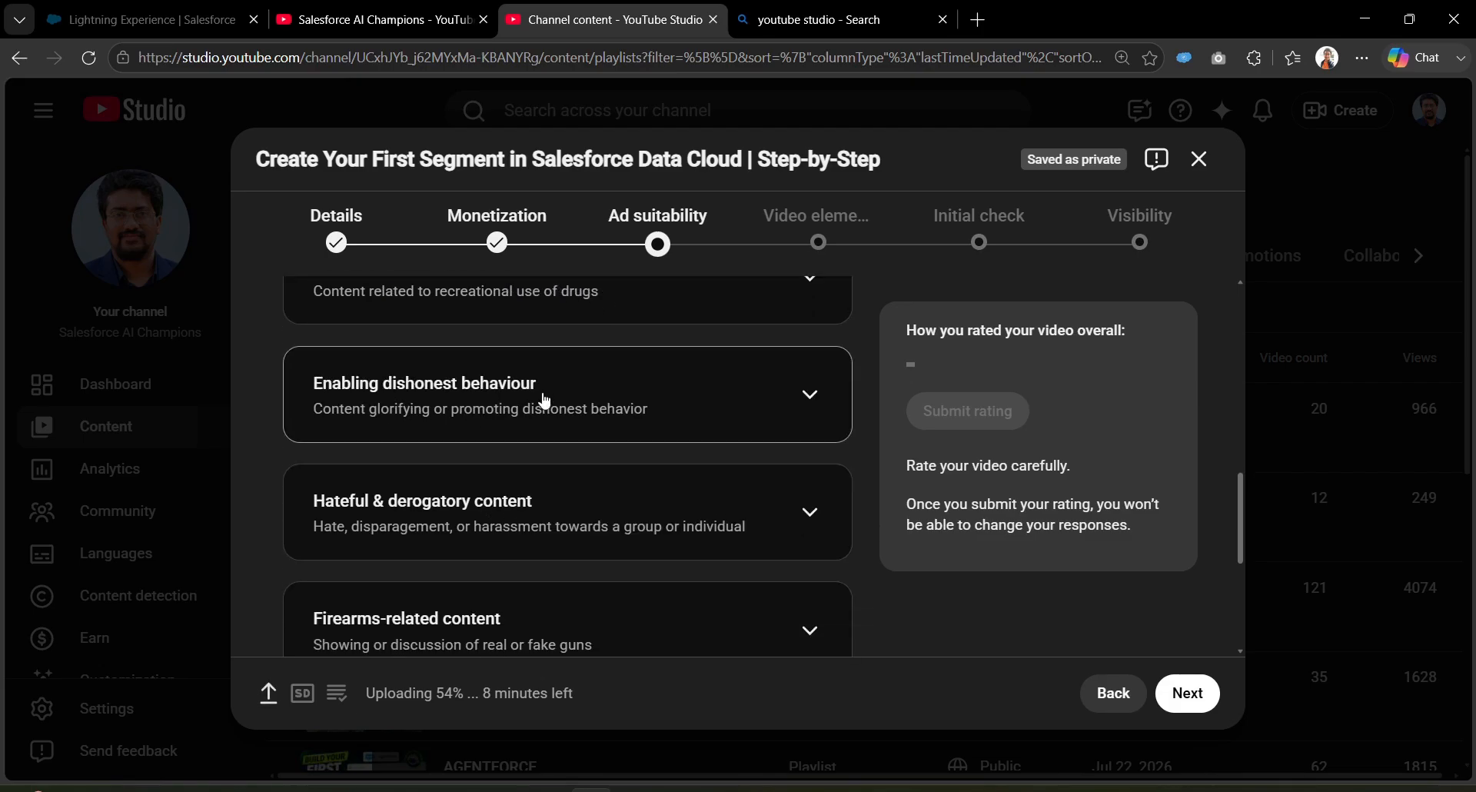
scroll(499, 517, "down", 2)
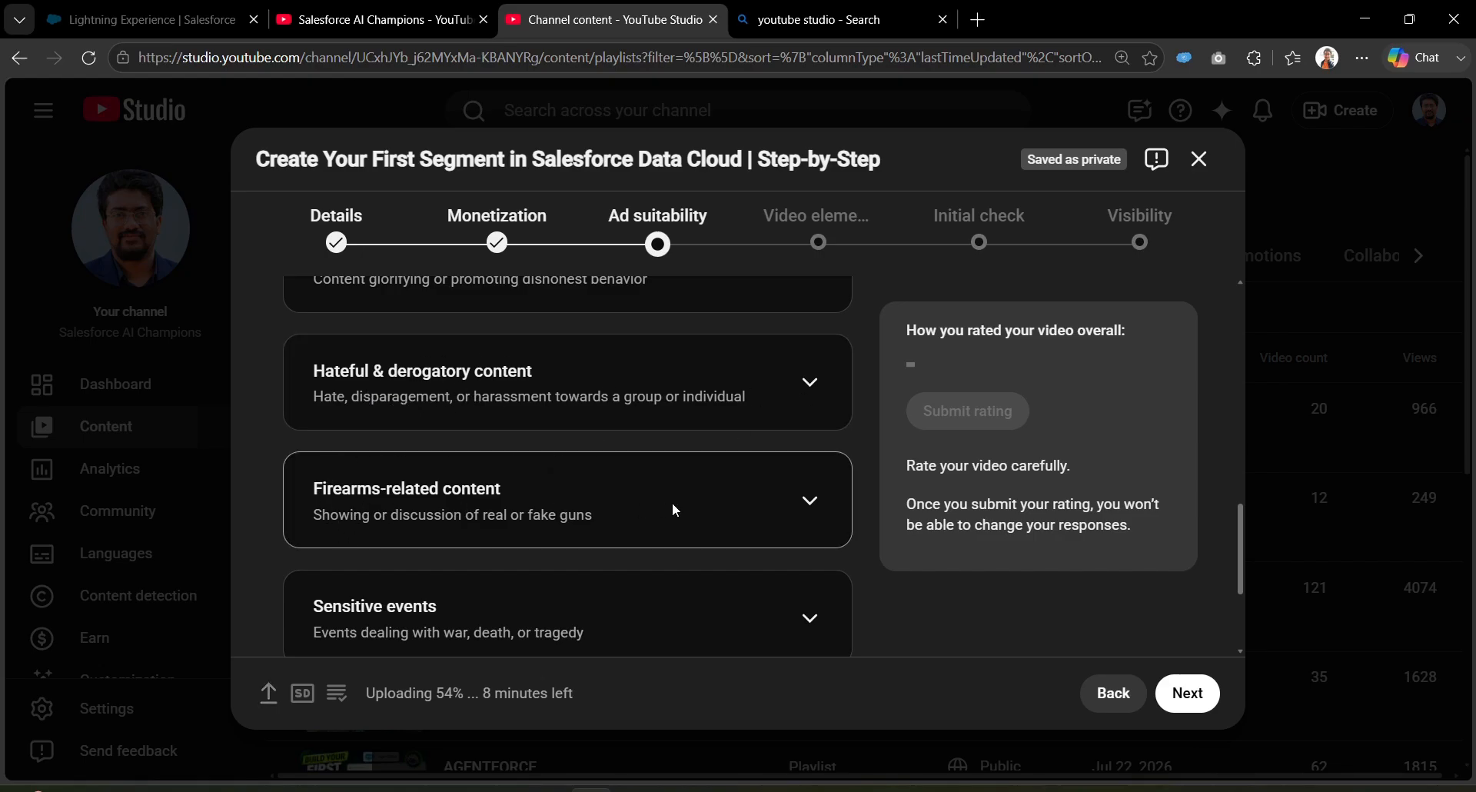
scroll(661, 515, "down", 1)
scroll(500, 560, "down", 2)
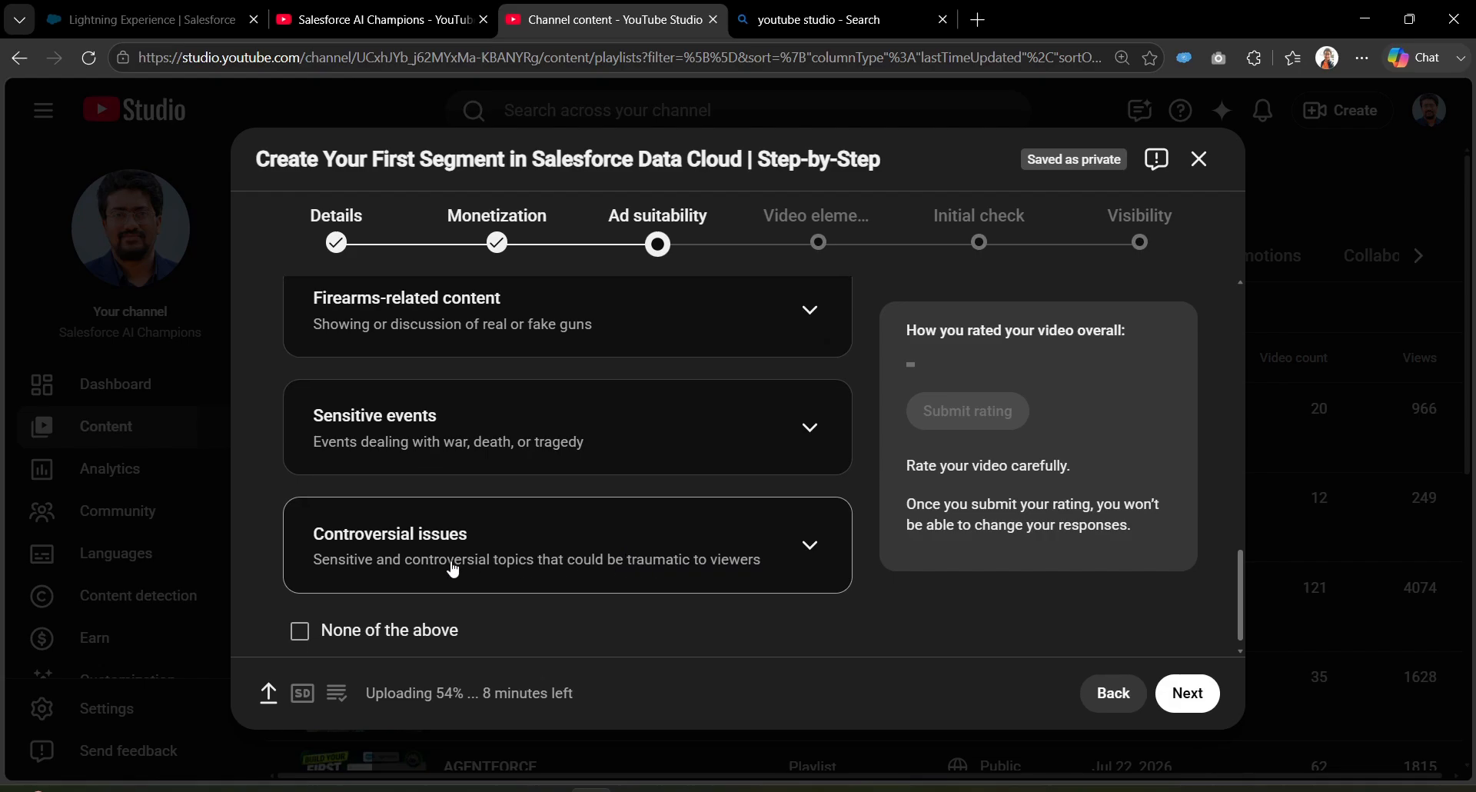
scroll(357, 555, "down", 1)
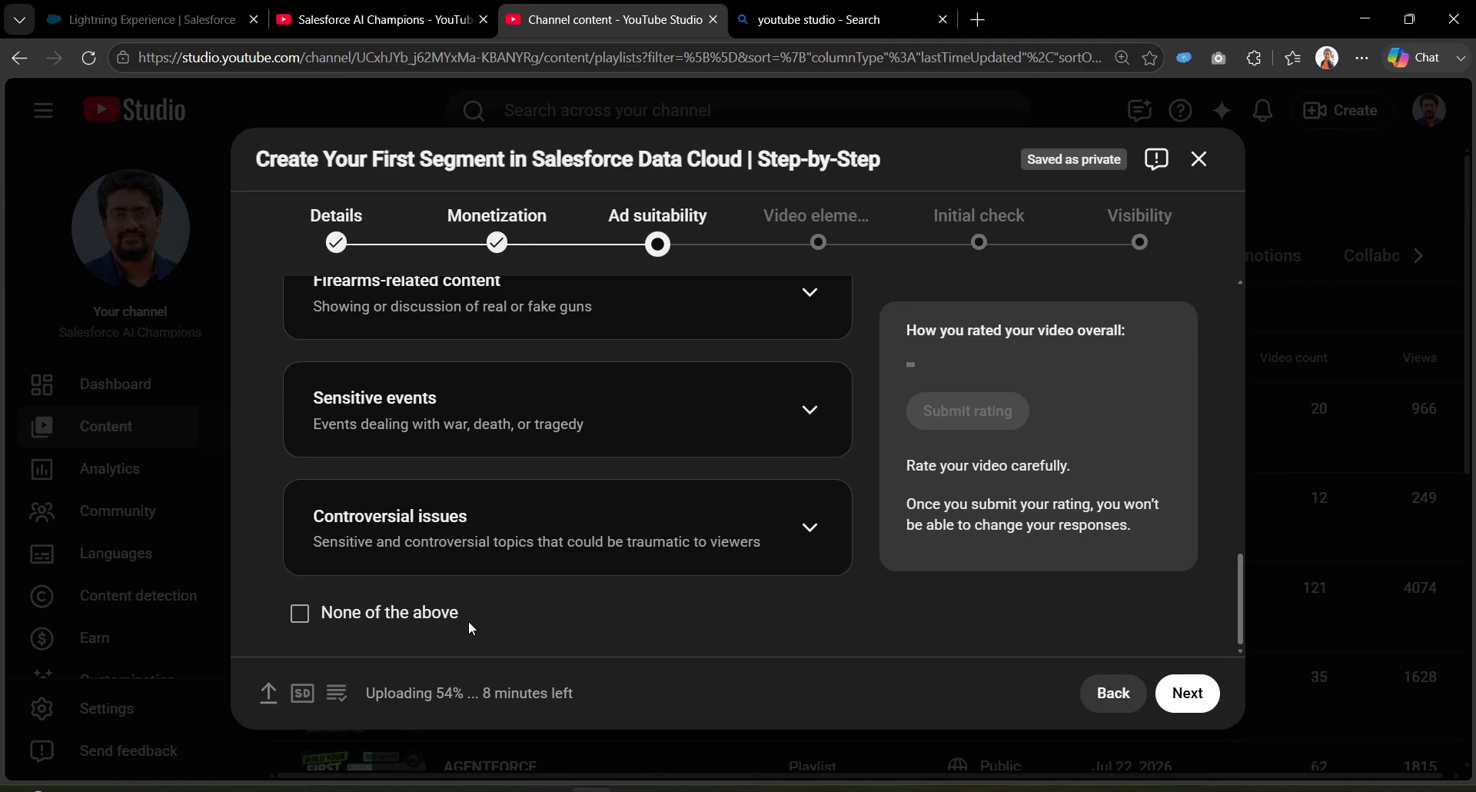
Step: Declare the video contains none of the categories and read the What happens next section
left_click(300, 613)
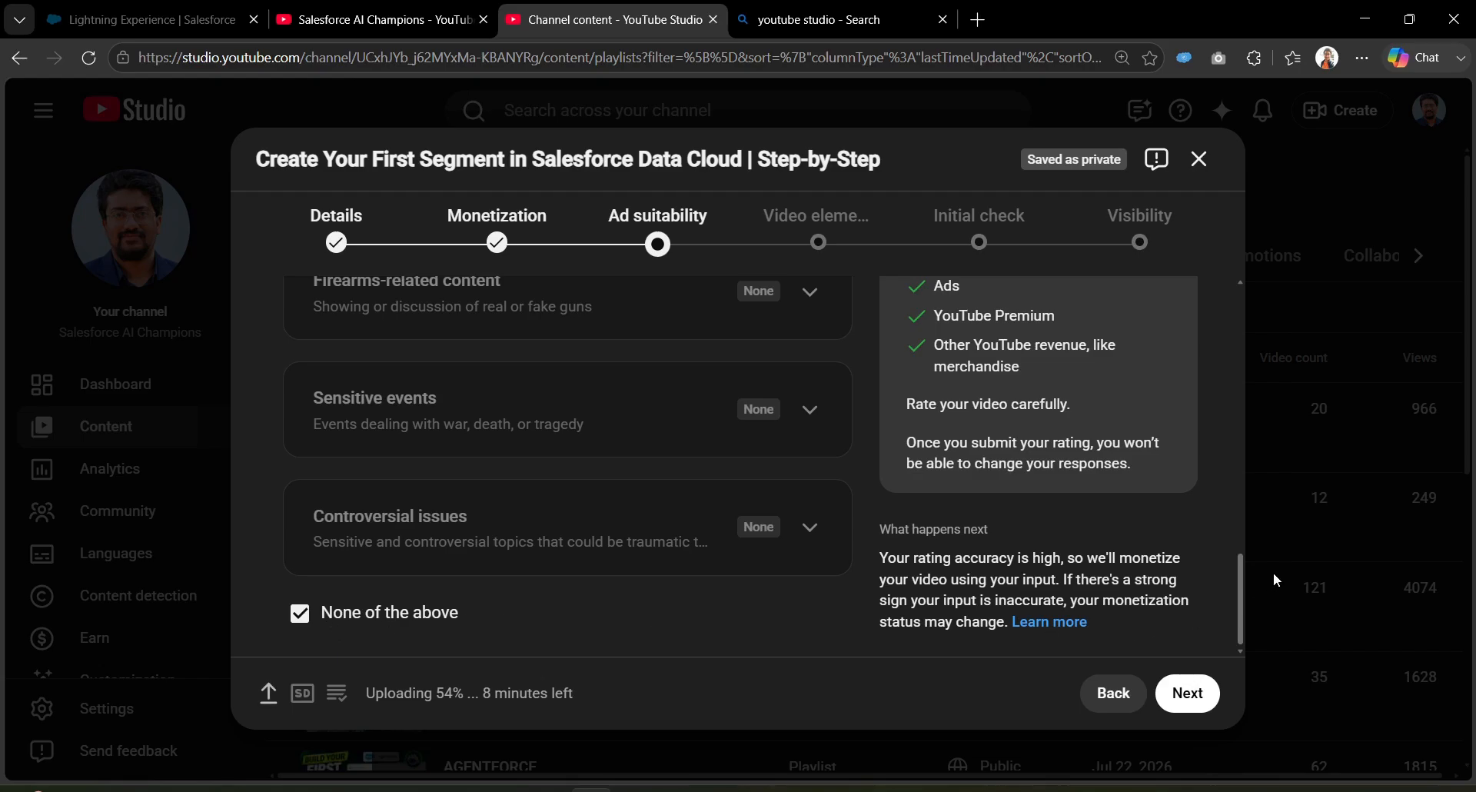
scroll(1174, 484, "up", 4)
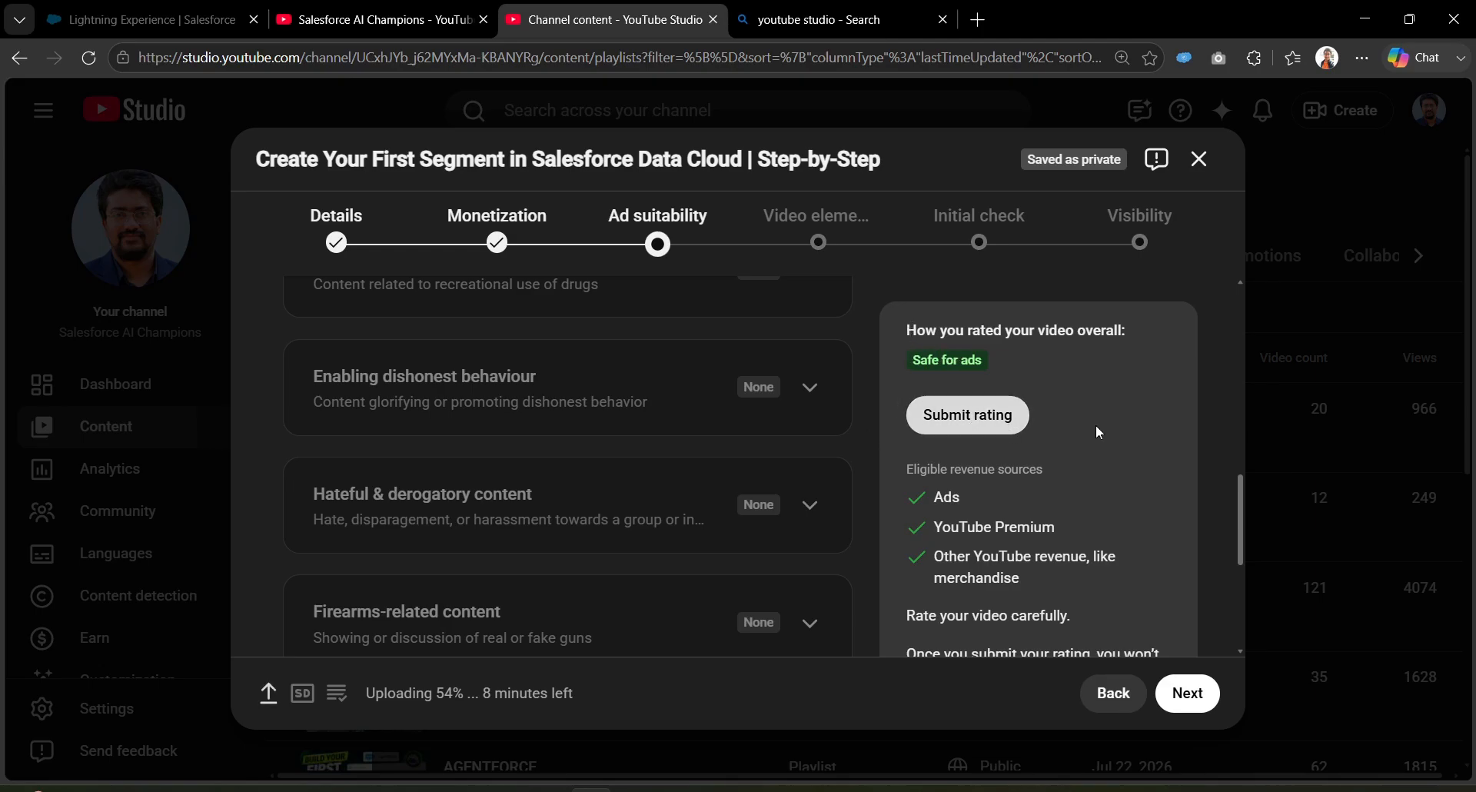
mouse_move(1233, 493)
left_mouse_down()
mouse_move(1246, 581)
mouse_move(1244, 489)
left_mouse_up()
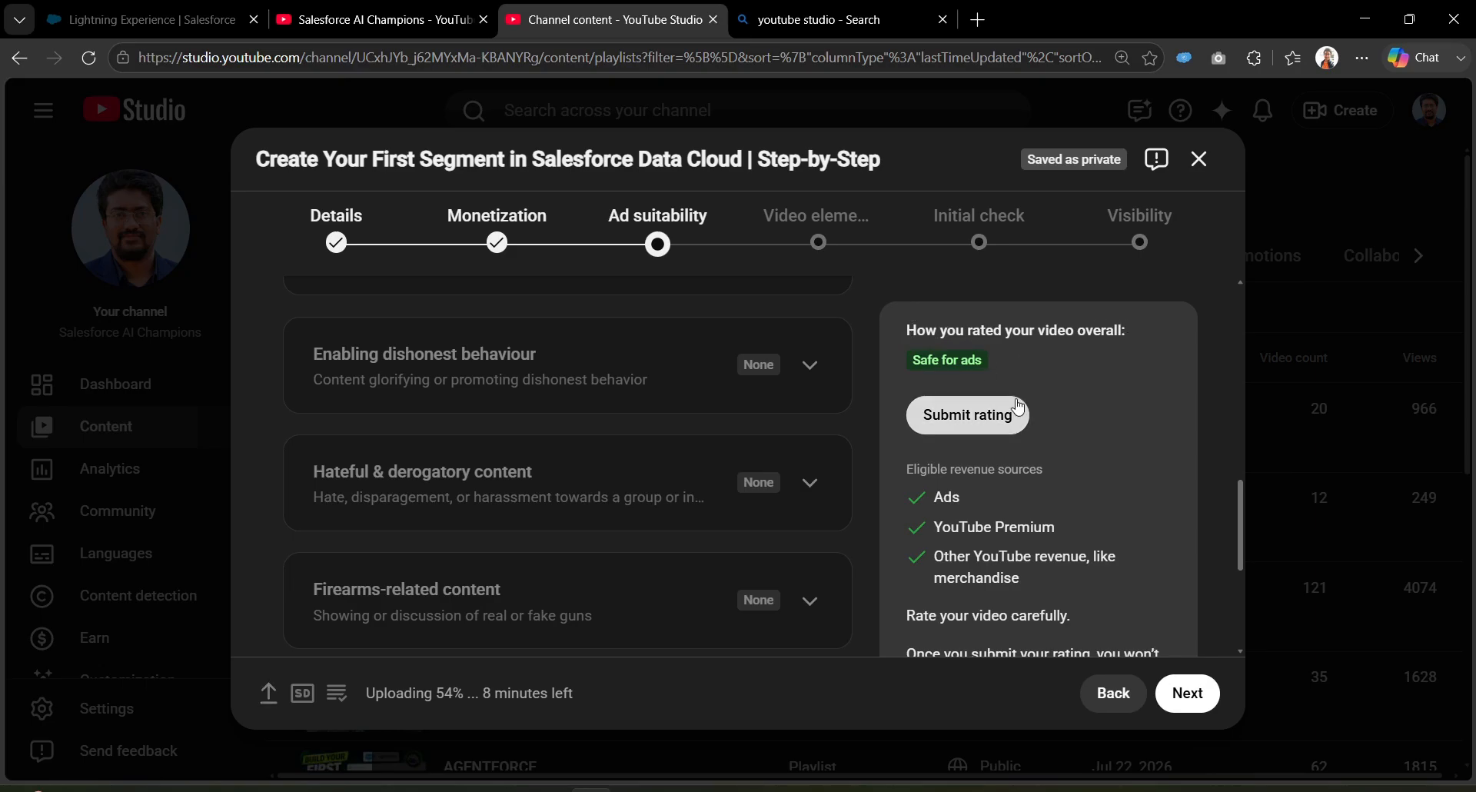
scroll(1243, 524, "down", 3)
left_click_drag(1244, 523, 1245, 604)
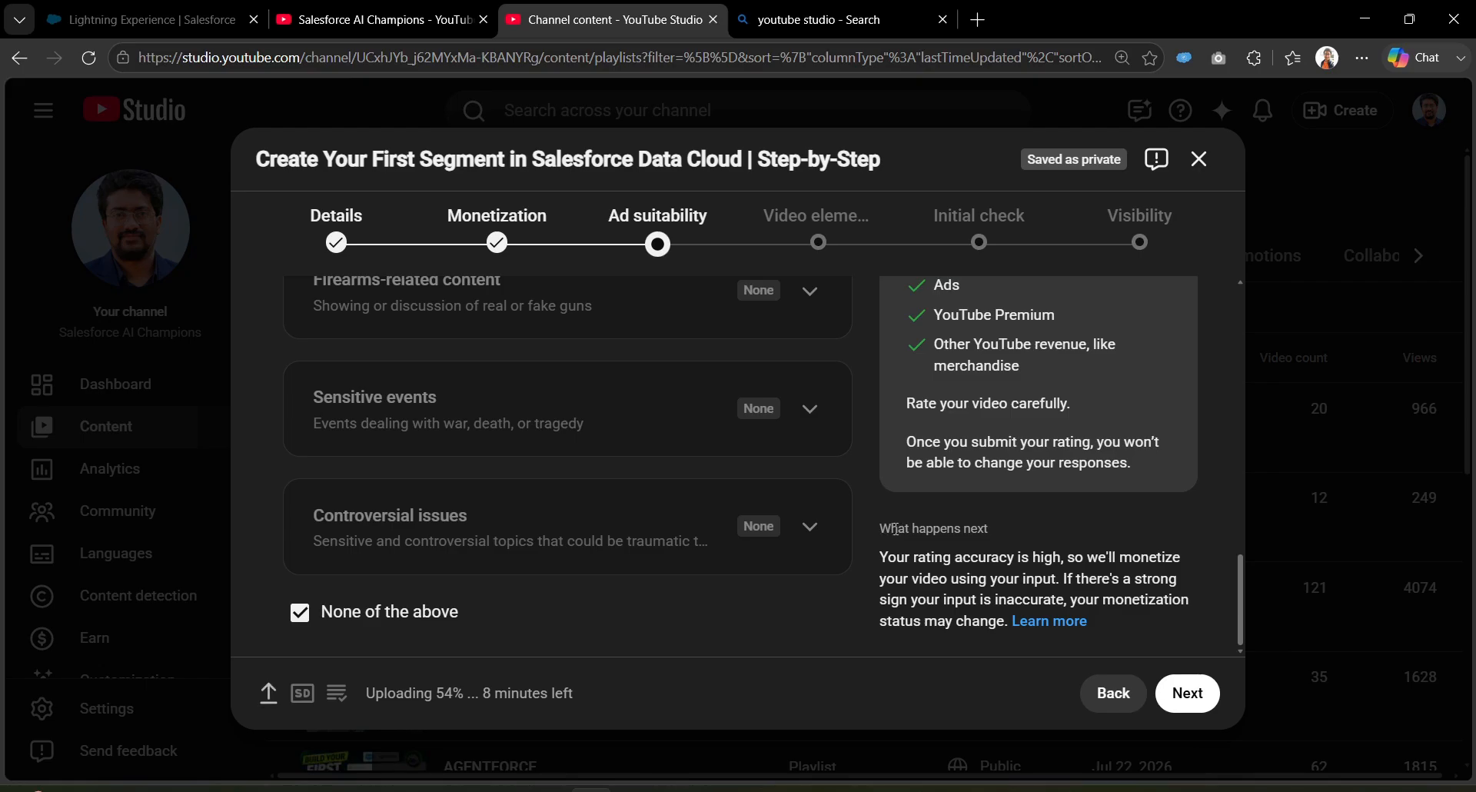
left_click_drag(878, 528, 993, 547)
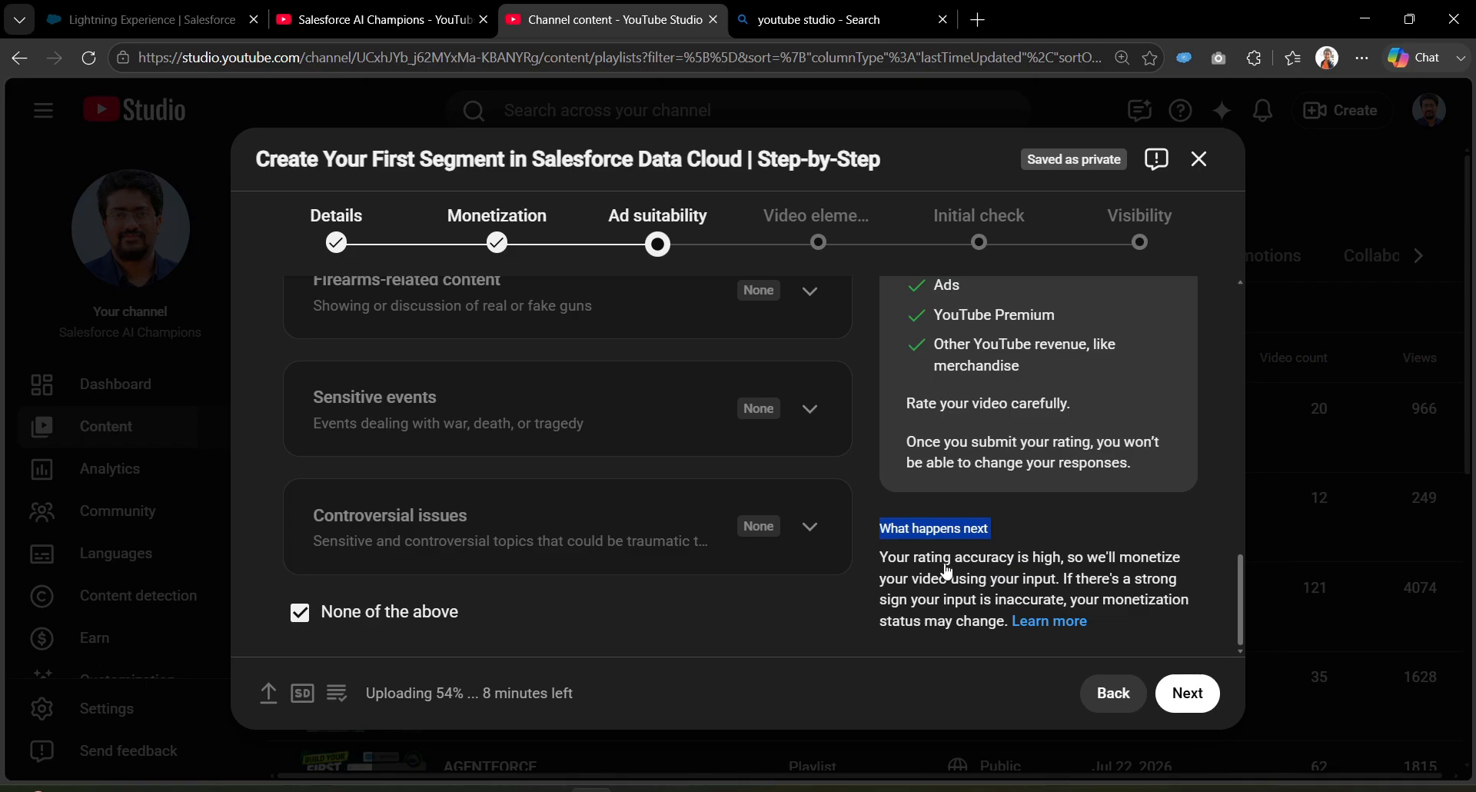
left_click(883, 570)
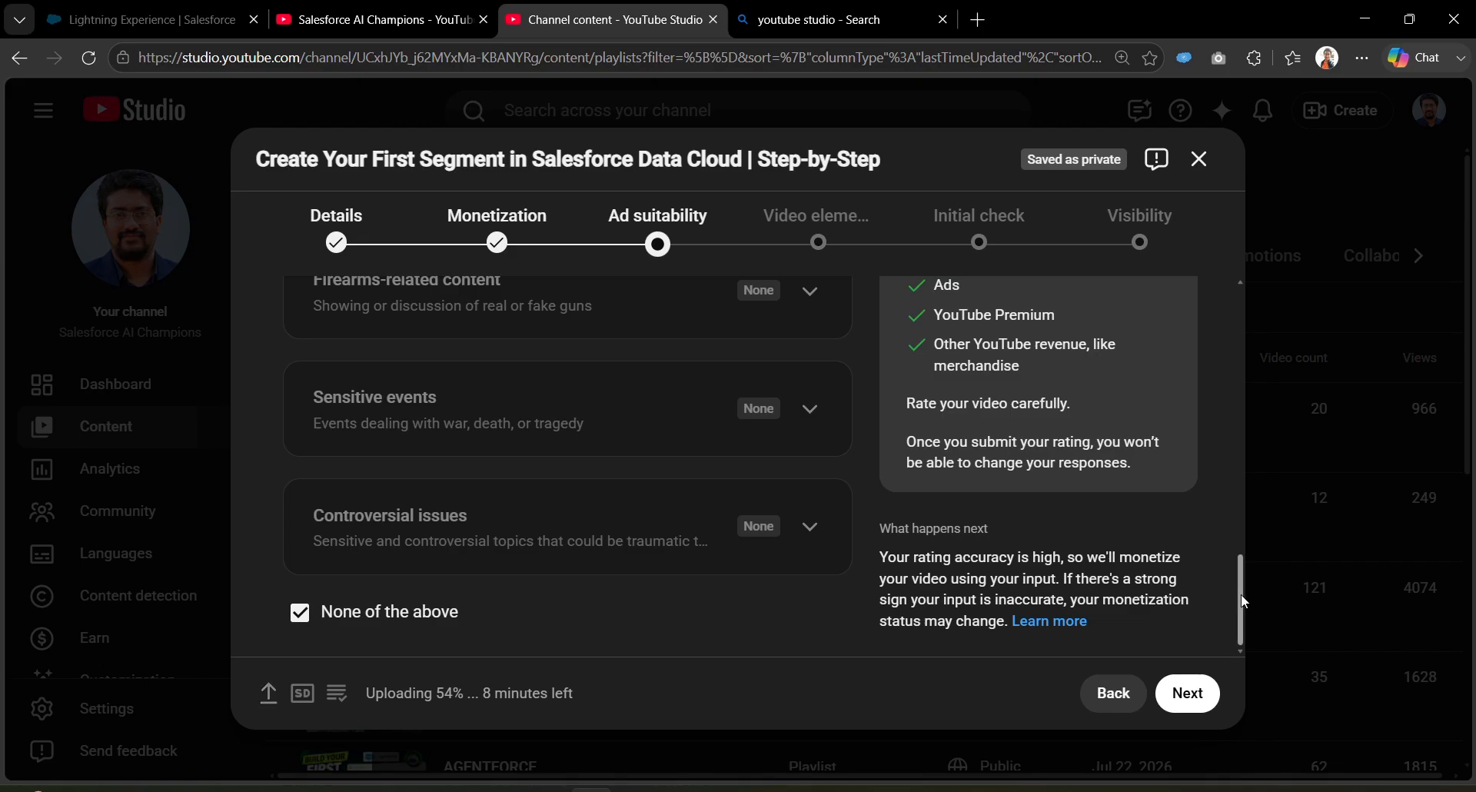
left_click_drag(1240, 598, 1238, 540)
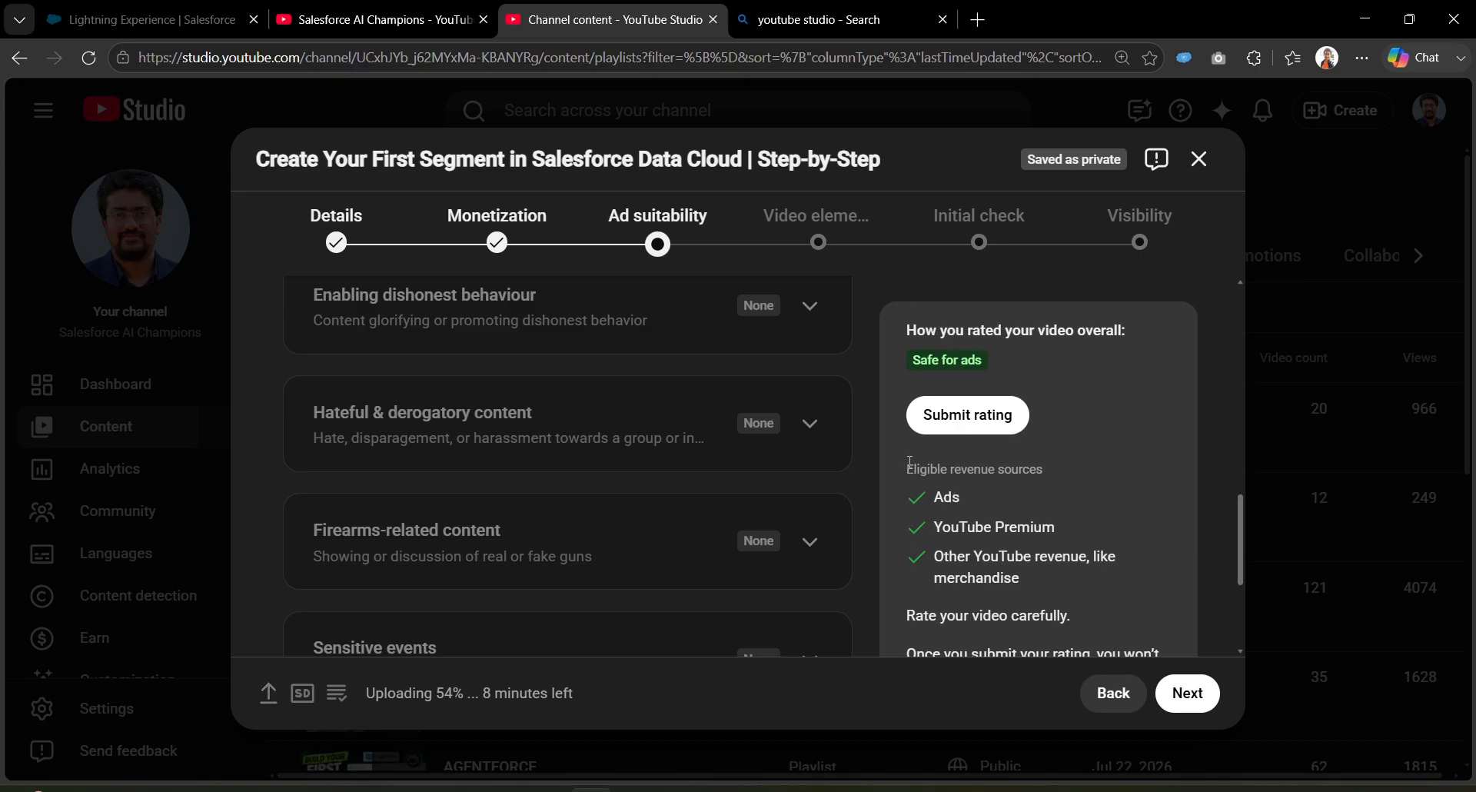
left_click_drag(893, 468, 1036, 470)
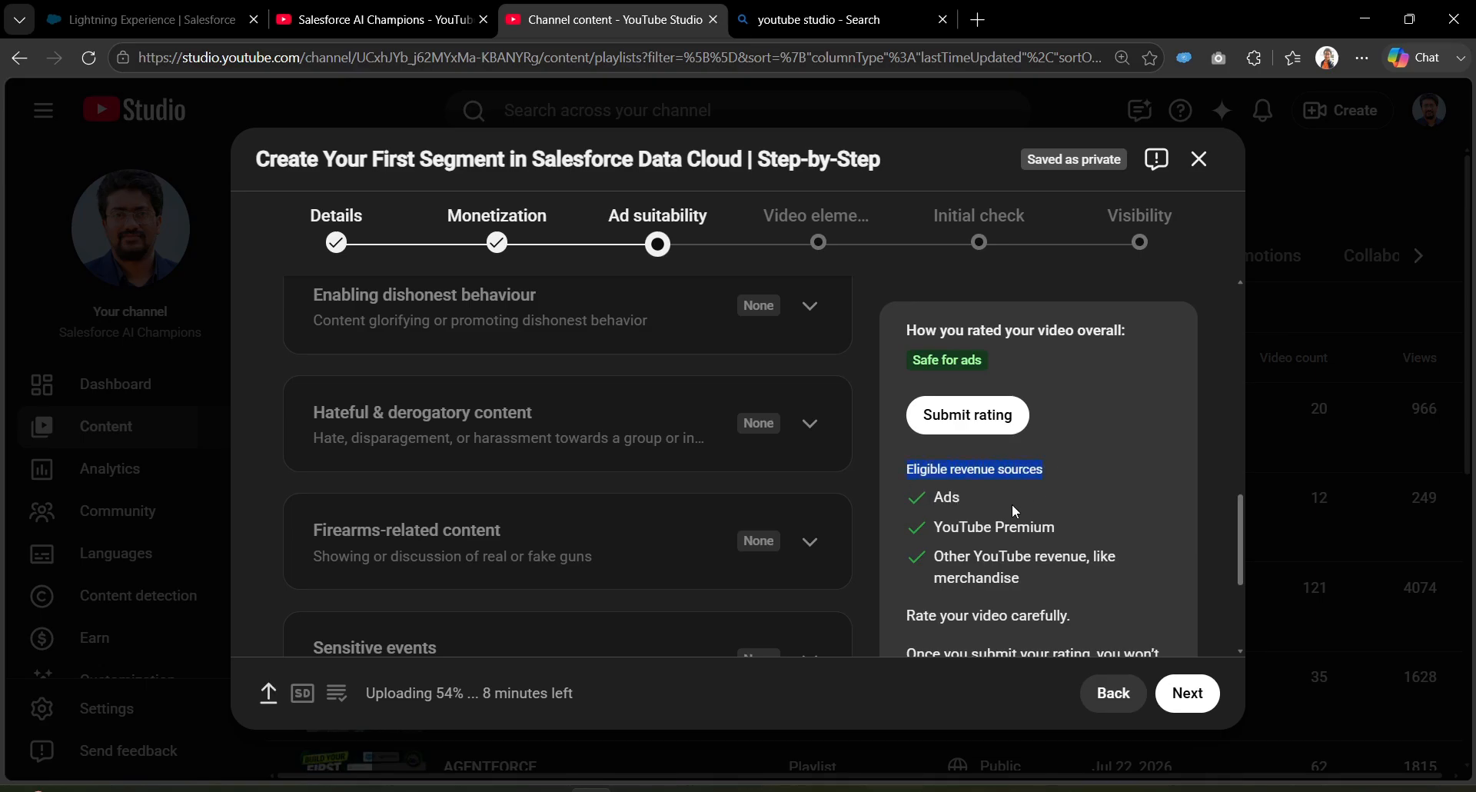
Step: Submit the Safe for ads rating and advance to the Video elements step
scroll(1011, 505, "down", 2)
scroll(1162, 504, "down", 1)
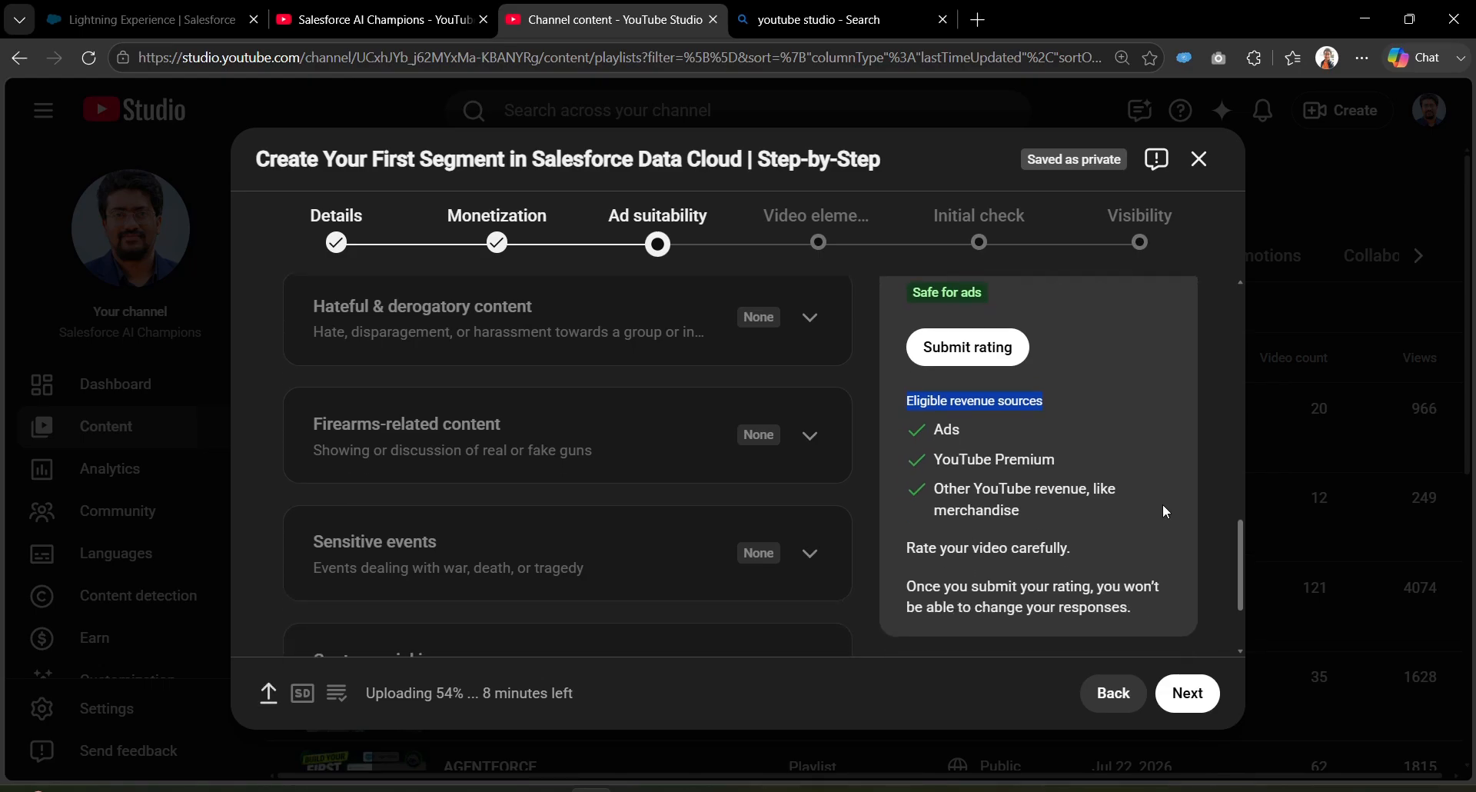
scroll(1081, 531, "up", 2)
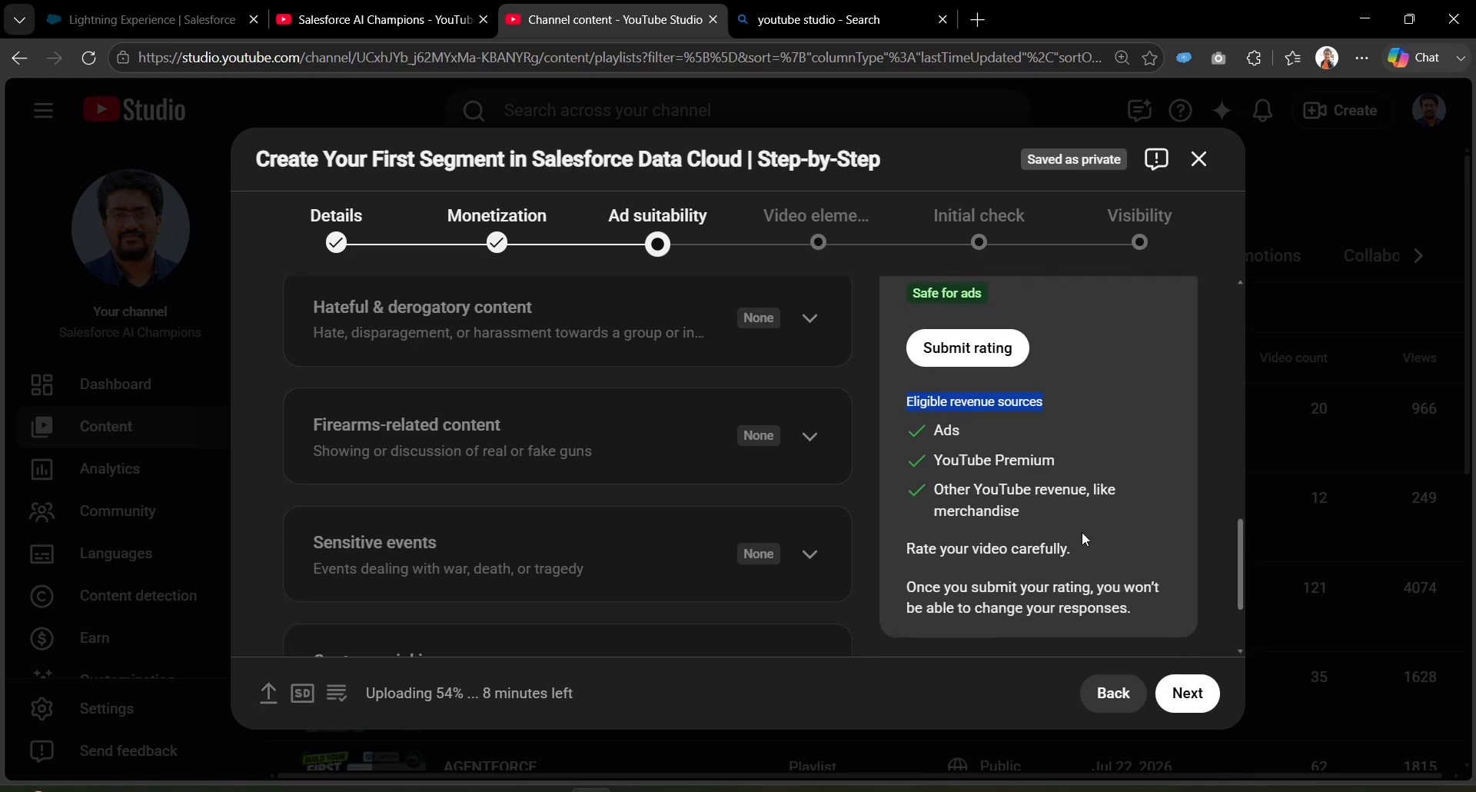
left_click(959, 412)
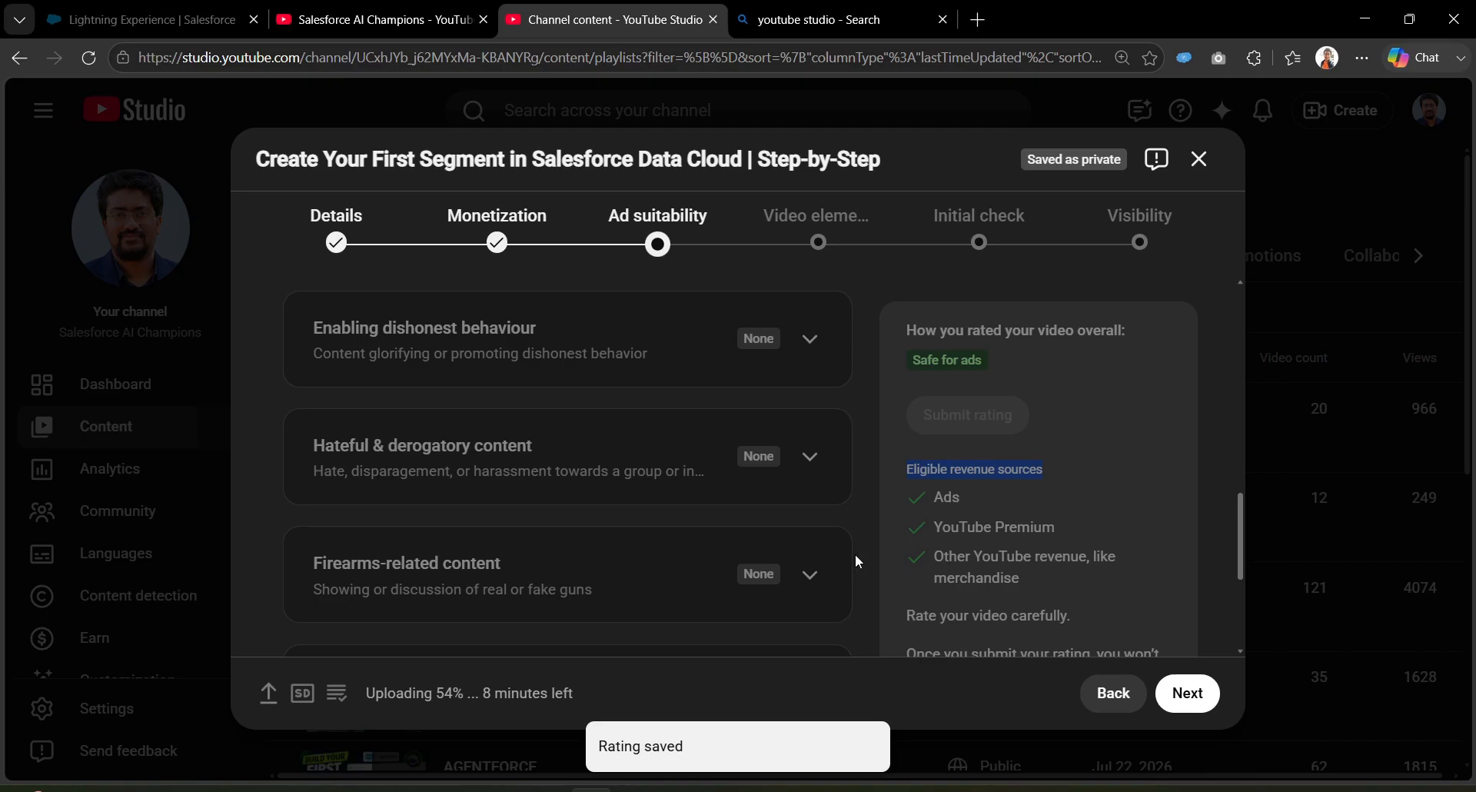
scroll(855, 554, "down", 4)
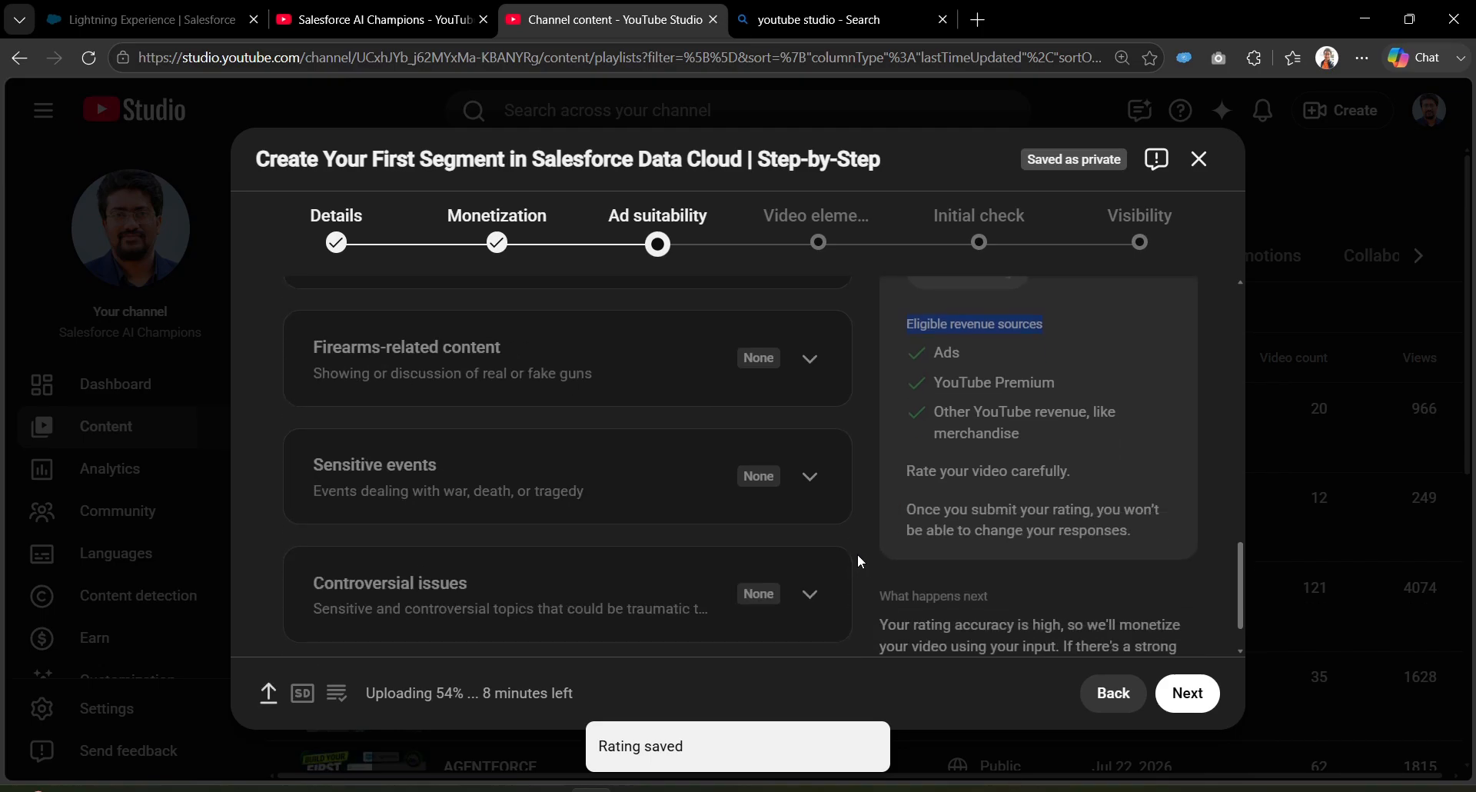
left_click(1187, 694)
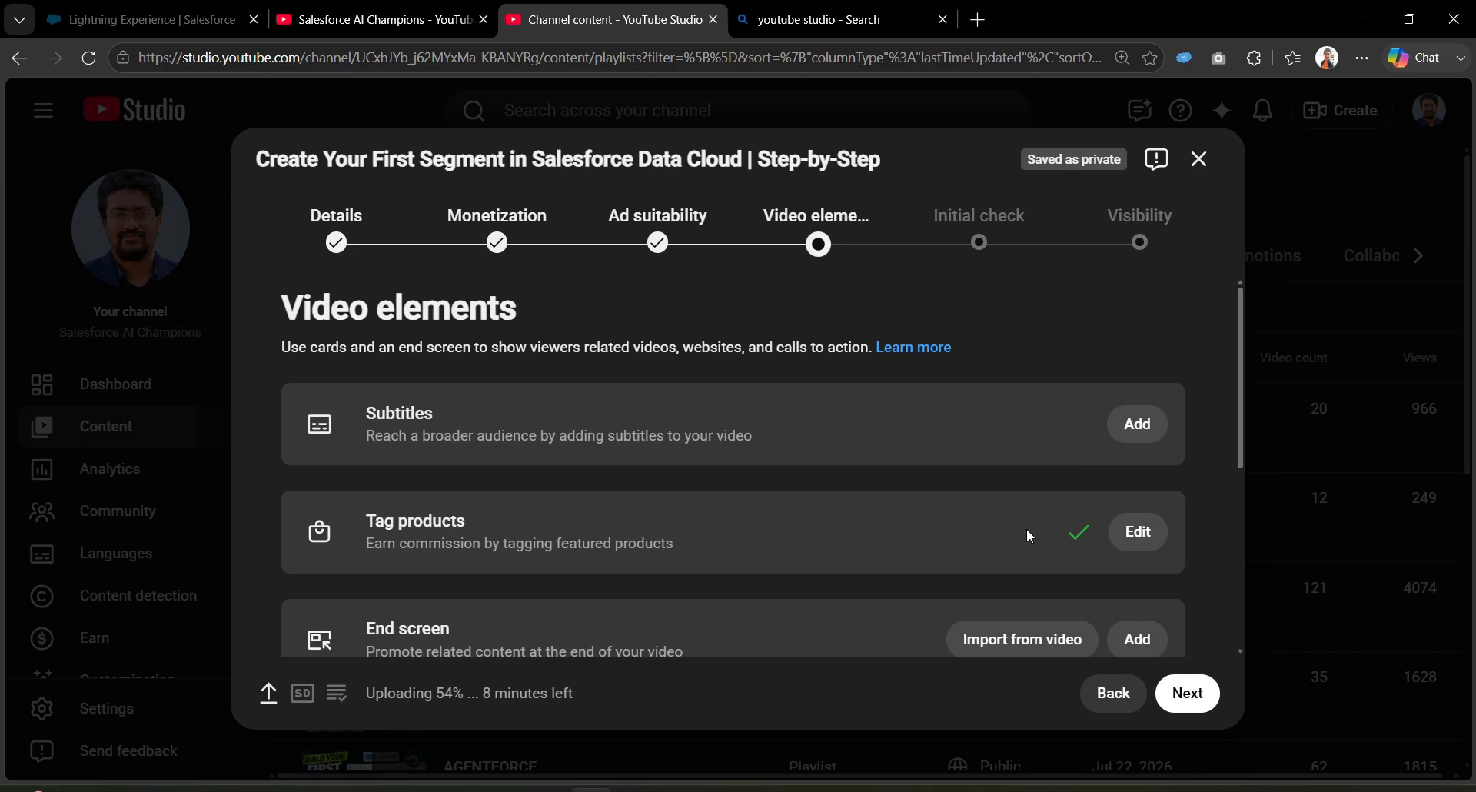
scroll(785, 533, "down", 2)
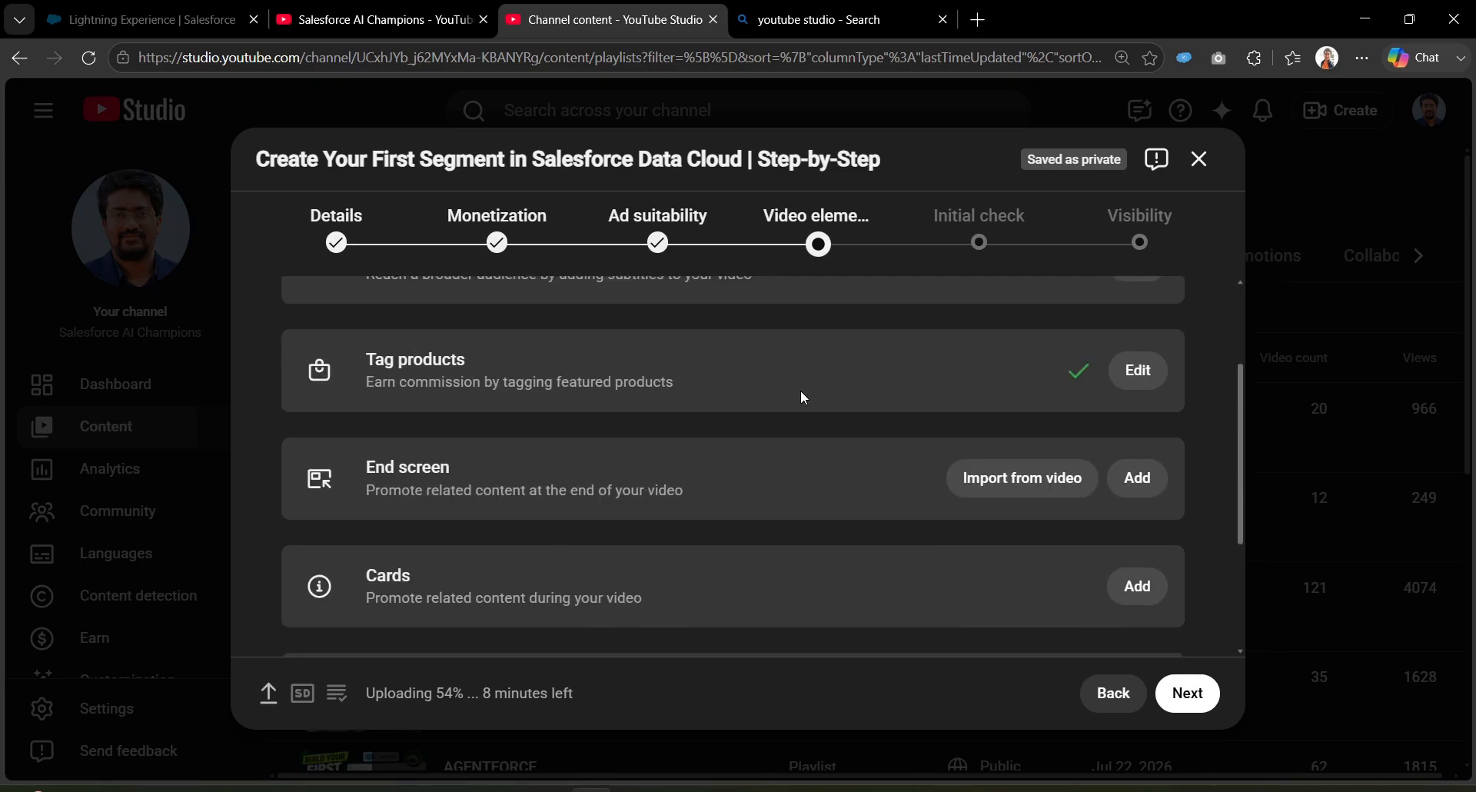
Step: Add and save an end screen using the 1 video, 1 playlist, 1 subscribe layout with the DATA CLOUD playlist
left_click(1138, 478)
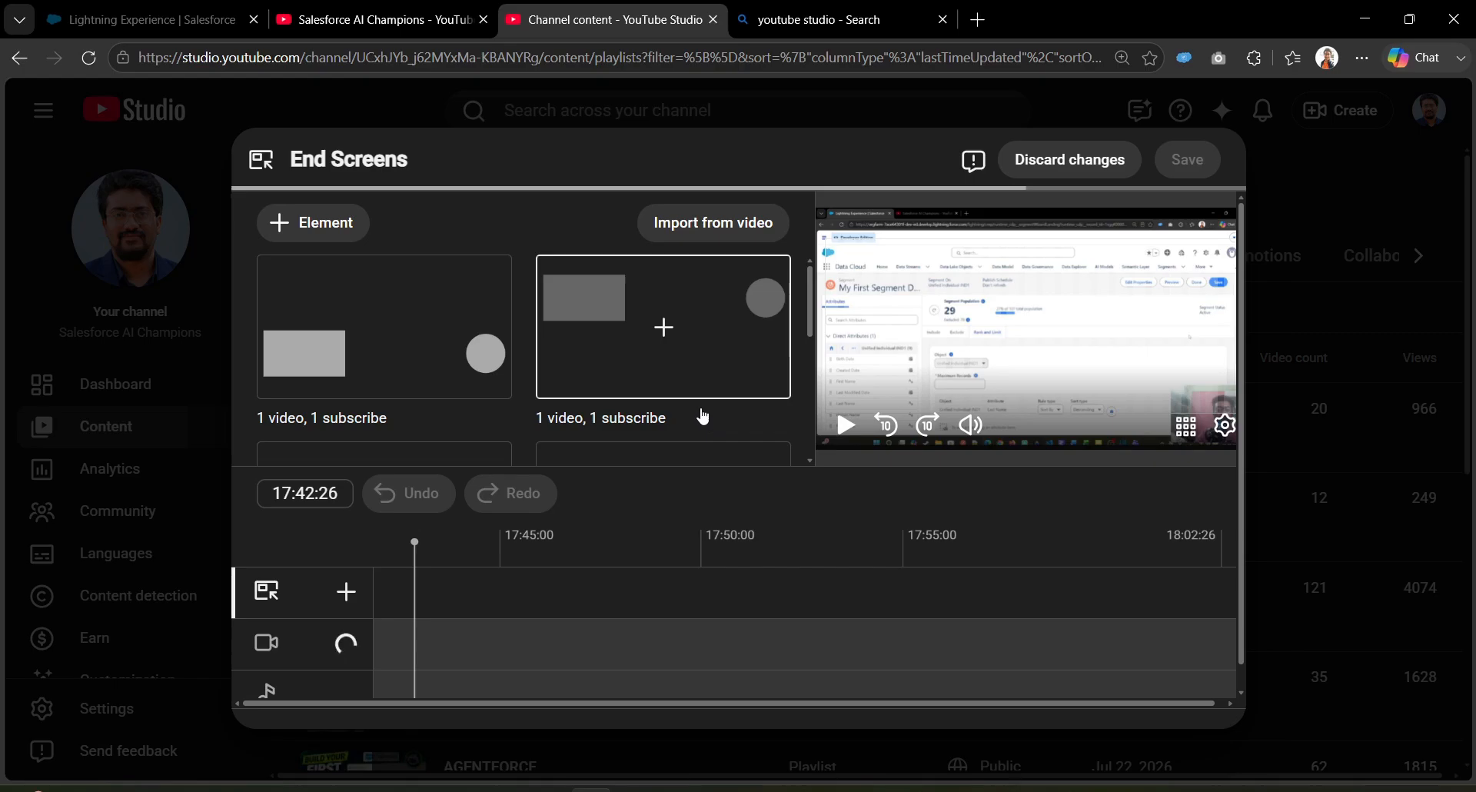
scroll(702, 416, "down", 2)
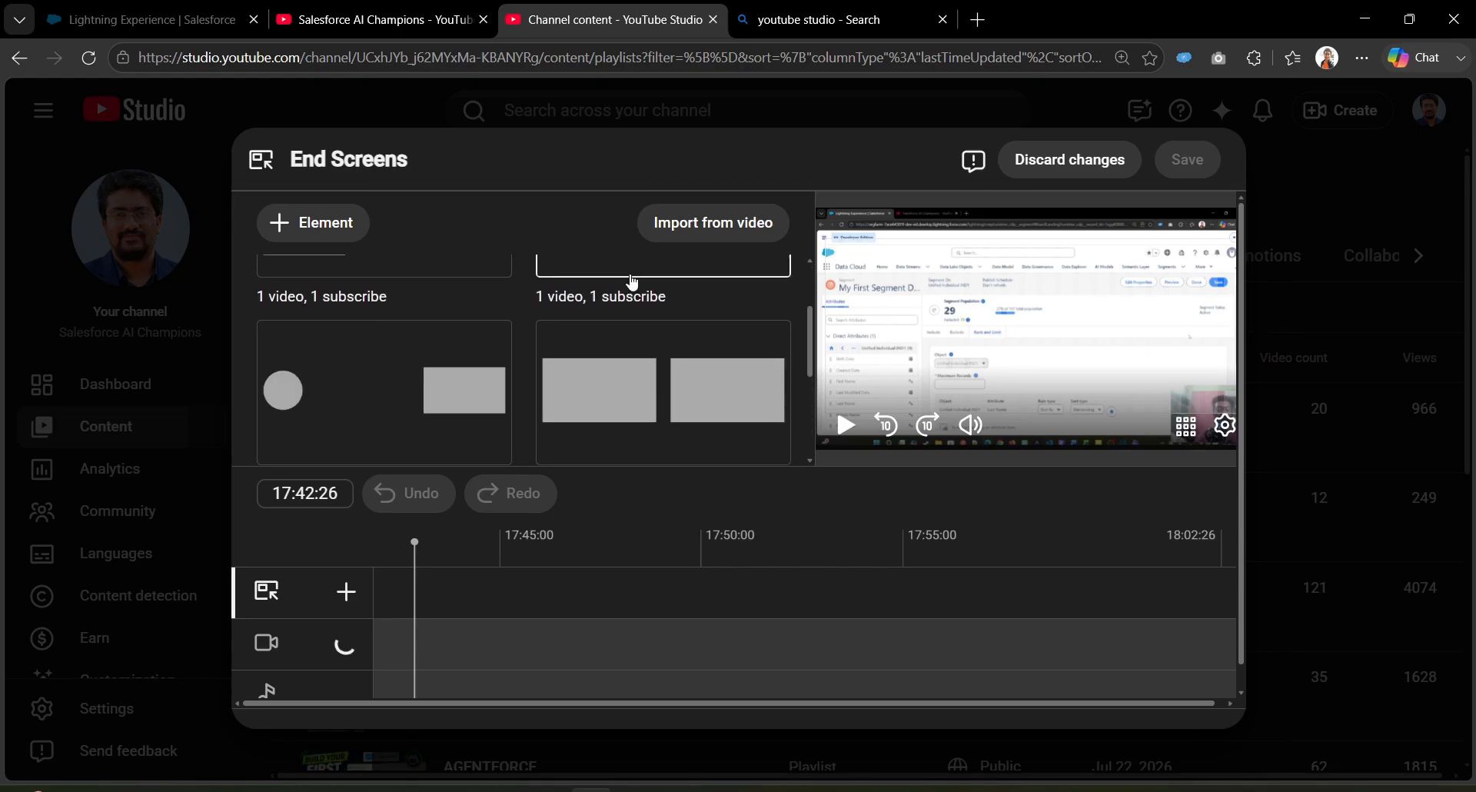
scroll(670, 425, "down", 3)
left_click(644, 392)
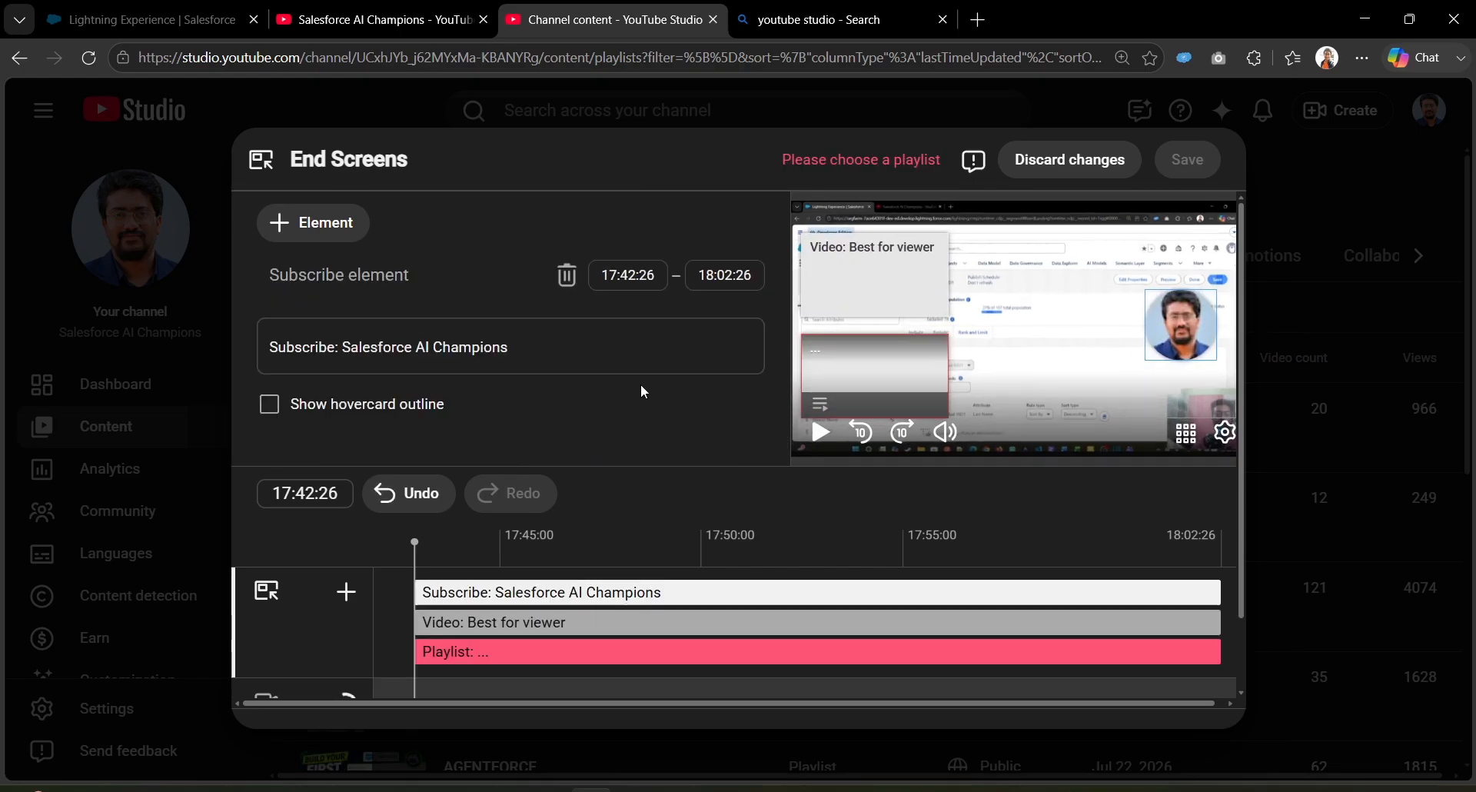
left_click(531, 355)
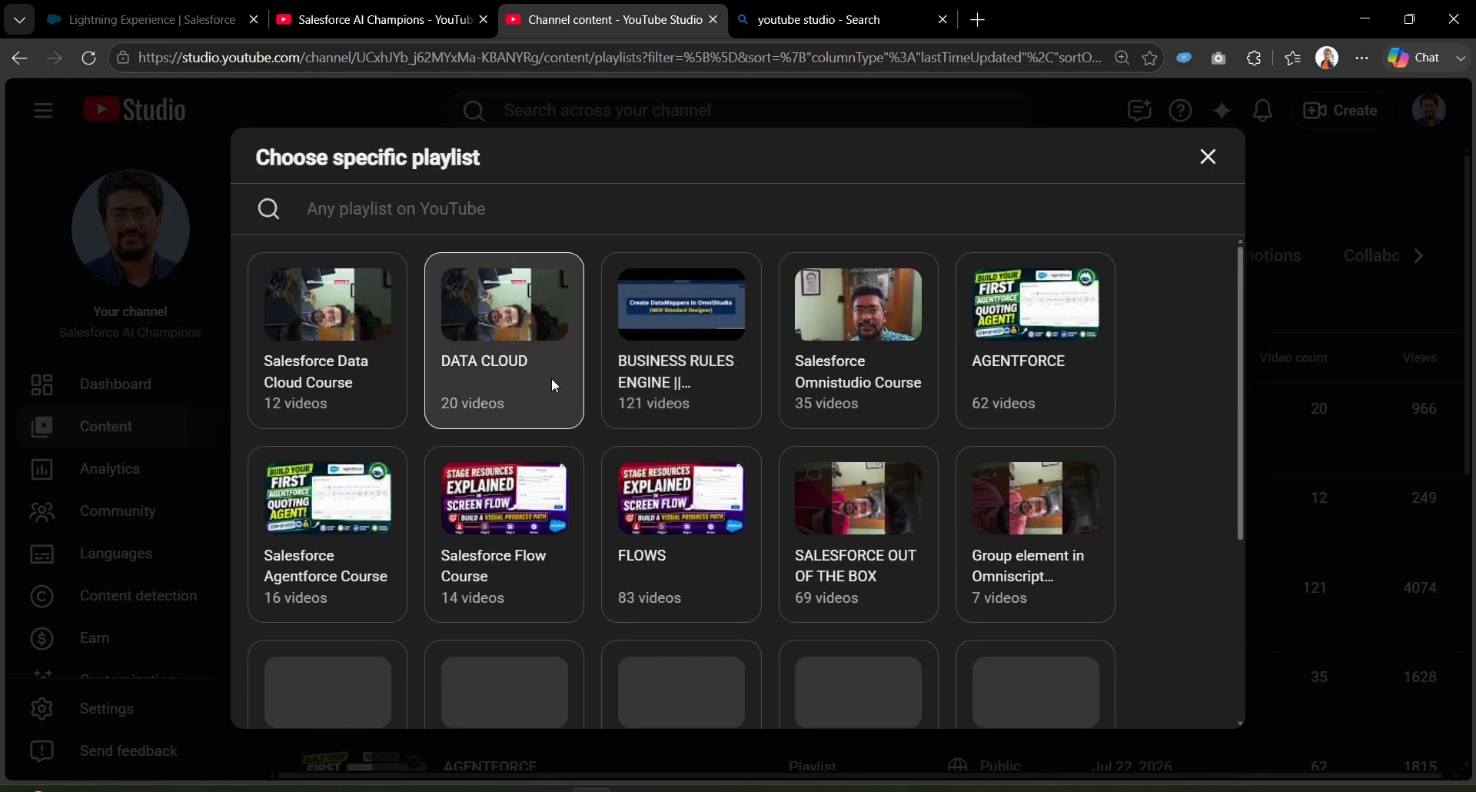
left_click(544, 341)
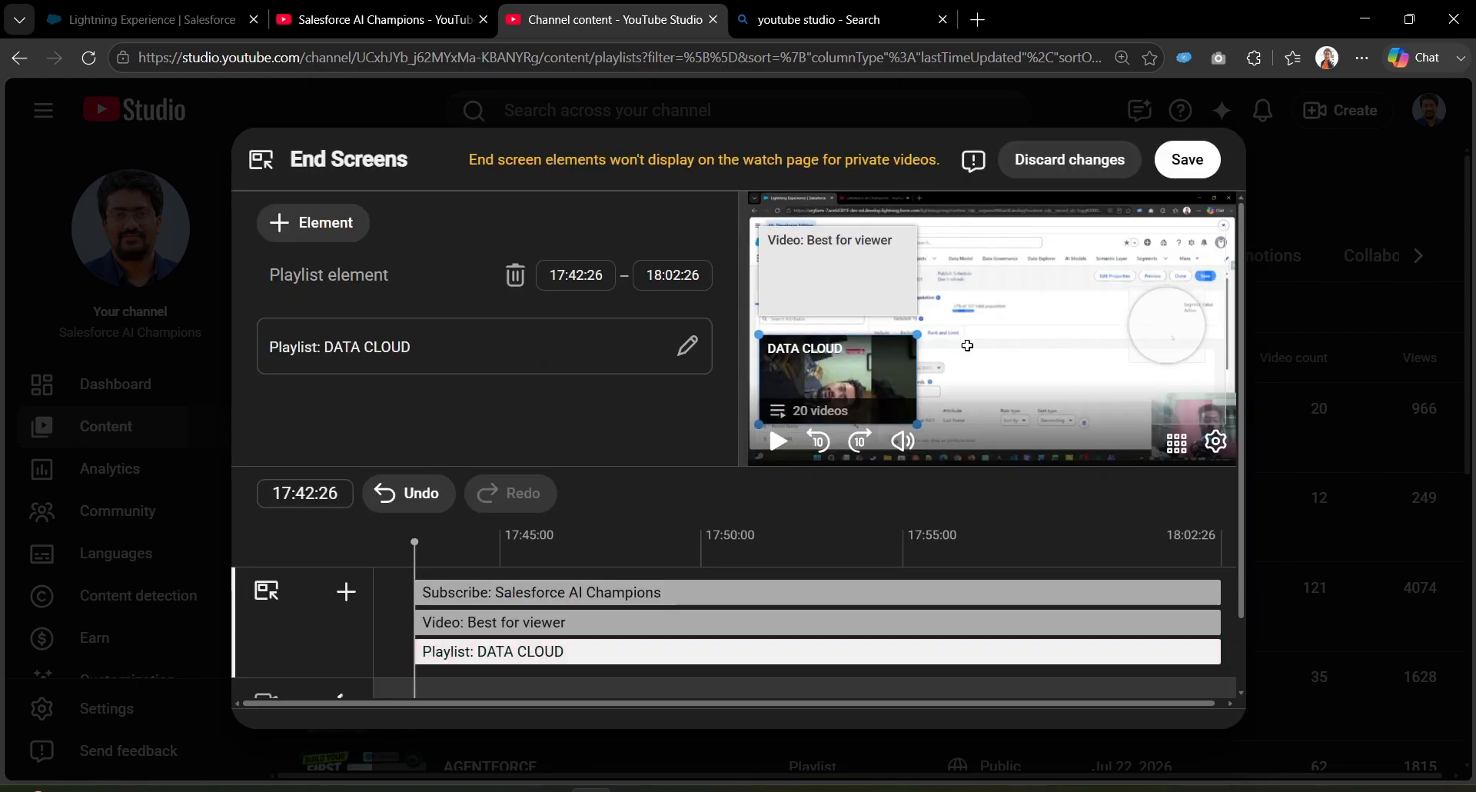
left_click(1190, 176)
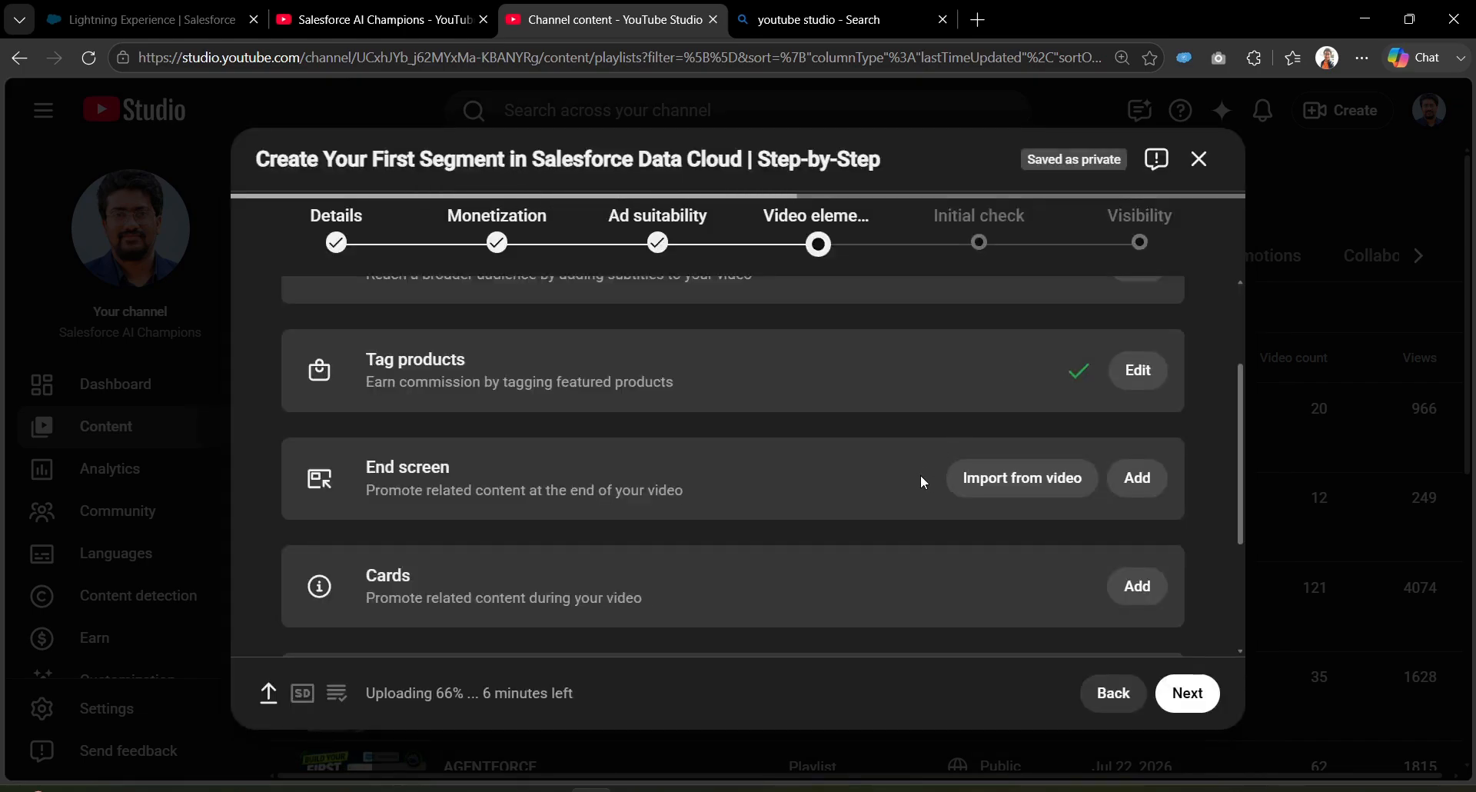
scroll(860, 532, "down", 1)
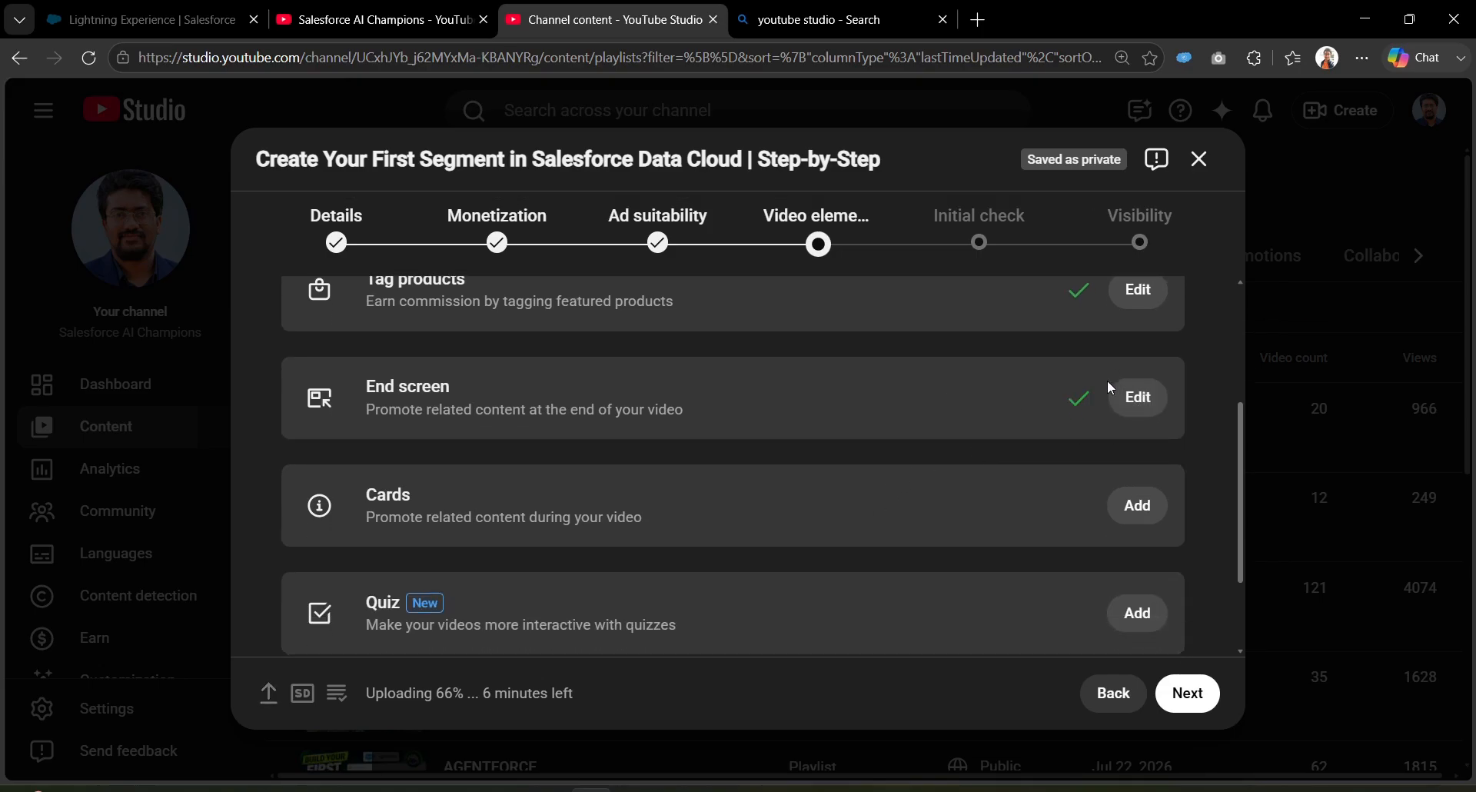
scroll(1071, 428, "up", 1)
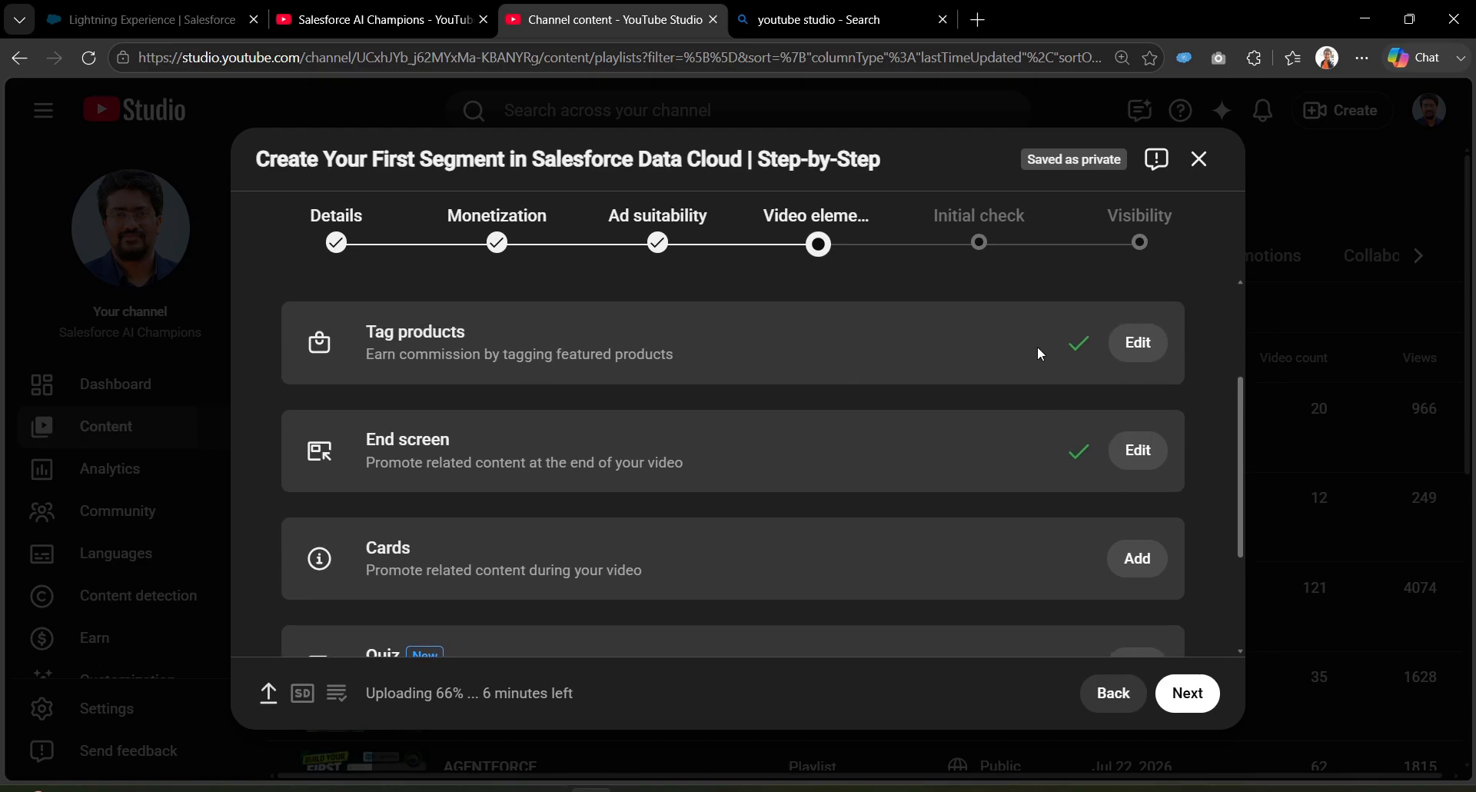
scroll(922, 487, "down", 1)
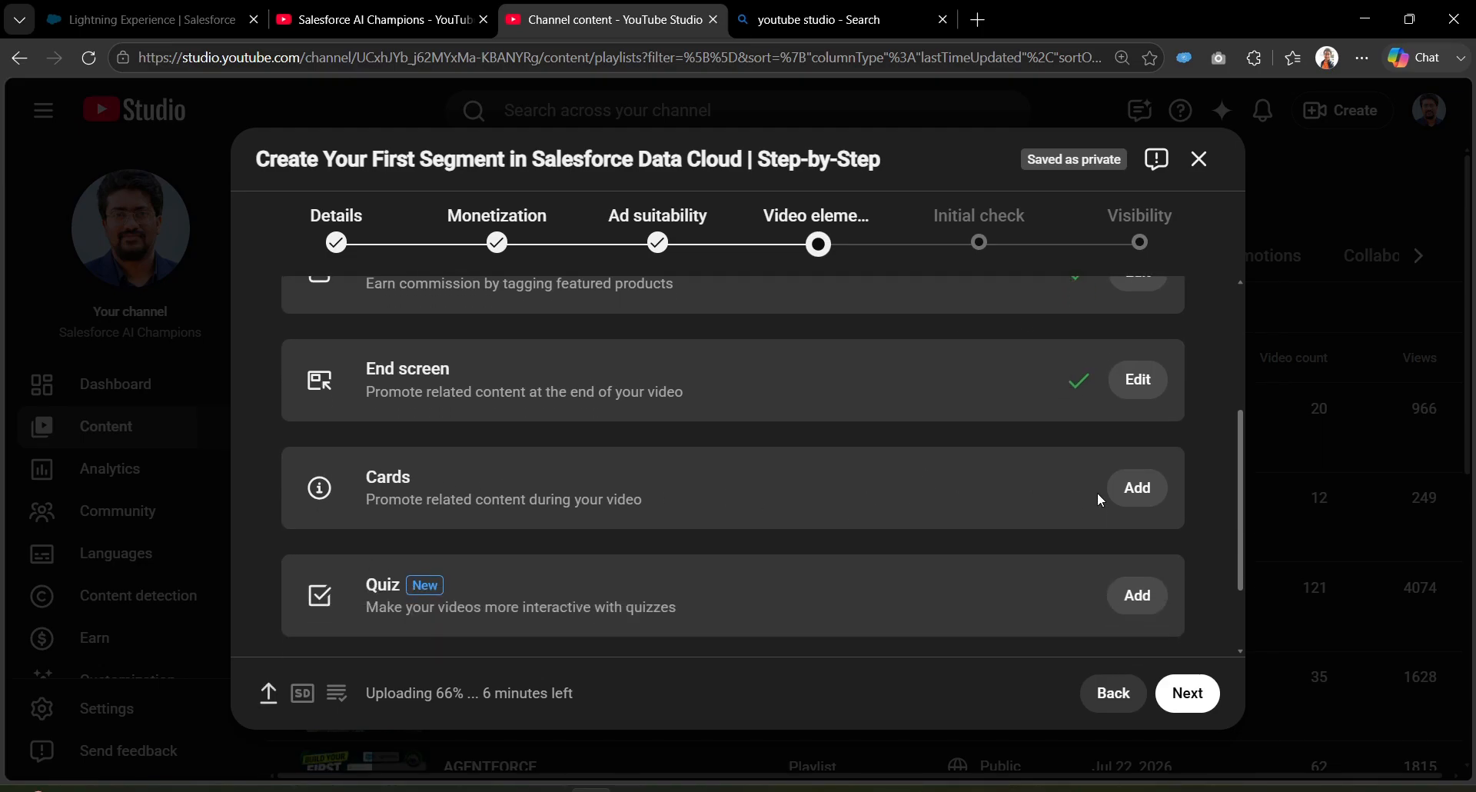
Step: Add and save a video card linking to Part 1: DATA CLOUD MASTER CLASS at 00:10:00
left_click(1143, 487)
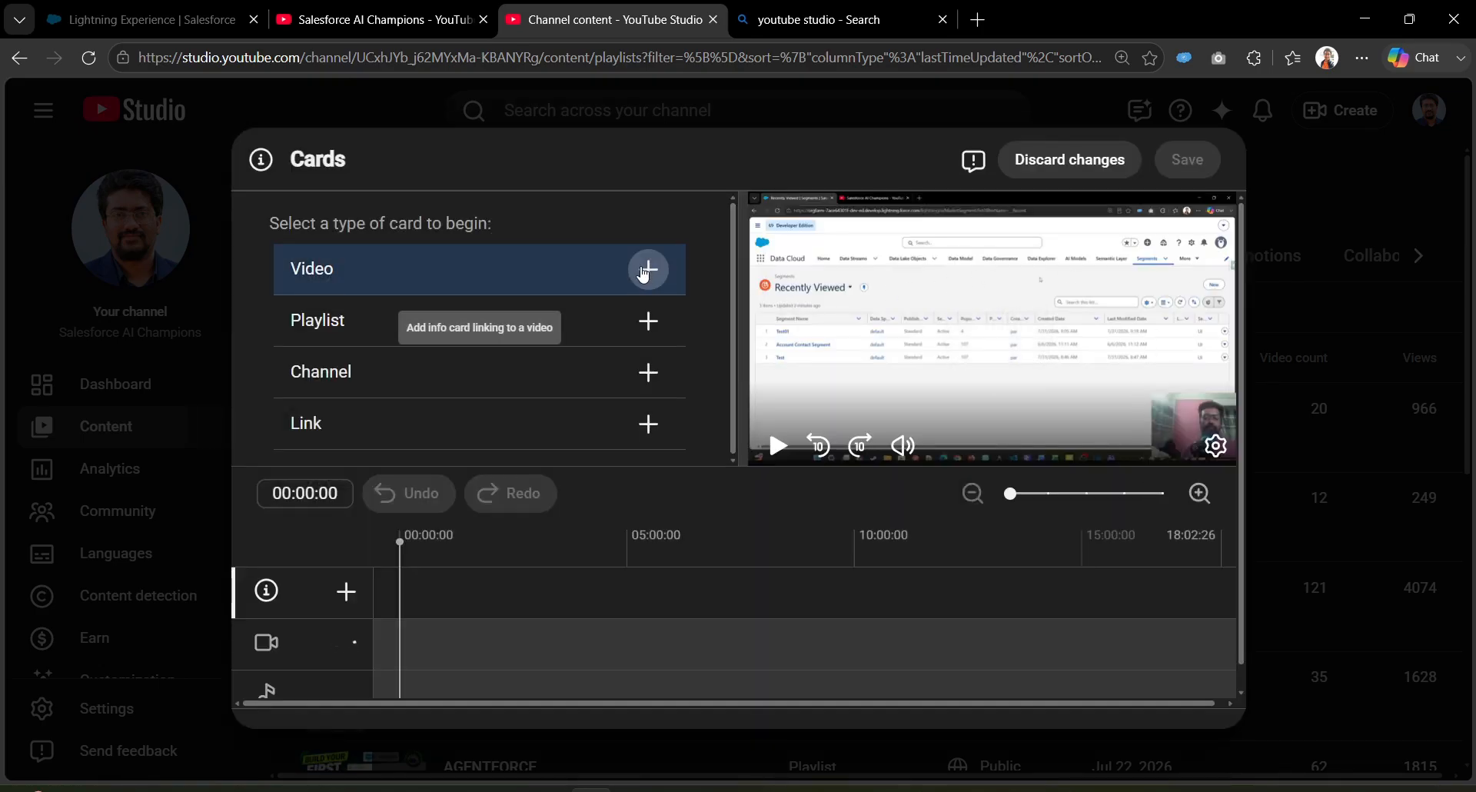
left_click(659, 275)
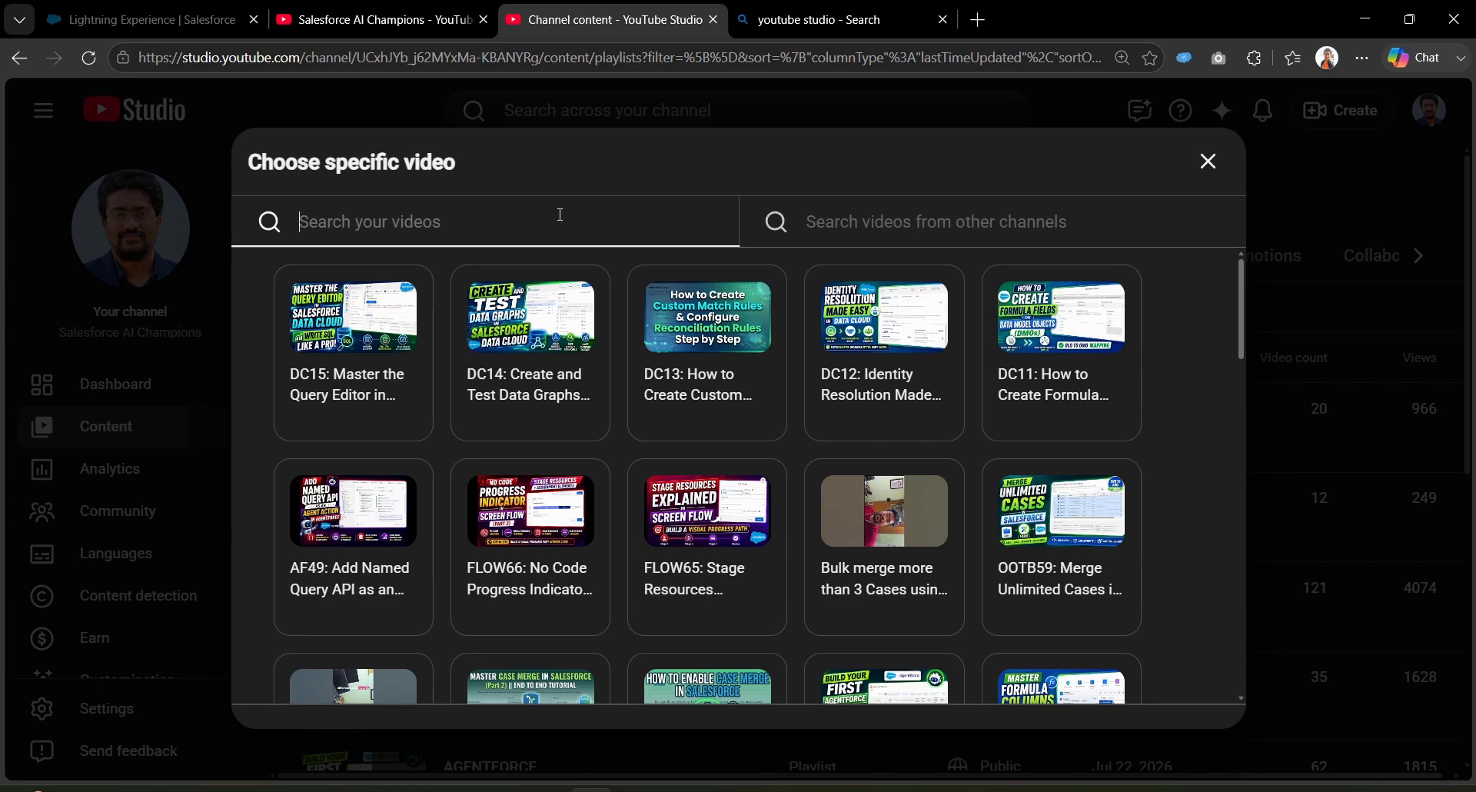
type("master")
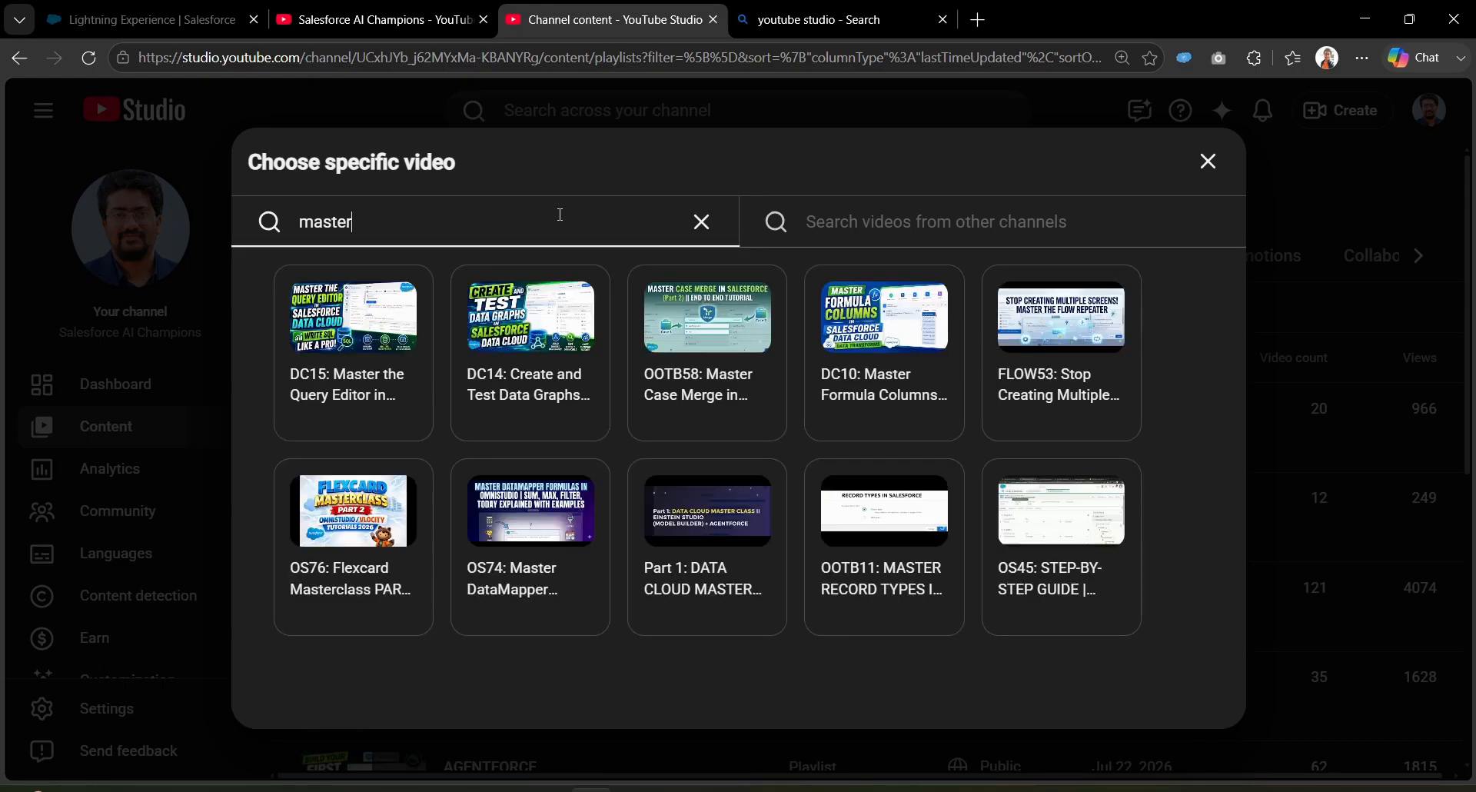
left_click(750, 530)
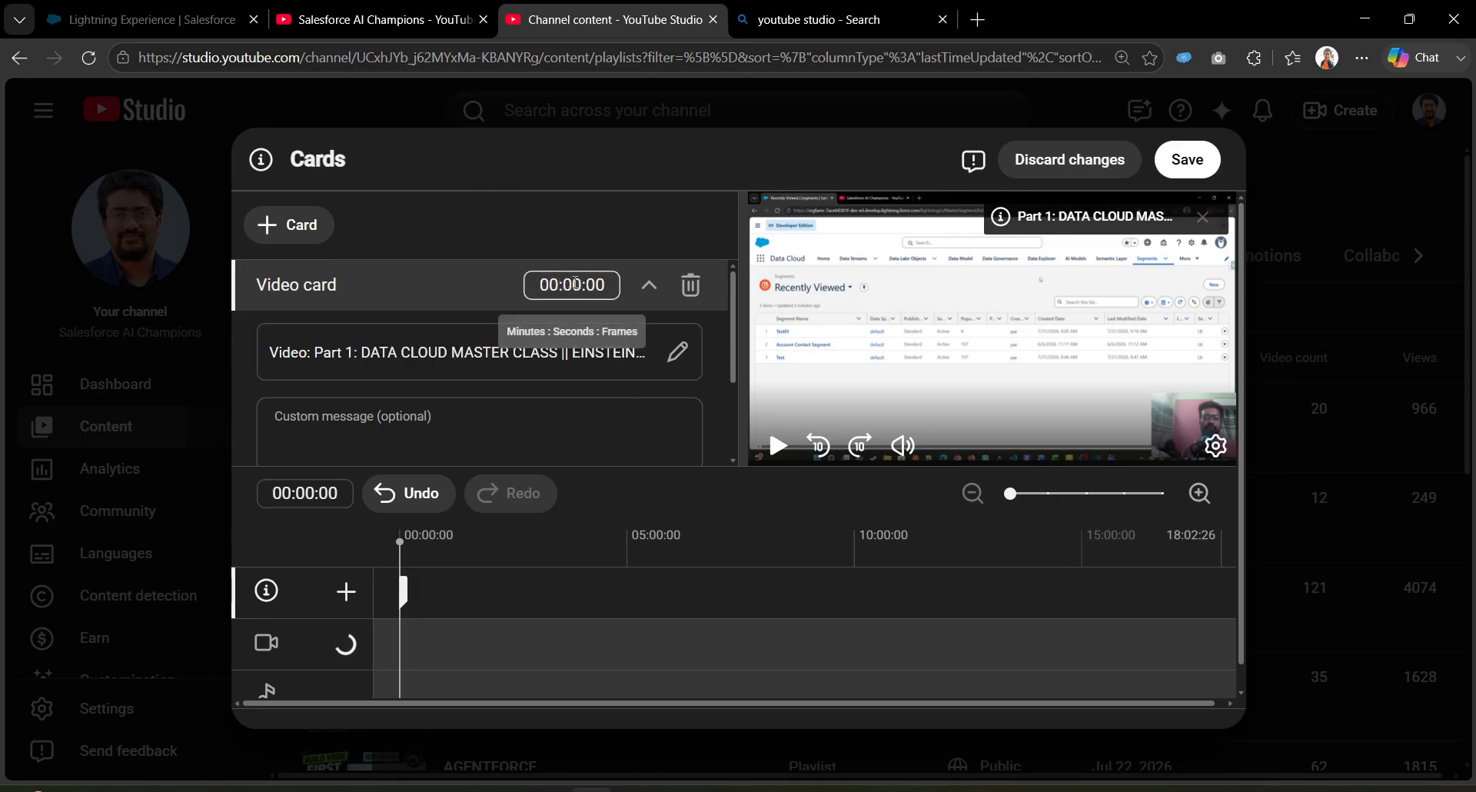
left_click(576, 283)
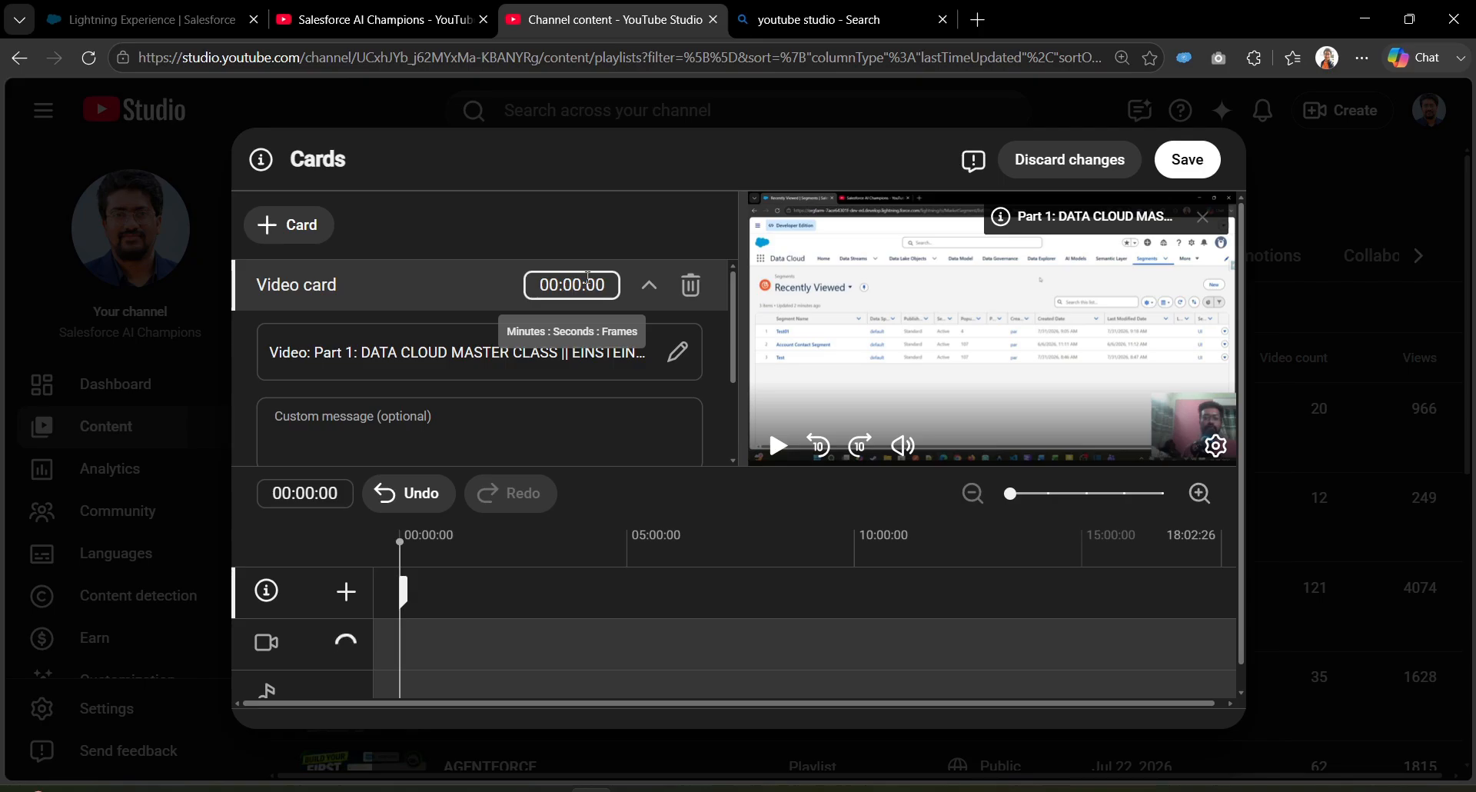
type("1")
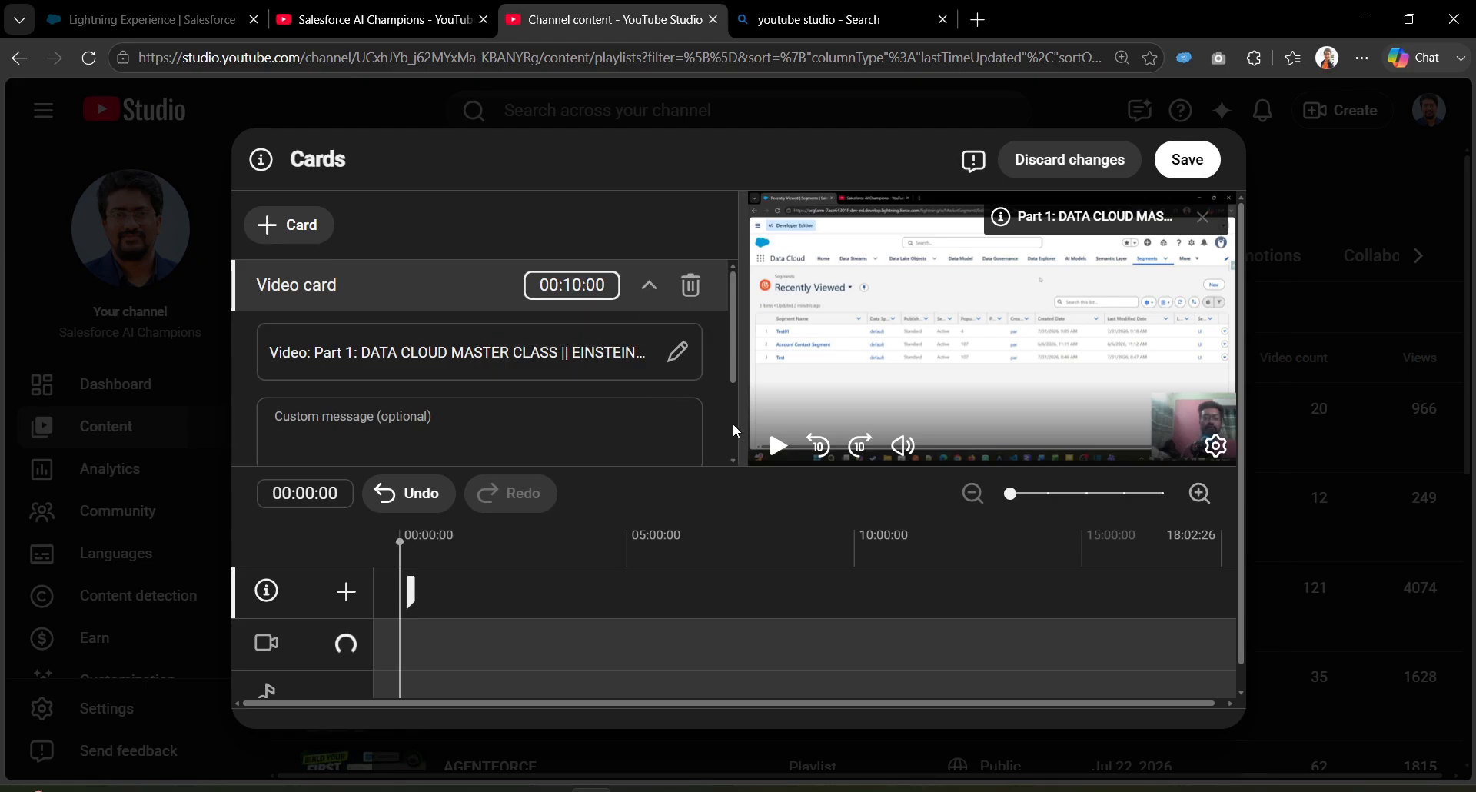
scroll(731, 423, "down", 2)
scroll(732, 408, "up", 2)
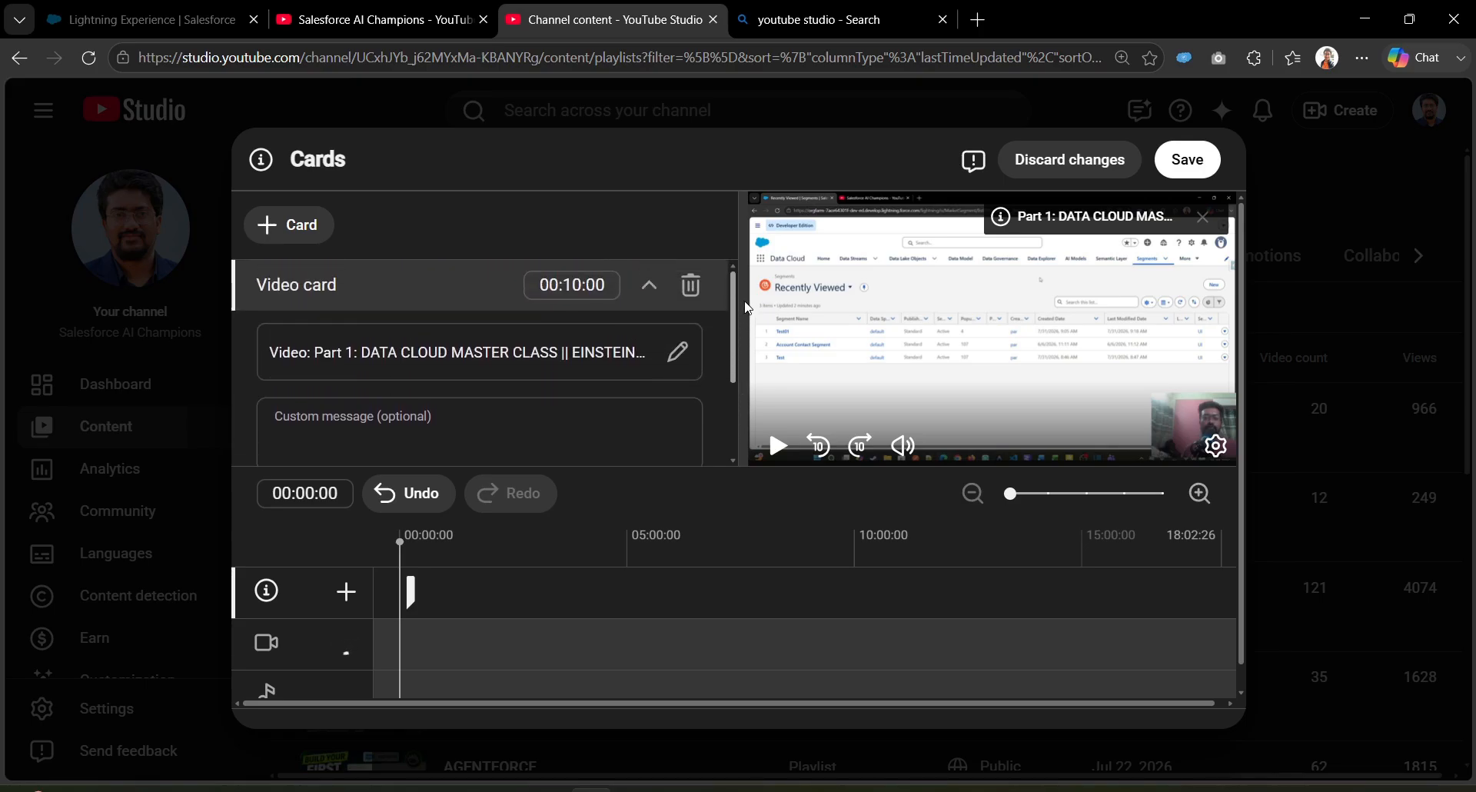
left_click(1214, 165)
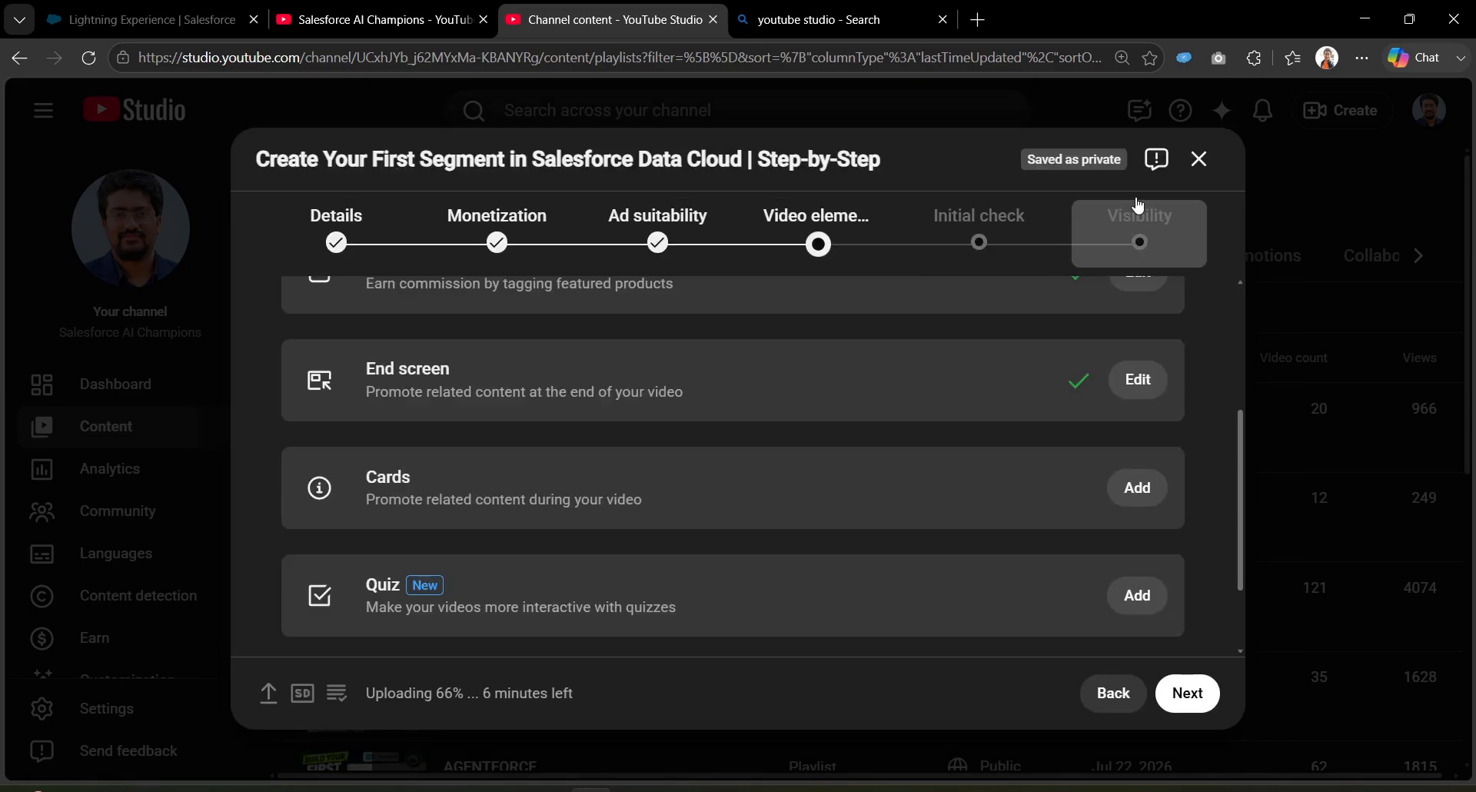
scroll(1242, 481, "down", 1)
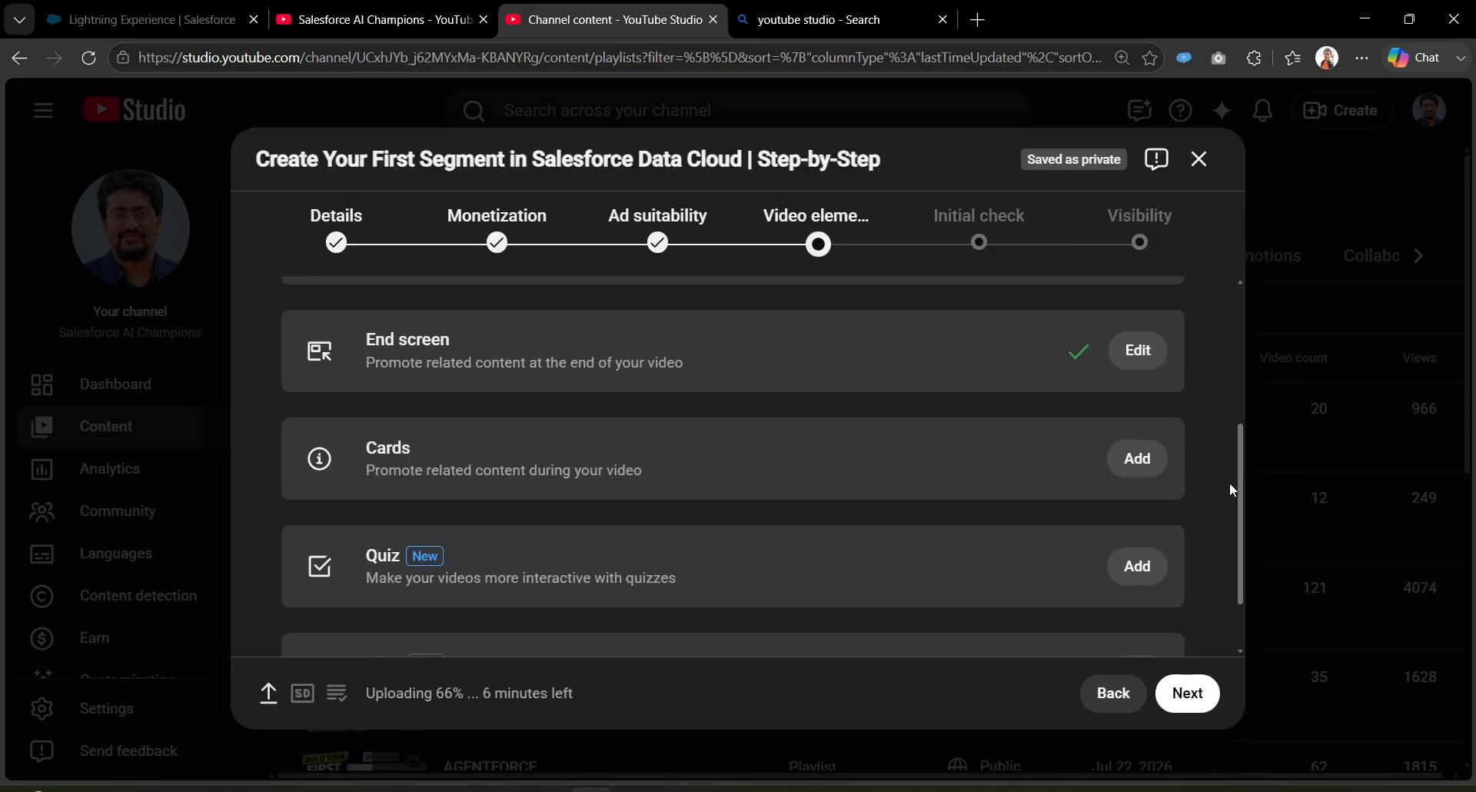
Step: Reopen the cards editor, discard changes, and review End screen, Cards, Quiz and Files
left_click(1139, 462)
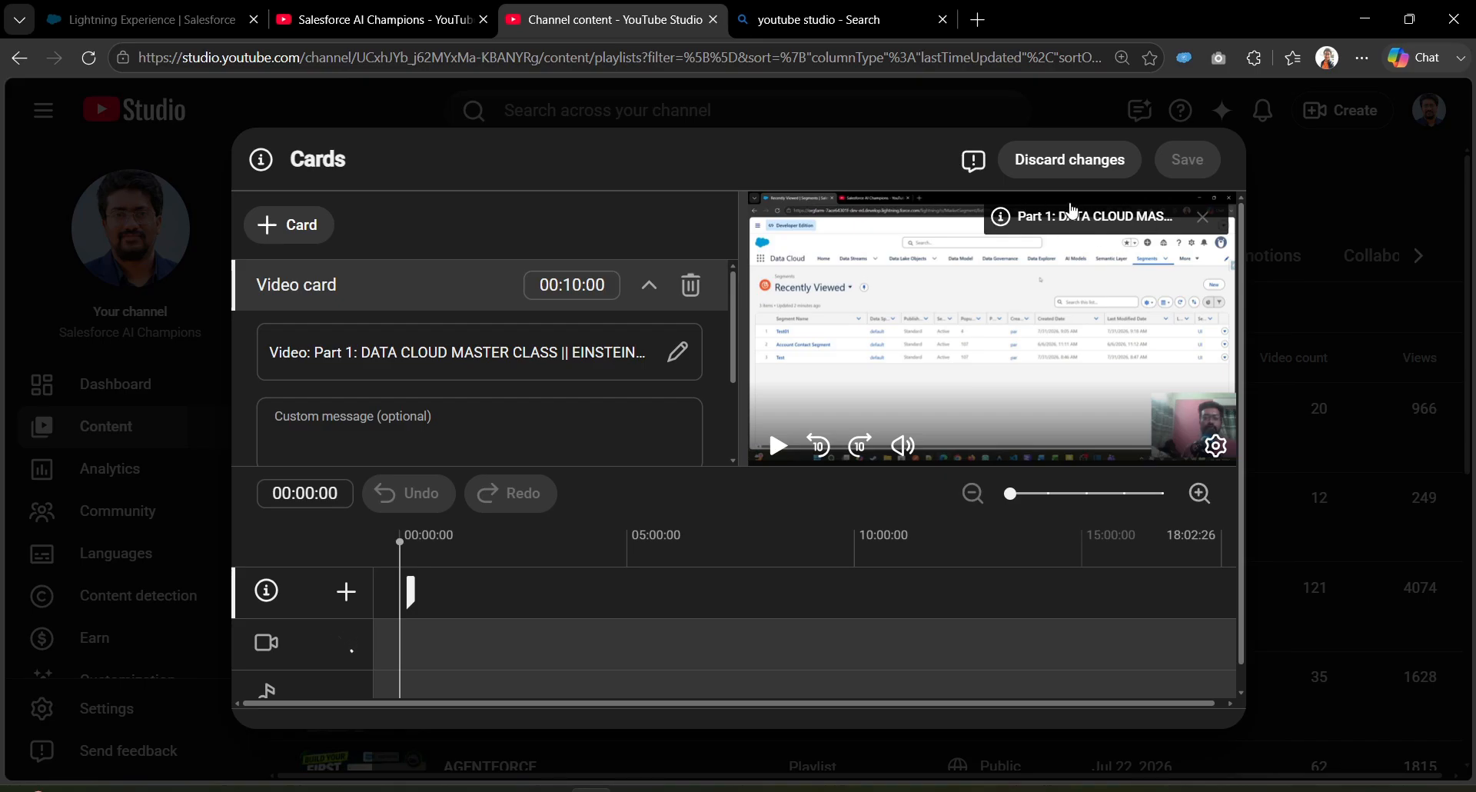
left_click(1104, 160)
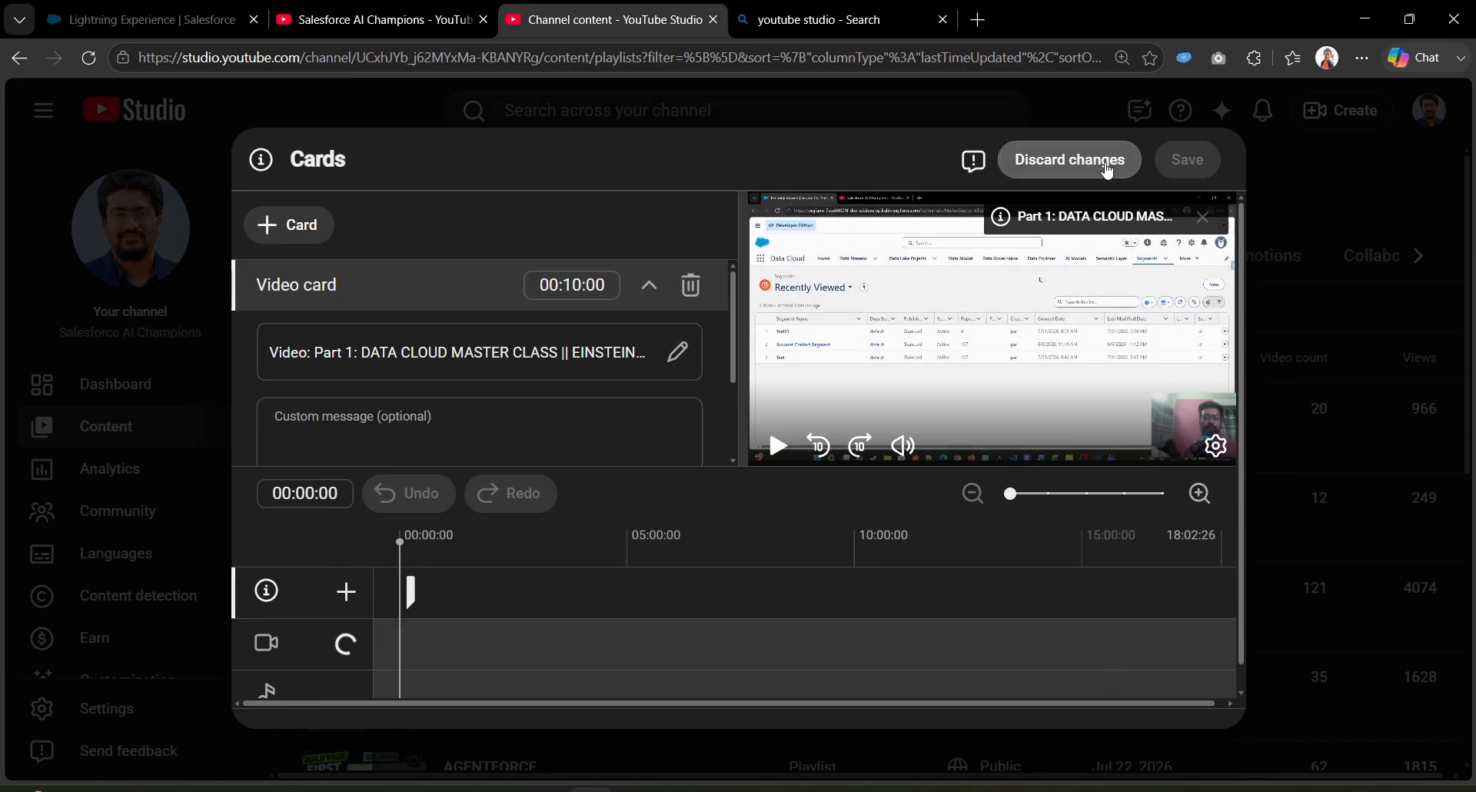
scroll(1184, 480, "down", 1)
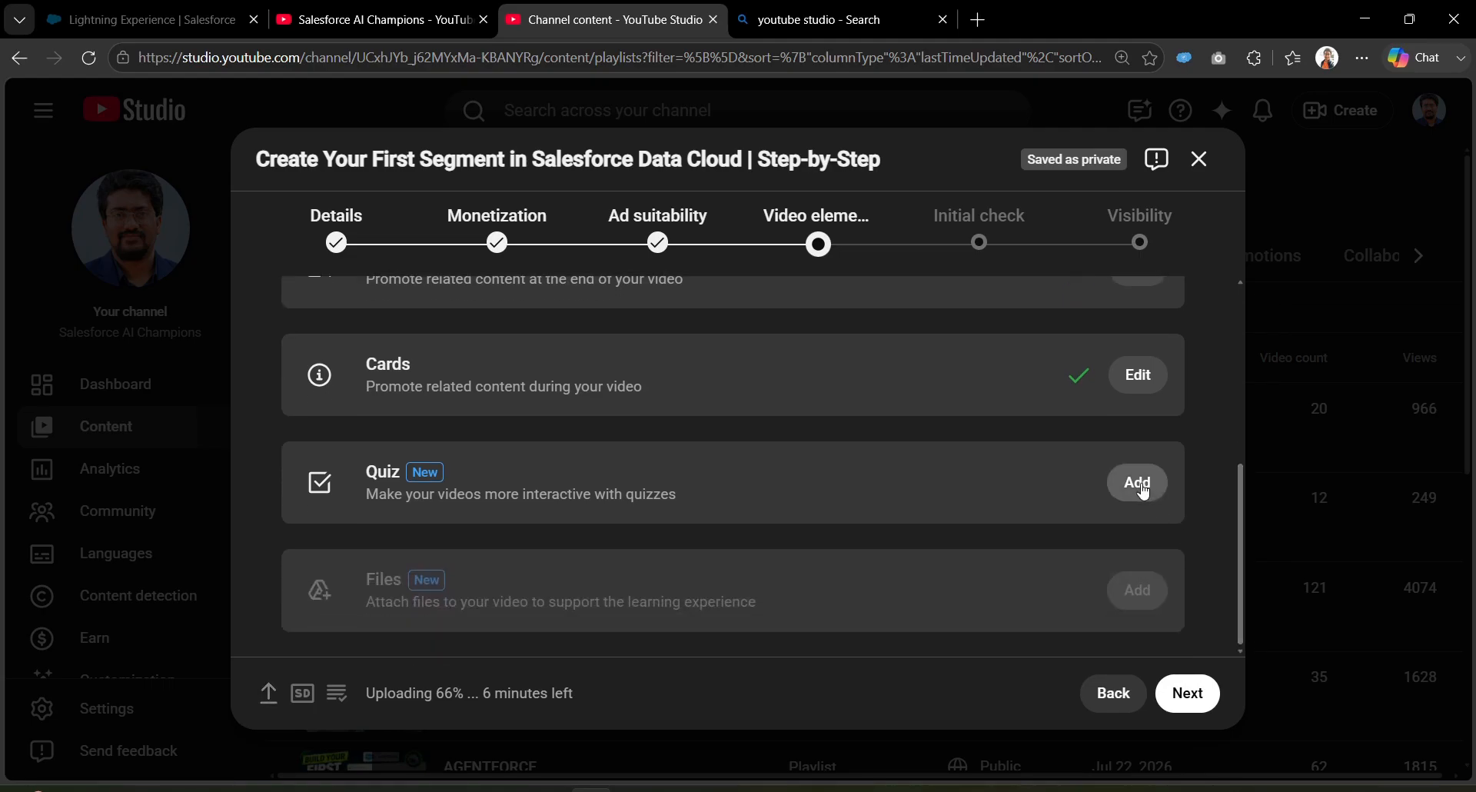
scroll(1247, 491, "up", 1)
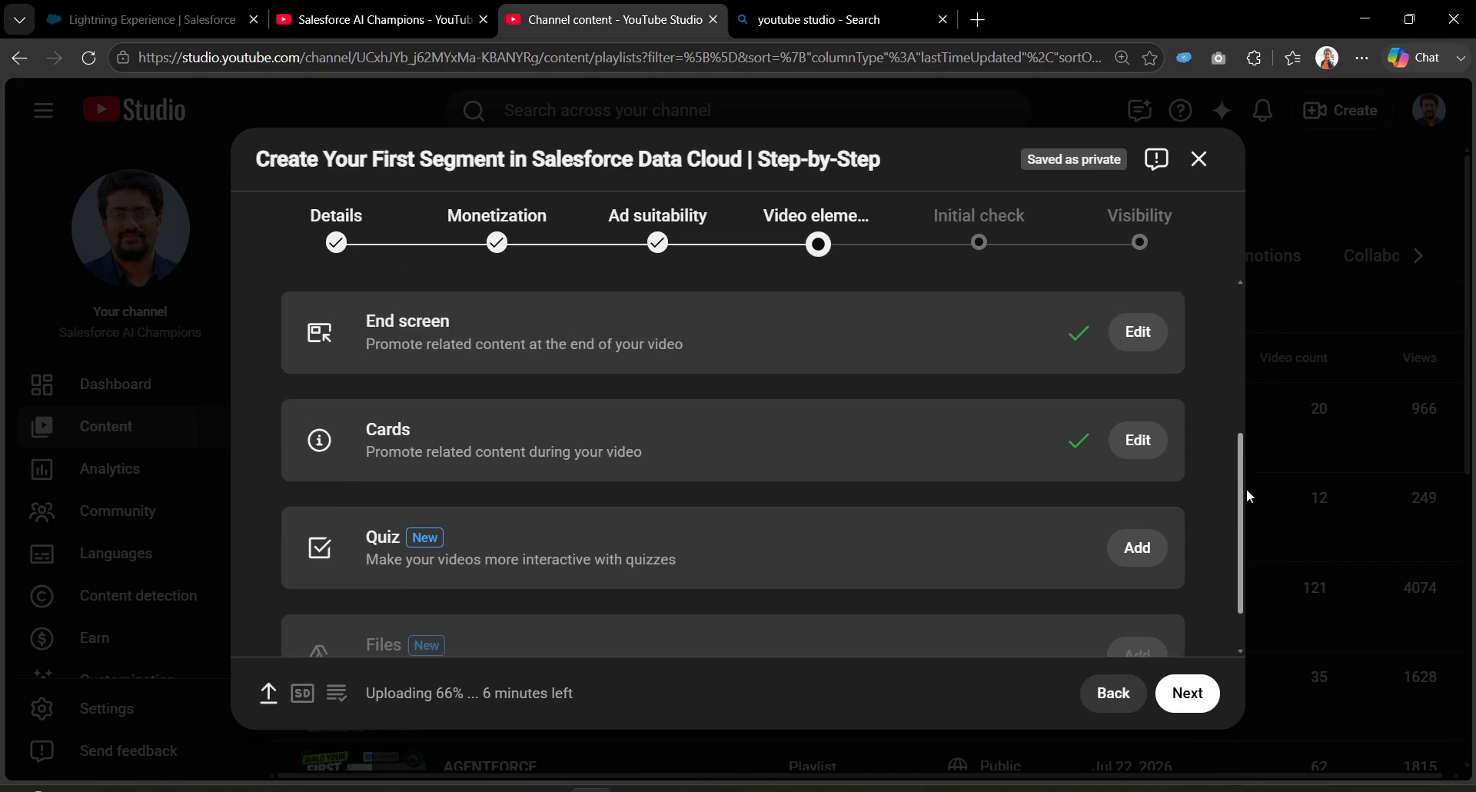
scroll(1247, 491, "down", 1)
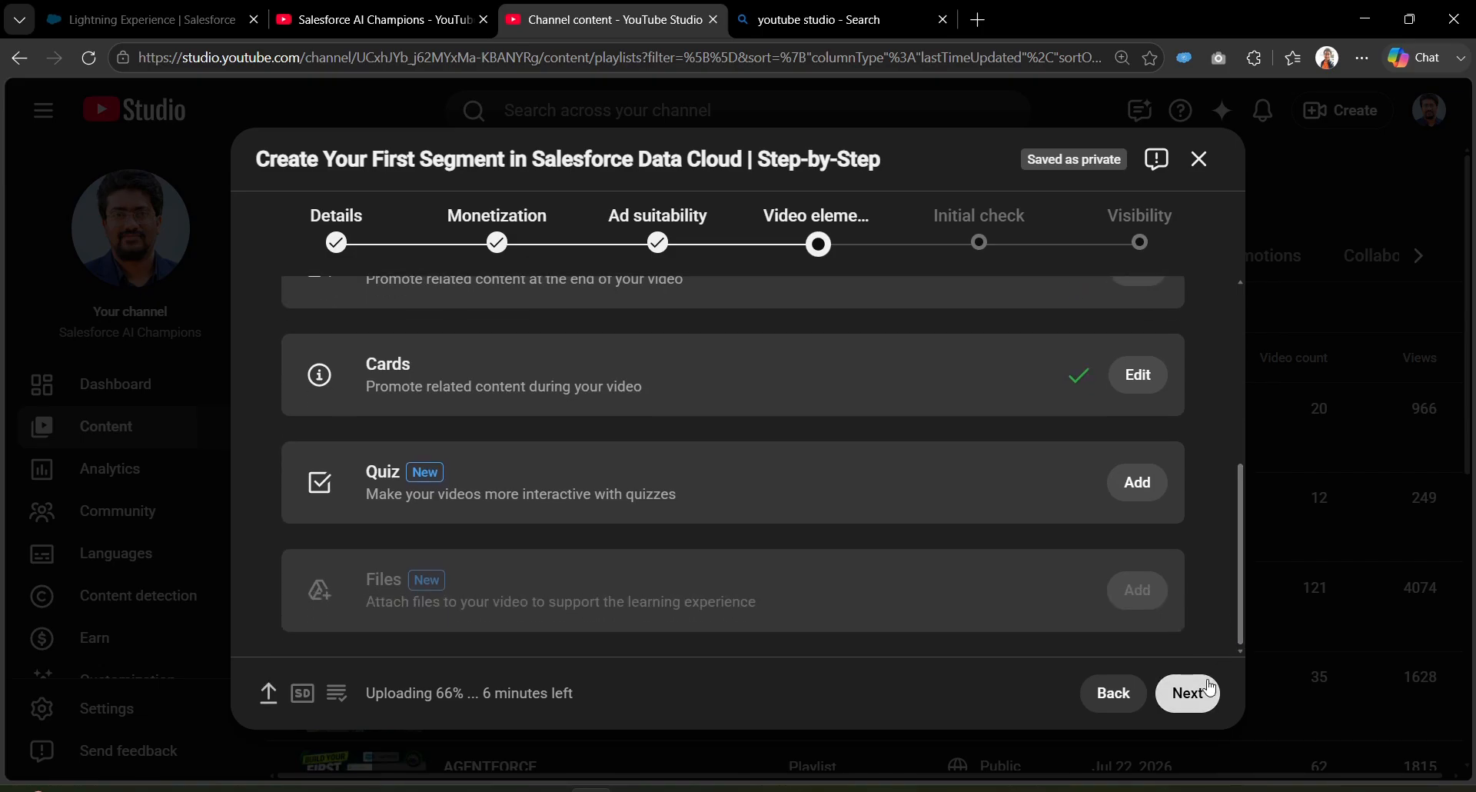
Step: Go through the Initial check to reach the Visibility settings
left_click(1208, 689)
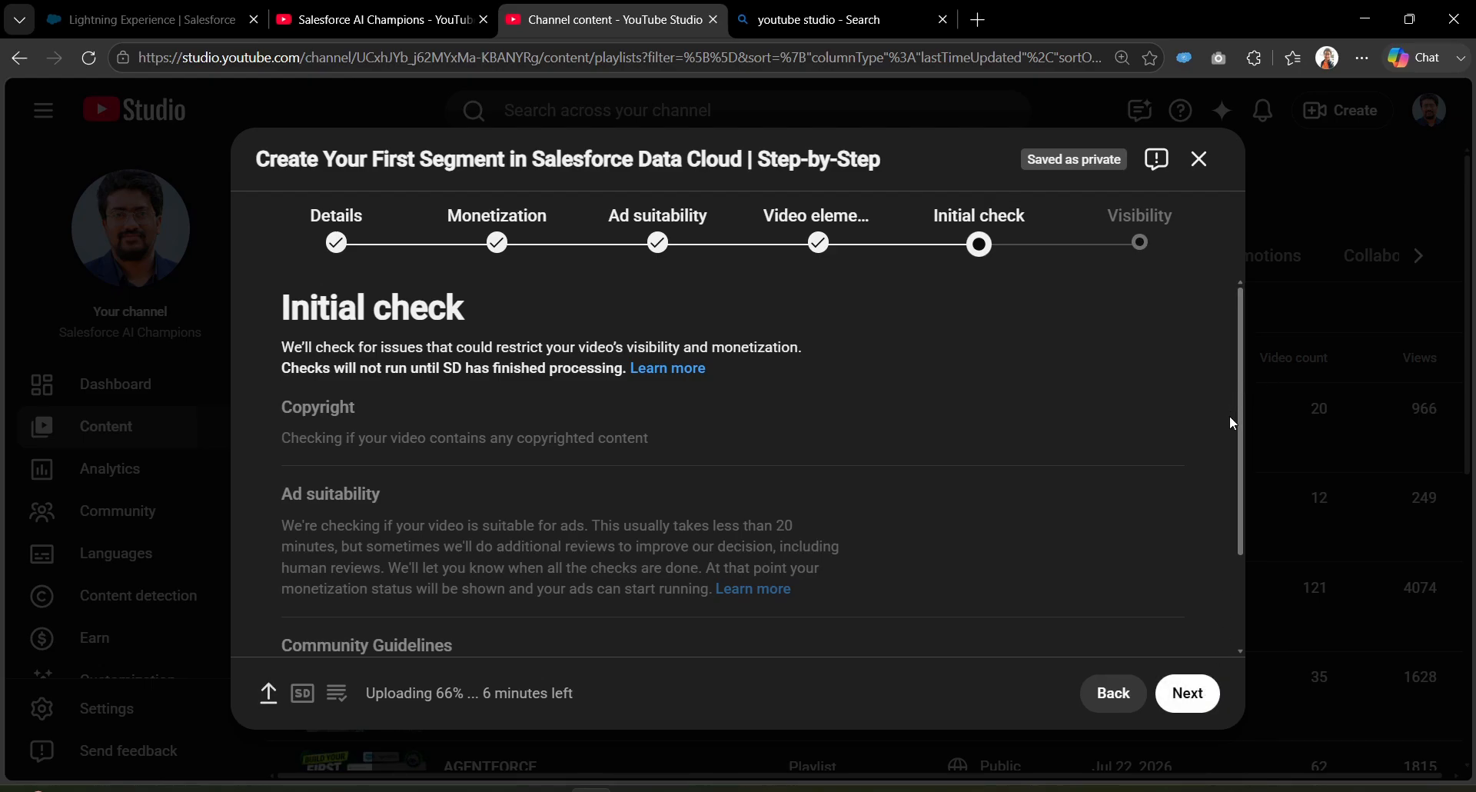
left_click_drag(1242, 421, 1242, 565)
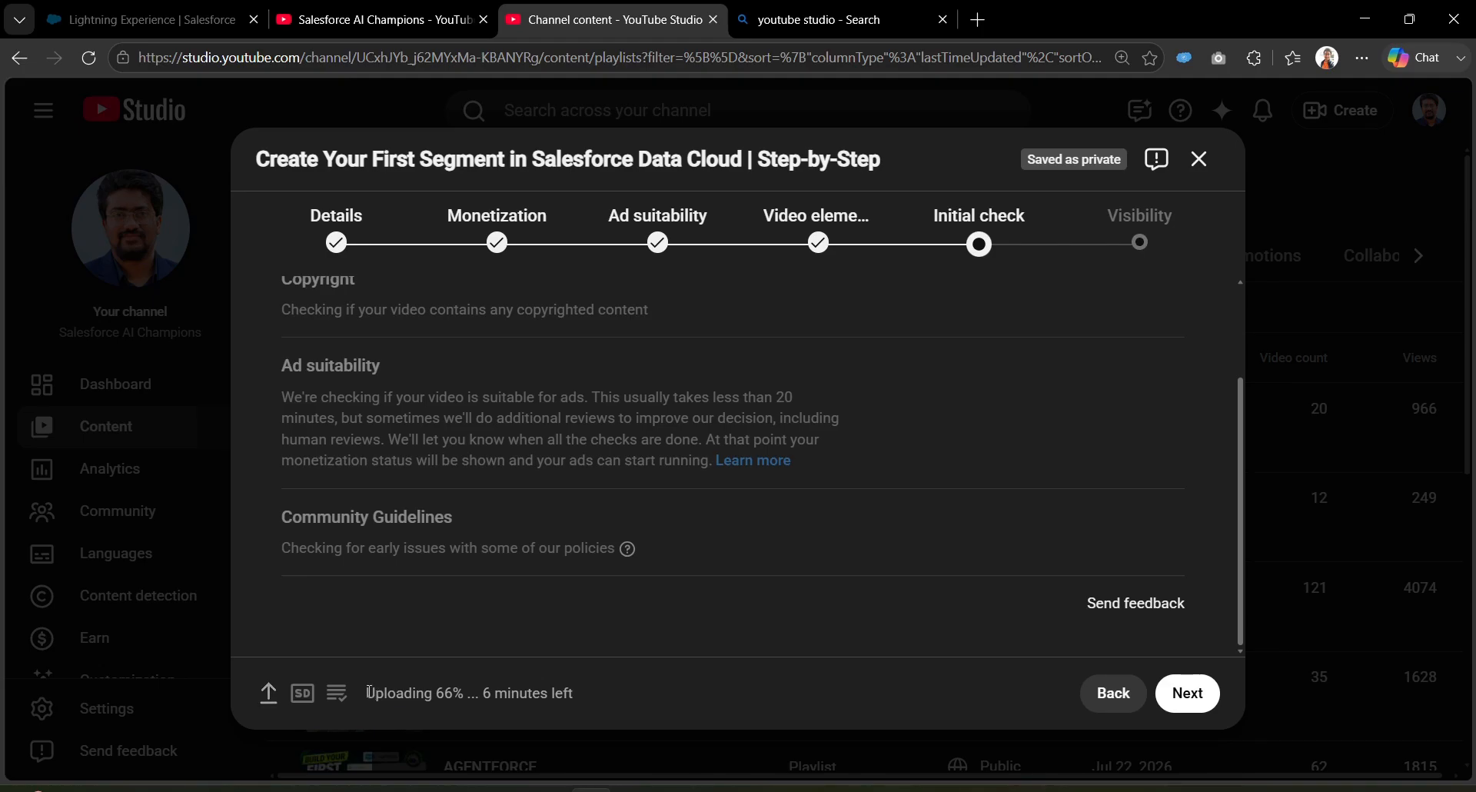
left_click_drag(368, 691, 582, 695)
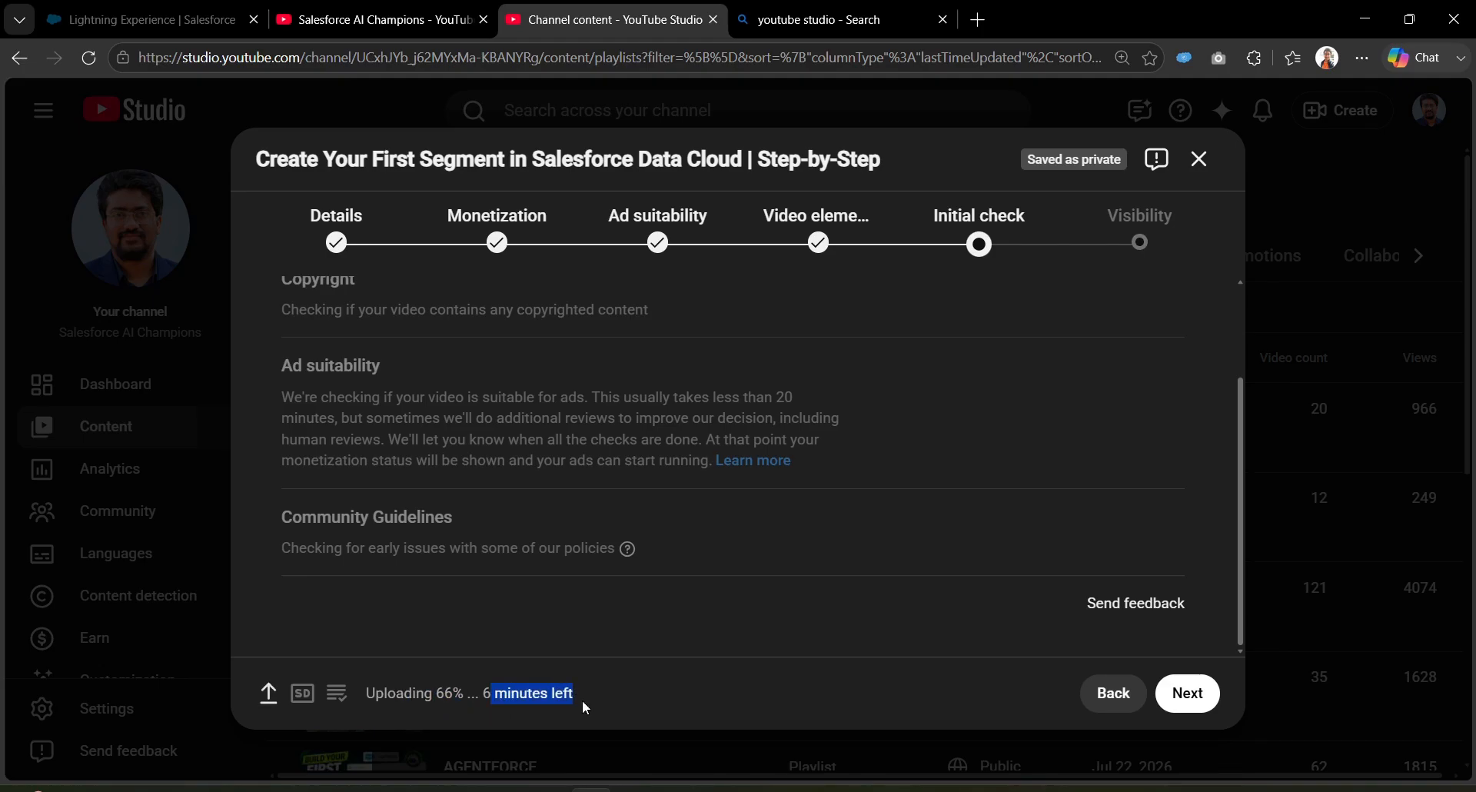
left_click(1203, 702)
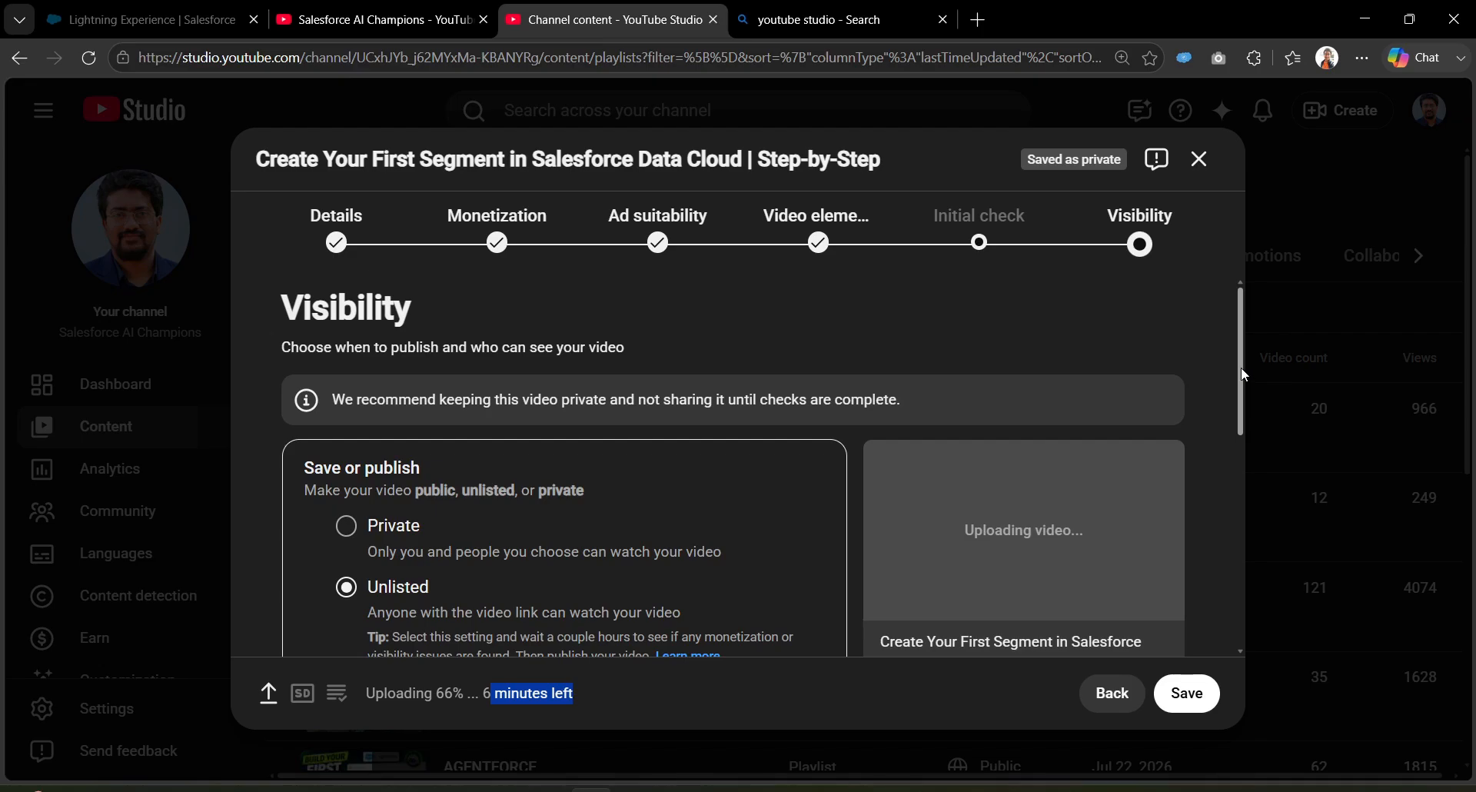
Step: Expand the Schedule section to reveal the private-to-public date and time fields
left_click_drag(1241, 374, 1241, 430)
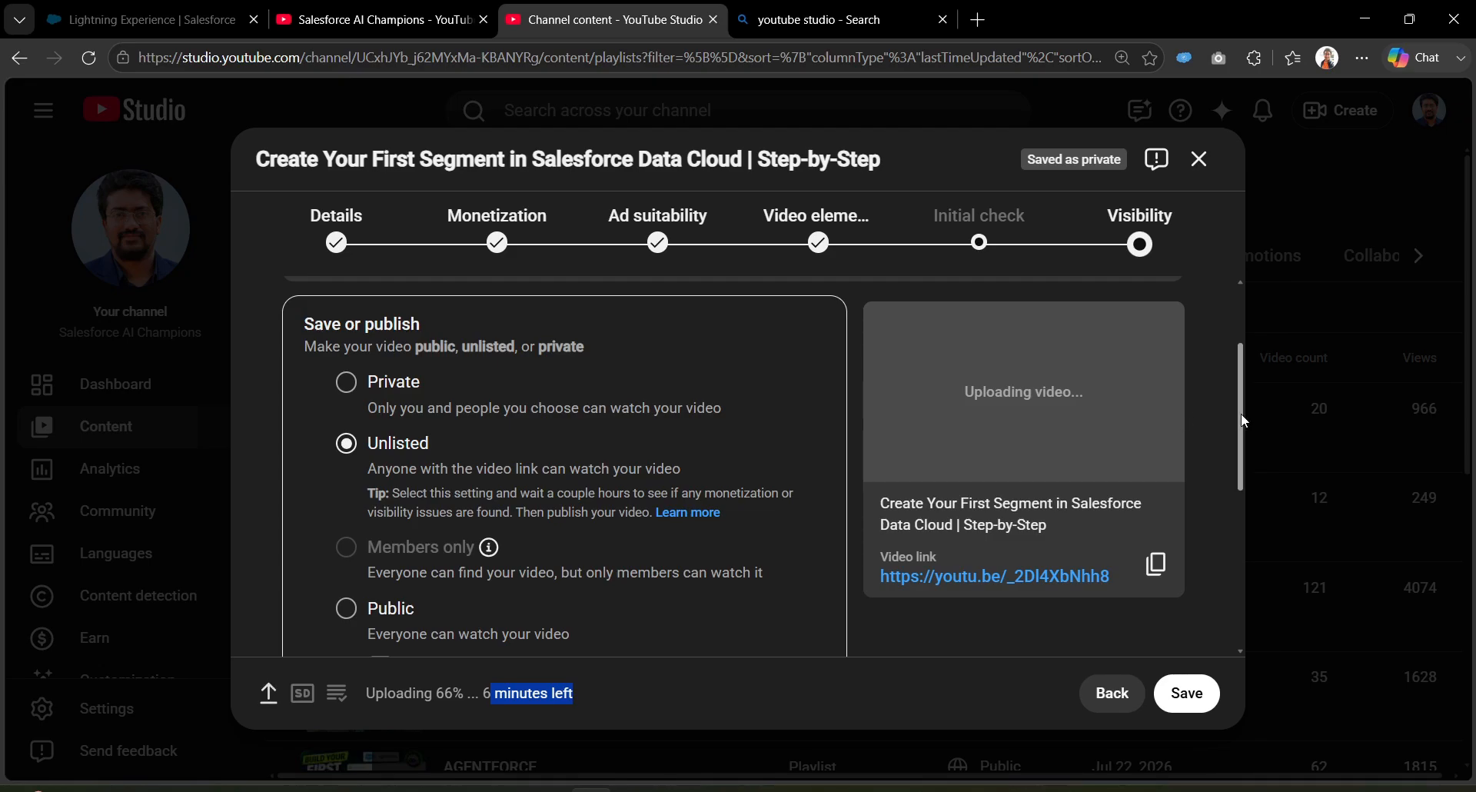
left_click_drag(1241, 413, 1231, 528)
left_click(539, 468)
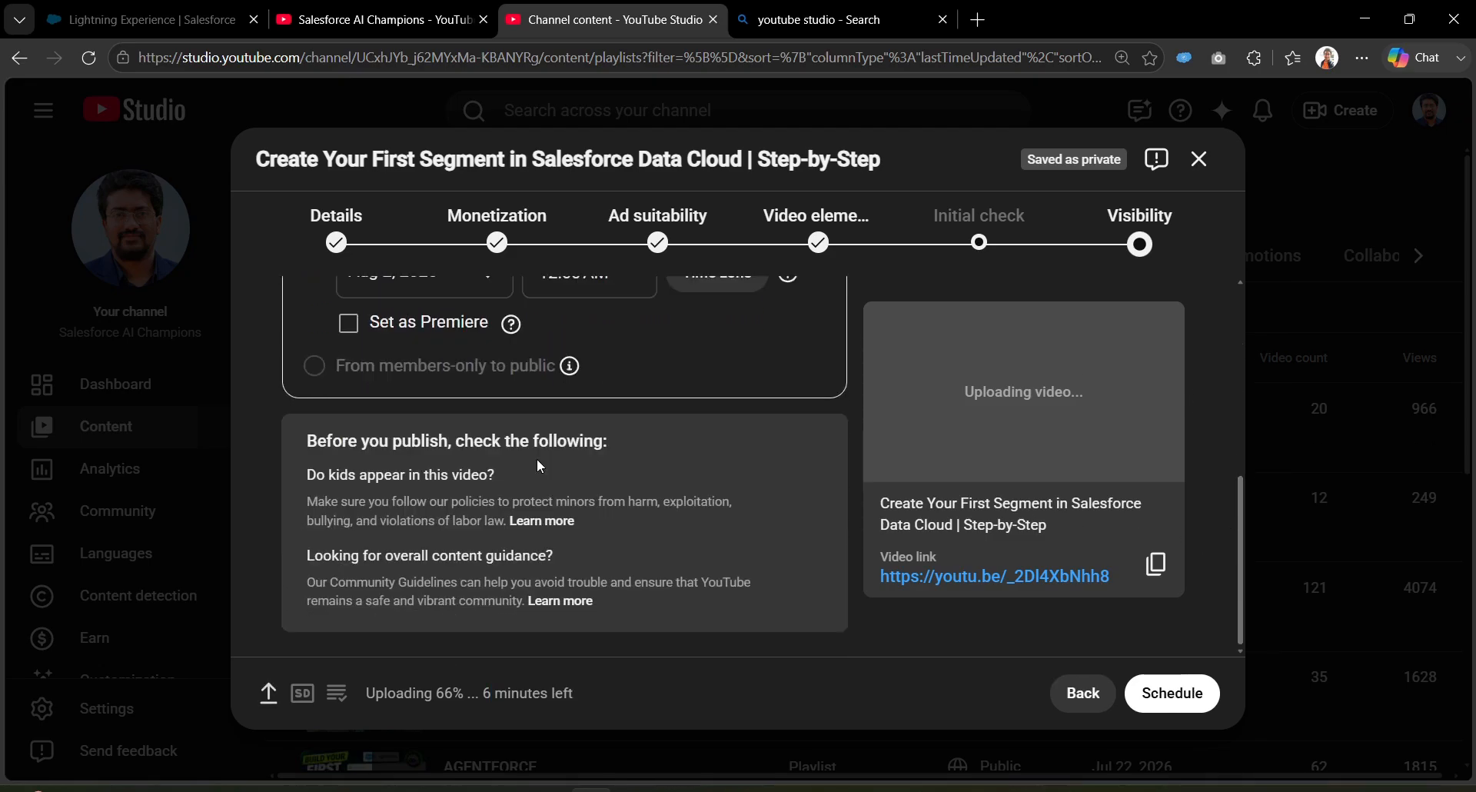
left_click_drag(1238, 505, 1244, 450)
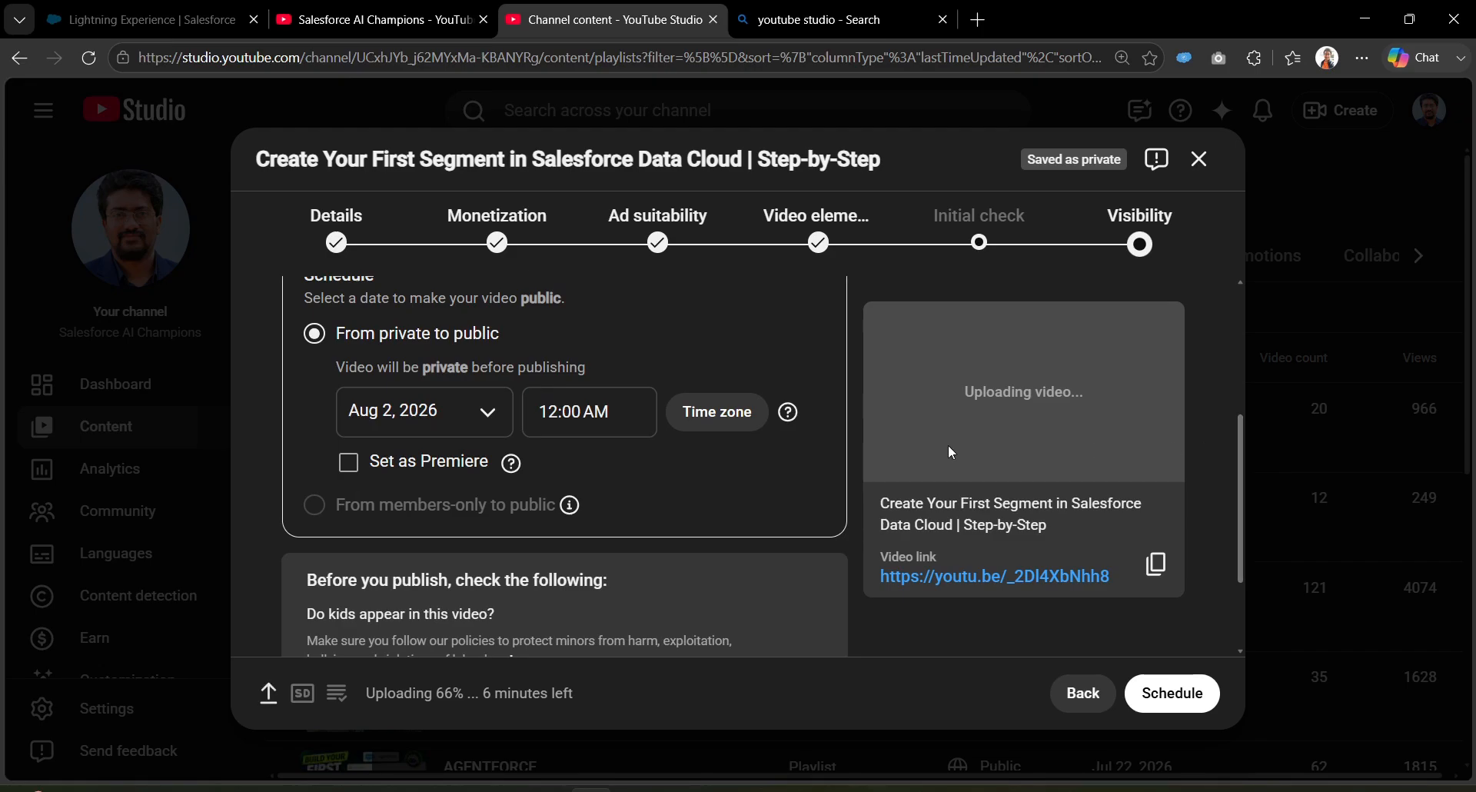
Step: Set the scheduled publish date to Aug 19, 2026 and time to 7:00 PM
left_click(421, 435)
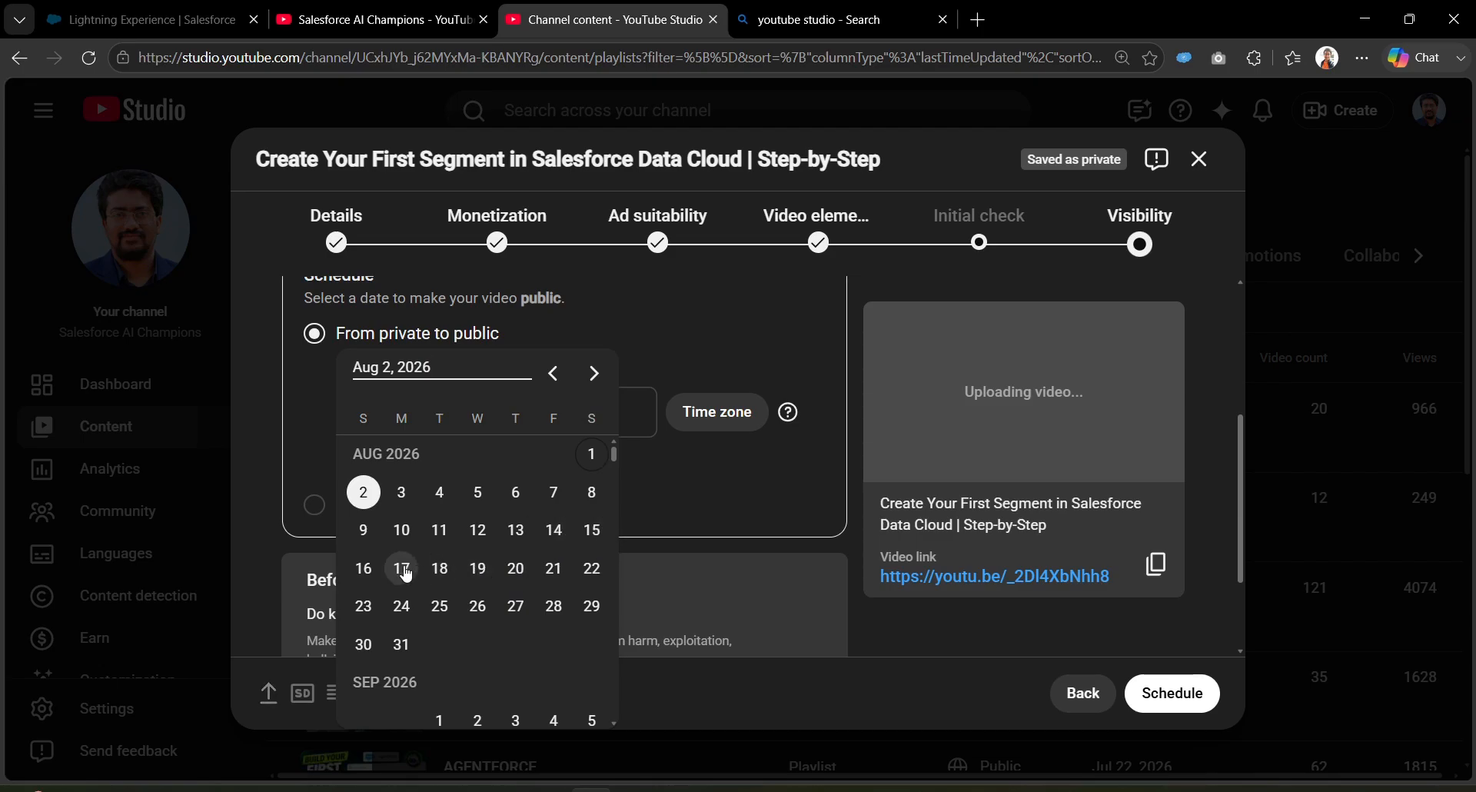
left_click(483, 578)
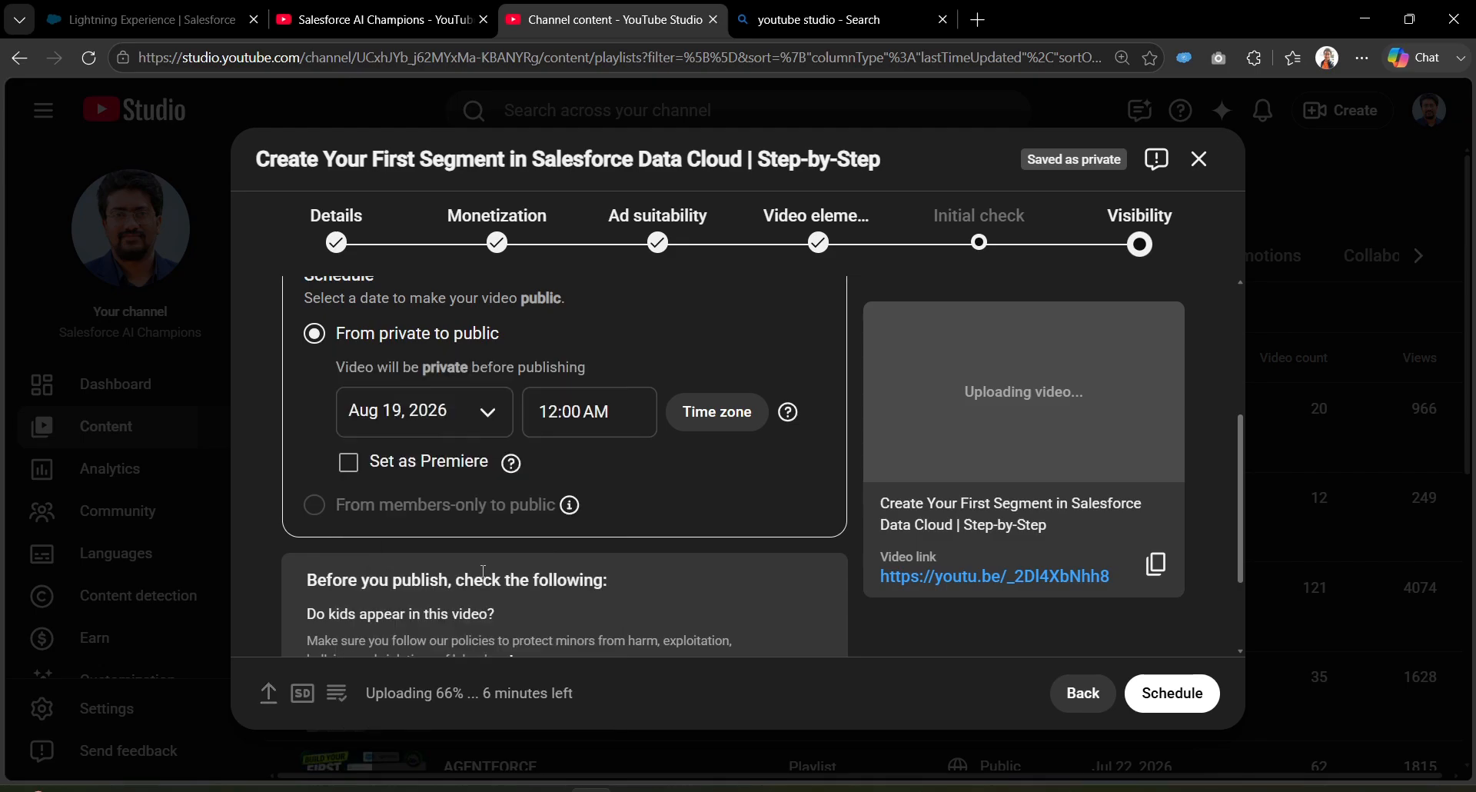
left_click(618, 407)
left_click_drag(653, 463, 647, 675)
left_click(609, 680)
Step: Review the Private, Unlisted and Public options and re-expand Schedule to confirm the release
scroll(697, 511, "up", 1)
scroll(714, 468, "up", 3)
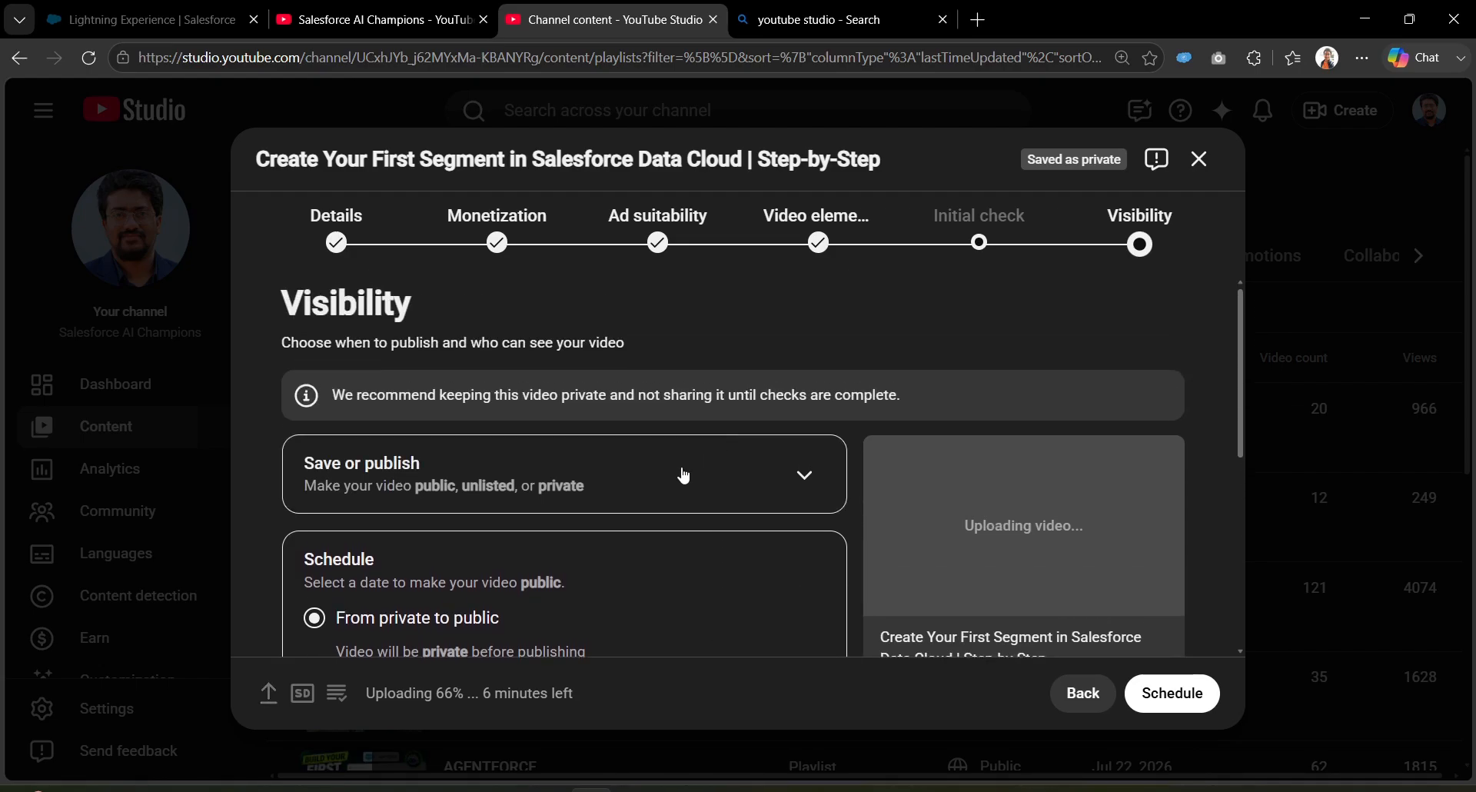
left_click(669, 484)
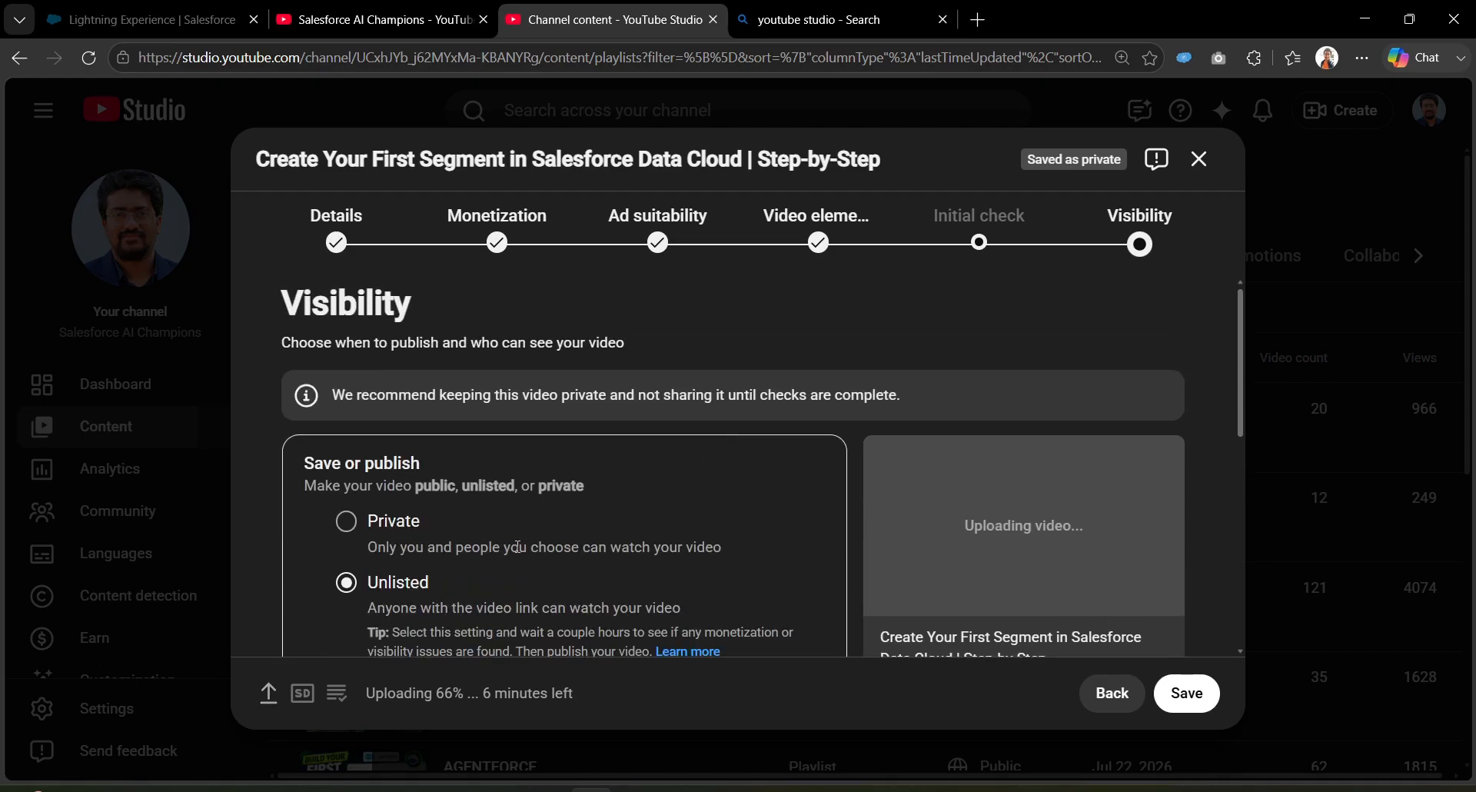
scroll(518, 545, "down", 3)
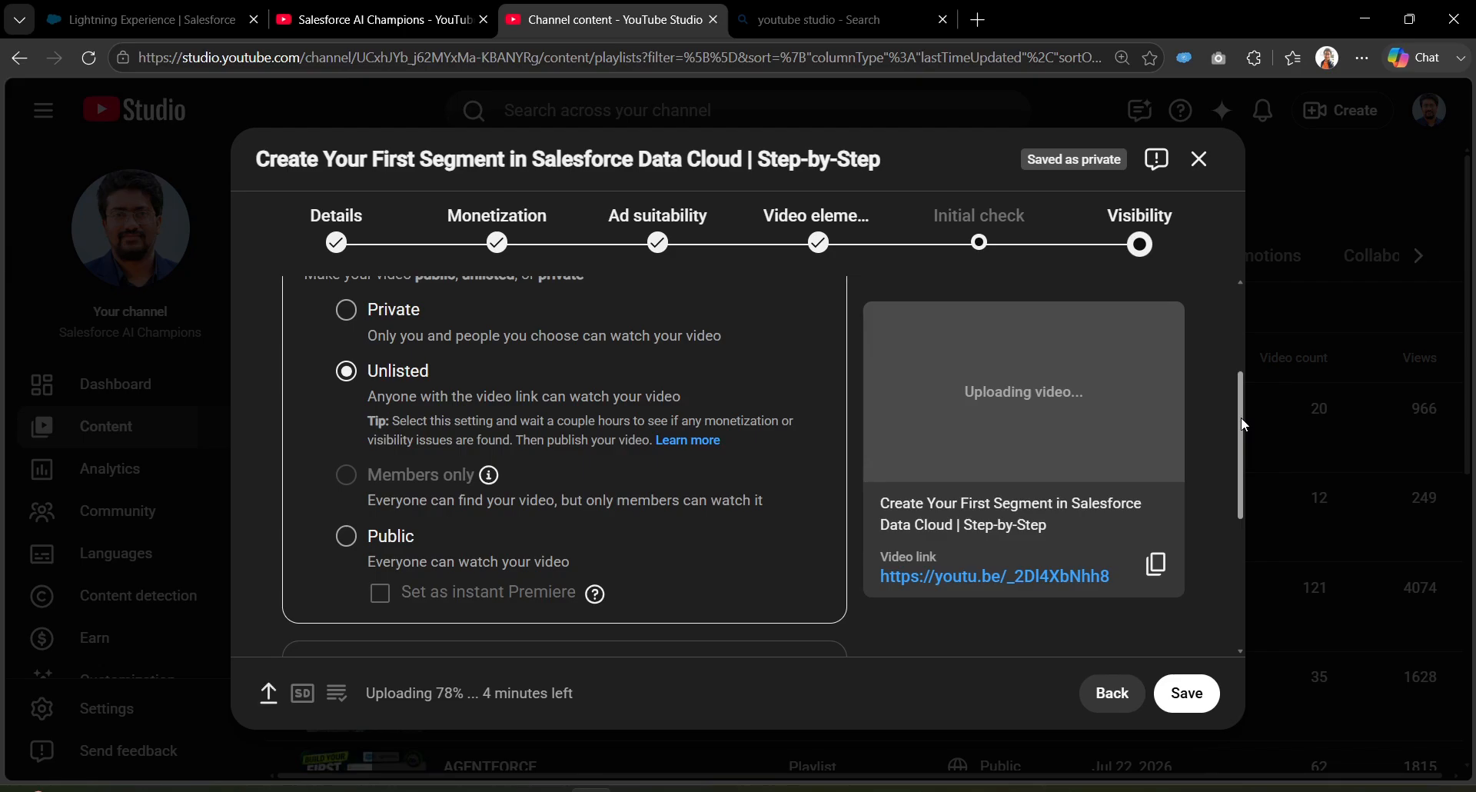
left_click_drag(1240, 417, 1239, 490)
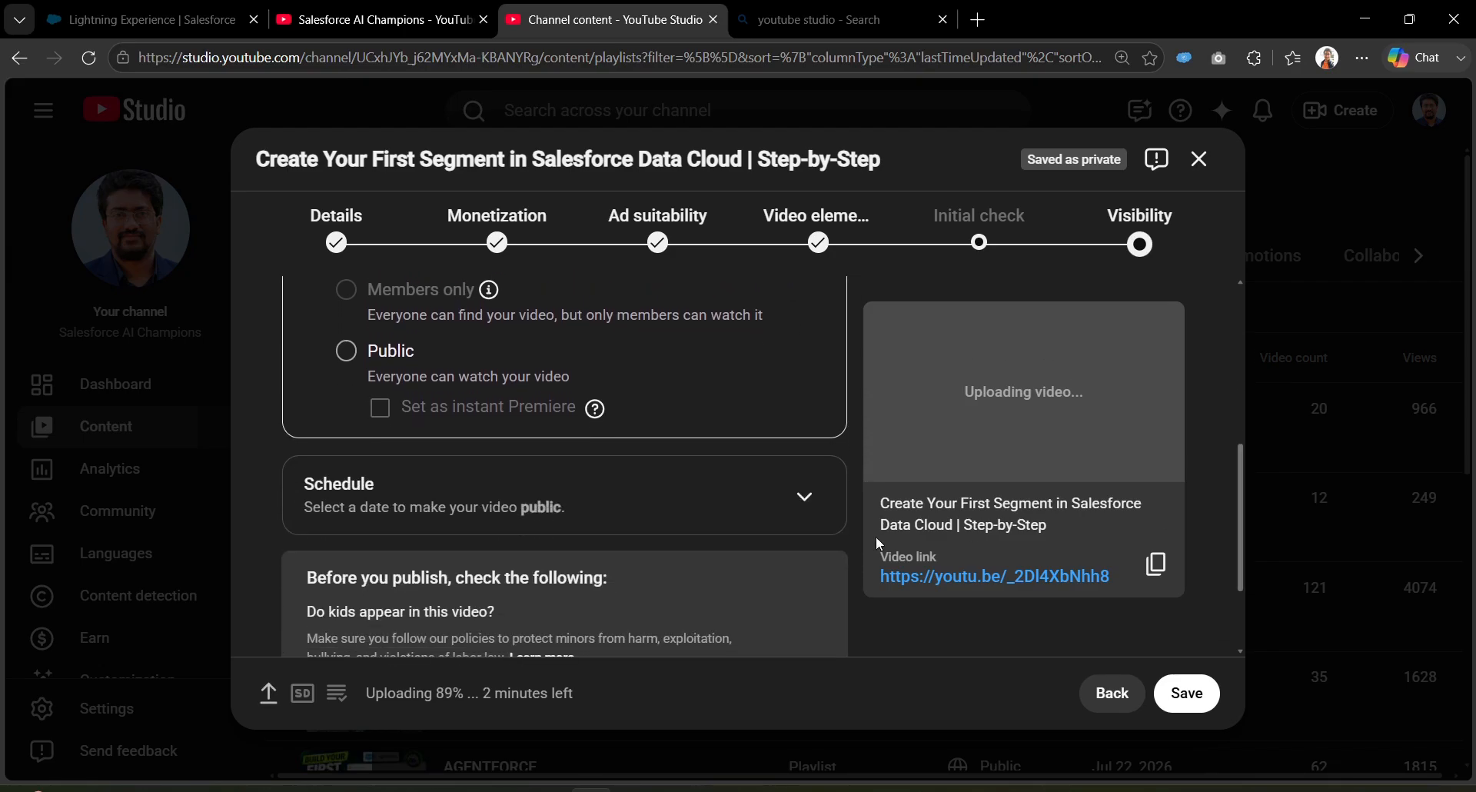
left_click(594, 514)
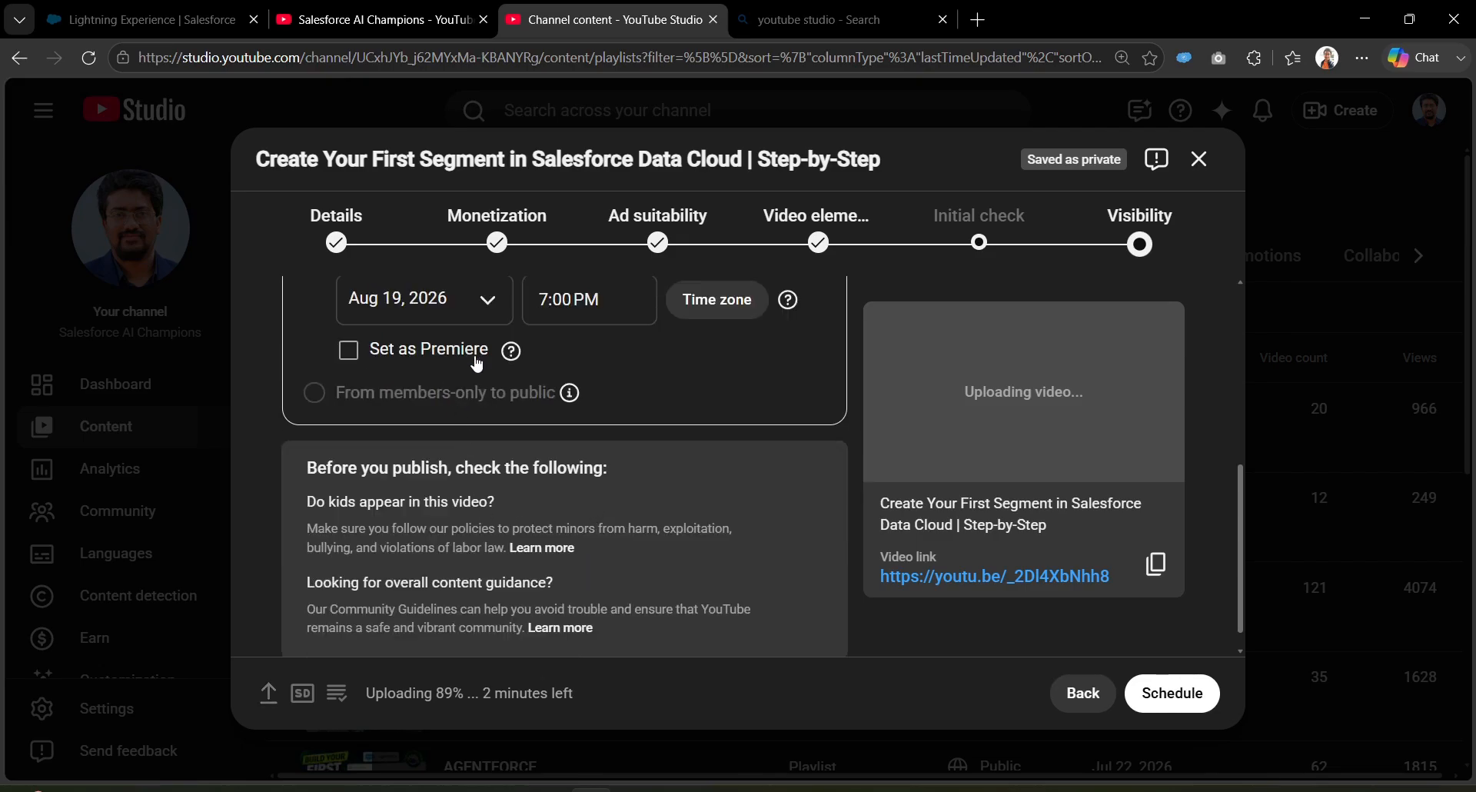
scroll(477, 363, "up", 1)
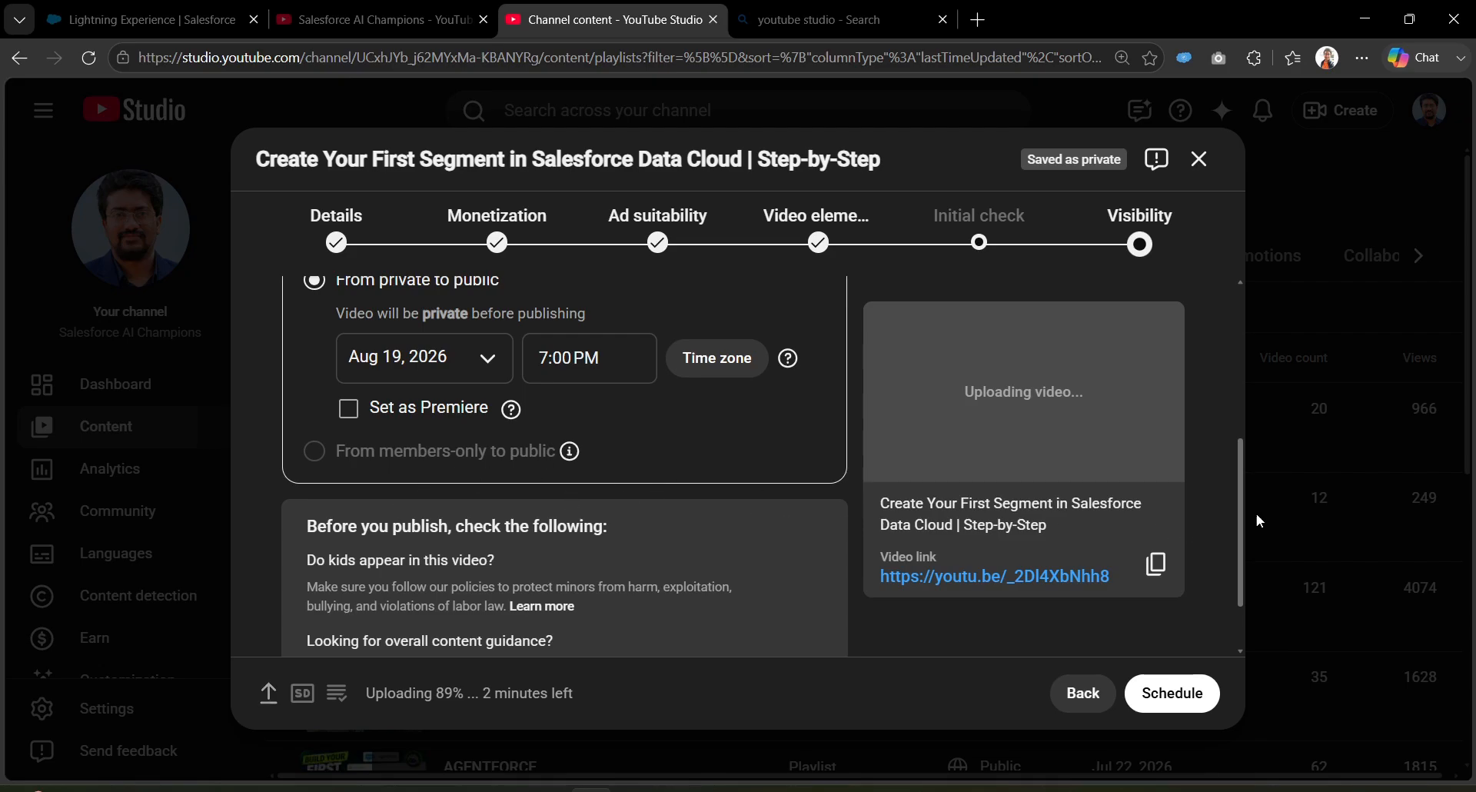
scroll(1242, 511, "down", 1)
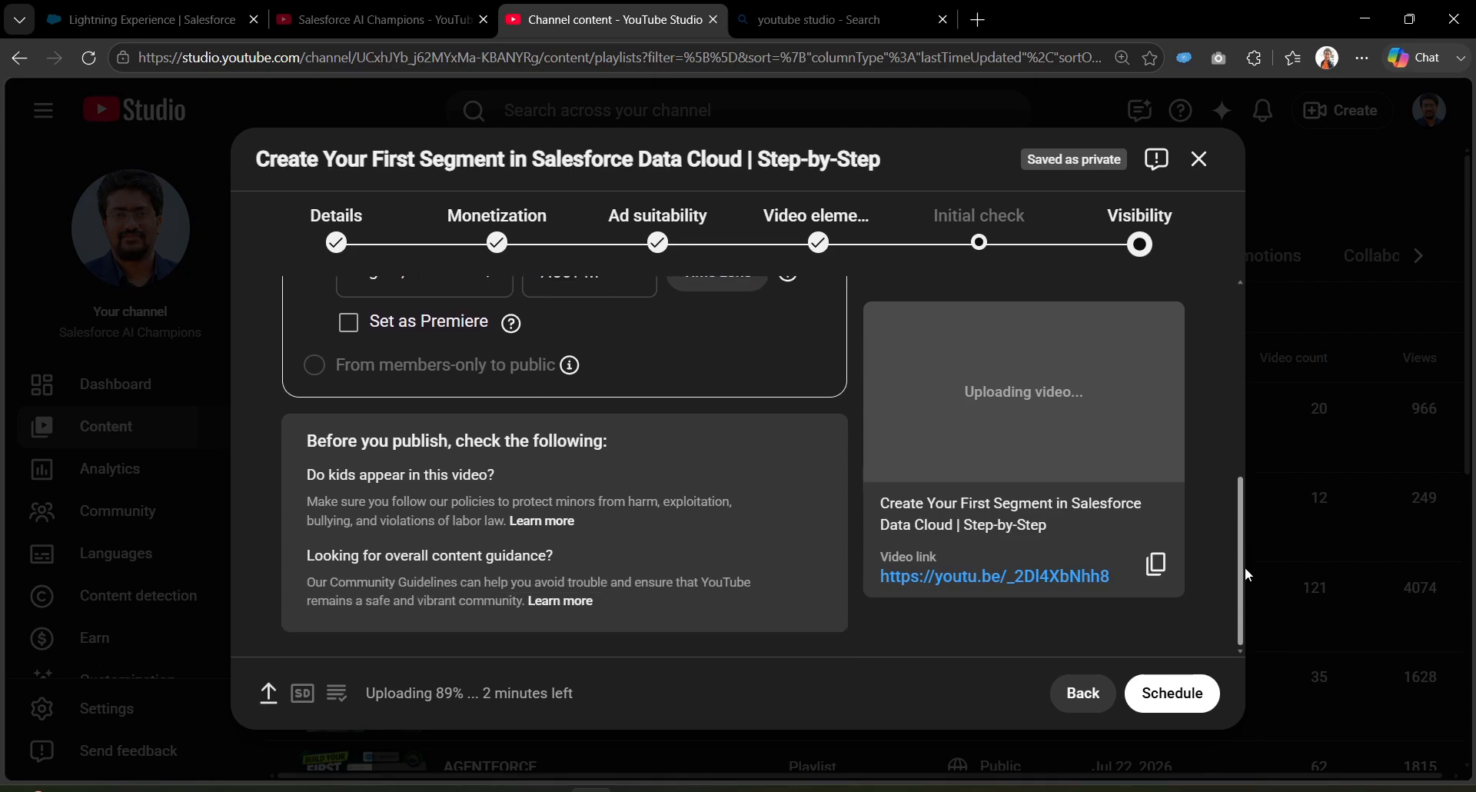
scroll(1244, 566, "up", 1)
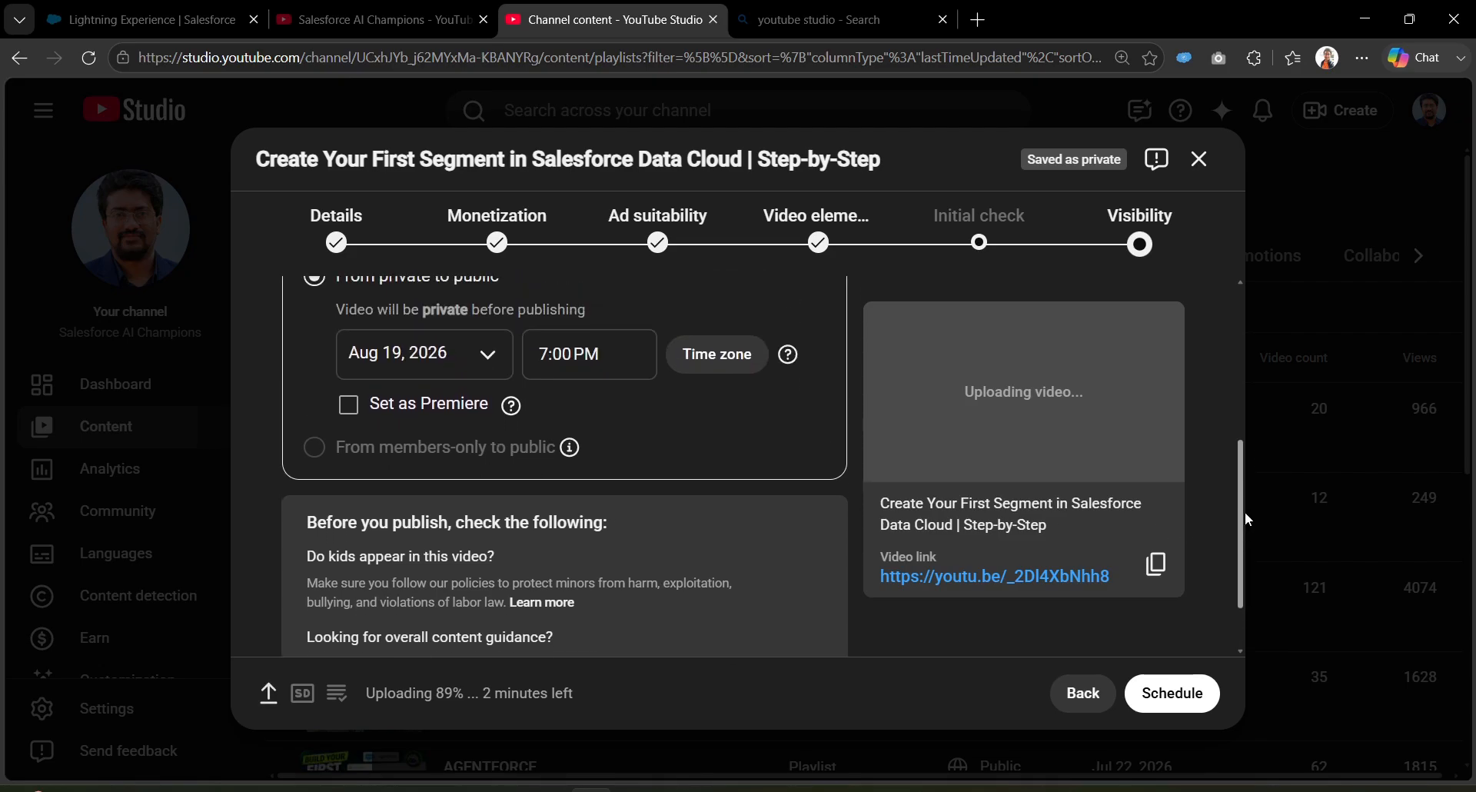
Step: Schedule the video for August 19, 2026 at 7:00 PM and acknowledge the content-check notice
left_click(1168, 707)
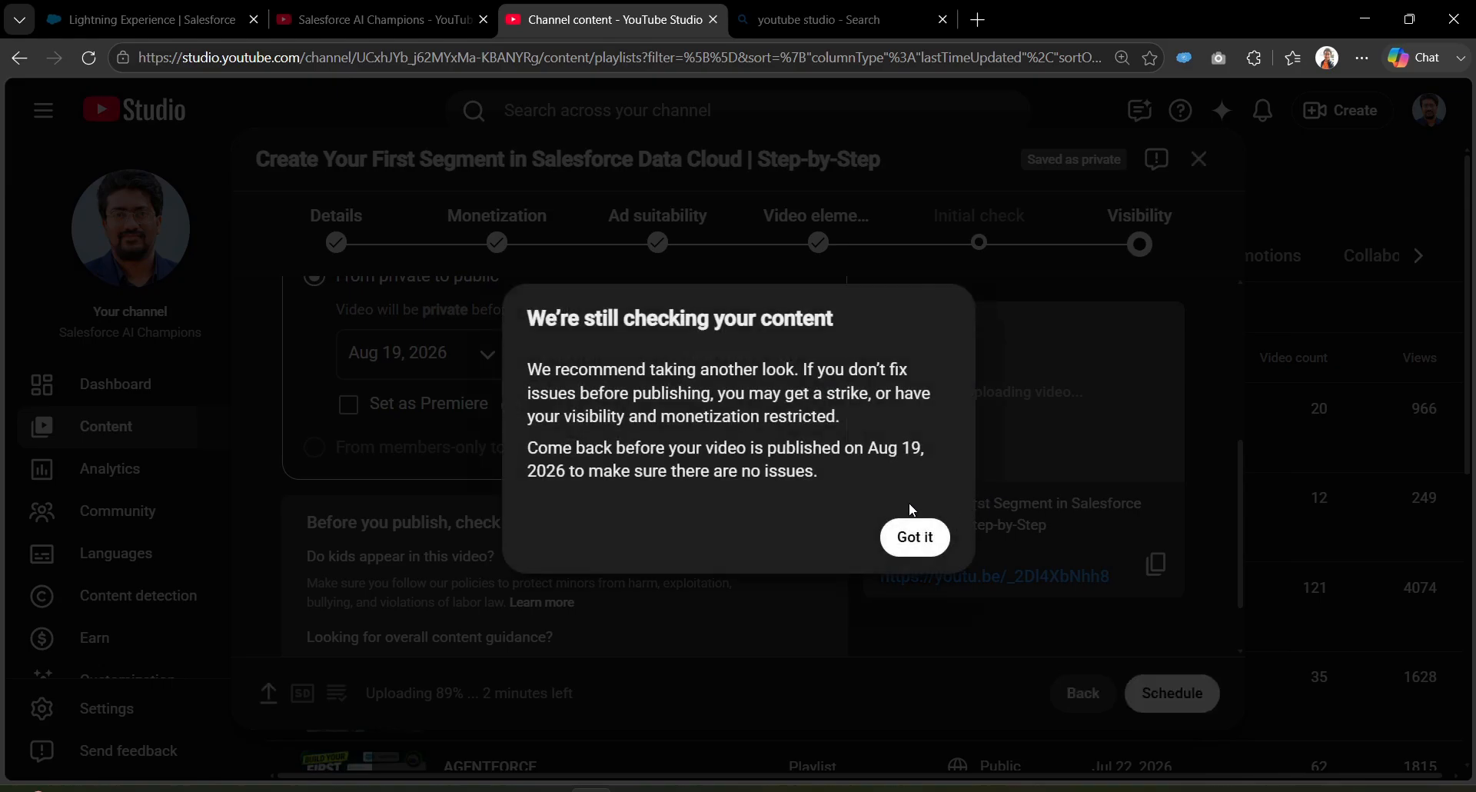
left_click_drag(528, 370, 896, 414)
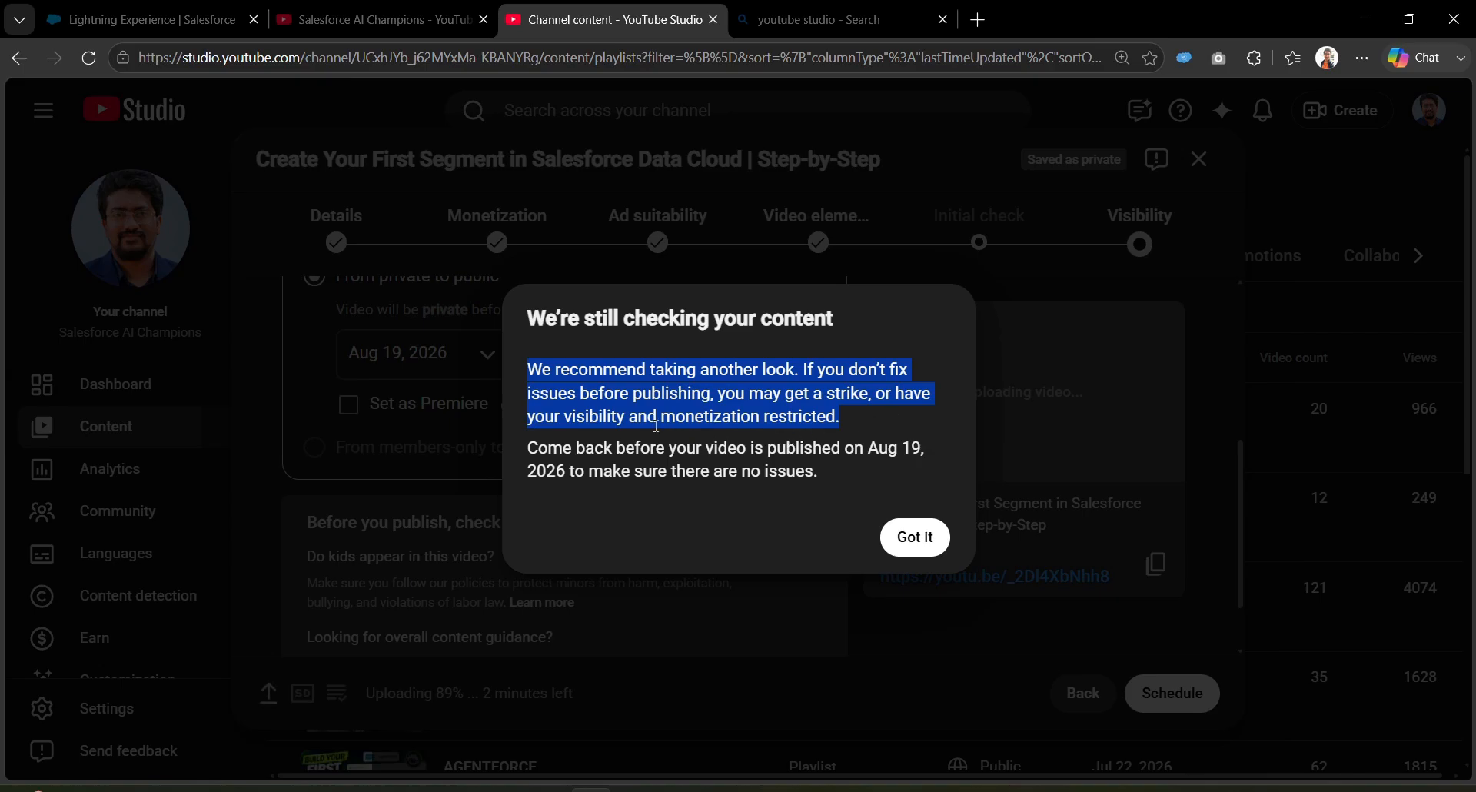
left_click(885, 419)
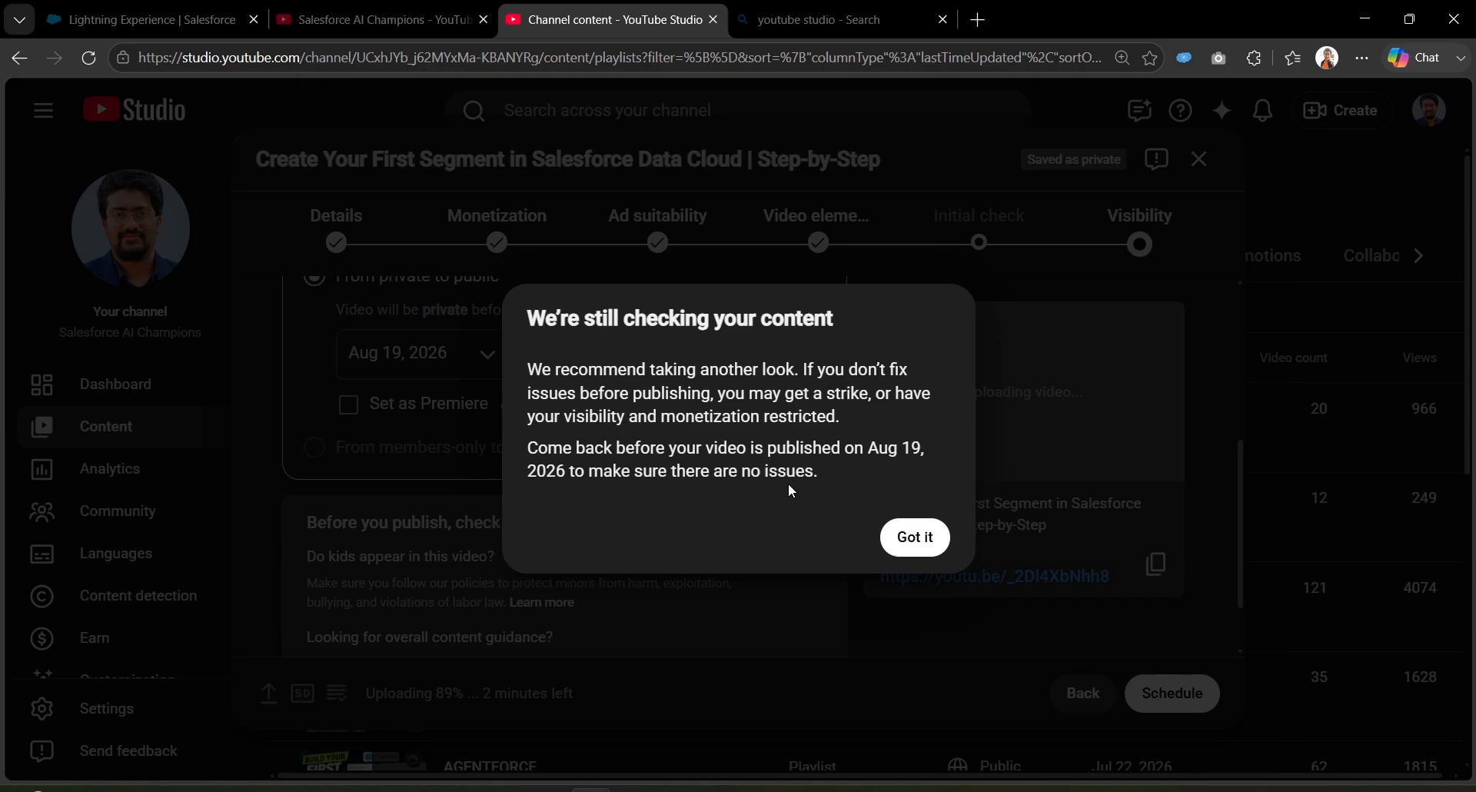
left_click(905, 536)
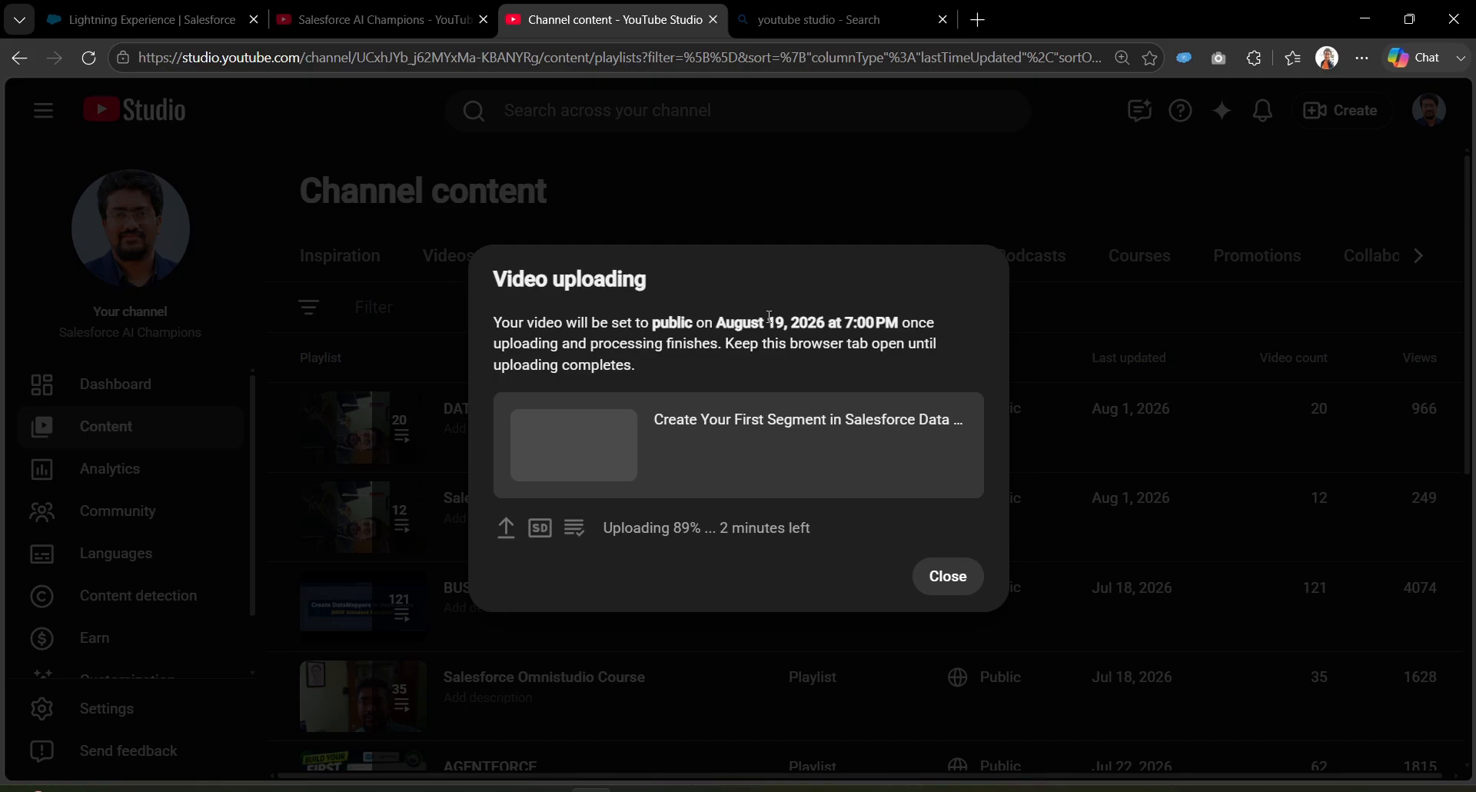
left_click_drag(769, 316, 896, 322)
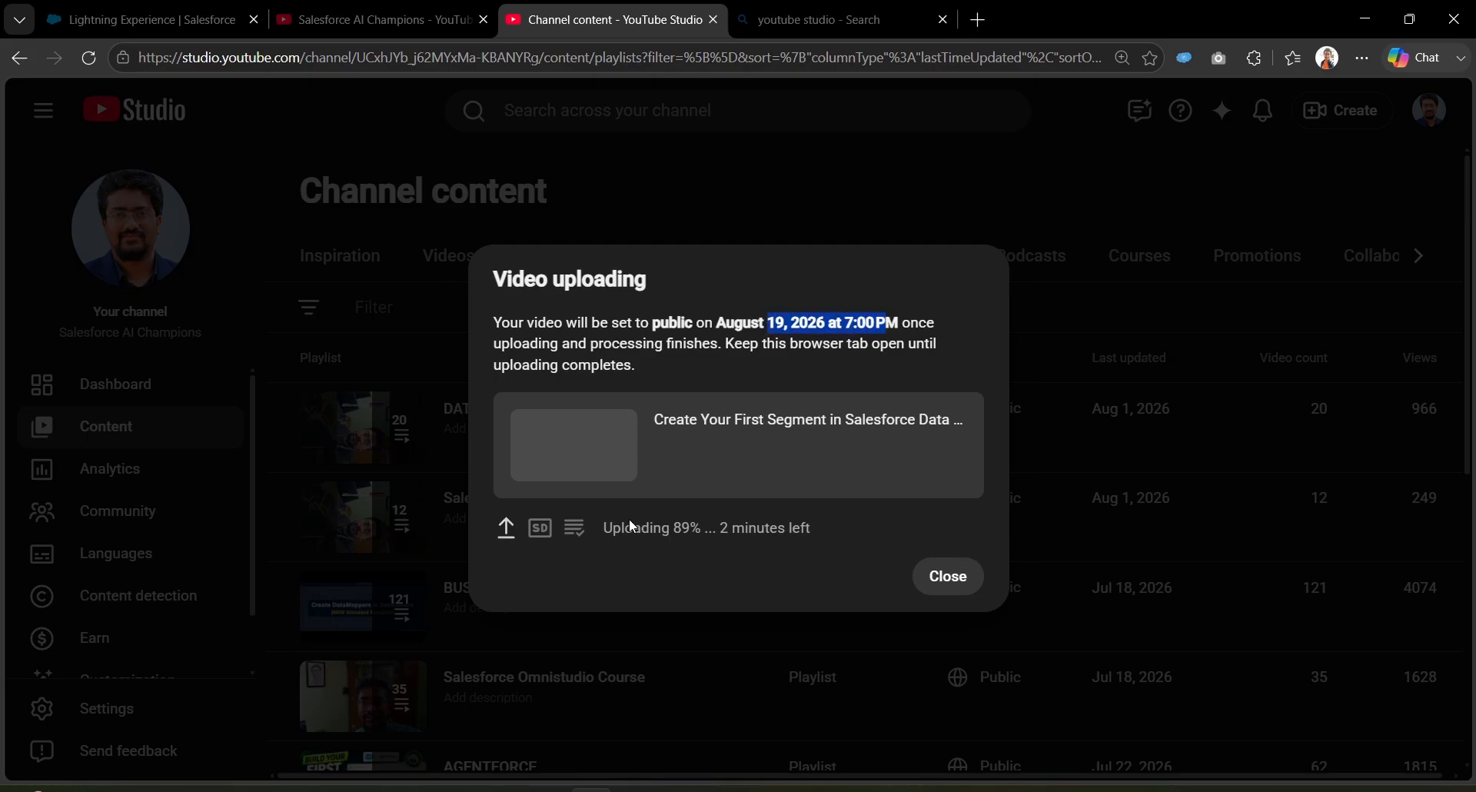